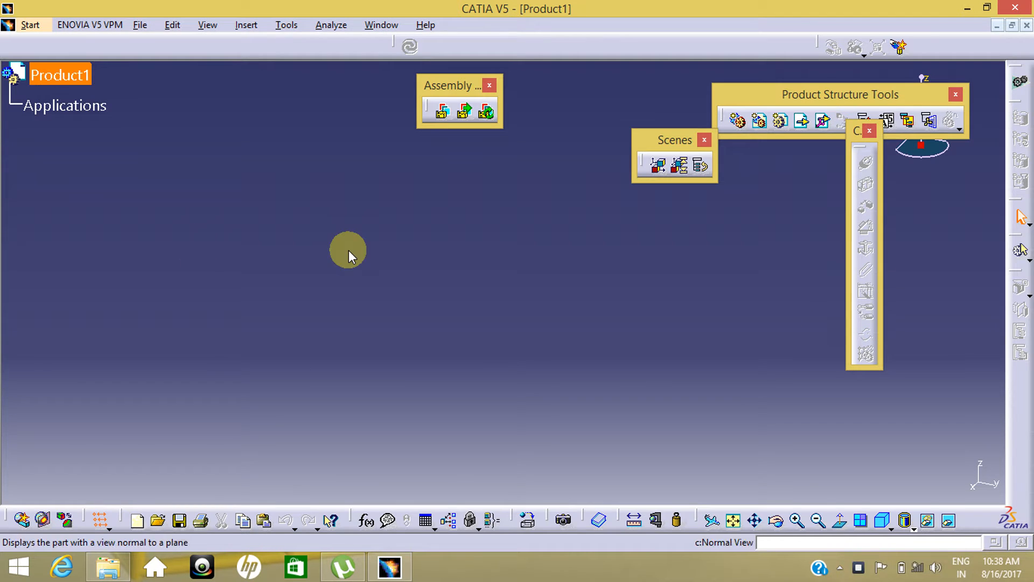
Insert a new part into the product with the Part Design workbench and open a sketch on its yz plane
left_click(46, 26)
mouse_move(60, 64)
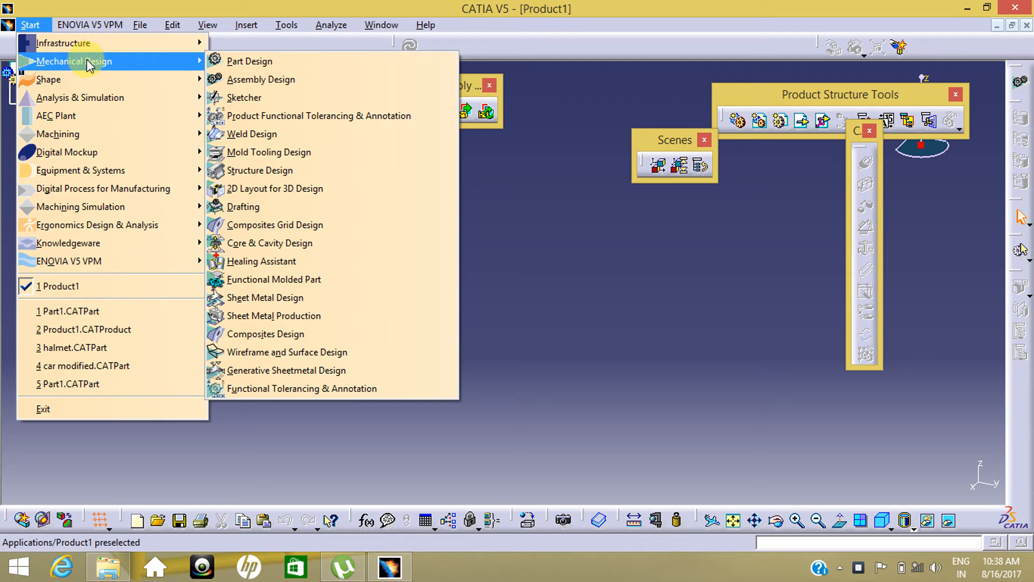
left_click(228, 61)
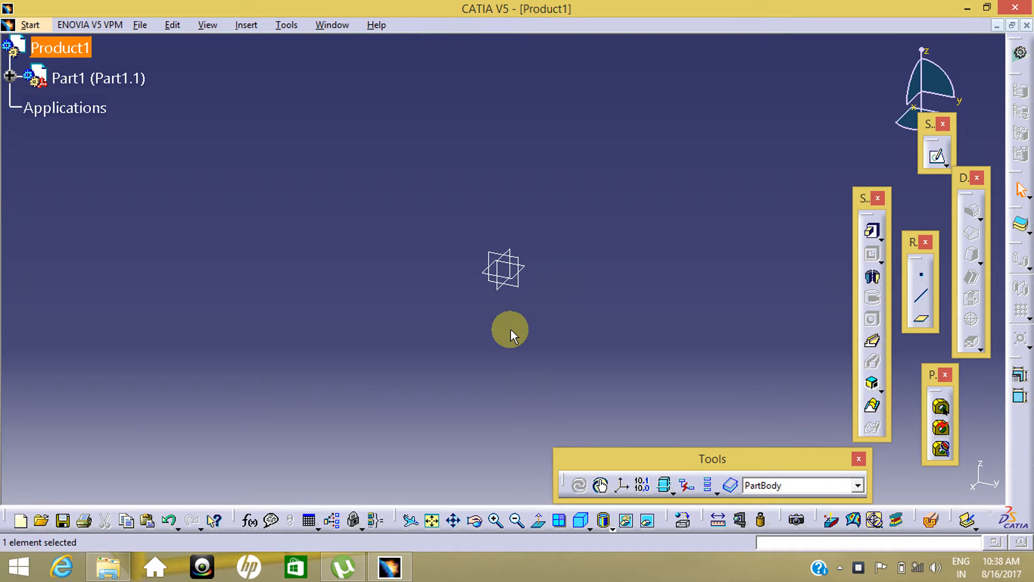
left_click(527, 290)
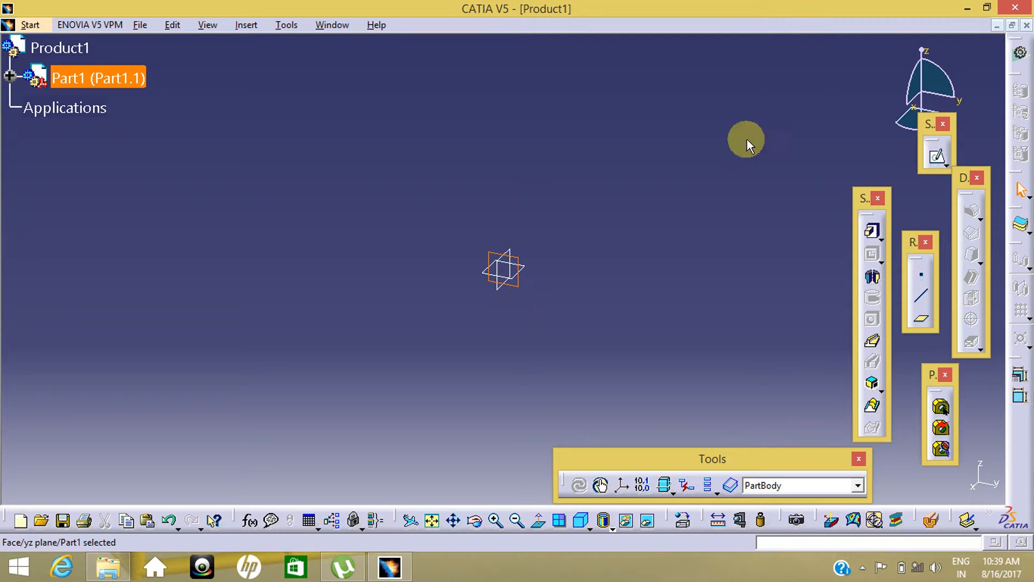
left_click(938, 157)
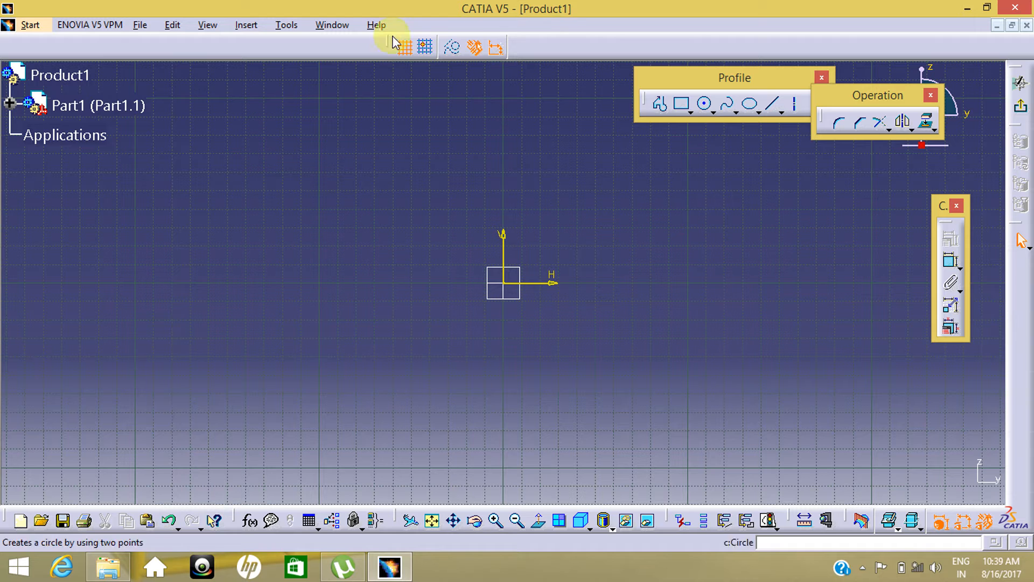
mouse_move(489, 328)
middle_mouse_down()
mouse_move(471, 291)
mouse_move(448, 291)
mouse_move(457, 314)
middle_mouse_up()
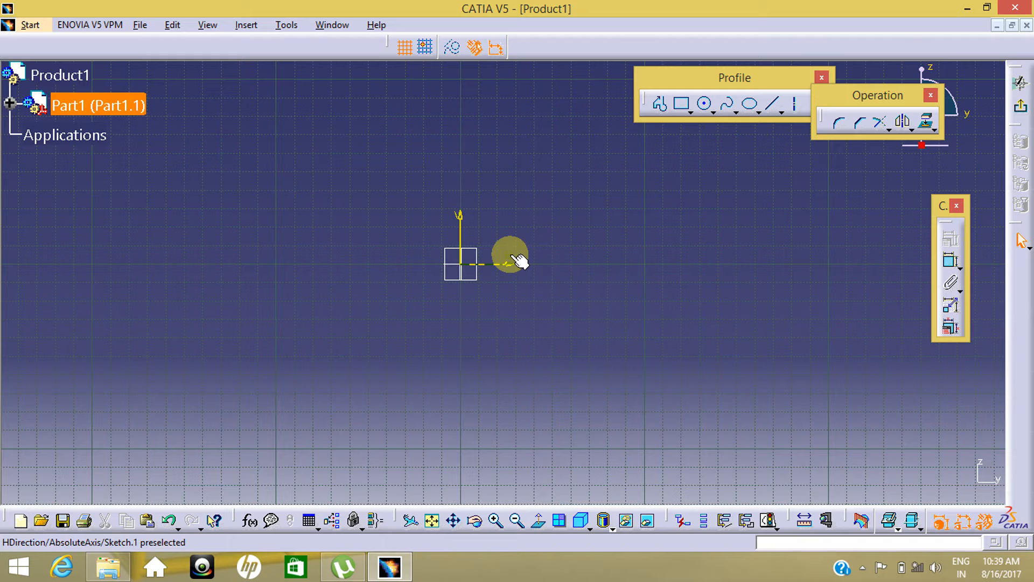
mouse_move(435, 260)
middle_mouse_down()
mouse_move(525, 252)
mouse_move(533, 229)
mouse_move(526, 193)
mouse_move(523, 257)
middle_mouse_up()
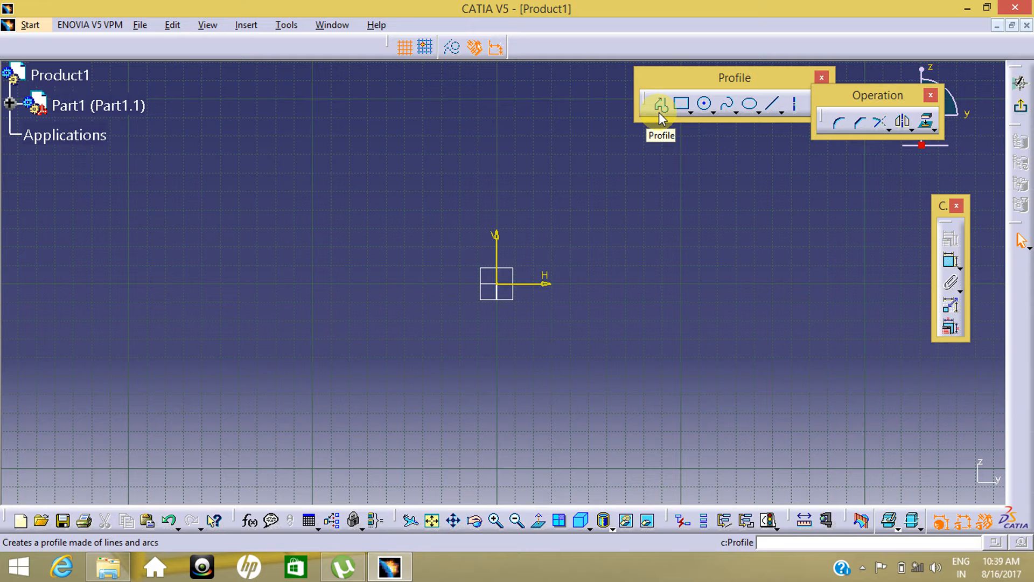
left_click(691, 113)
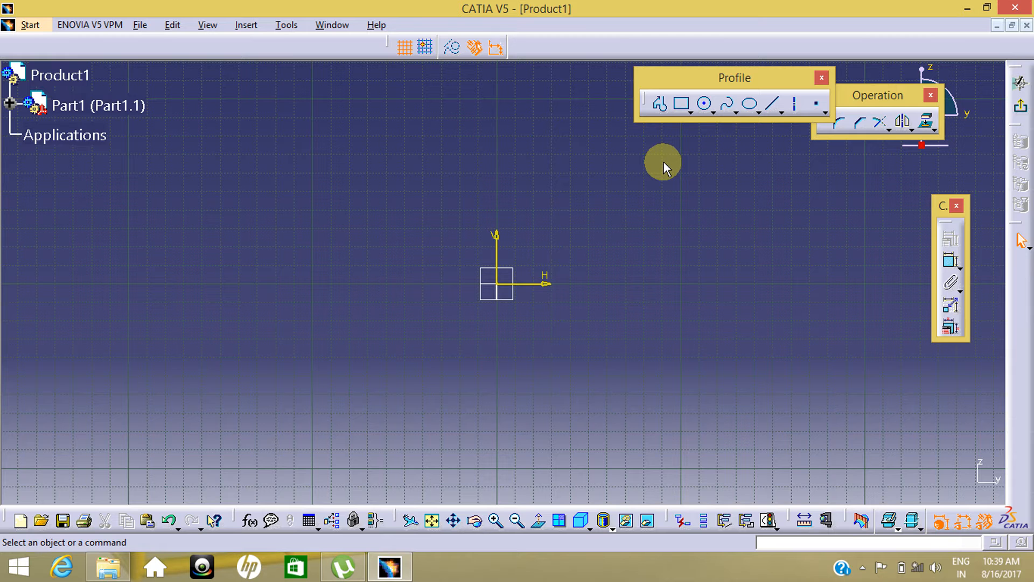
mouse_move(565, 270)
middle_mouse_down()
mouse_move(515, 266)
mouse_move(503, 249)
middle_mouse_up()
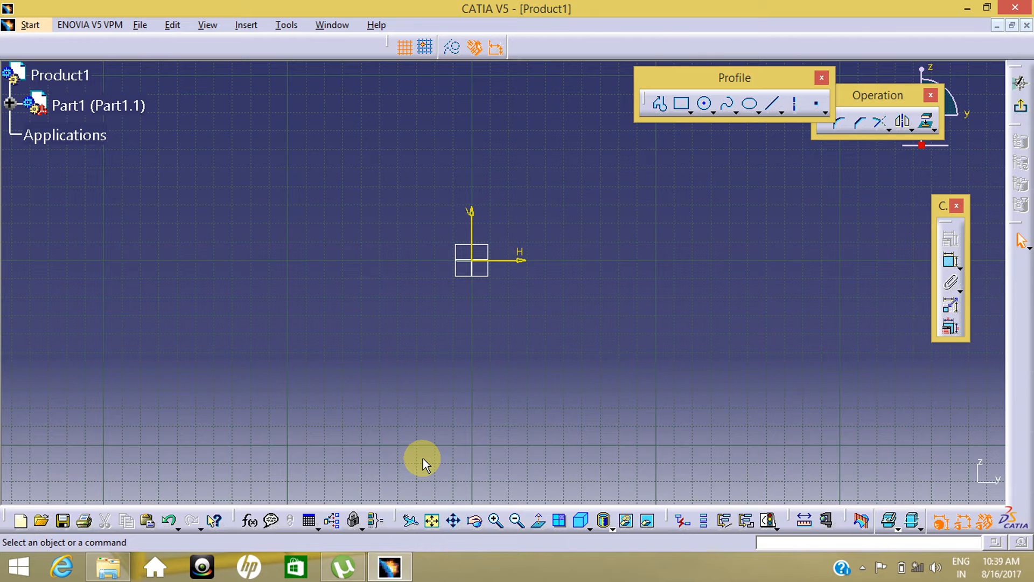
middle_click_drag(490, 384, 497, 391)
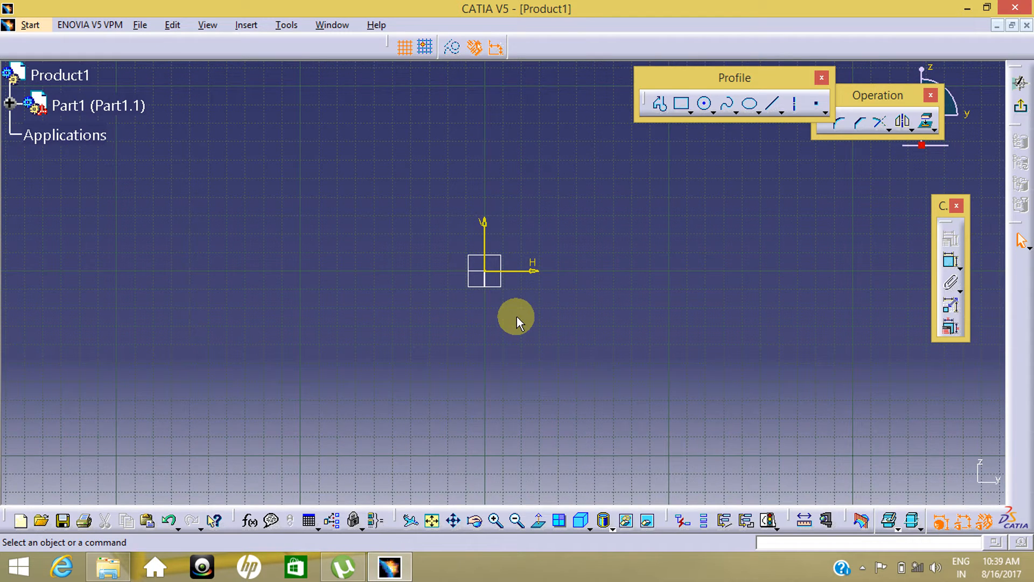
scroll(556, 299, "down", 1)
middle_click_drag(568, 298, 589, 303)
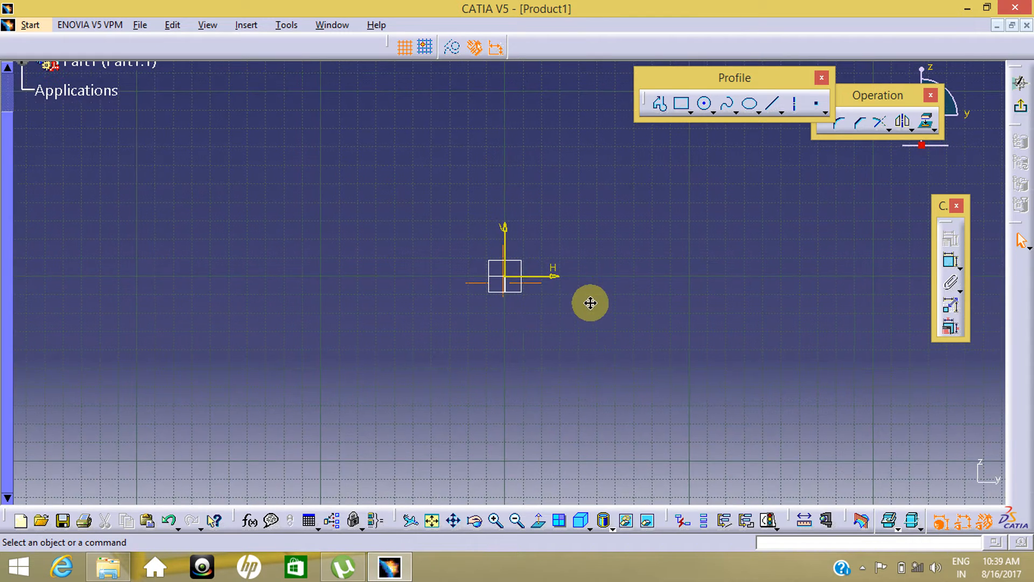
Sketch a centre-point circle about 103 mm in diameter, centred about 81 mm along H and 42 mm along V from the origin
left_click(706, 106)
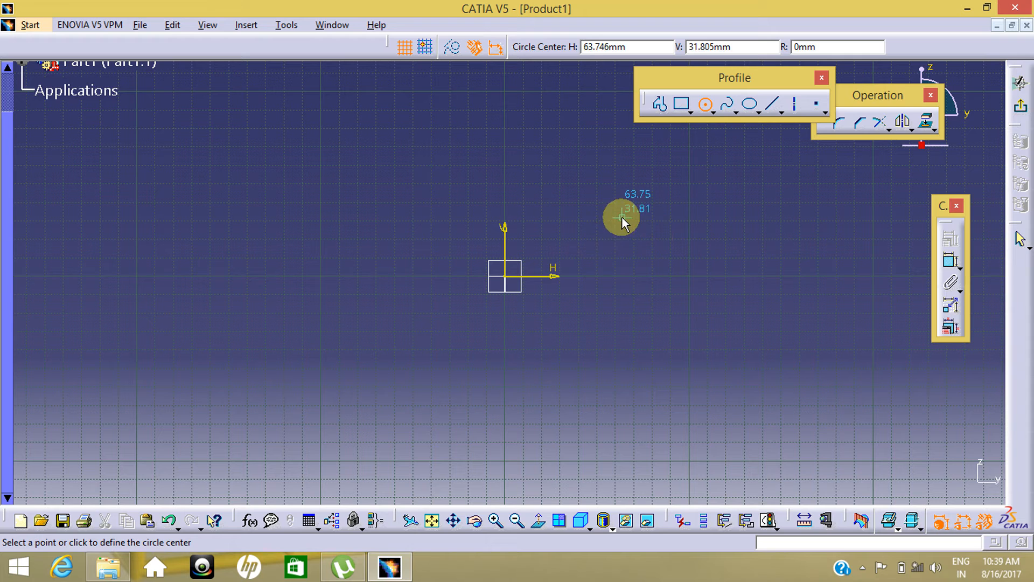
left_click(653, 199)
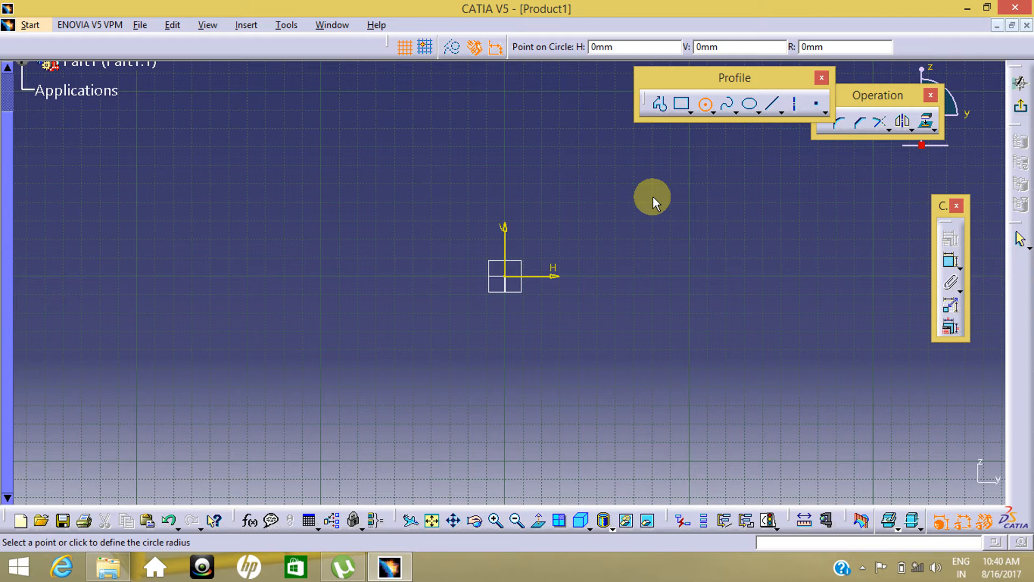
left_click(684, 291)
middle_click_drag(787, 302, 692, 359)
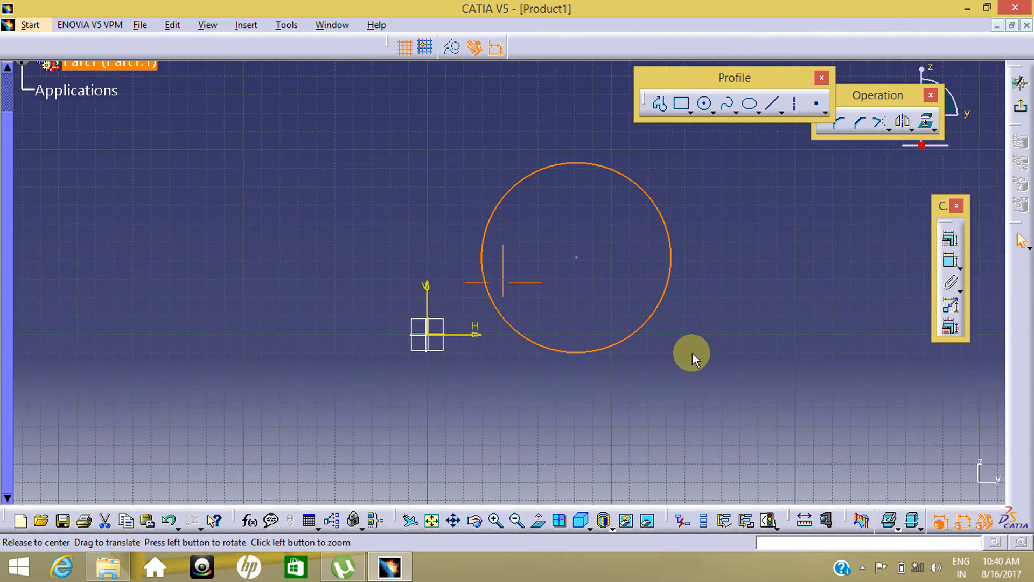
left_click(863, 567)
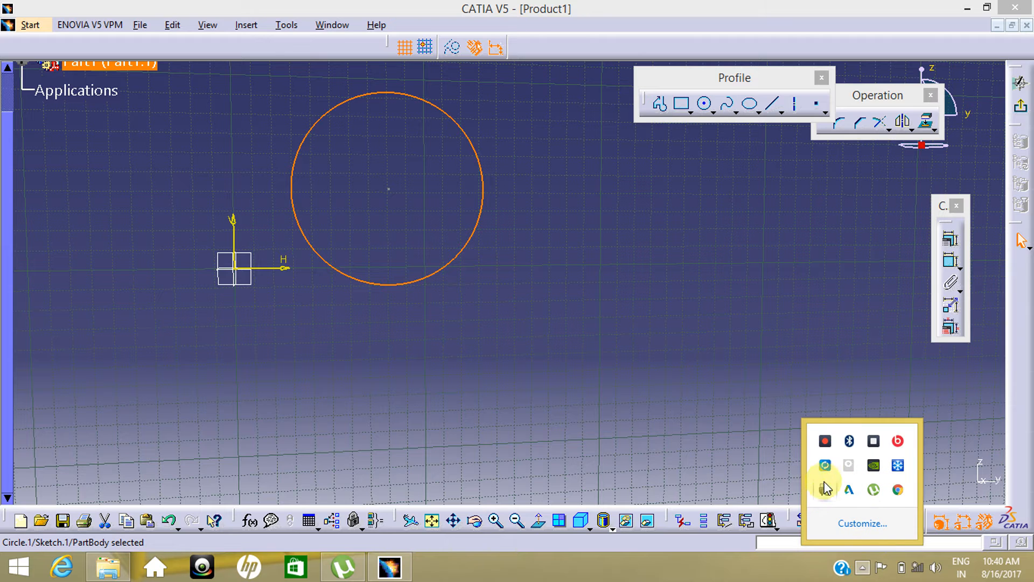
left_click(826, 445)
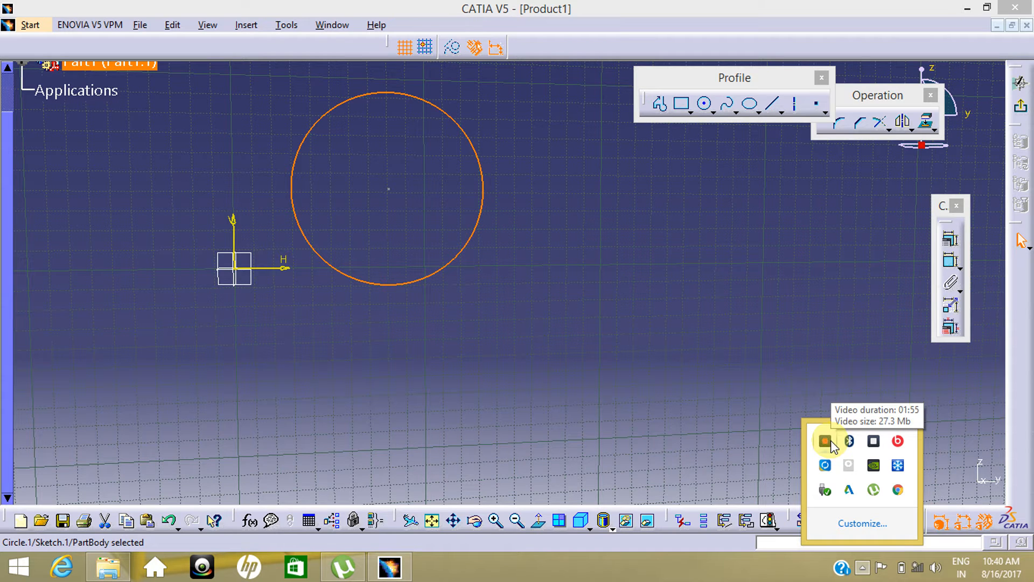
left_click(626, 289)
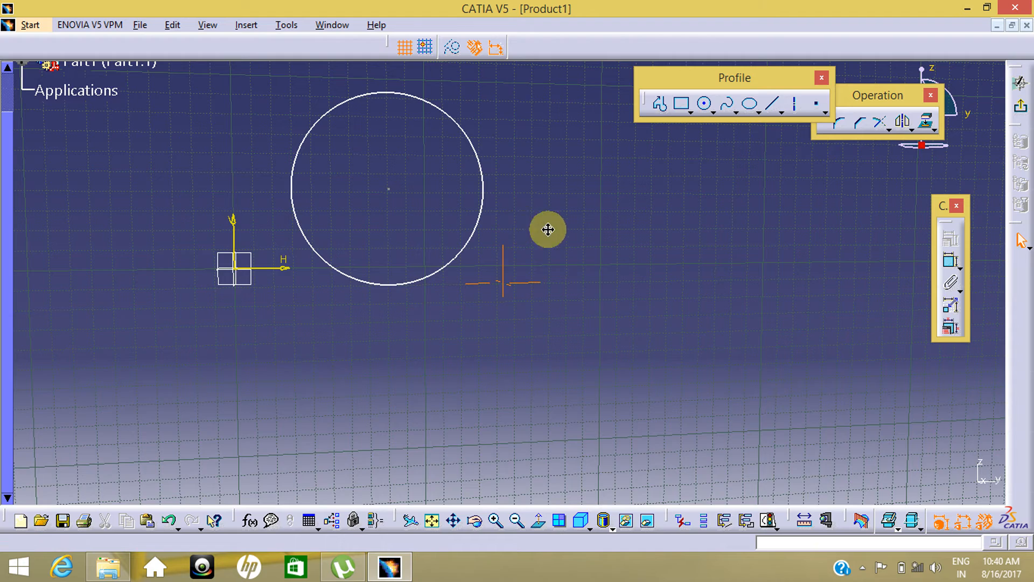
middle_click_drag(548, 227, 681, 328)
middle_click_drag(531, 302, 612, 261)
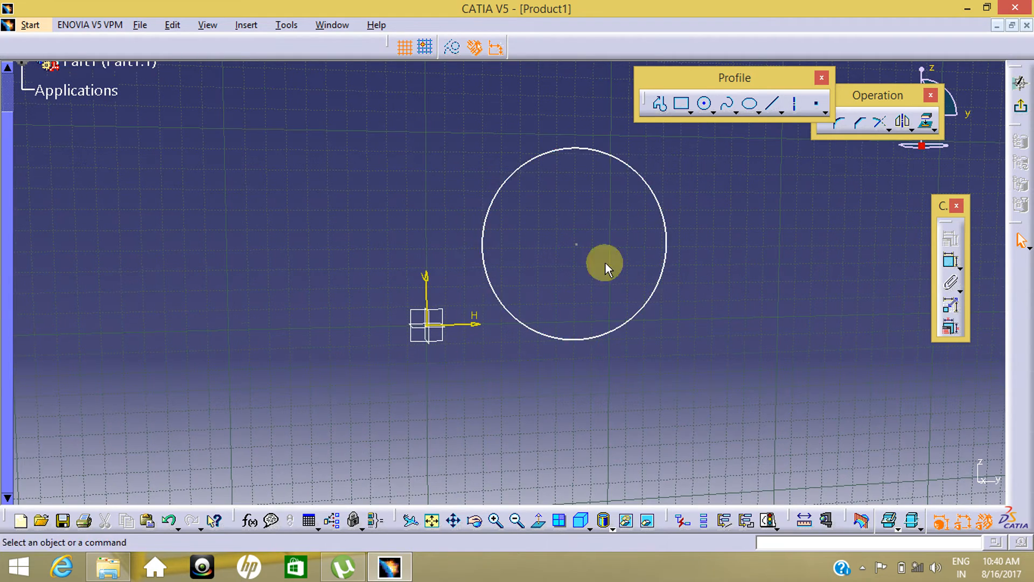
Add a diameter constraint to the sketched circle and place the dimension outside its upper right edge
left_click(535, 521)
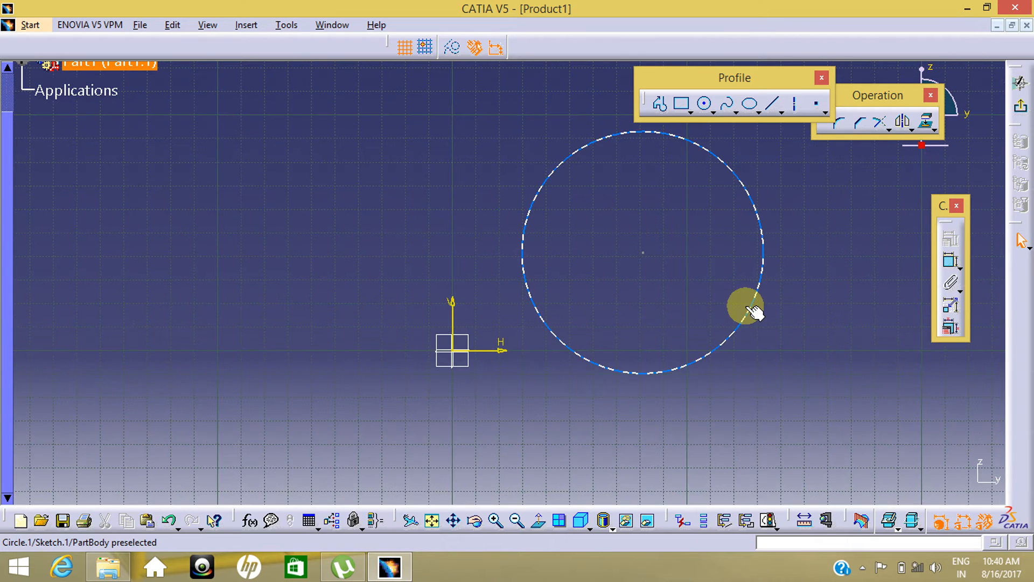
mouse_move(684, 267)
middle_mouse_down()
mouse_move(603, 296)
mouse_move(582, 267)
middle_mouse_up()
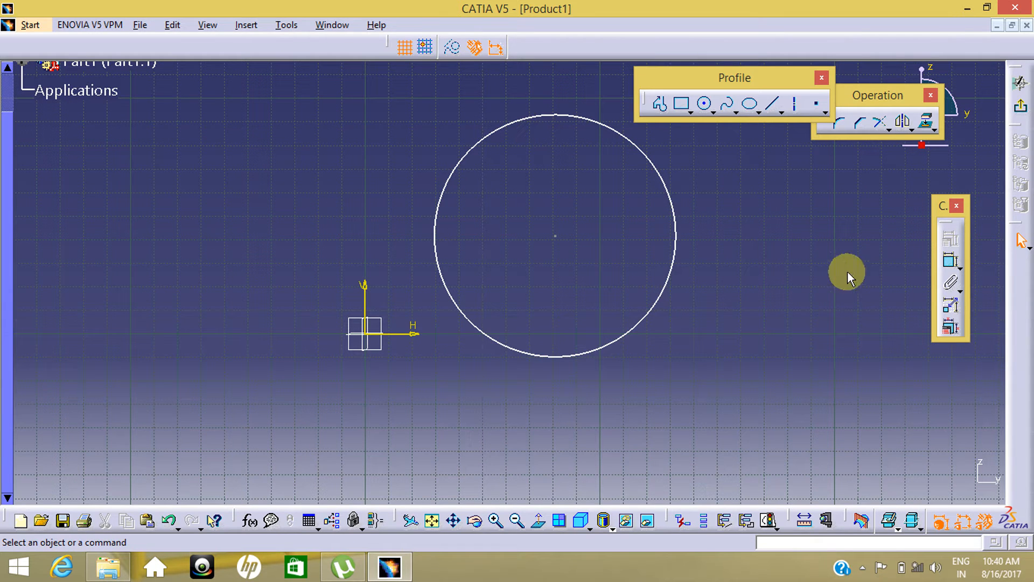
left_click(950, 266)
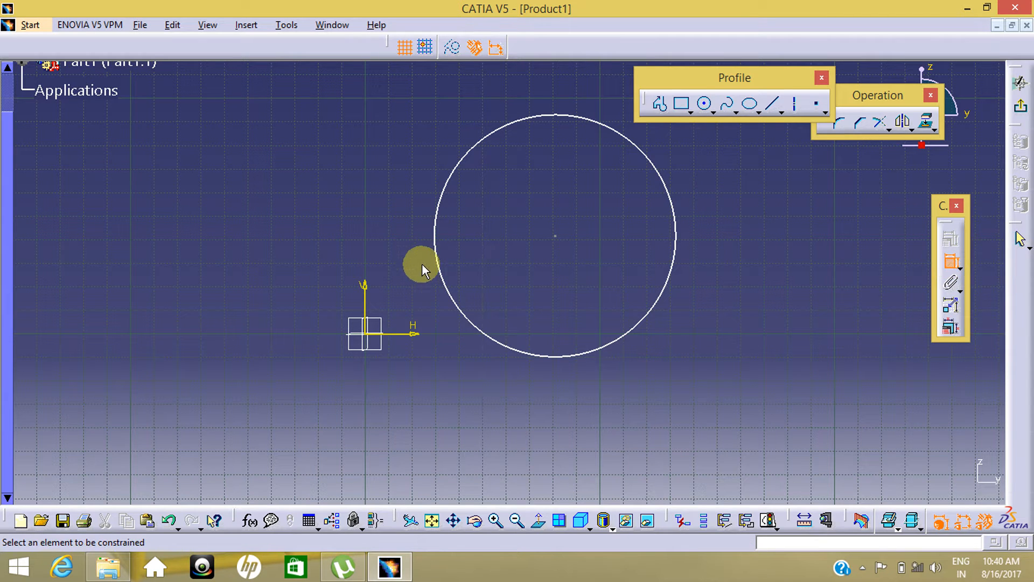
left_click(677, 230)
left_click(744, 190)
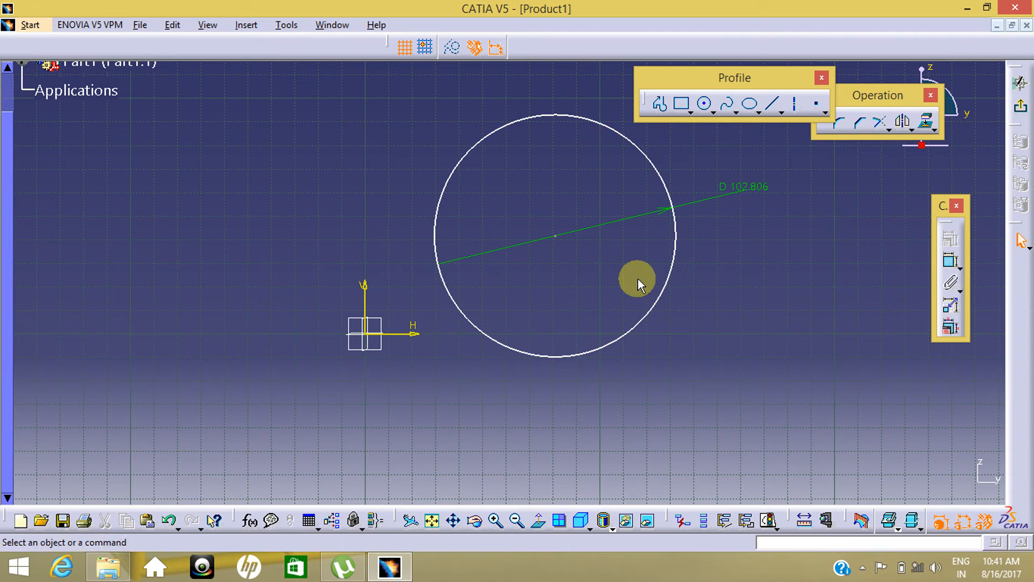
middle_click_drag(635, 280, 608, 290)
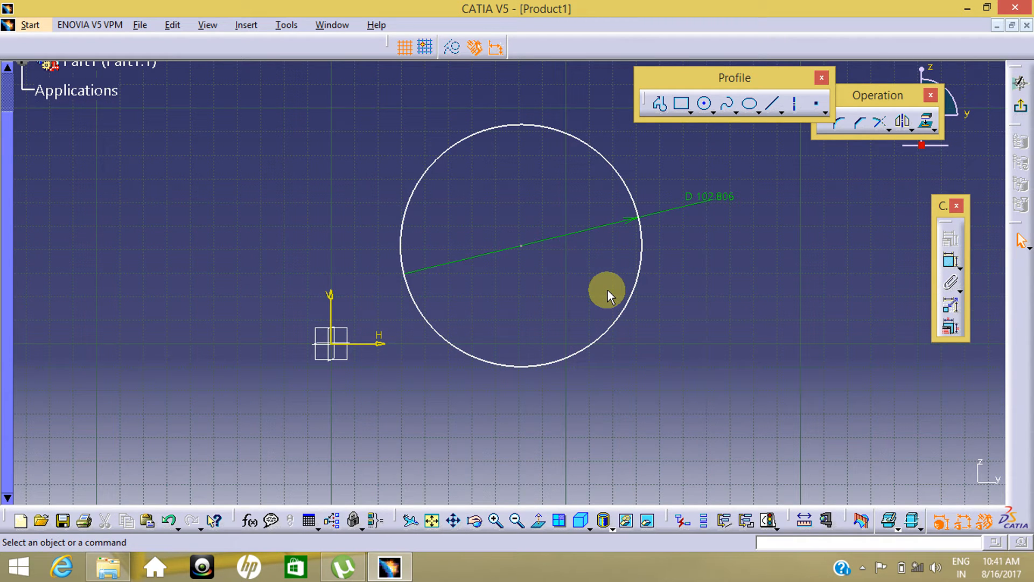
Constrain the horizontal distance between the V axis and the circle's centre, placing the dimension just above the centre
left_click(952, 269)
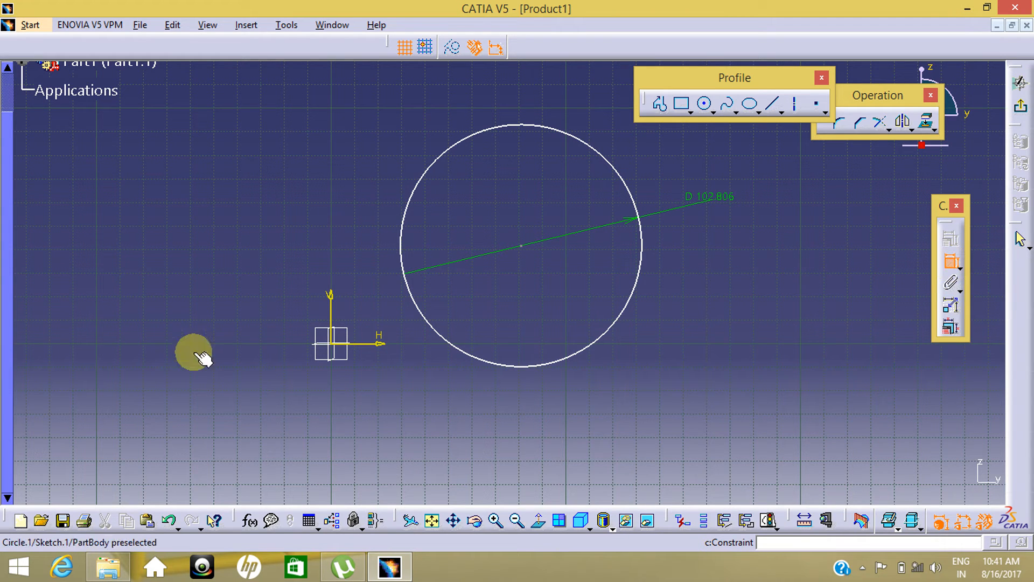
left_click(331, 308)
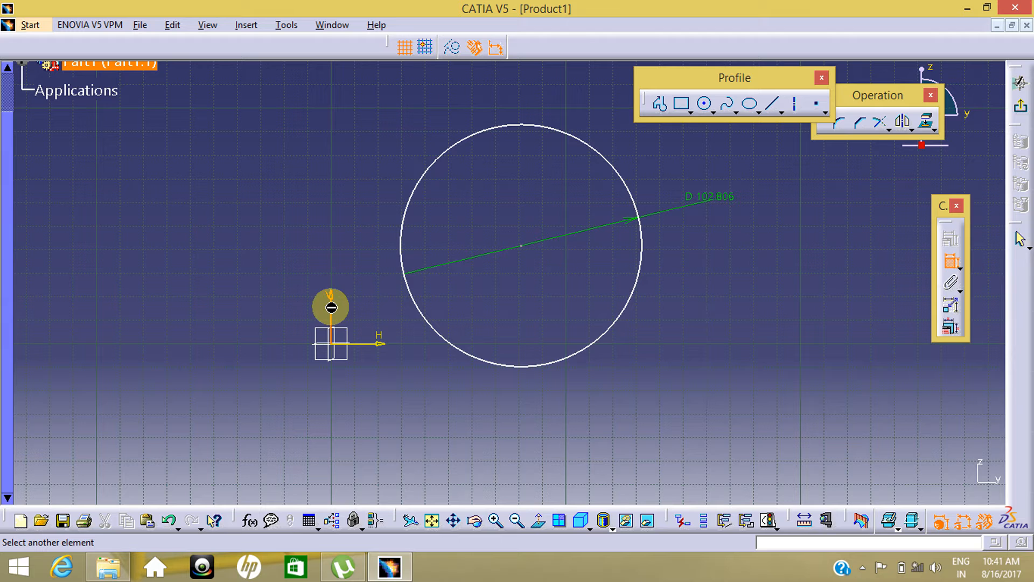
left_click(521, 247)
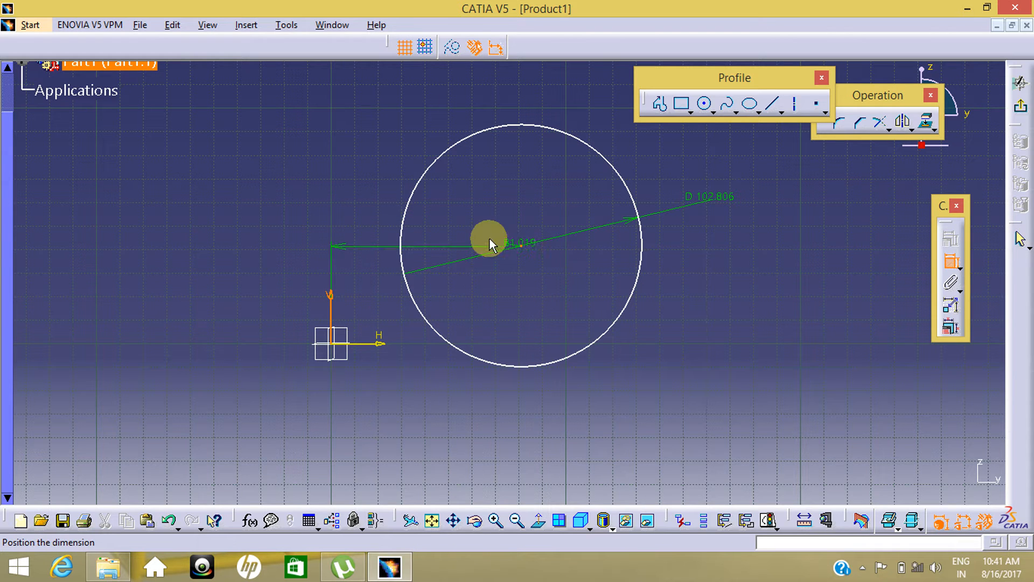
left_click(431, 234)
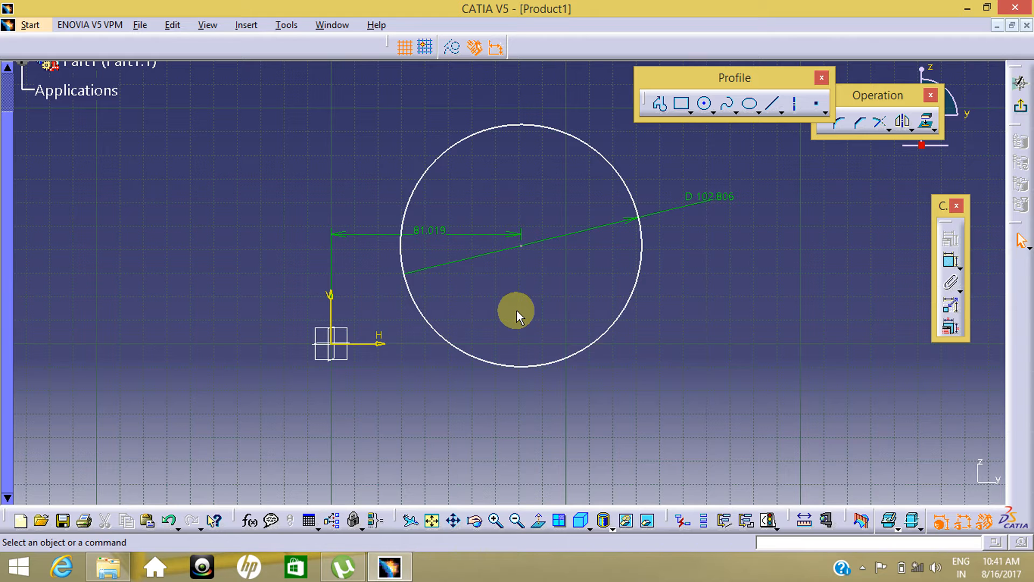
Constrain the vertical distance between the circle's centre and the H axis, placing the dimension inside the circle
left_click(952, 265)
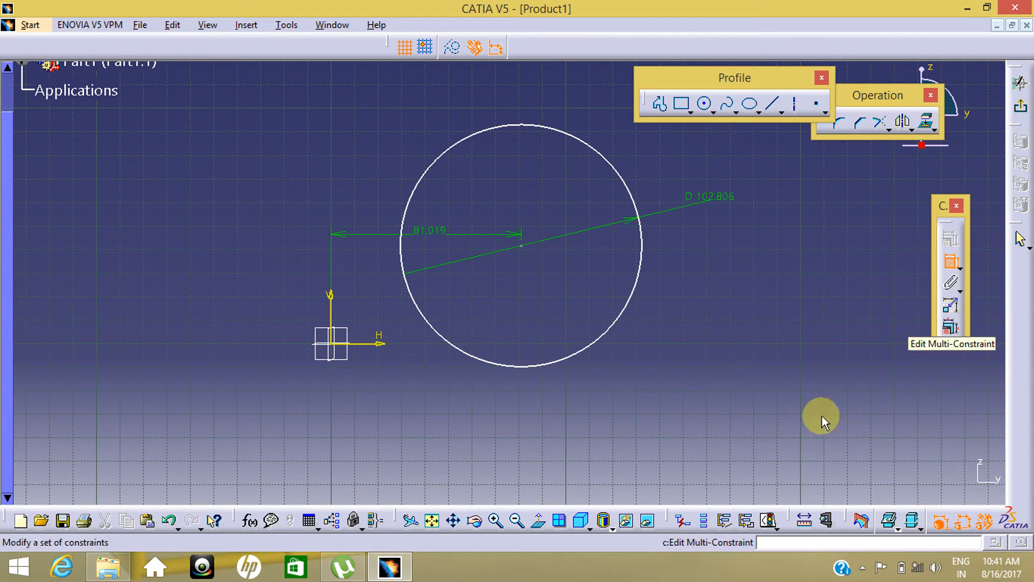
left_click(523, 247)
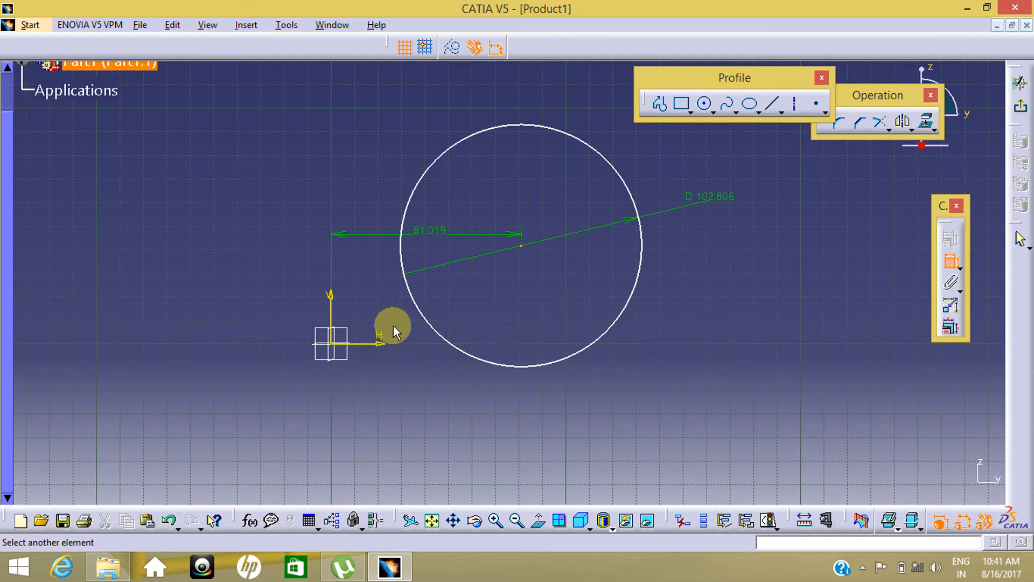
left_click(381, 344)
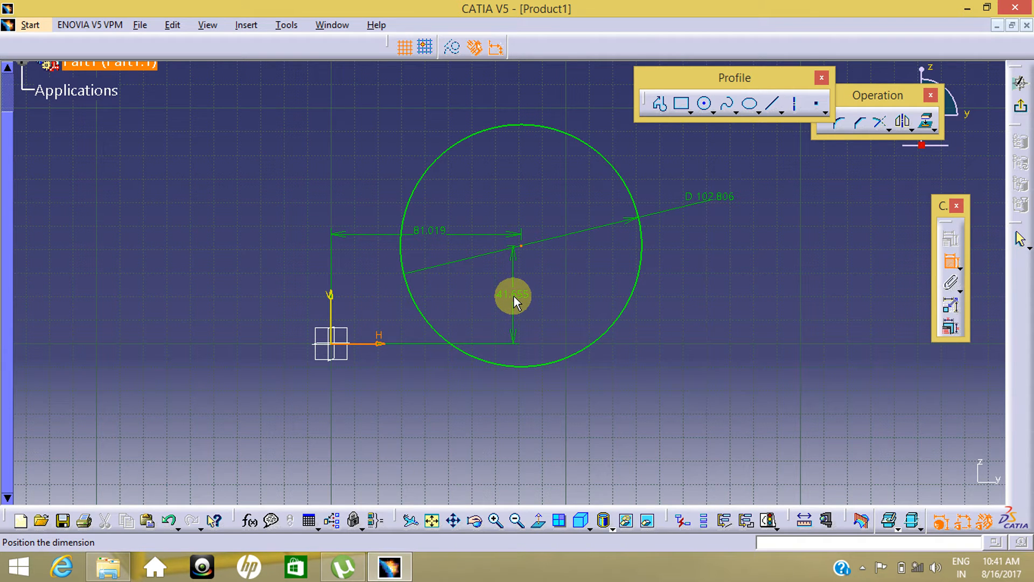
left_click(514, 298)
Sketch a three-point circle about 240 mm in diameter beside the existing circle, ending its last point on the sketch origin
mouse_move(645, 300)
middle_mouse_down()
mouse_move(566, 316)
mouse_move(603, 354)
middle_mouse_up()
middle_click_drag(609, 308, 589, 323)
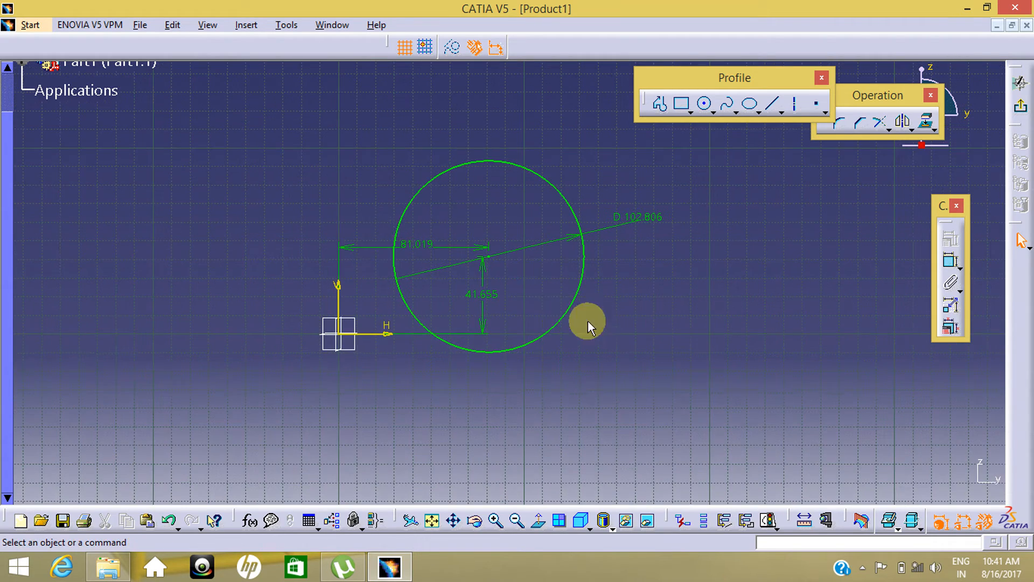
middle_click_drag(526, 330, 552, 357)
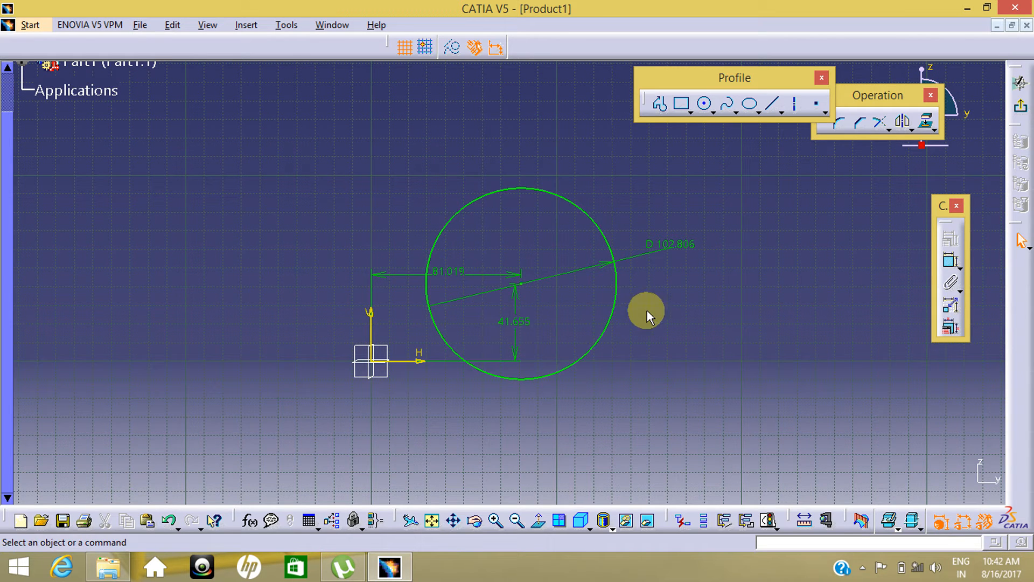
middle_click_drag(570, 303, 575, 321)
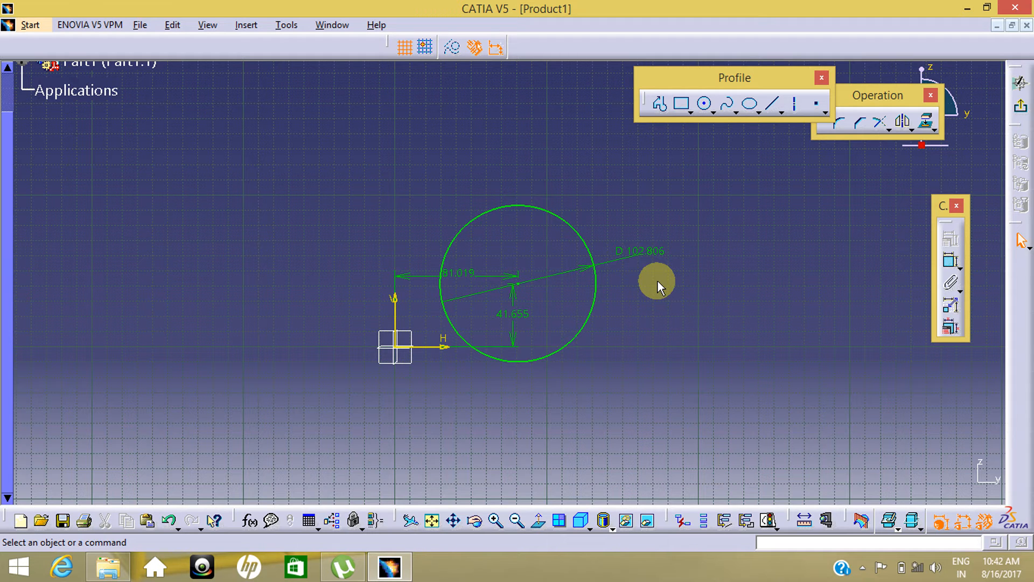
left_click(714, 111)
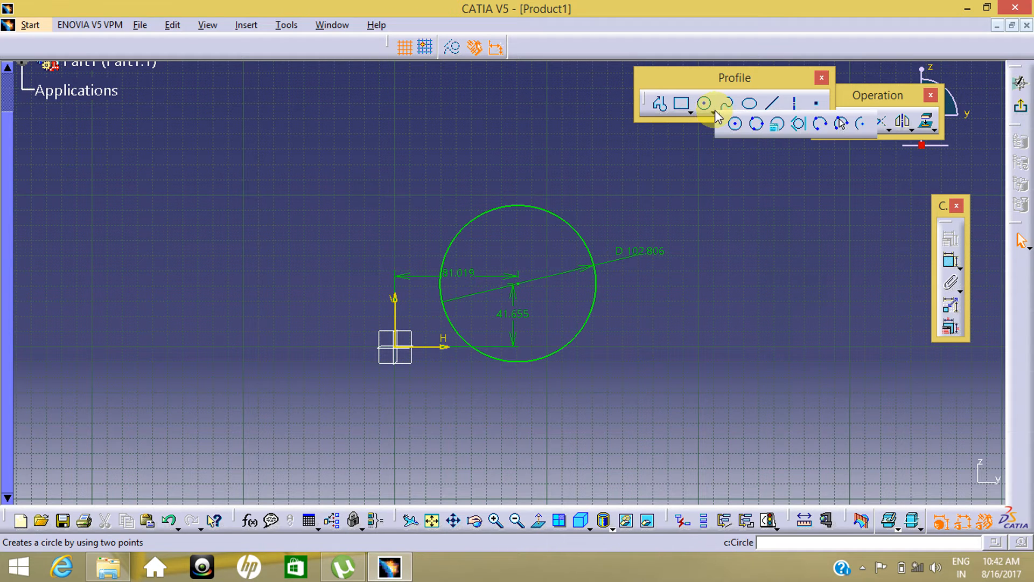
left_click(756, 128)
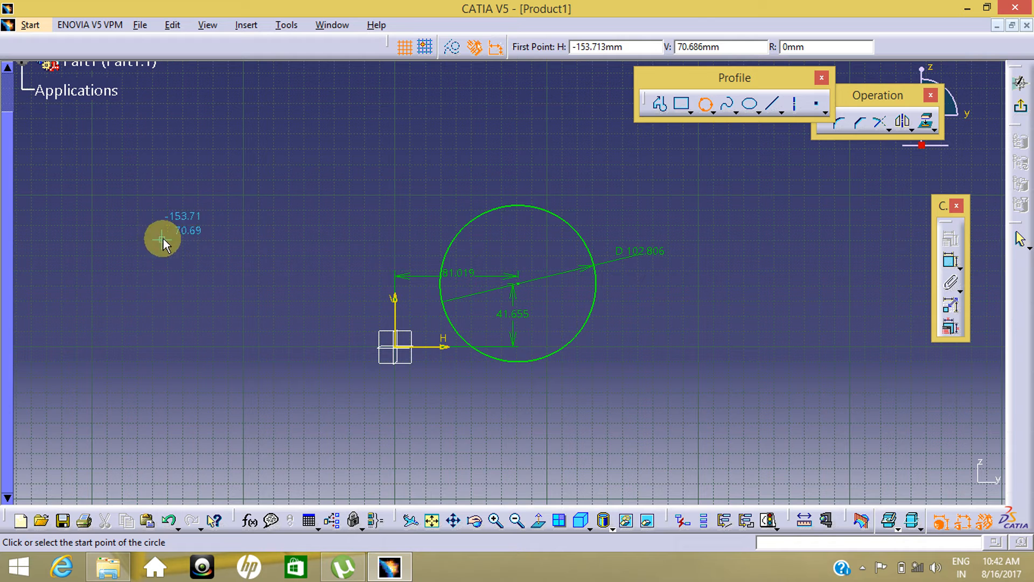
middle_click_drag(164, 238, 300, 281)
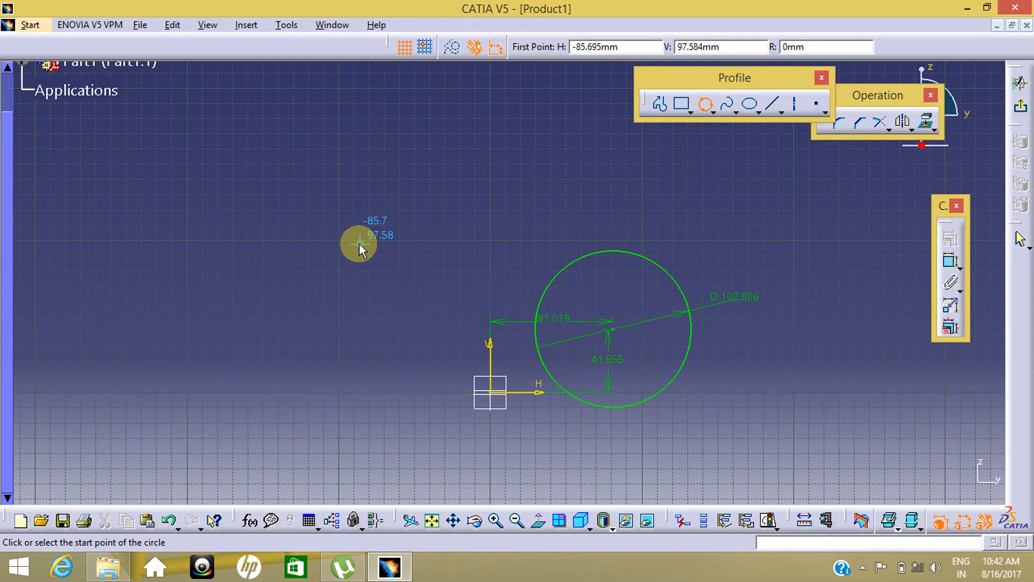
left_click(185, 207)
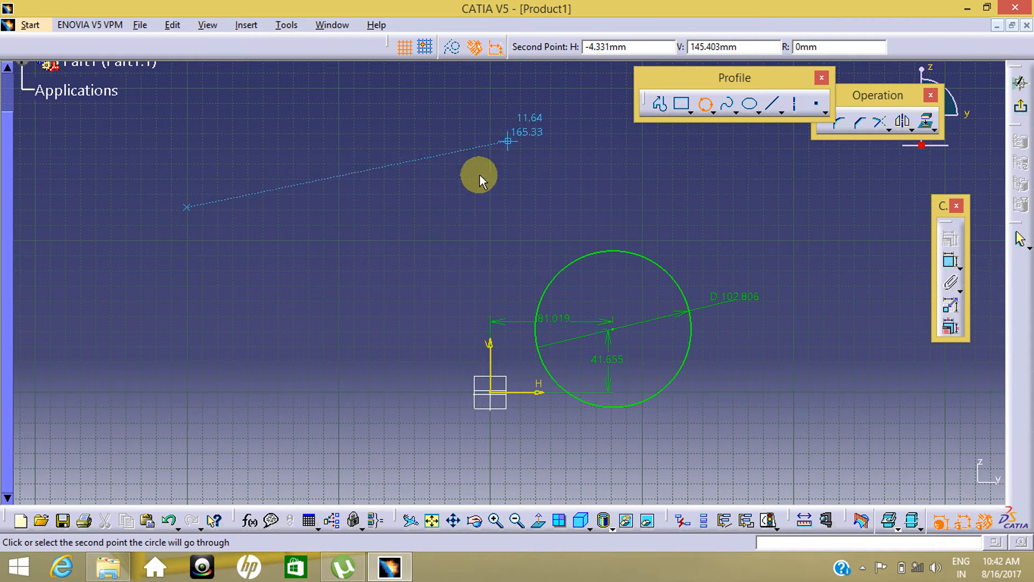
left_click(457, 111)
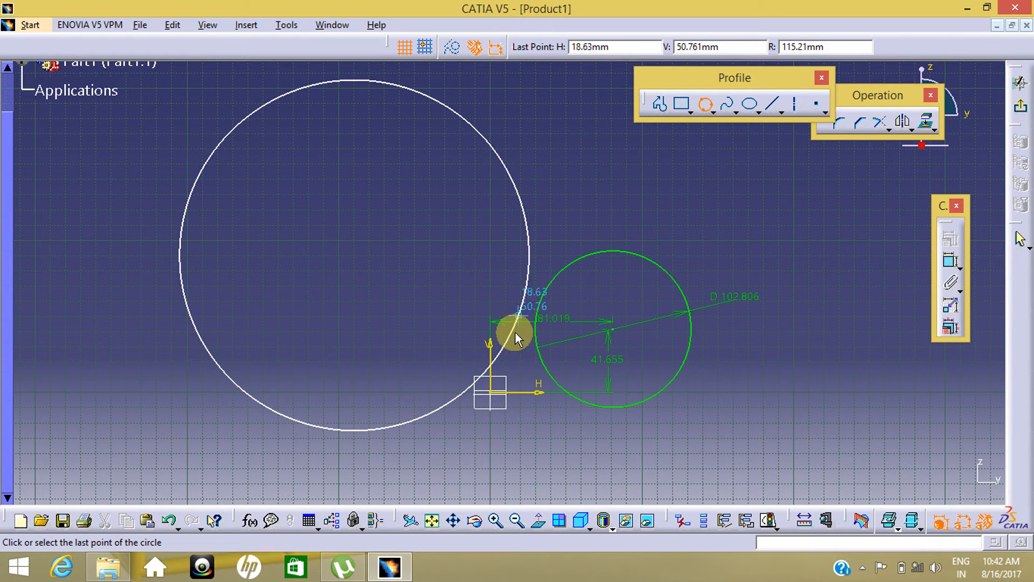
left_click(496, 395)
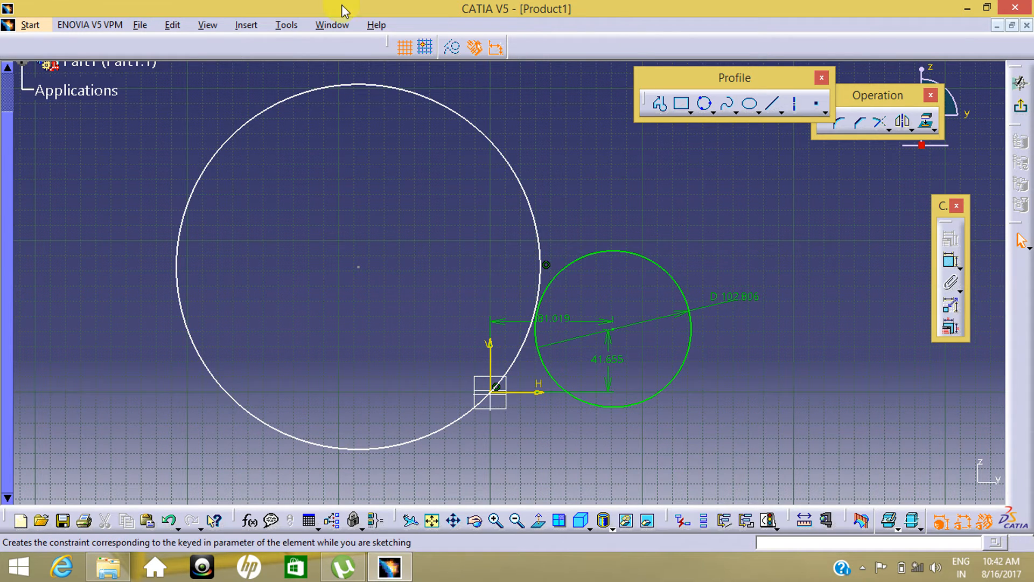
Add a diameter constraint to the three-point circle and place the dimension just above it
middle_click_drag(328, 236, 353, 280)
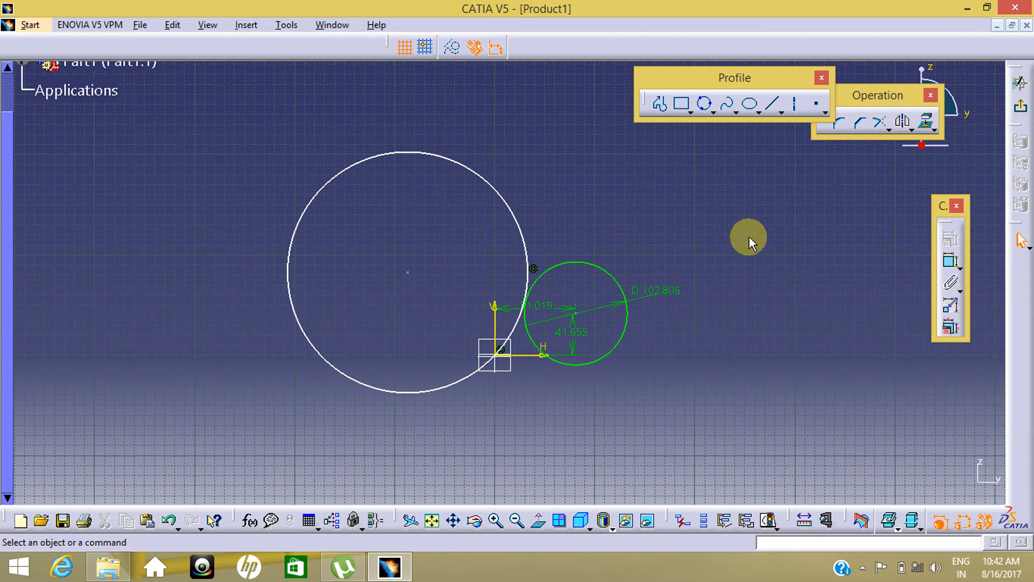
left_click(953, 264)
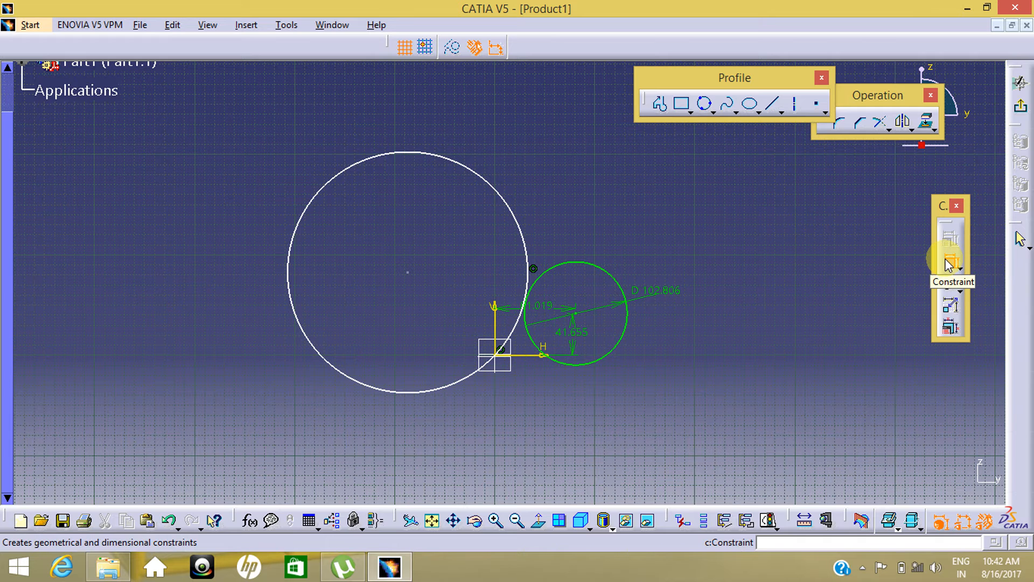
left_click(455, 165)
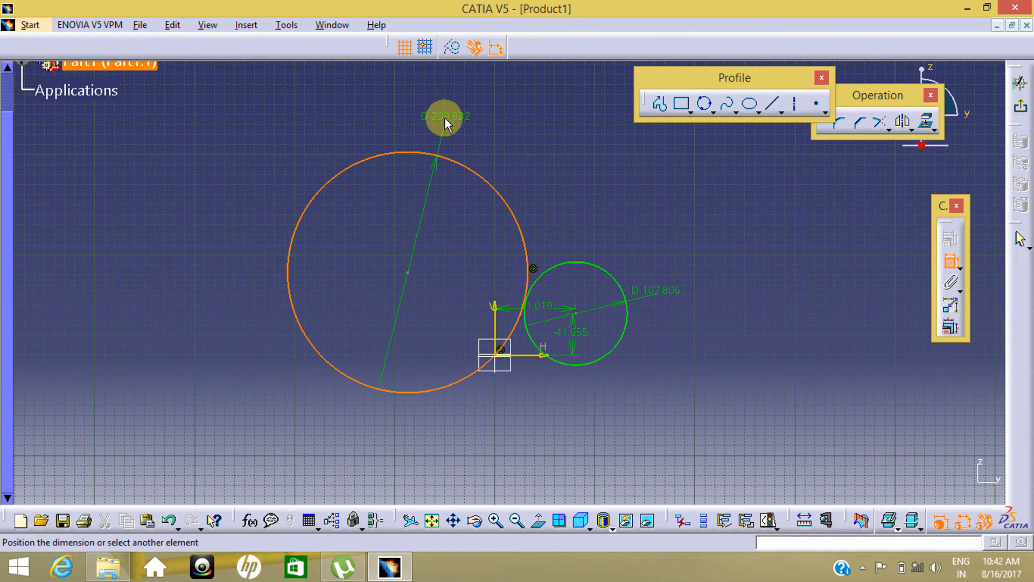
left_click(445, 118)
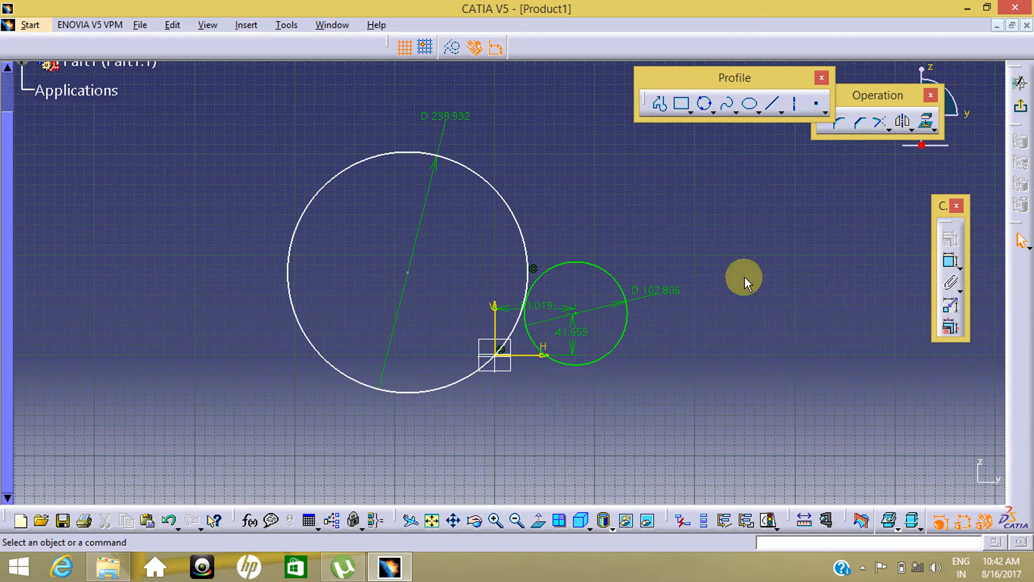
Constrain the vertical distance between the three-point circle's centre and the H axis, placing the dimension inside the circle
mouse_move(474, 326)
middle_mouse_down()
mouse_move(464, 325)
mouse_move(494, 290)
mouse_move(591, 308)
middle_mouse_up()
left_click(494, 289)
left_click(951, 262)
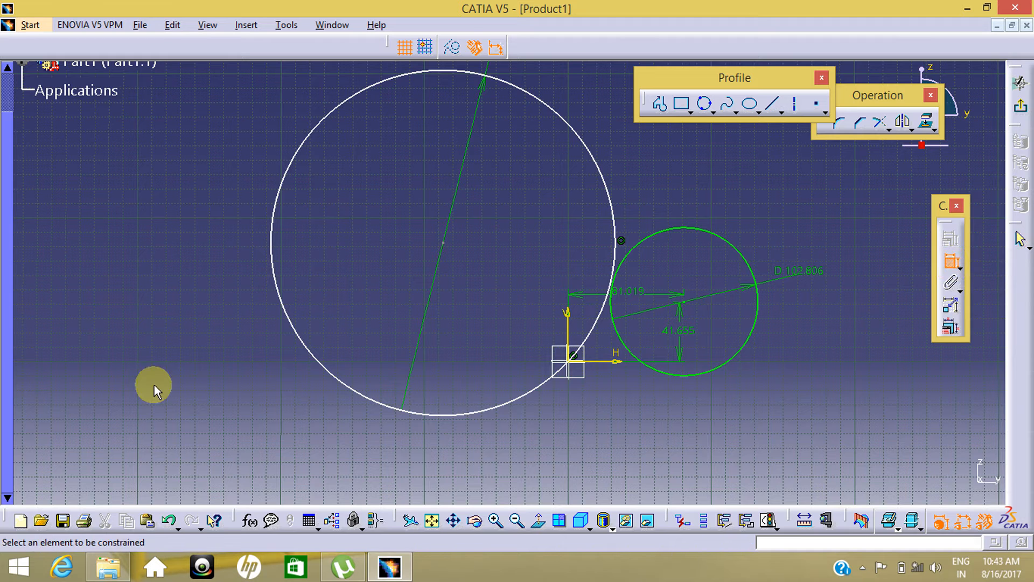
left_click(443, 243)
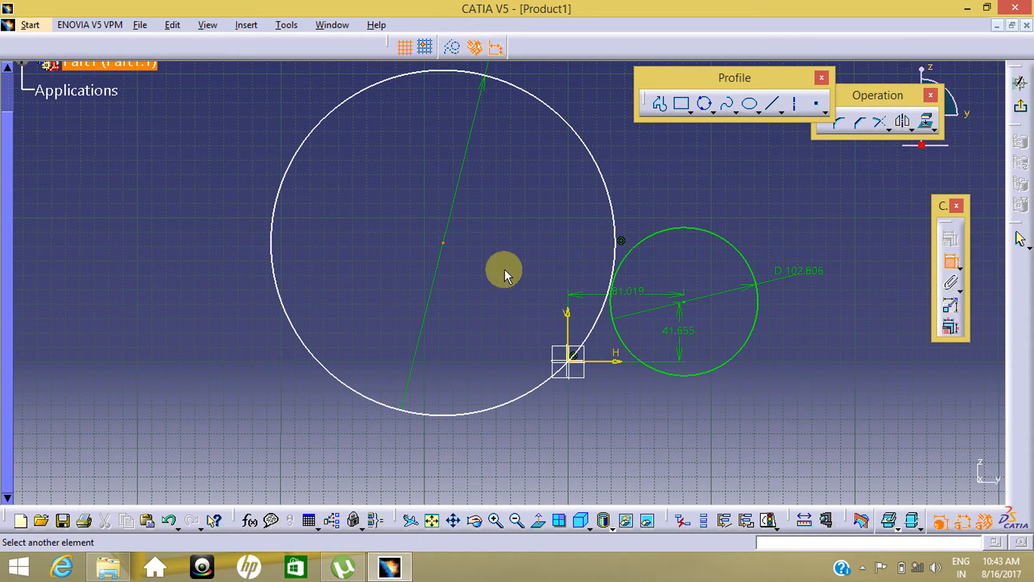
left_click(598, 361)
left_click(472, 318)
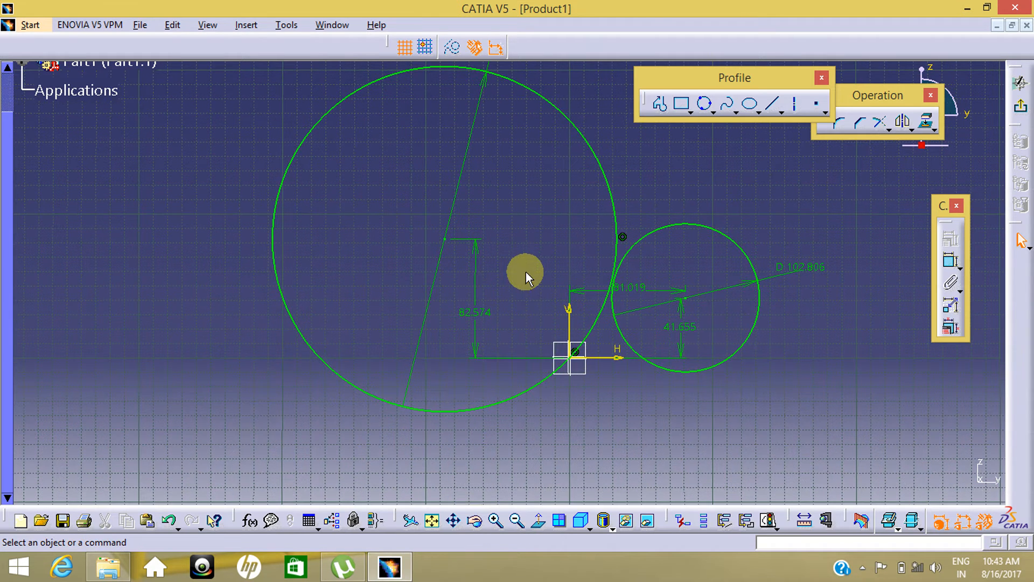
Examine the three-point circle's constraints, especially where the circle meets the sketch origin
mouse_move(529, 277)
middle_mouse_down()
mouse_move(526, 300)
mouse_move(462, 293)
middle_mouse_up()
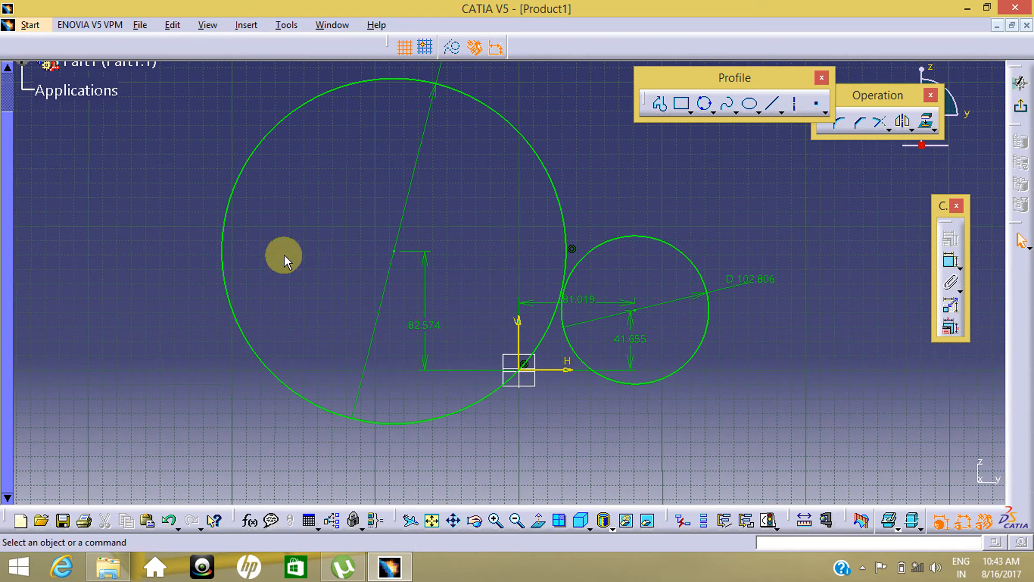
left_click(413, 332)
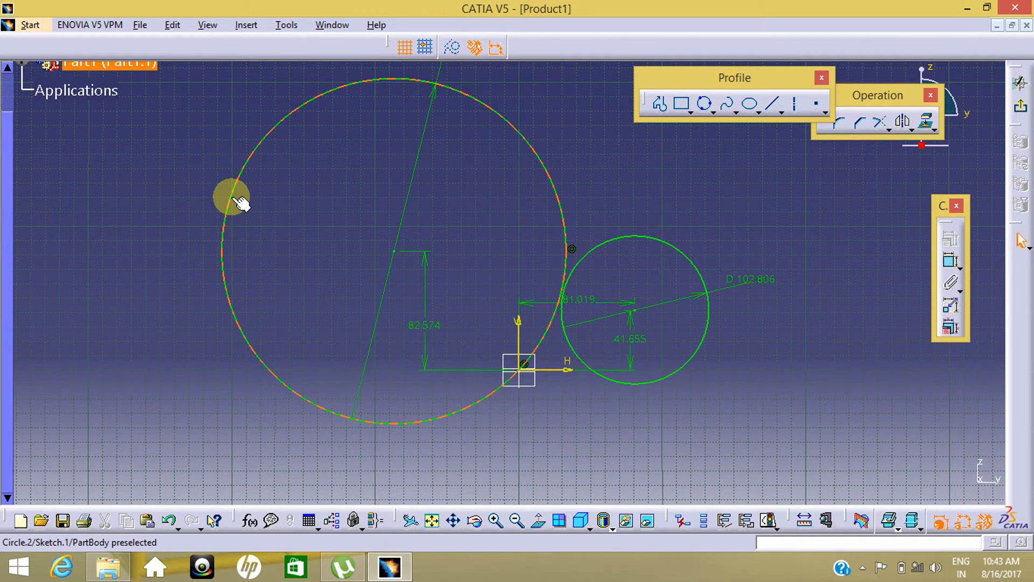
left_click(533, 368)
left_click(683, 432)
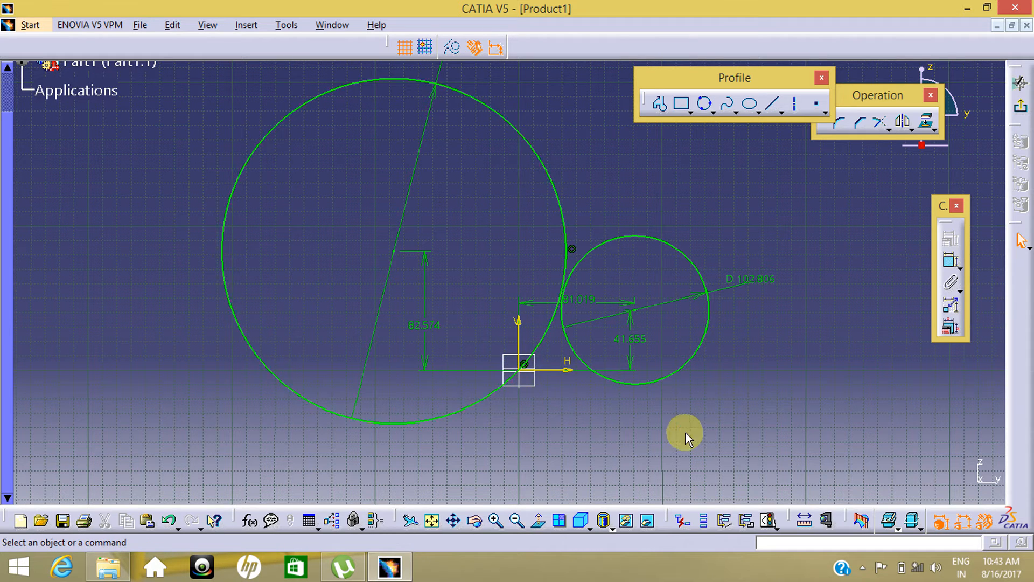
mouse_move(683, 432)
middle_mouse_down()
mouse_move(489, 420)
mouse_move(479, 304)
mouse_move(492, 400)
mouse_move(439, 229)
mouse_move(494, 300)
mouse_move(499, 431)
mouse_move(485, 346)
middle_mouse_up()
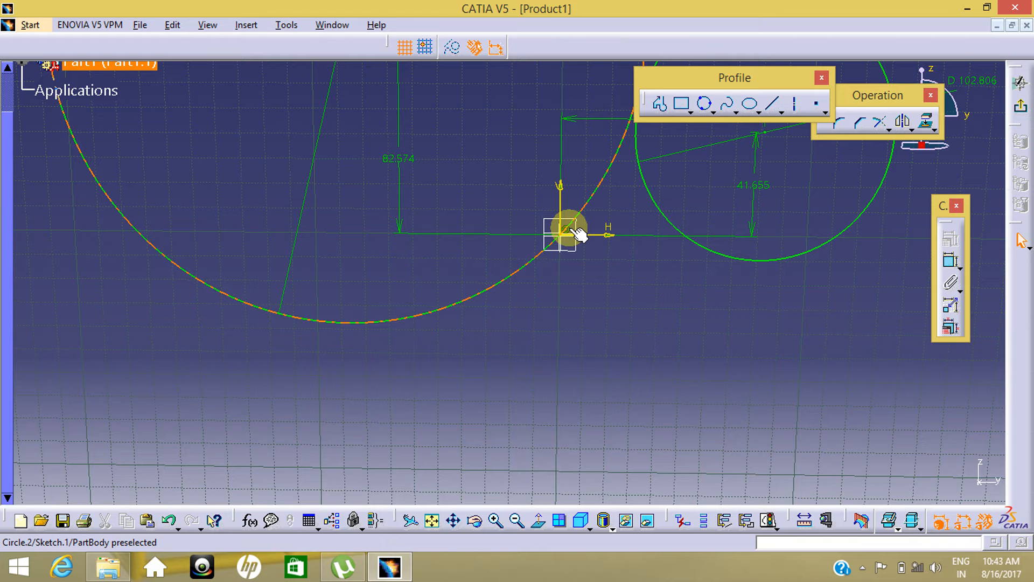
left_click(578, 234)
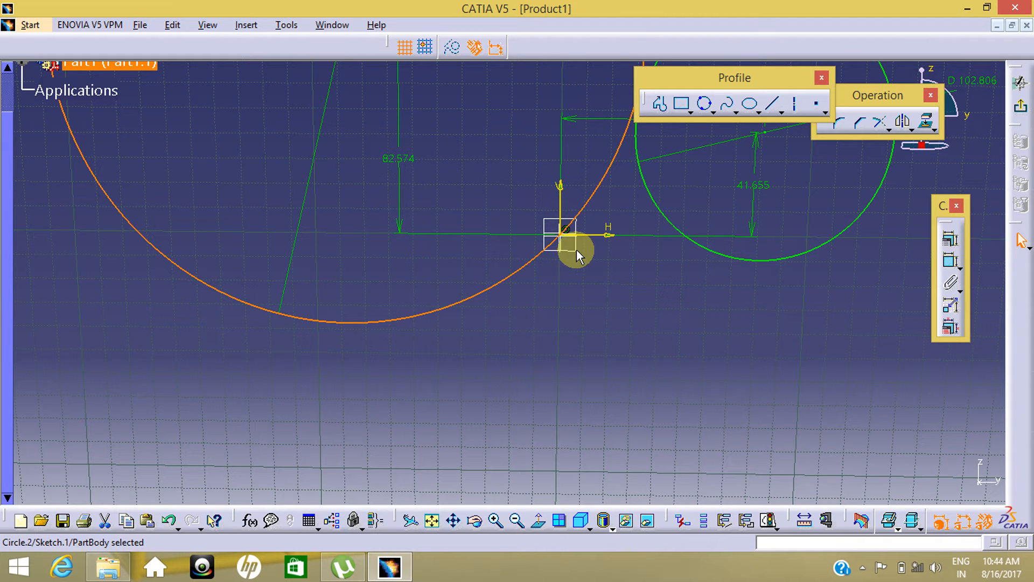
mouse_move(540, 235)
middle_mouse_down()
mouse_move(557, 256)
mouse_move(589, 439)
middle_mouse_up()
middle_click(590, 439)
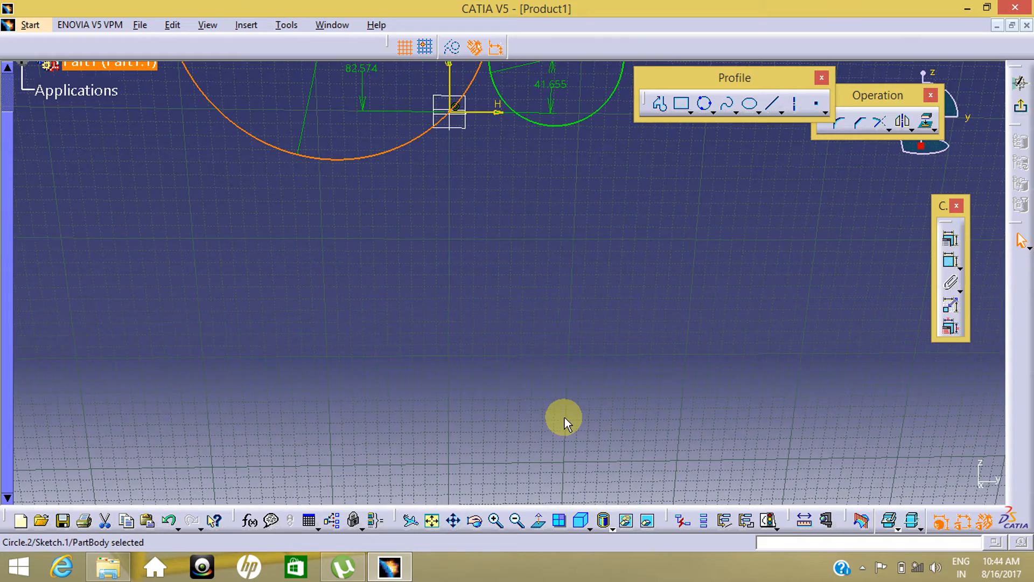
mouse_move(462, 170)
middle_mouse_down()
mouse_move(513, 314)
mouse_move(478, 182)
mouse_move(513, 291)
middle_mouse_up()
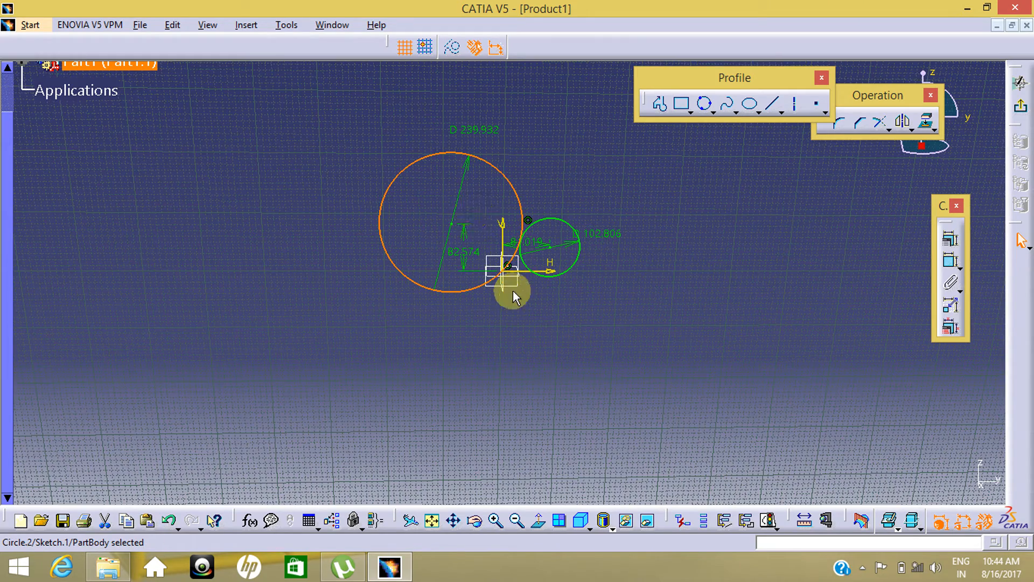
left_click(684, 355)
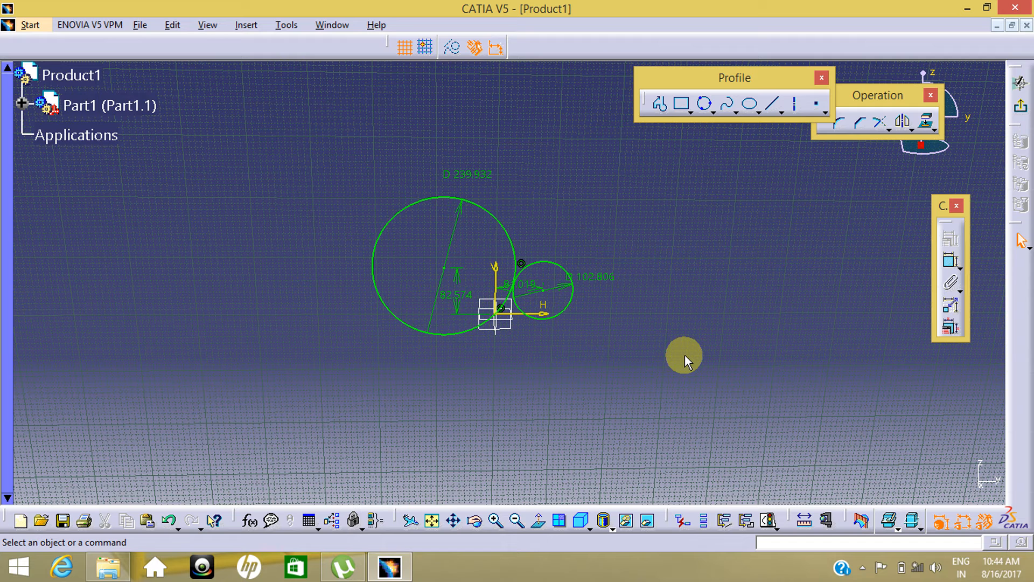
Start a circle using coordinates and set its Cartesian centre point to H 100 mm and V 100 mm
left_click(714, 113)
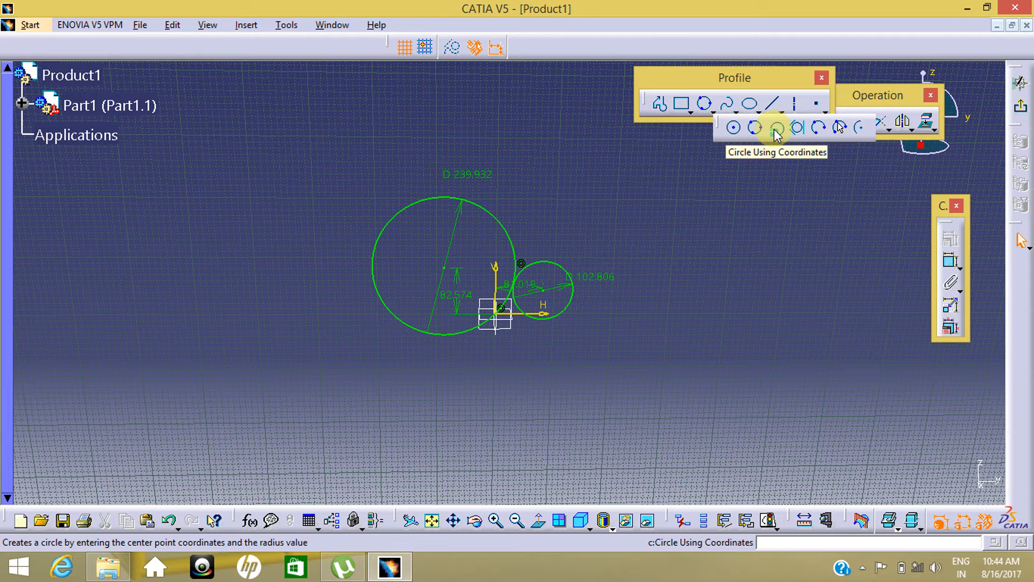
left_click(777, 130)
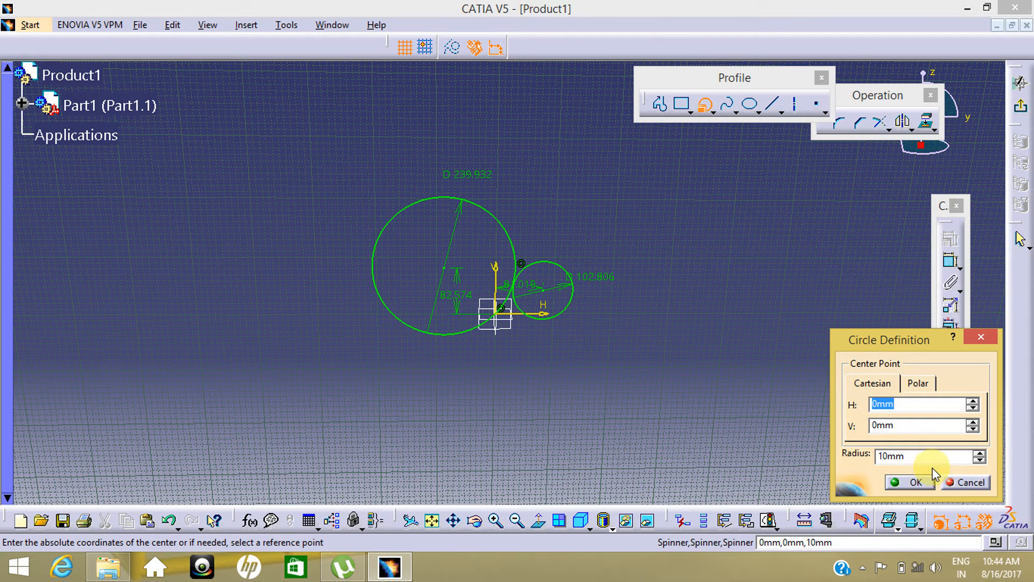
left_click_drag(909, 355, 863, 271)
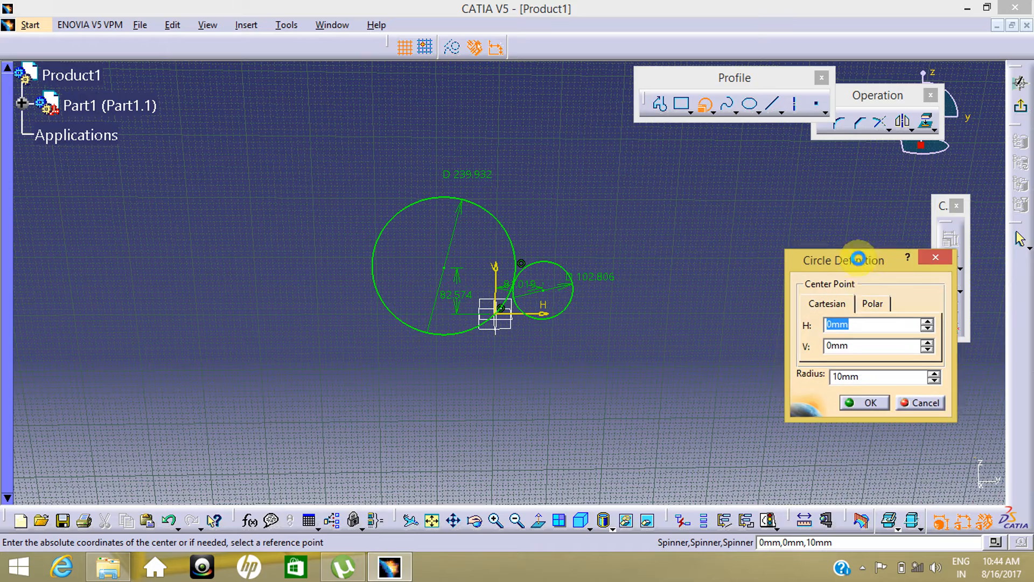
mouse_move(650, 286)
middle_mouse_down()
mouse_move(654, 208)
mouse_move(669, 289)
mouse_move(662, 240)
middle_mouse_up()
left_click(822, 322)
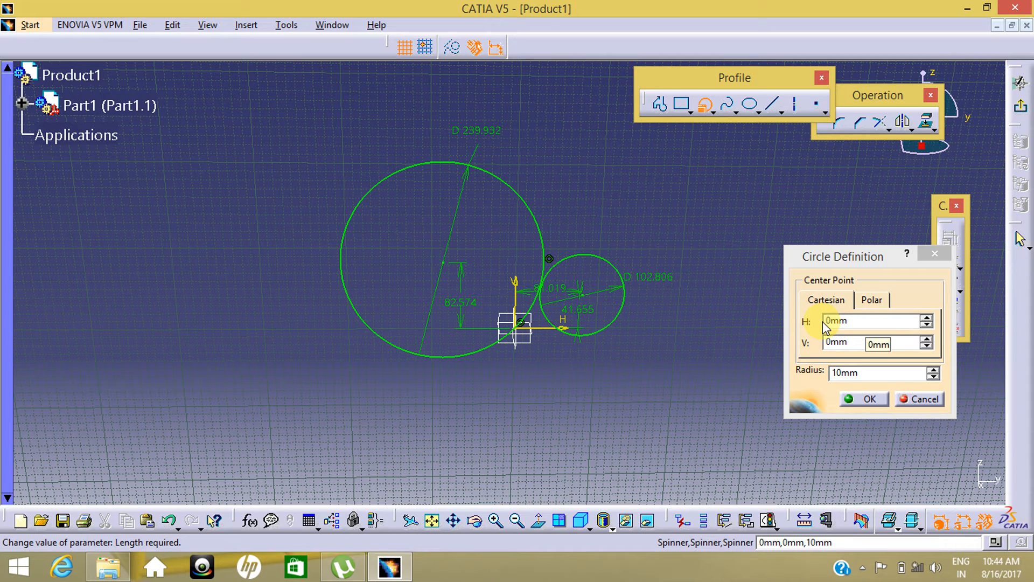
scroll(823, 322, "up", 1)
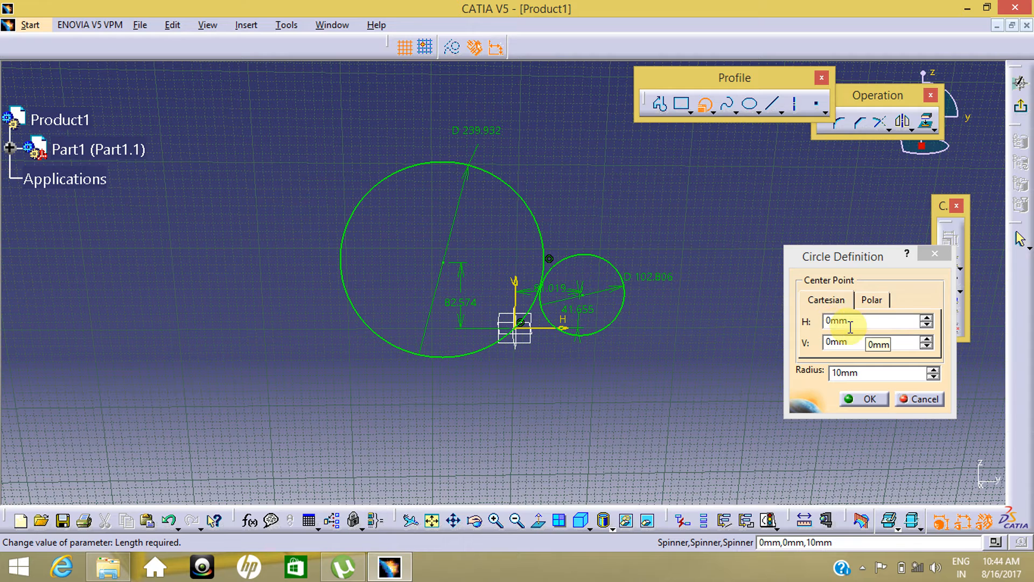
left_click_drag(863, 323, 746, 337)
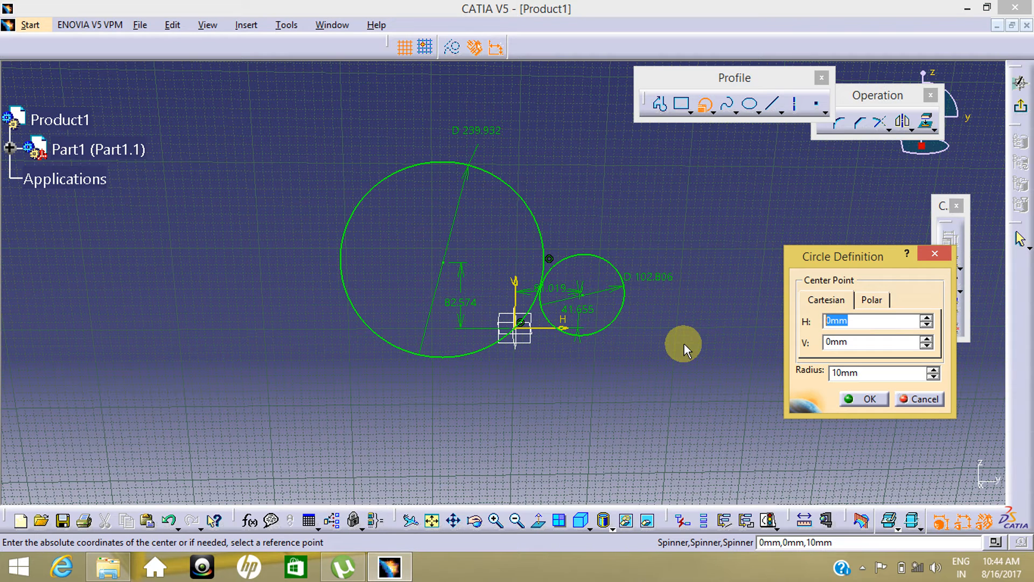
type("100")
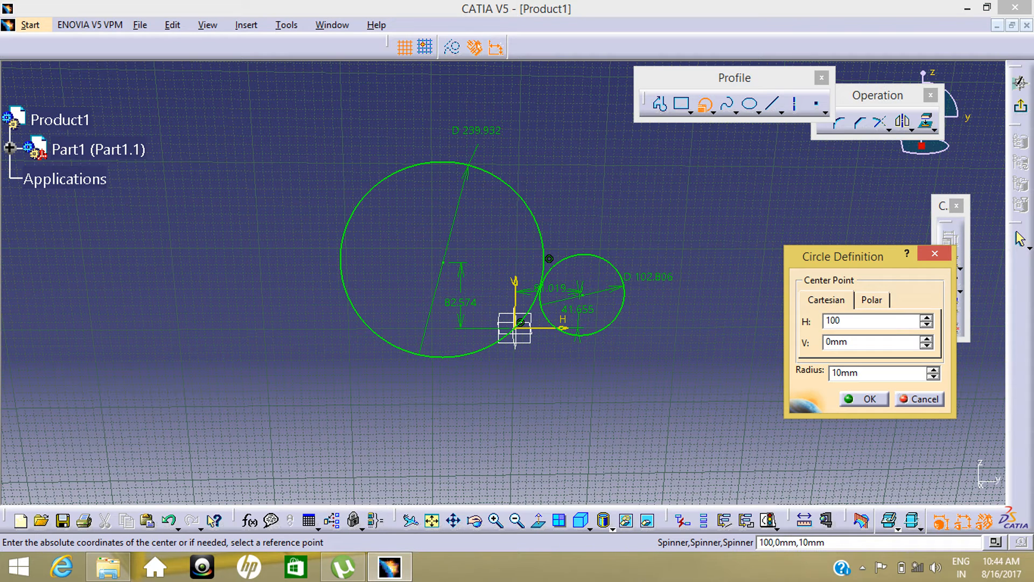
left_click_drag(861, 343, 827, 344)
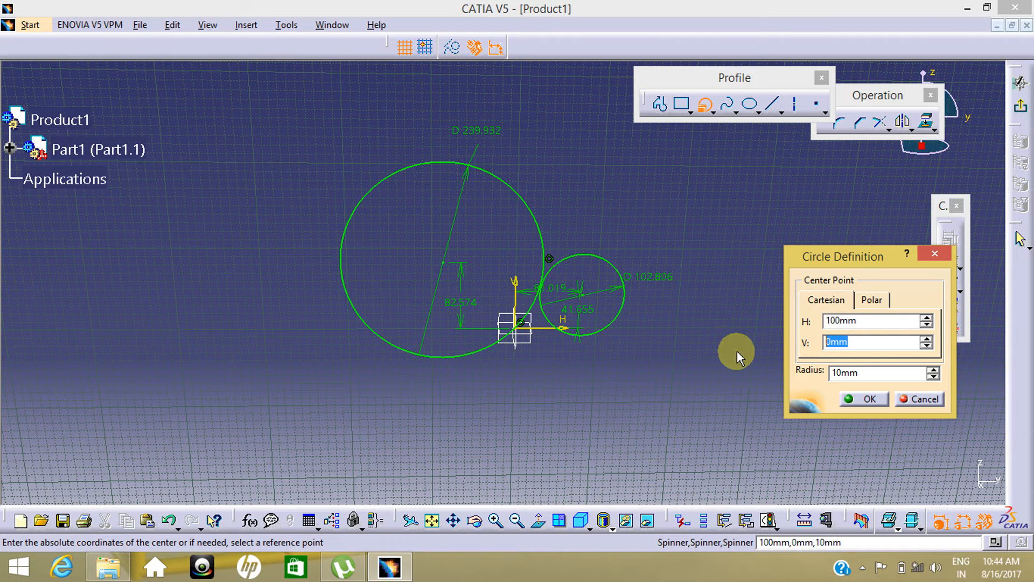
type("100")
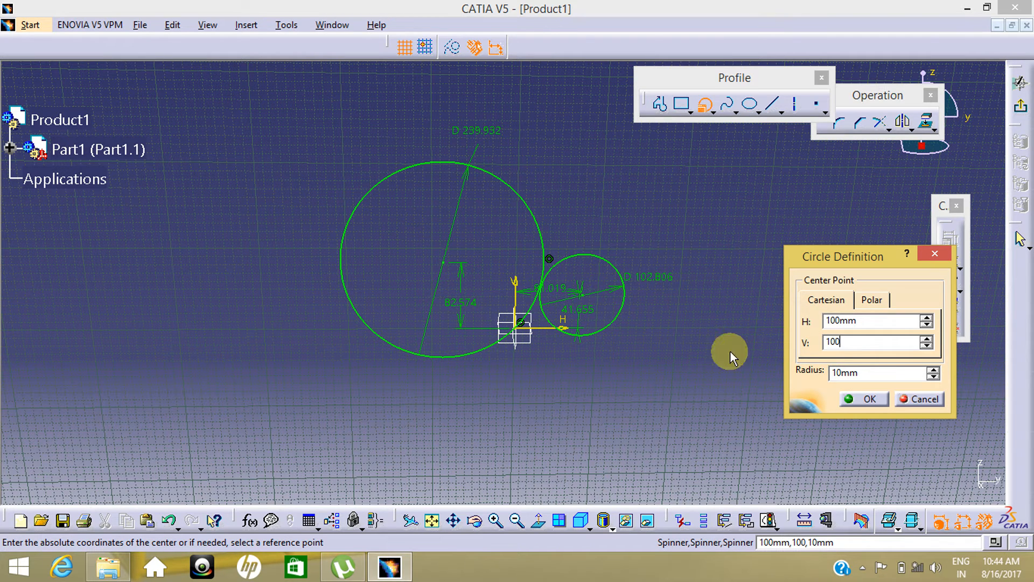
Set the coordinate circle's radius to 5 mm, create the circle and clear the selection
left_click_drag(881, 372, 555, 375)
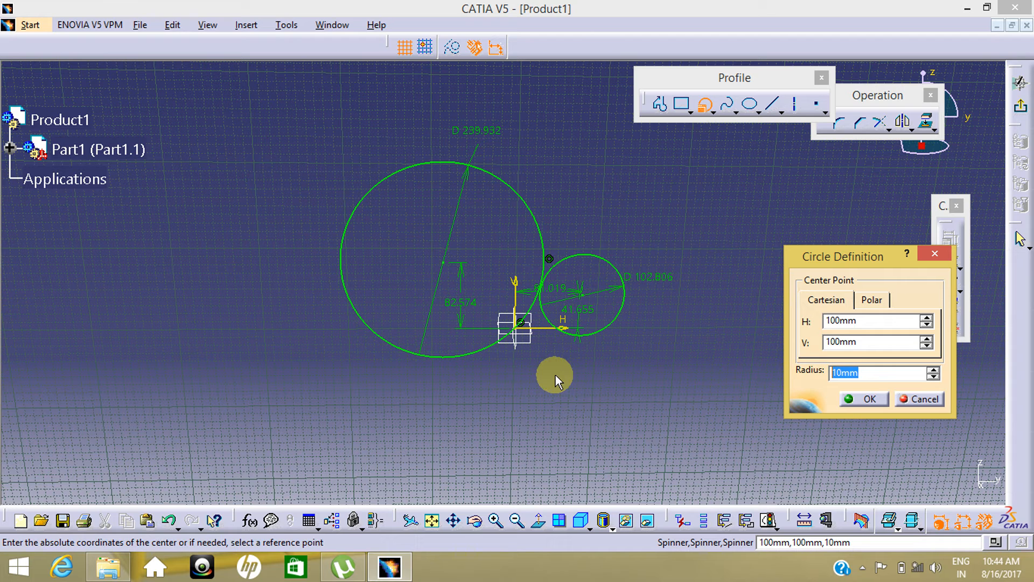
type("5")
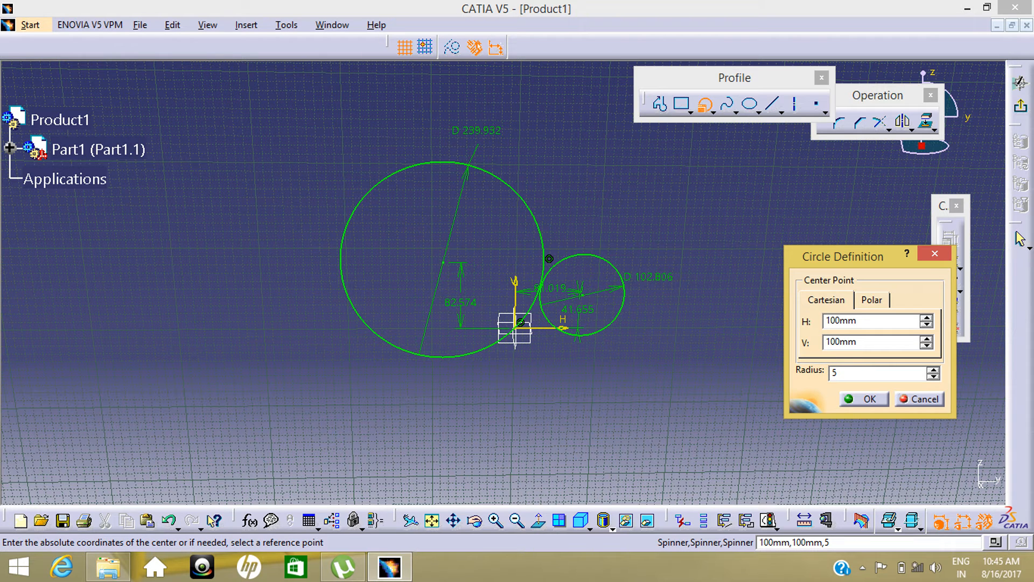
left_click(853, 401)
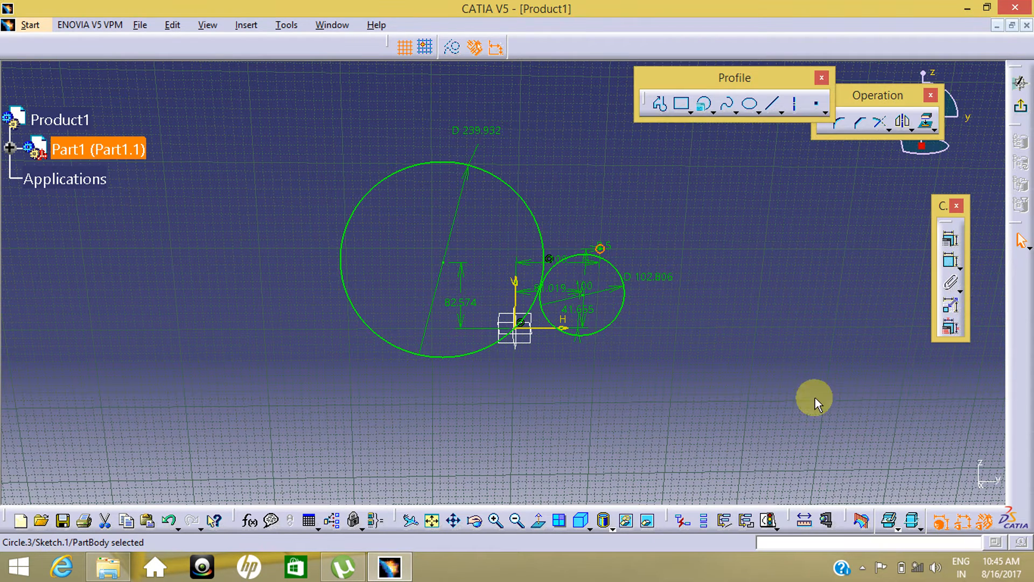
left_click(638, 406)
View the sketch plane straight on and examine the small coordinate circle's radius and centre position constraints
mouse_move(637, 407)
middle_mouse_down()
mouse_move(619, 388)
mouse_move(625, 356)
mouse_move(585, 368)
mouse_move(561, 340)
mouse_move(561, 222)
mouse_move(577, 221)
mouse_move(613, 397)
mouse_move(771, 261)
mouse_move(655, 303)
mouse_move(628, 349)
middle_mouse_up()
left_click(561, 339)
left_click(614, 398)
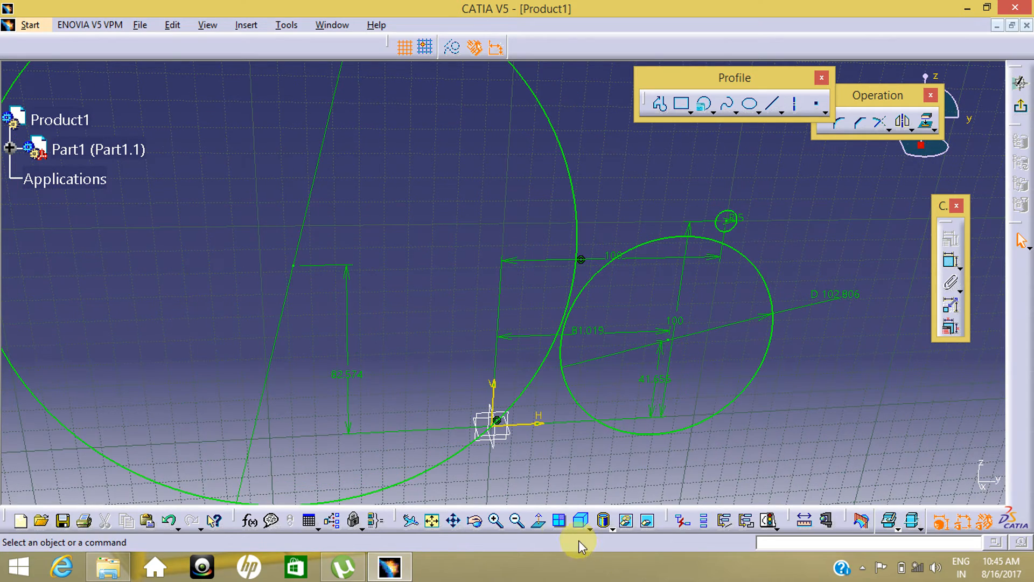
left_click(537, 520)
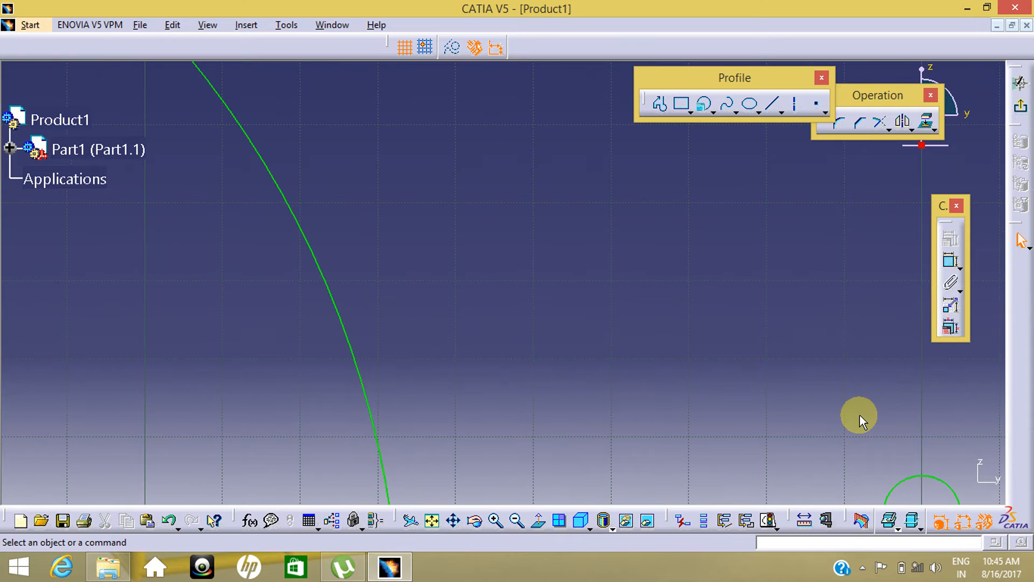
mouse_move(860, 416)
middle_mouse_down()
mouse_move(428, 147)
mouse_move(461, 303)
mouse_move(479, 238)
middle_mouse_up()
left_click(509, 191)
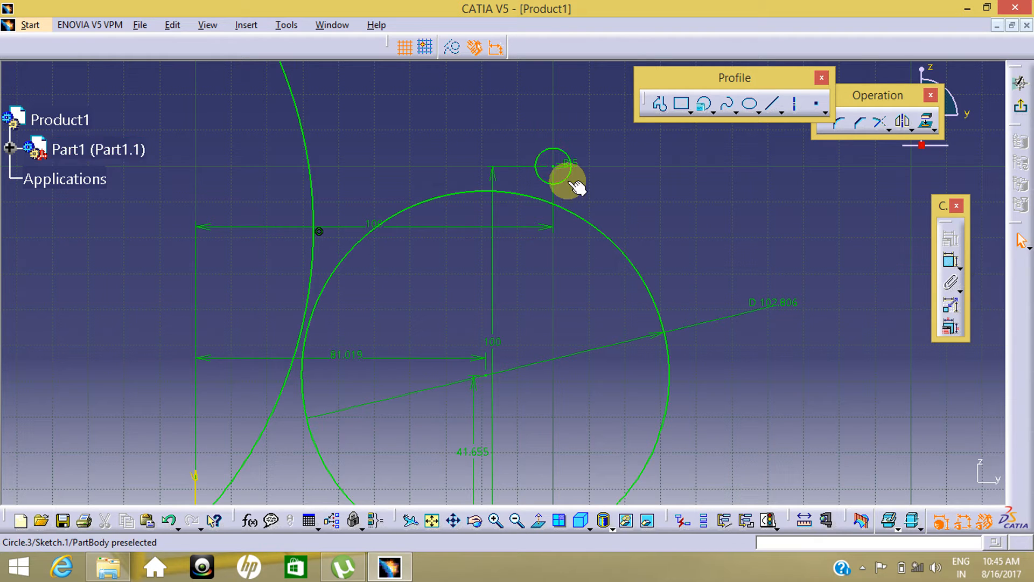
left_click(493, 221)
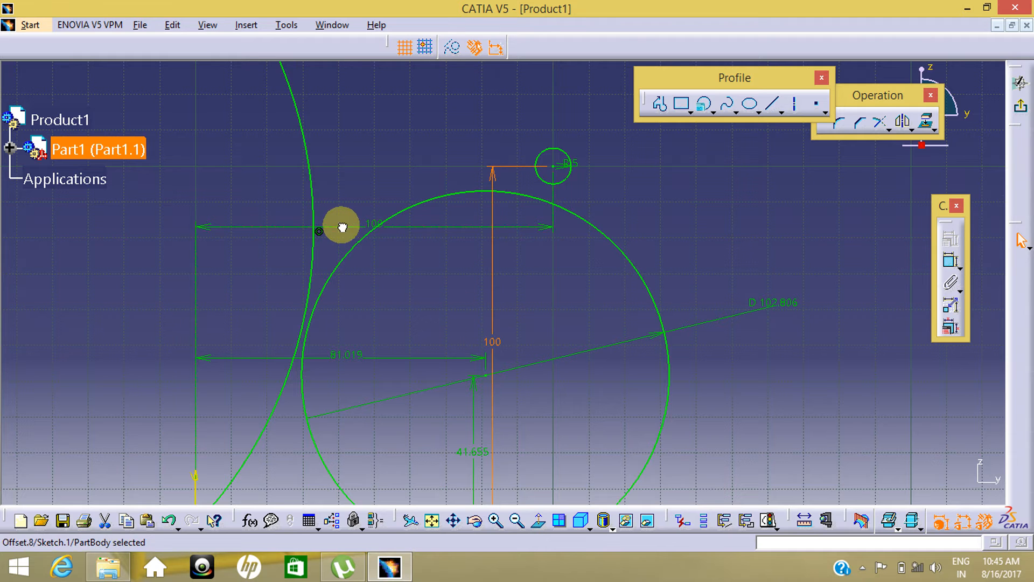
left_click(693, 204)
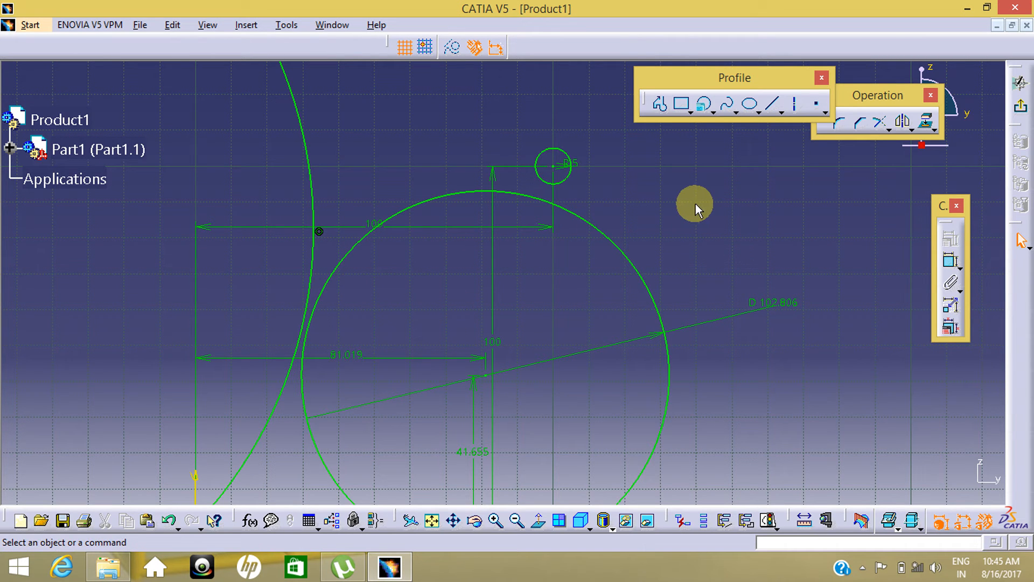
middle_click_drag(700, 210, 731, 325)
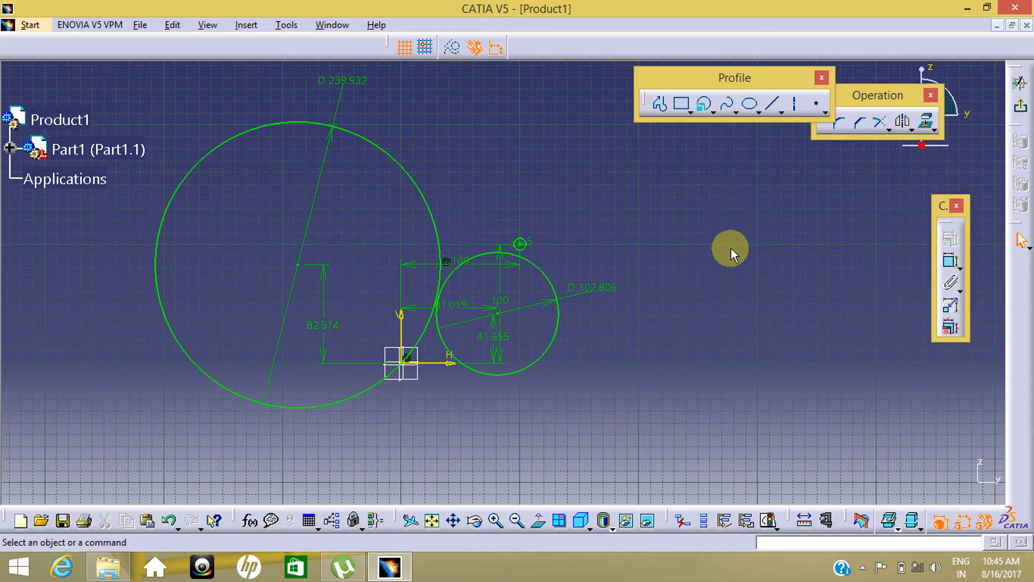
Create a tri-tangent circle touching the large three-point circle, the centre-point circle and the small coordinate circle, and check its tangency points
left_click(713, 112)
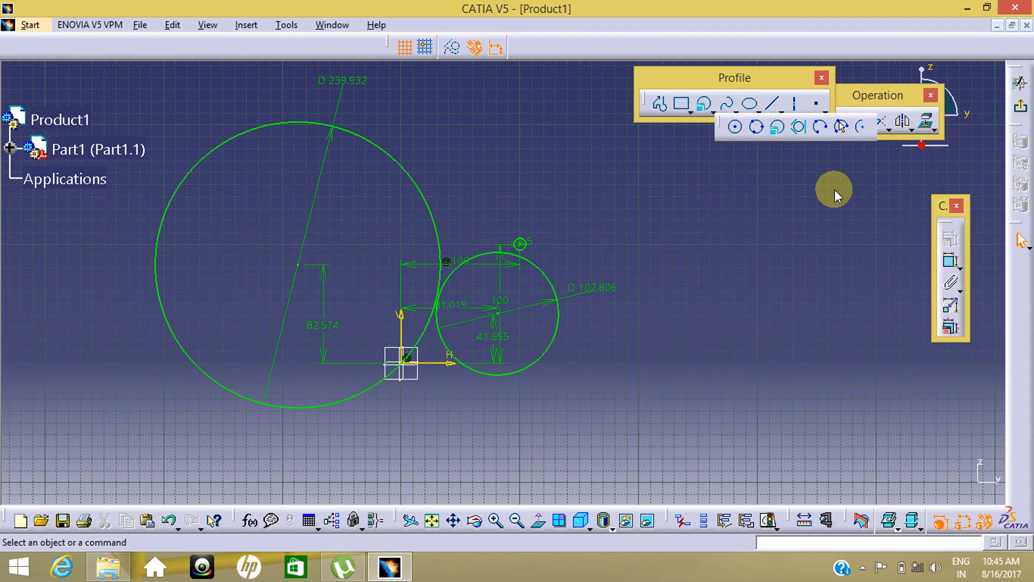
left_click(801, 128)
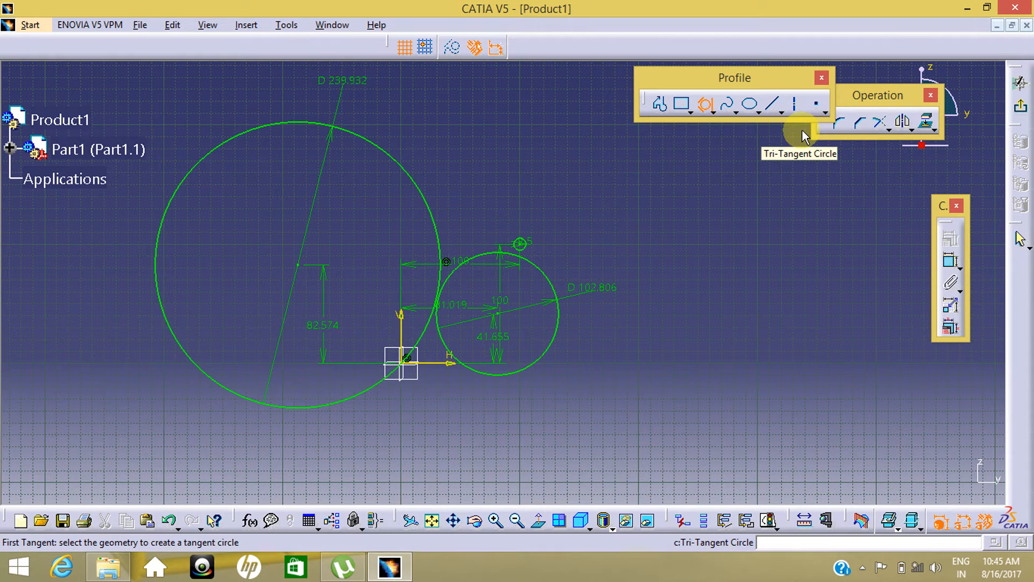
left_click(441, 238)
left_click(481, 252)
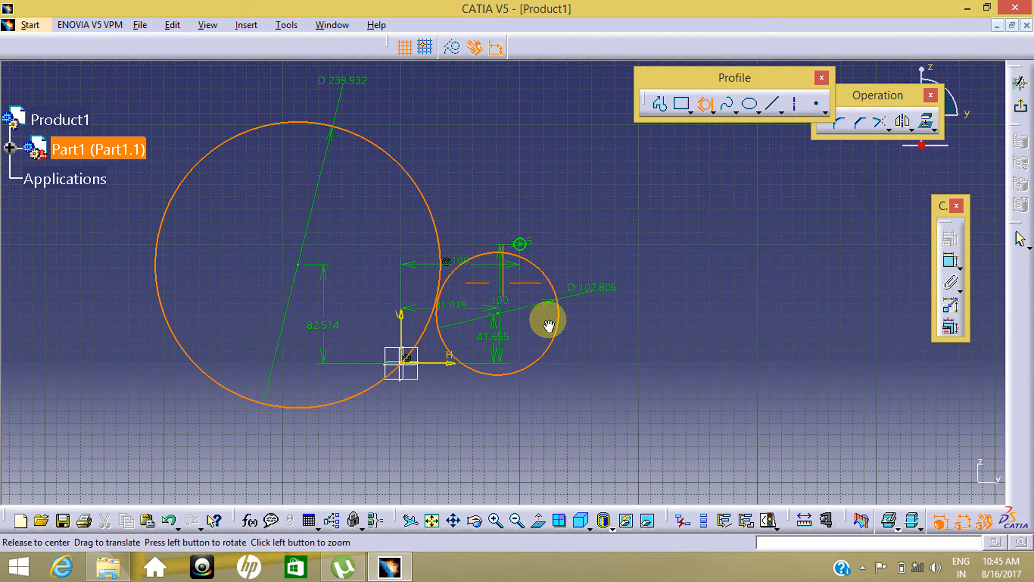
mouse_move(549, 325)
middle_mouse_down()
mouse_move(526, 189)
mouse_move(547, 155)
middle_mouse_up()
left_click(547, 155)
mouse_move(513, 261)
middle_mouse_down()
mouse_move(593, 363)
mouse_move(603, 291)
mouse_move(584, 307)
mouse_move(570, 218)
mouse_move(577, 226)
middle_mouse_up()
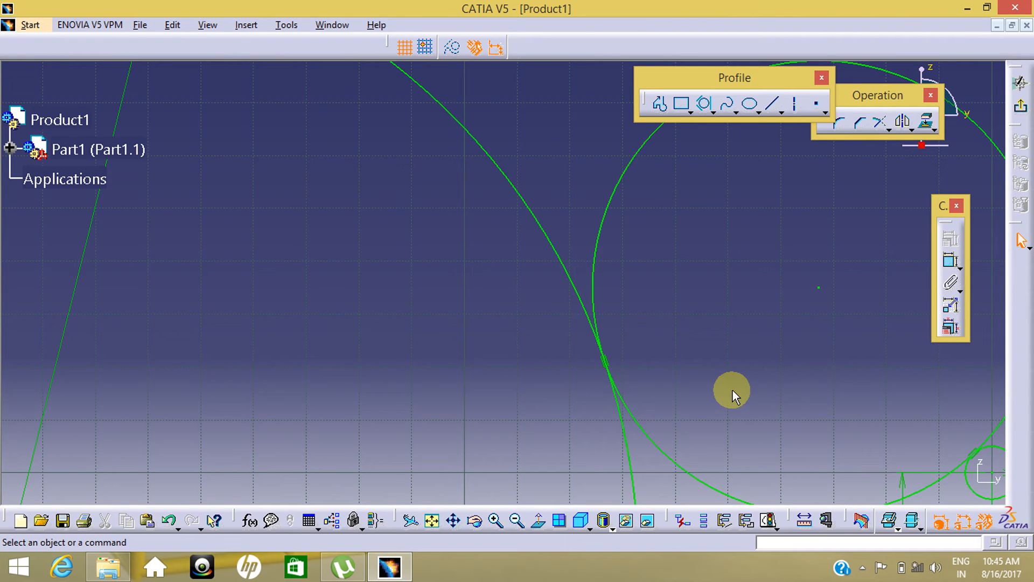
mouse_move(732, 390)
middle_mouse_down()
mouse_move(651, 346)
mouse_move(746, 307)
middle_mouse_up()
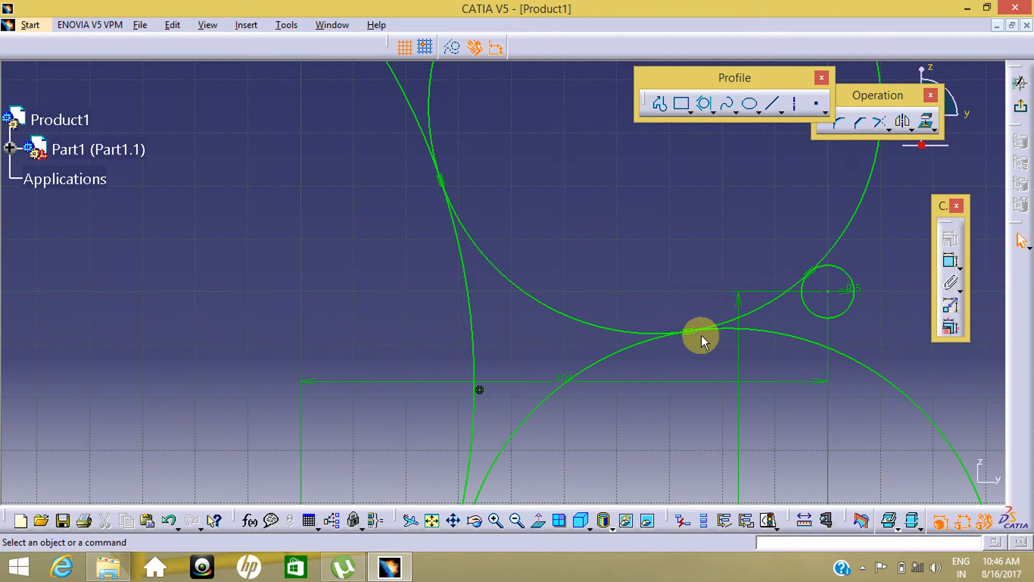
mouse_move(829, 330)
middle_mouse_down()
mouse_move(601, 402)
mouse_move(594, 344)
middle_mouse_up()
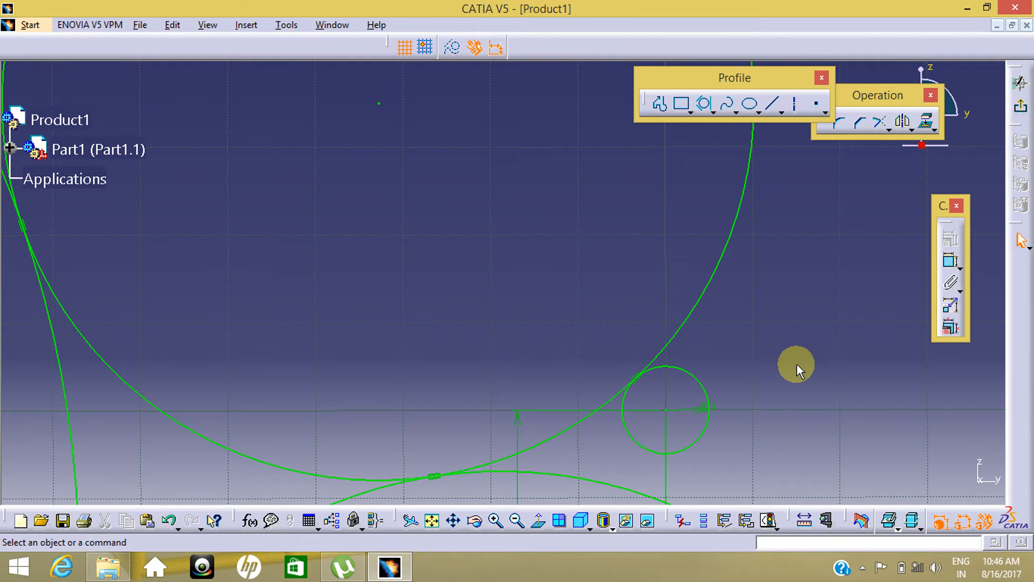
mouse_move(797, 364)
middle_mouse_down()
mouse_move(723, 319)
mouse_move(771, 459)
middle_mouse_up()
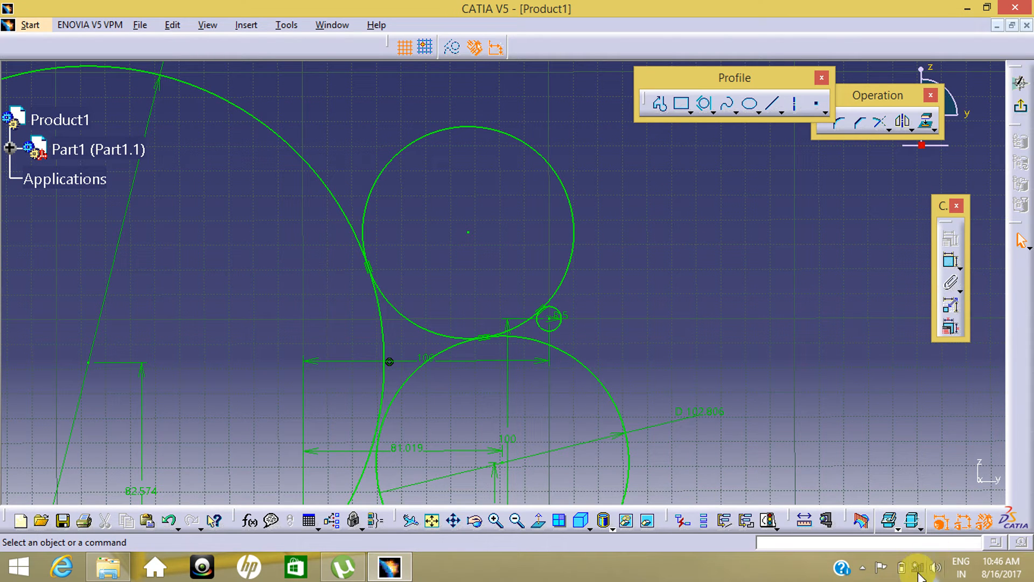
left_click(862, 569)
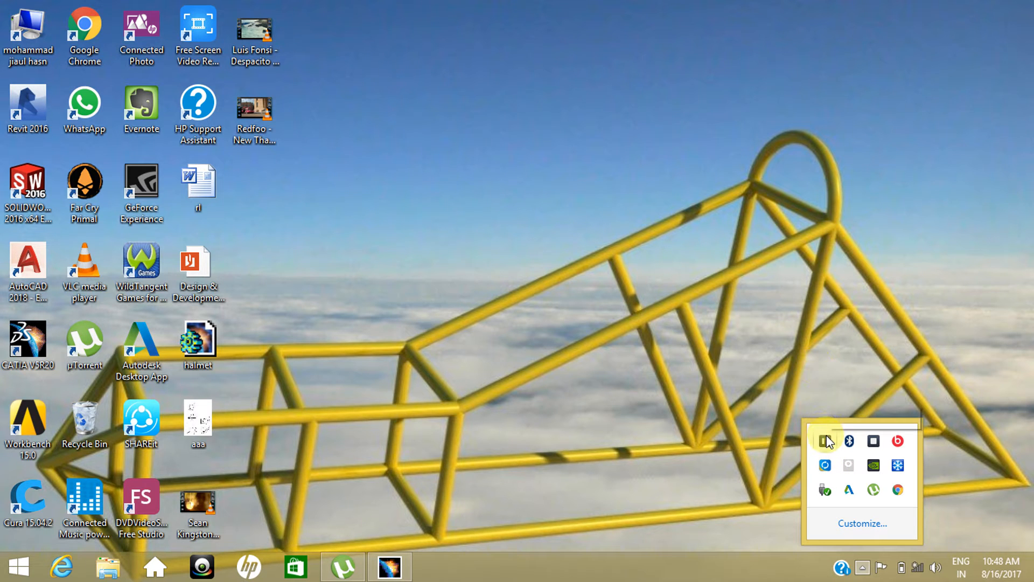
mouse_move(827, 441)
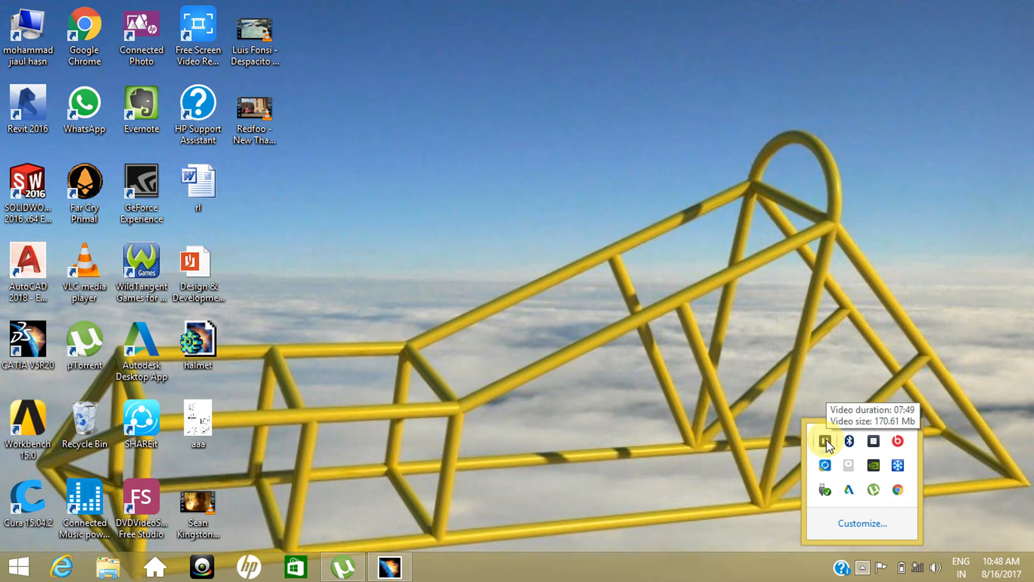
left_click(827, 442)
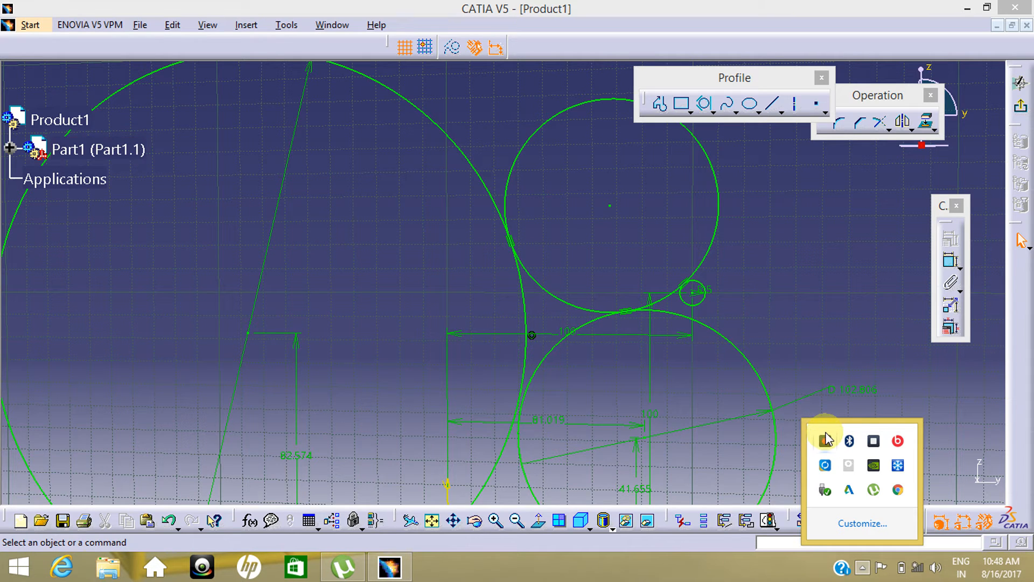
mouse_move(827, 440)
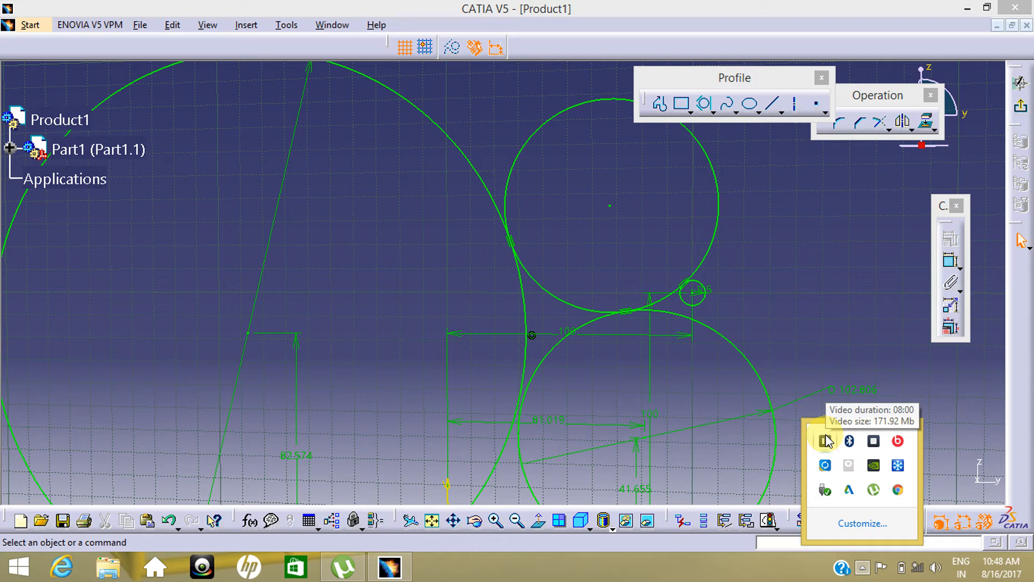
left_click(836, 295)
left_click(862, 567)
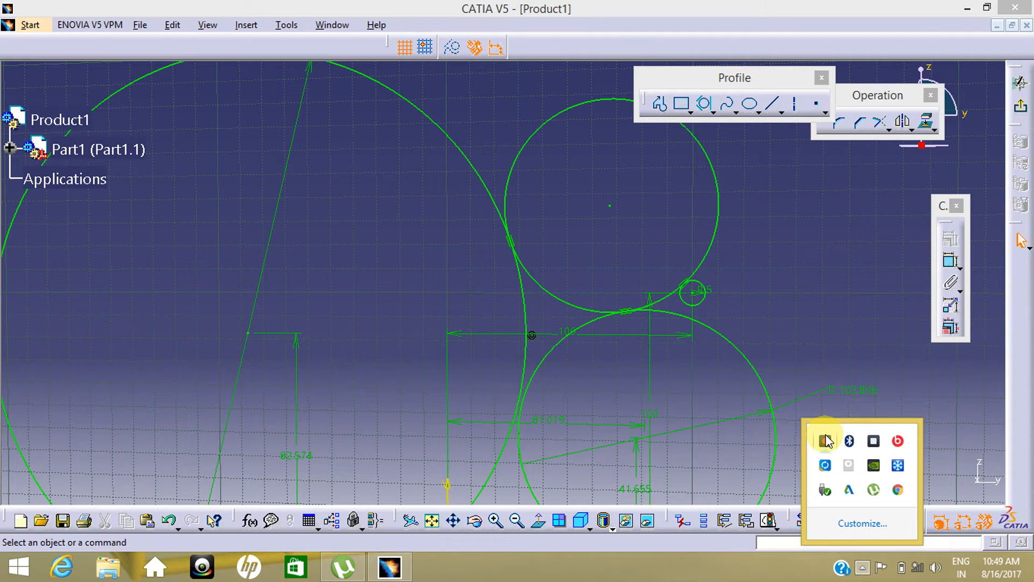
mouse_move(827, 441)
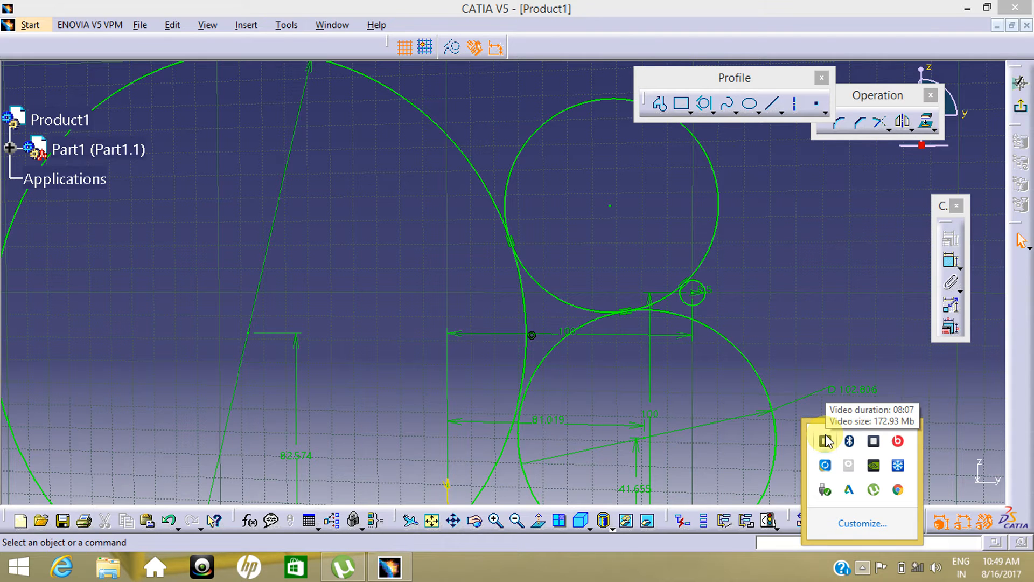
left_click(815, 278)
Draw a three-point arc from the large circle's centre through the tri-tangent circle's centre to the centre-point circle's centre
left_click(710, 112)
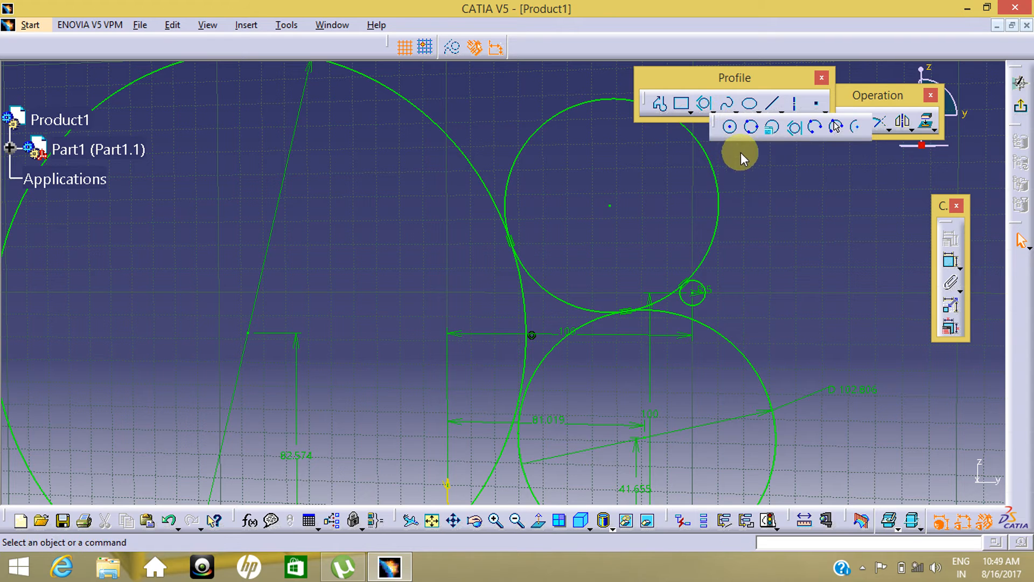
left_click(815, 127)
middle_click_drag(606, 173, 601, 308)
middle_click_drag(545, 147, 576, 267)
middle_click_drag(507, 158, 522, 166)
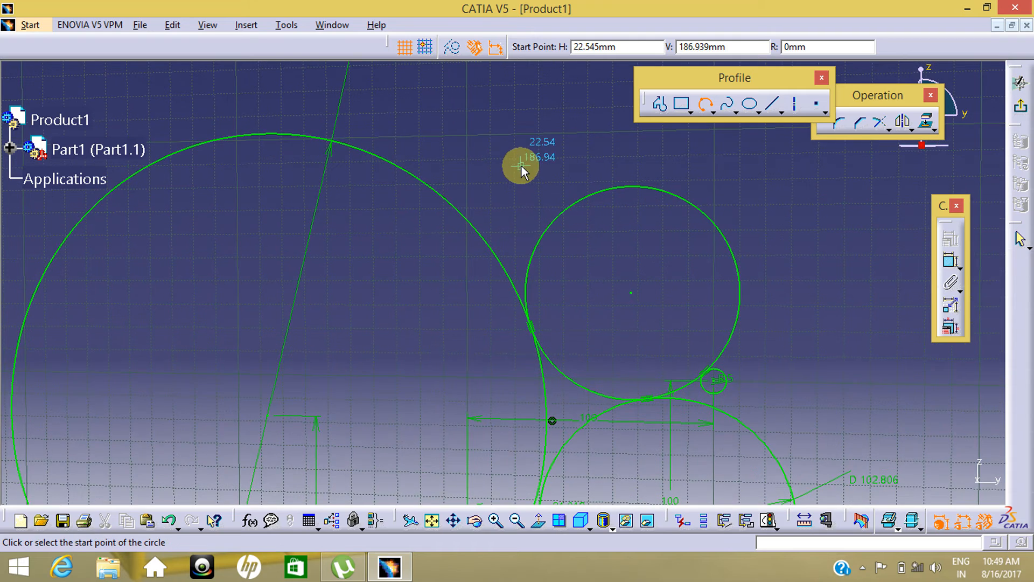
mouse_move(508, 257)
middle_mouse_down()
mouse_move(506, 219)
mouse_move(536, 112)
middle_mouse_up()
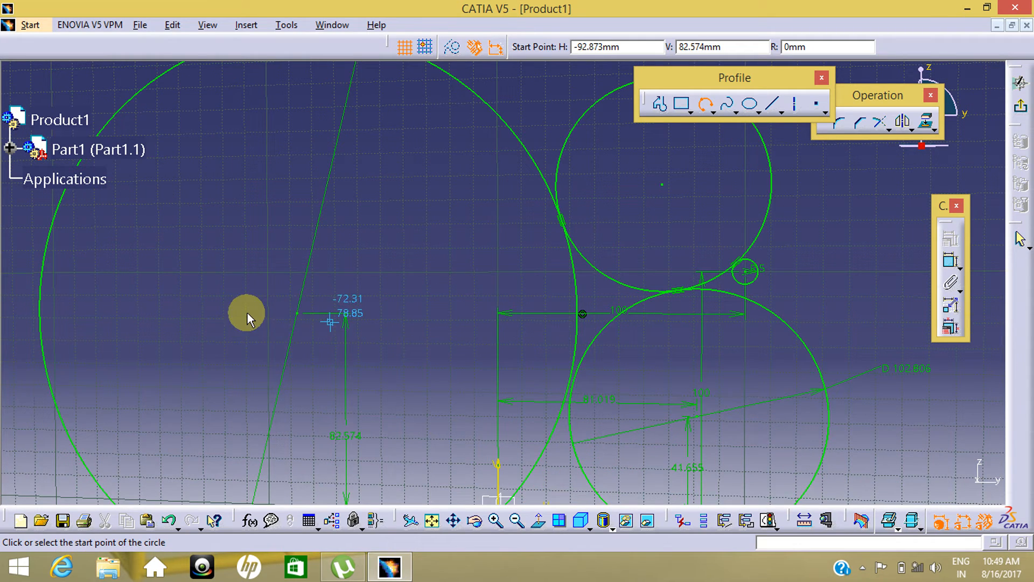
left_click(297, 316)
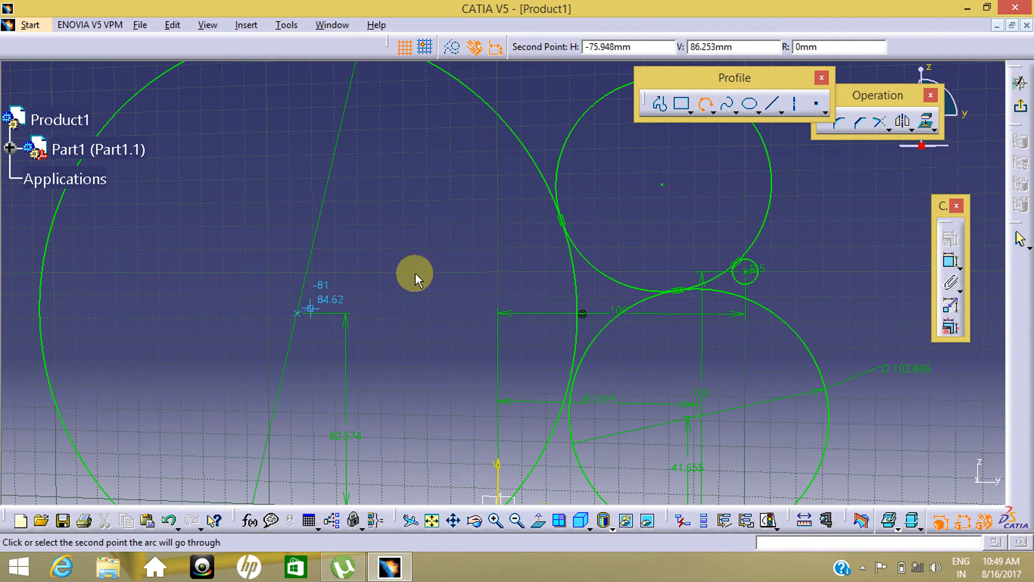
left_click(665, 185)
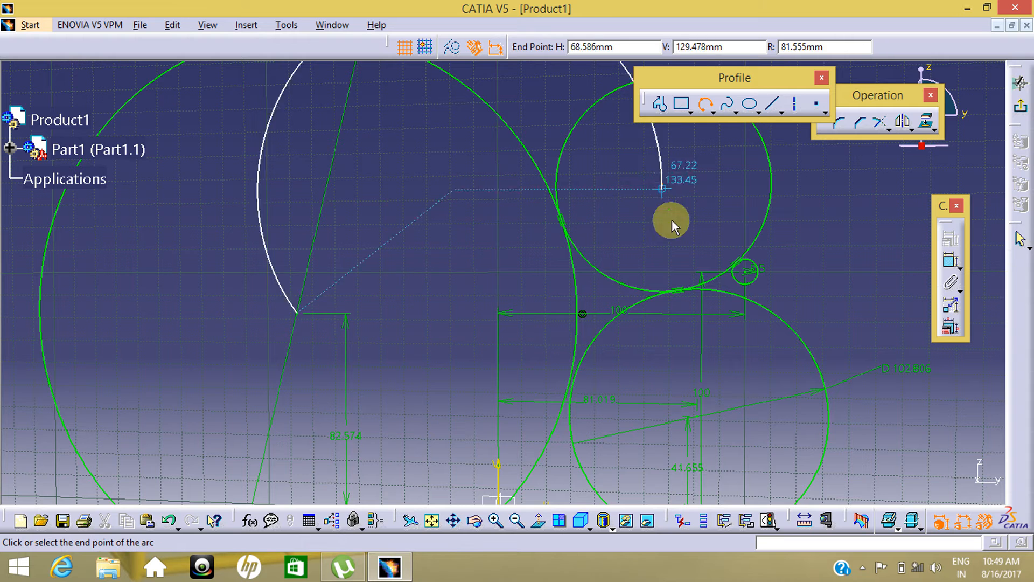
left_click(699, 419)
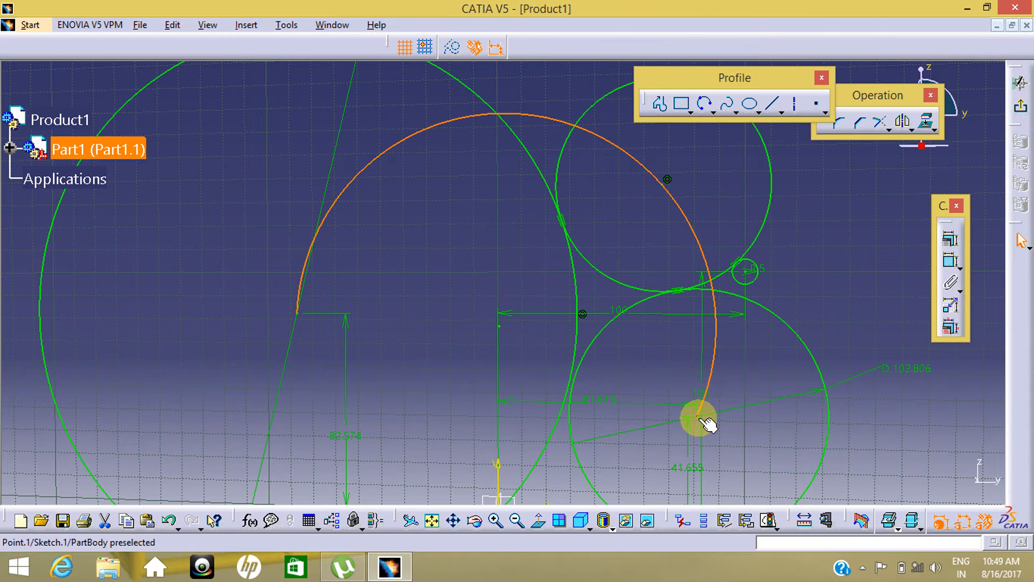
left_click(826, 328)
middle_click_drag(707, 354, 622, 325)
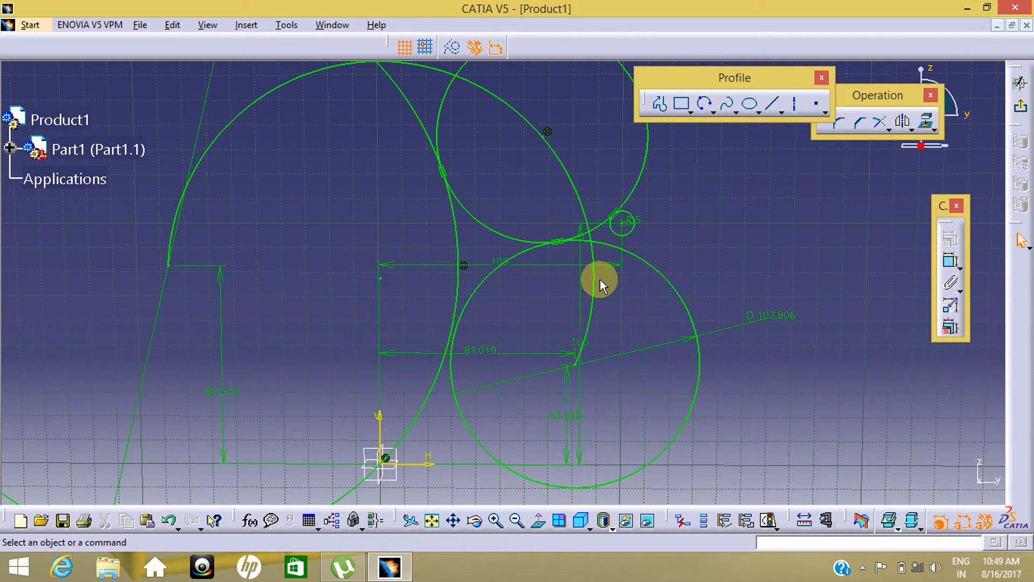
left_click(716, 110)
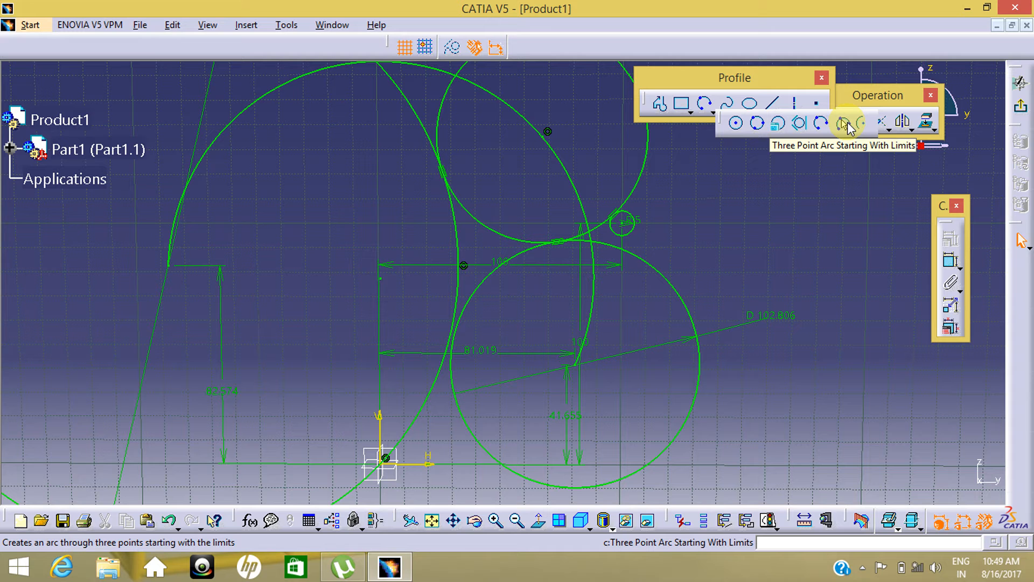
left_click(863, 568)
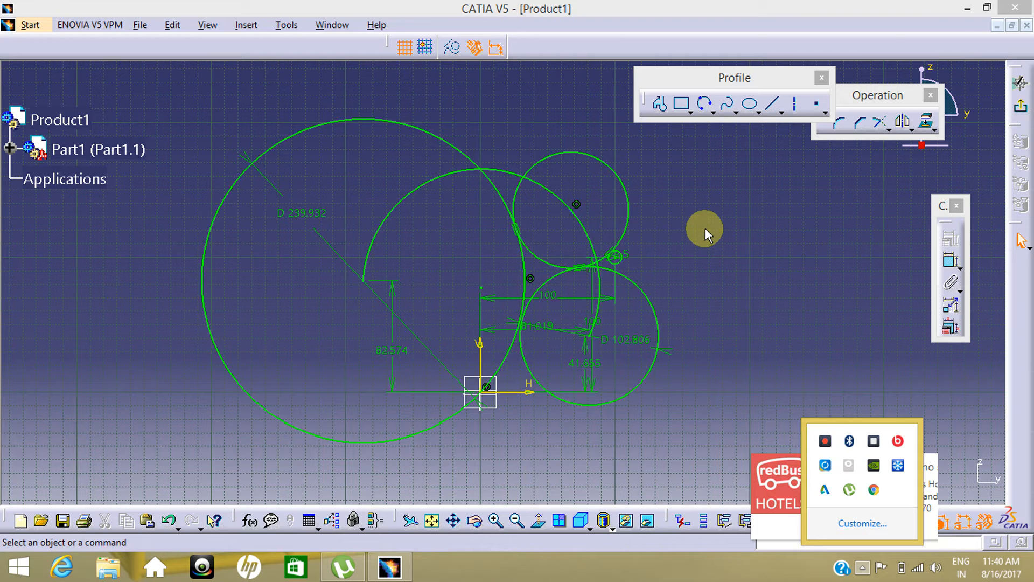
left_click(696, 207)
Draw a three-point arc starting with limits from the tri-tangent circle's centre to the centre-point circle's centre, with a radius of about 70 mm
middle_click_drag(705, 194, 605, 228)
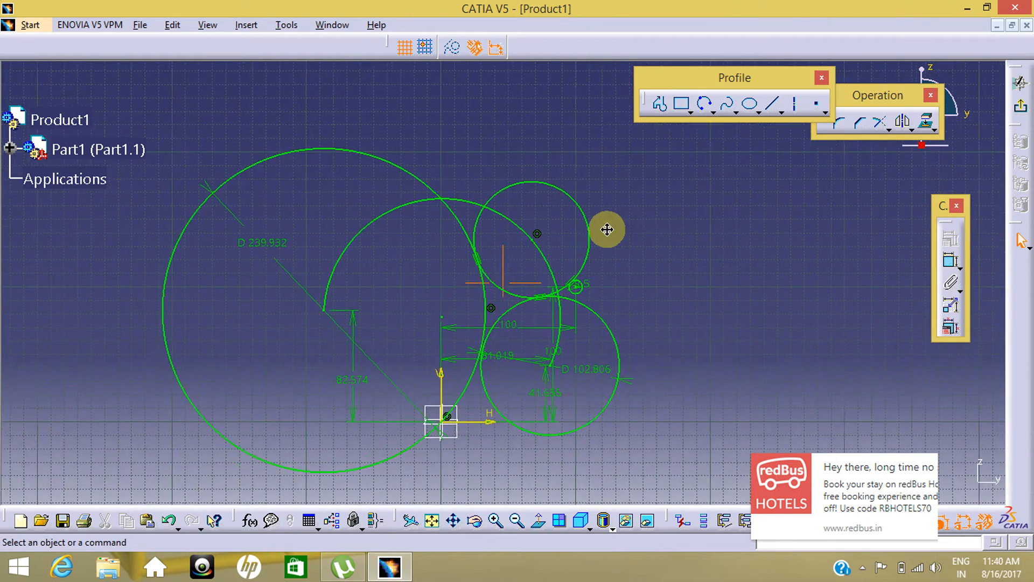
left_click(713, 111)
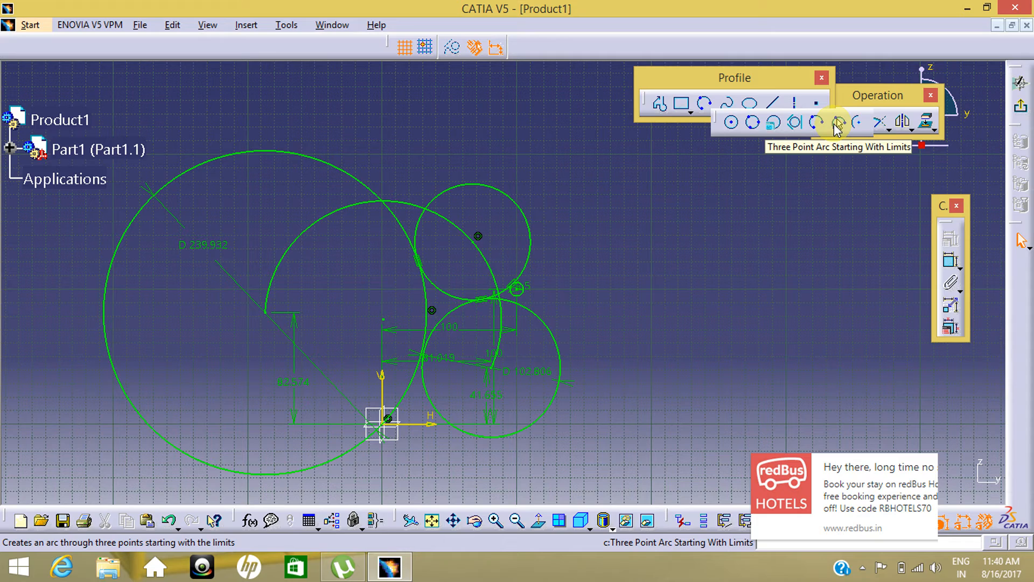
left_click(838, 124)
middle_click_drag(632, 221, 513, 322)
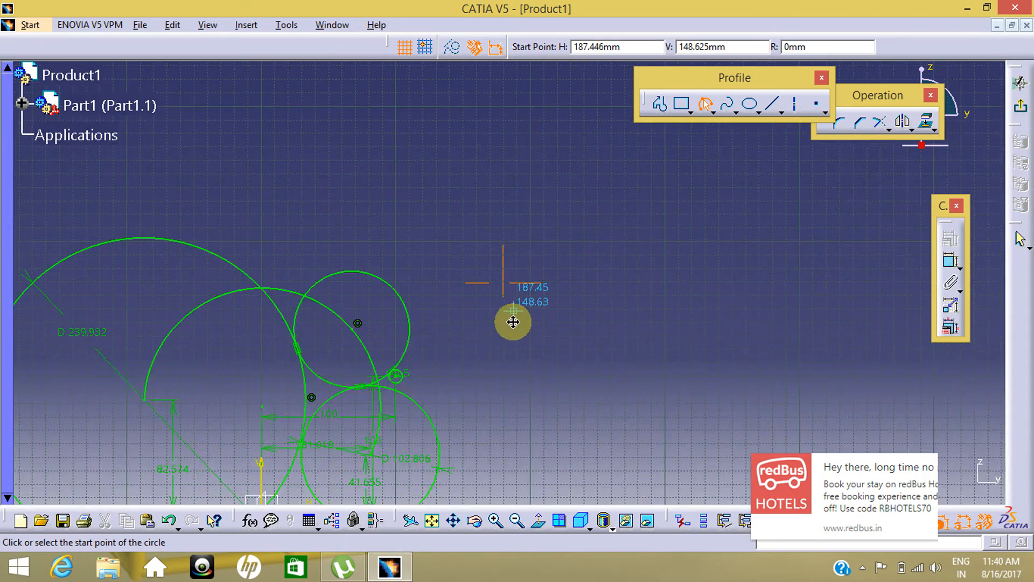
middle_click_drag(568, 214, 456, 141)
middle_click_drag(316, 266, 427, 196)
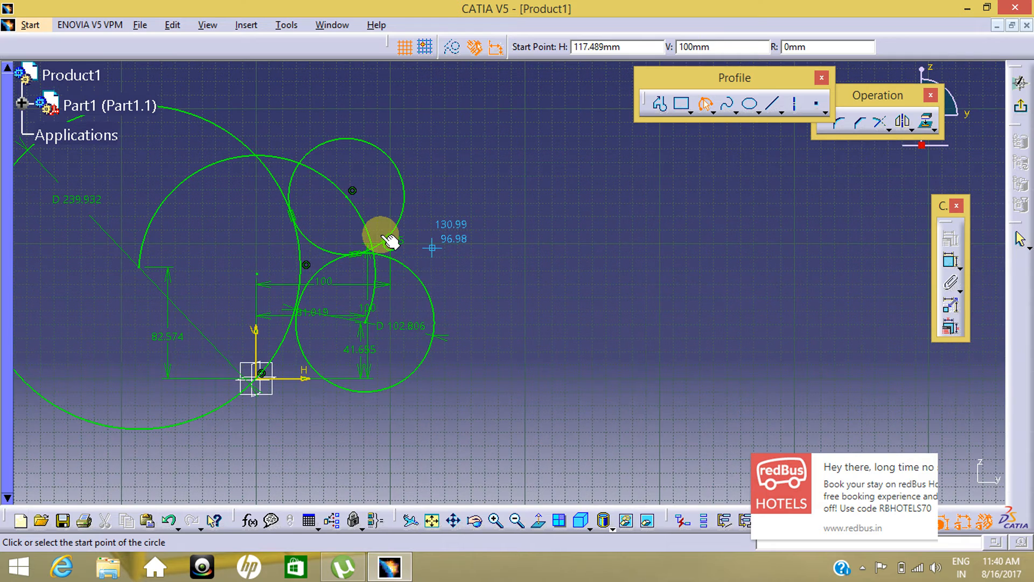
left_click(354, 192)
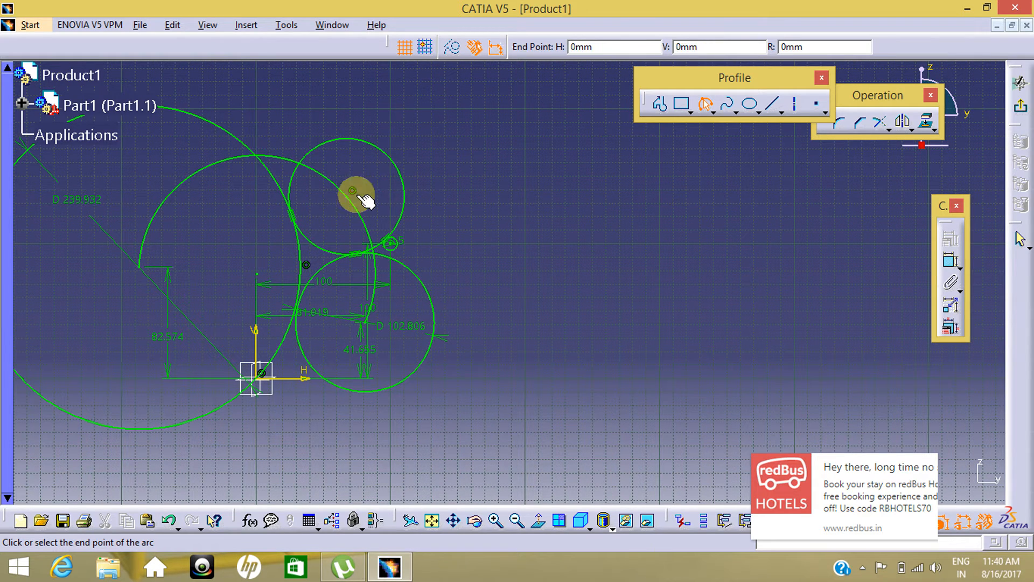
left_click(365, 322)
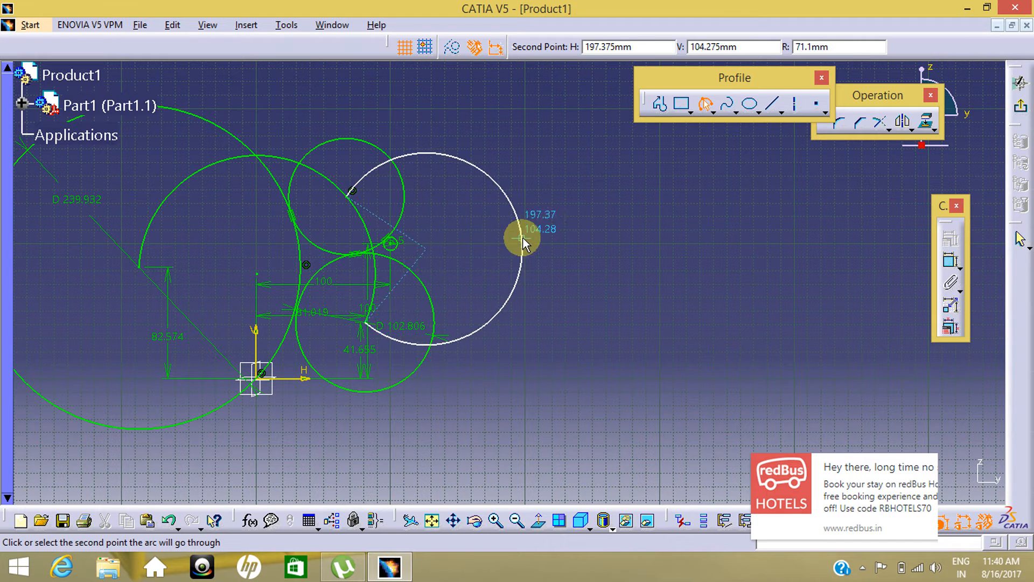
left_click(515, 237)
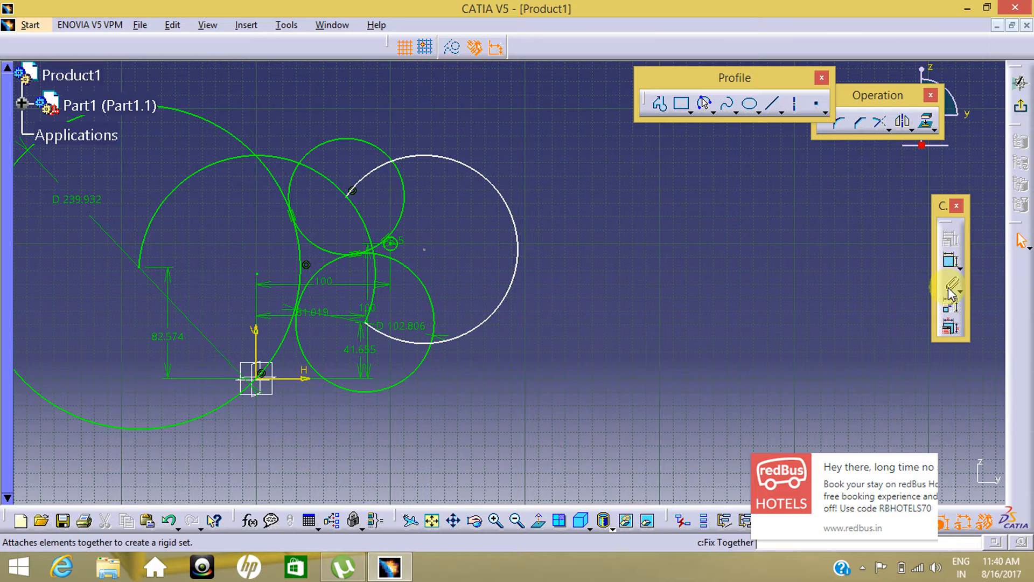
Dimension the radius of the new arc between the two circle centres and set it to 1000 mm
left_click(951, 262)
left_click(510, 210)
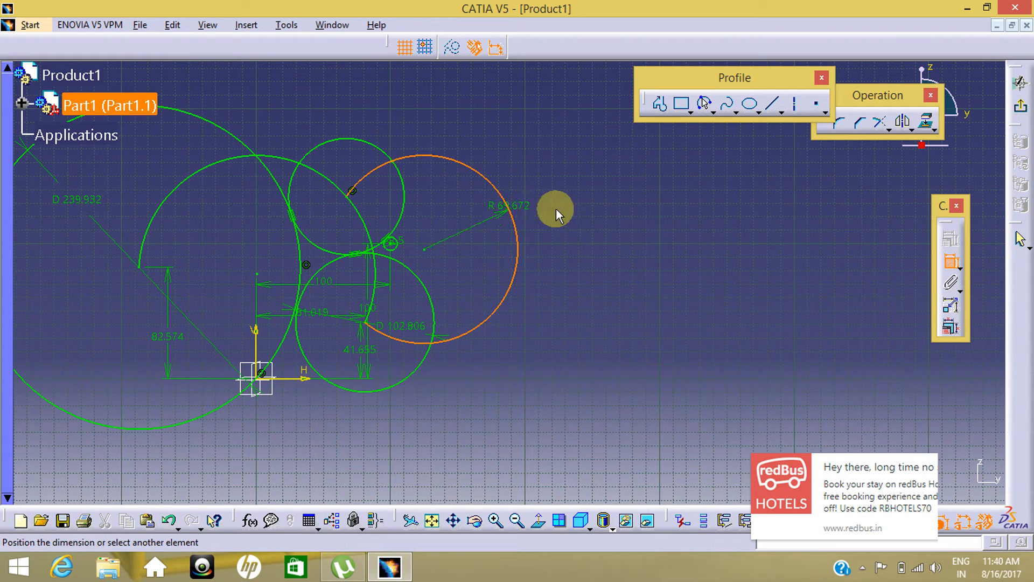
left_click(560, 208)
double_click(556, 210)
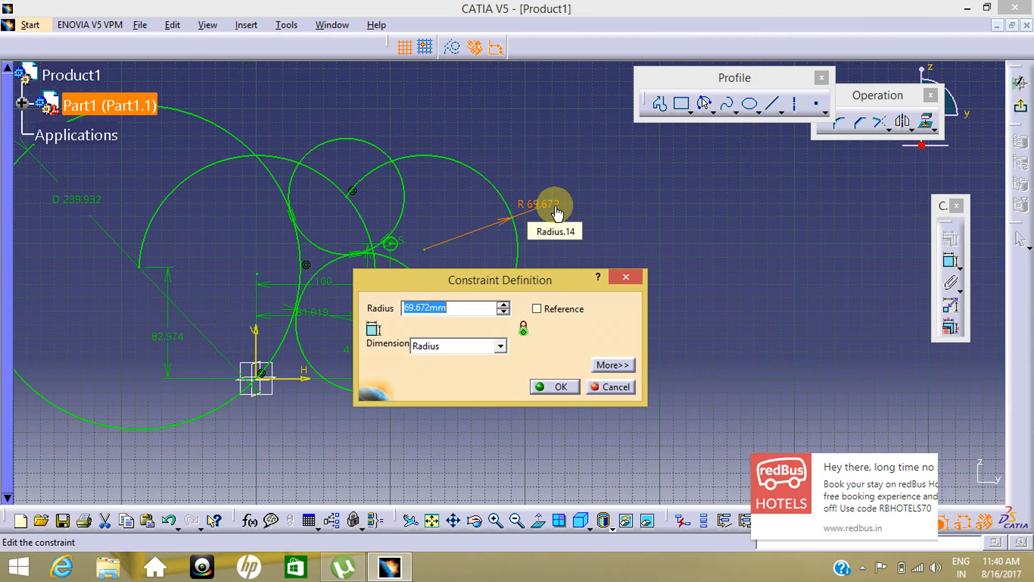
type("1000mm")
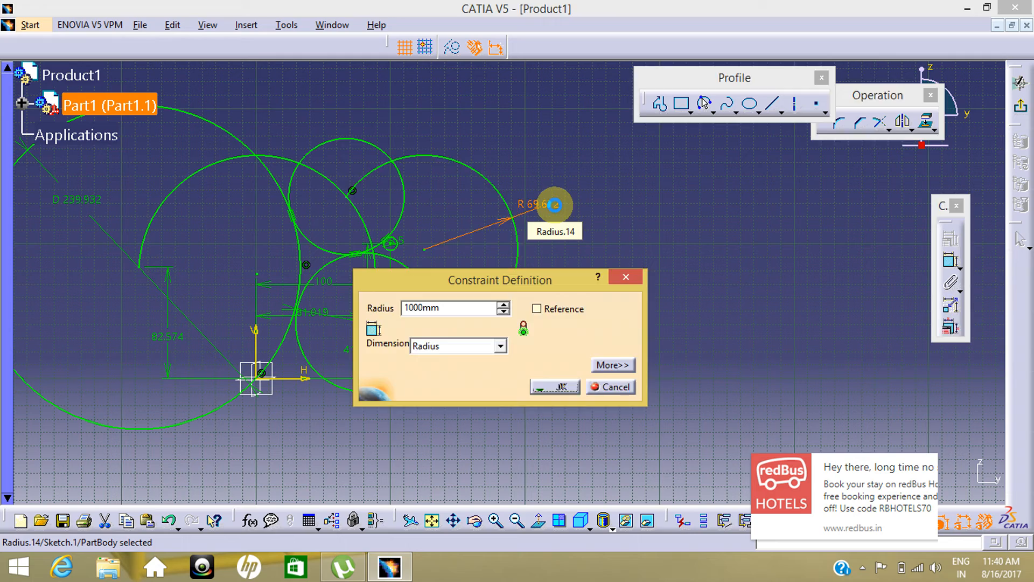
key("Return")
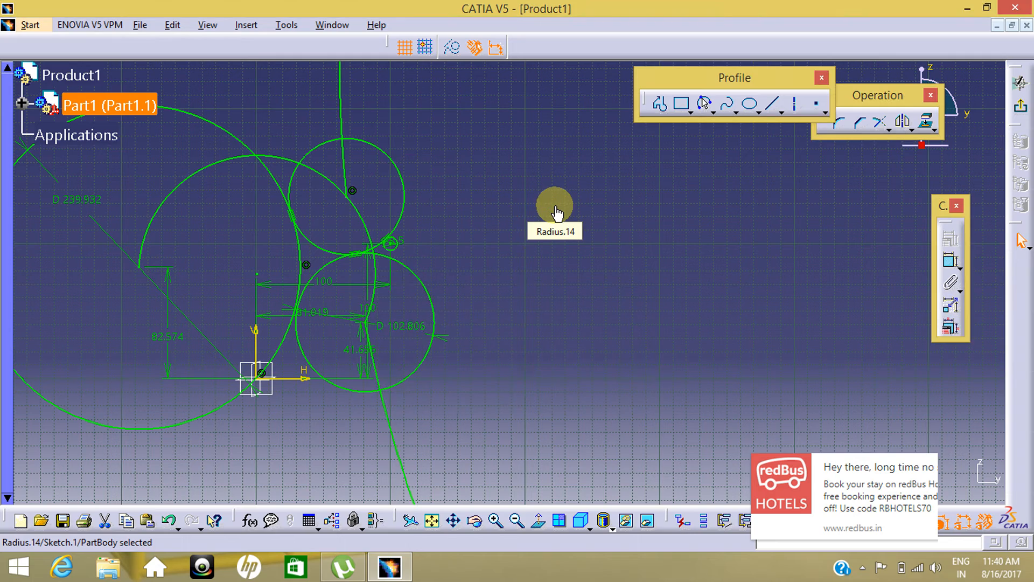
Examine the full extent of the enlarged 1000 mm radius arc and its end points on the small circles
mouse_move(556, 207)
middle_mouse_down()
mouse_move(577, 277)
mouse_move(598, 467)
middle_mouse_up()
middle_click(598, 461)
middle_click_drag(667, 356, 597, 371)
middle_click_drag(511, 286, 443, 411)
middle_click(530, 315)
middle_click_drag(531, 321, 589, 512)
left_click(555, 392)
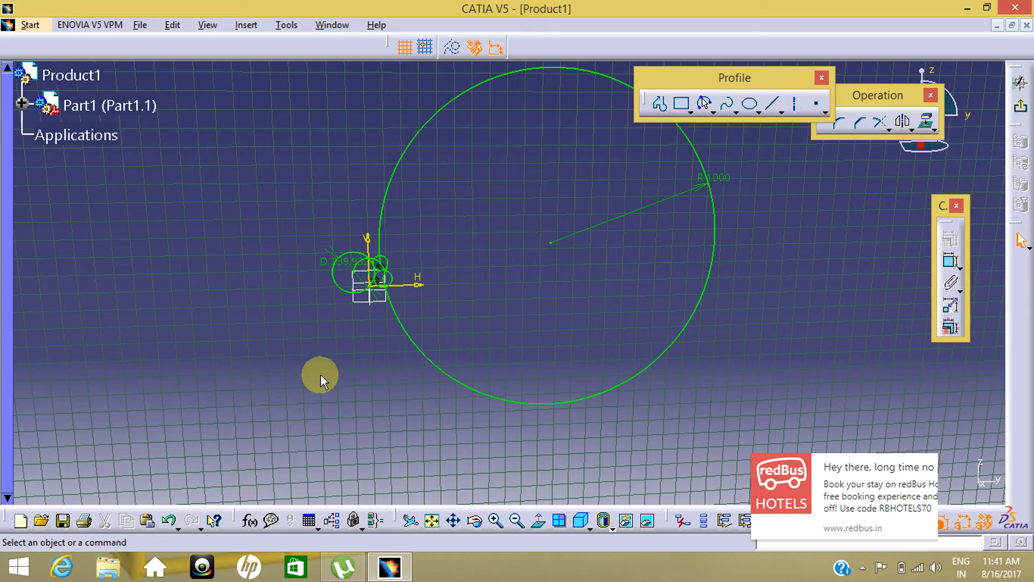
middle_click_drag(418, 335, 414, 127)
left_click(419, 324)
middle_click_drag(384, 335, 763, 358)
mouse_move(154, 343)
middle_mouse_down()
mouse_move(510, 404)
mouse_move(464, 186)
mouse_move(443, 169)
middle_mouse_up()
left_click(511, 405)
scroll(444, 169, "up", 1)
middle_click_drag(296, 343, 576, 384)
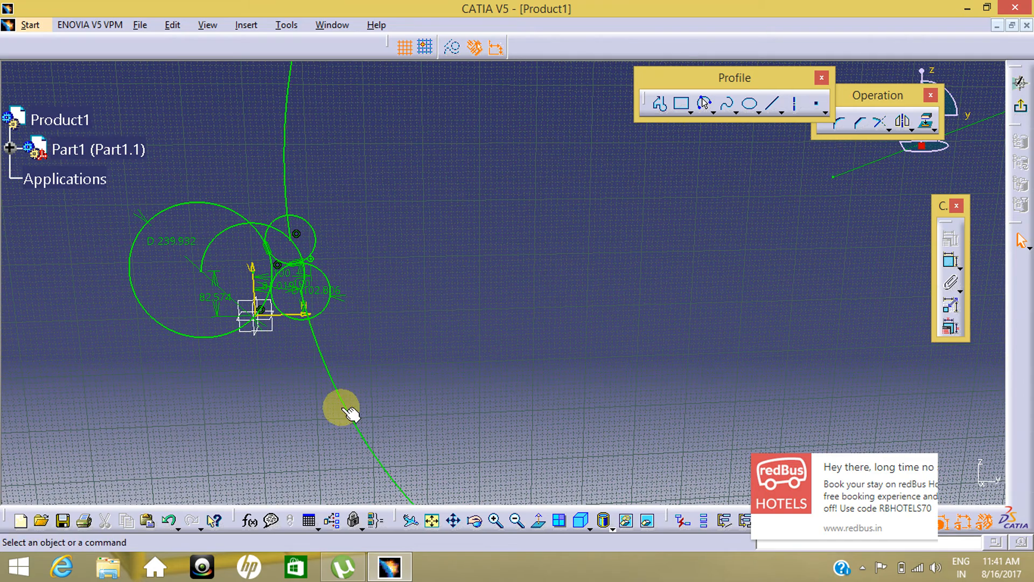
Delete the 1000 mm radius arc and view the whole remaining sketch straight on
left_click(344, 405)
key("Delete")
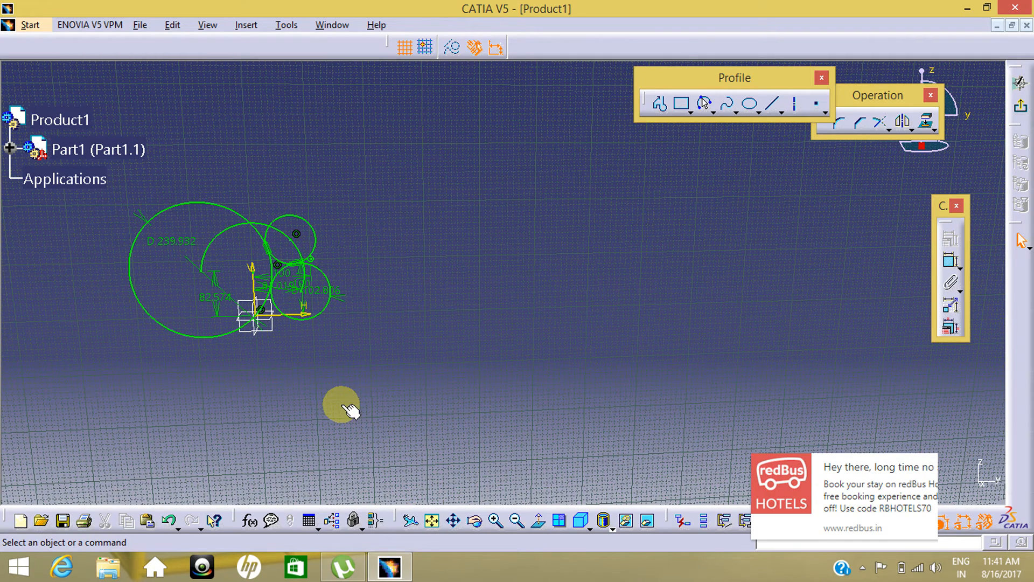
middle_click_drag(333, 386, 344, 385)
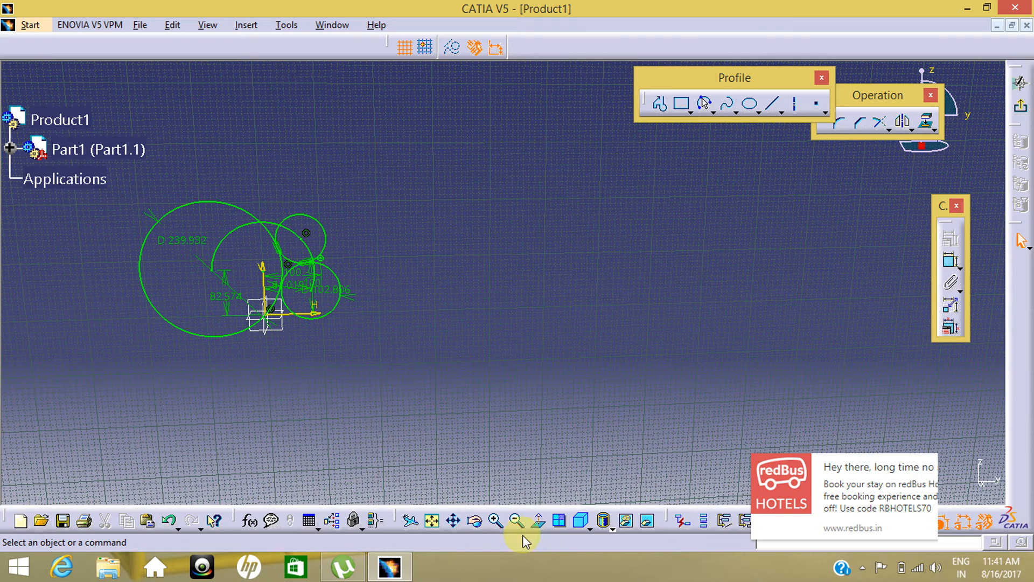
left_click(540, 522)
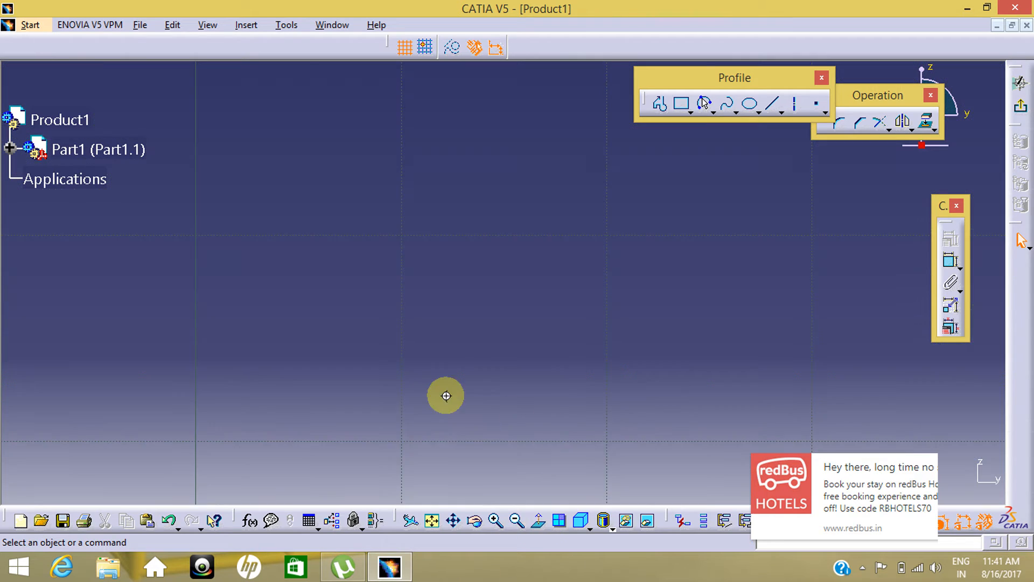
left_click(433, 521)
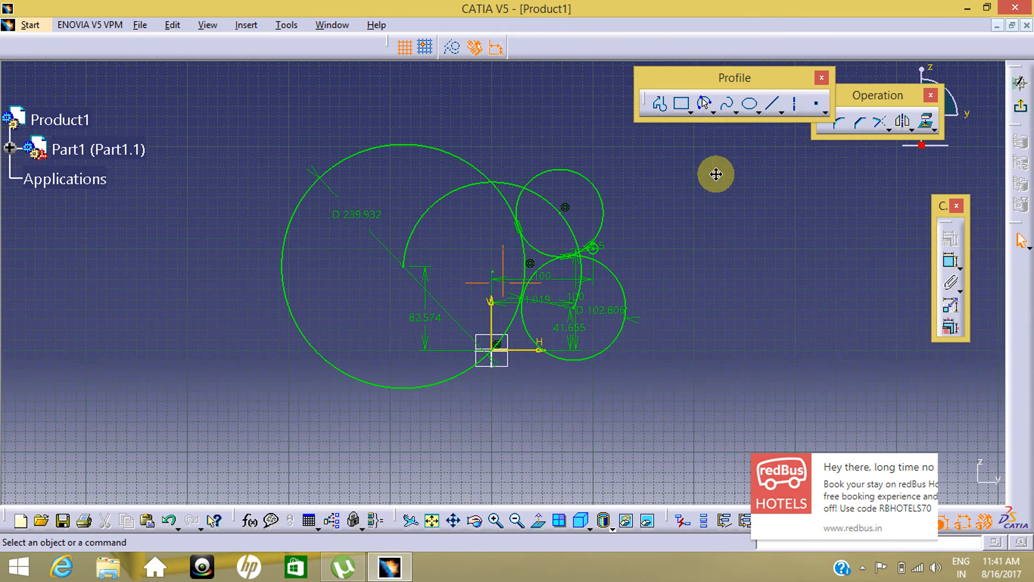
Draw an arc centred on the sketch origin, passing below the circles, with a radius of about 165 mm and a start angle of about 226 degrees
left_click(714, 112)
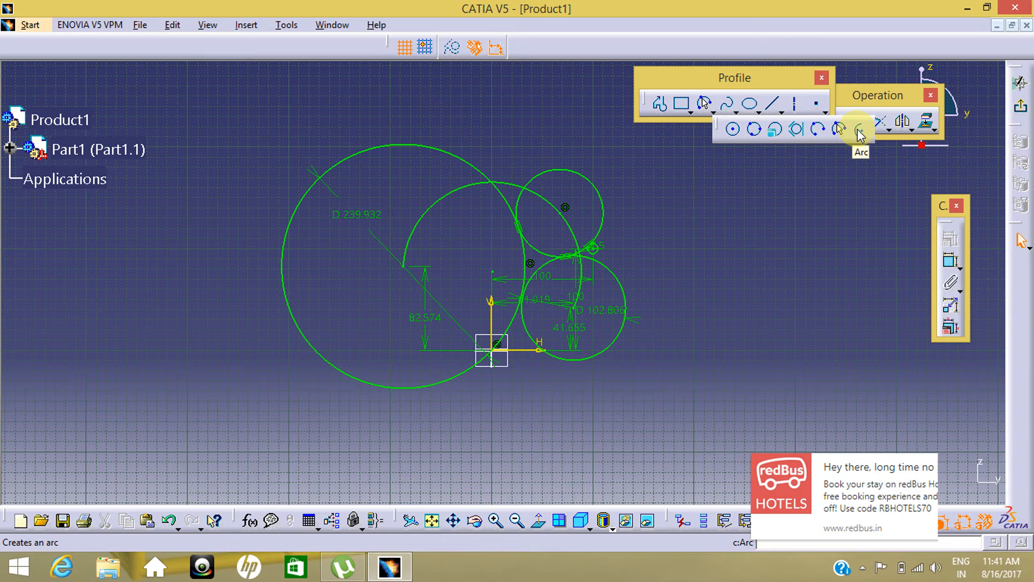
left_click(858, 129)
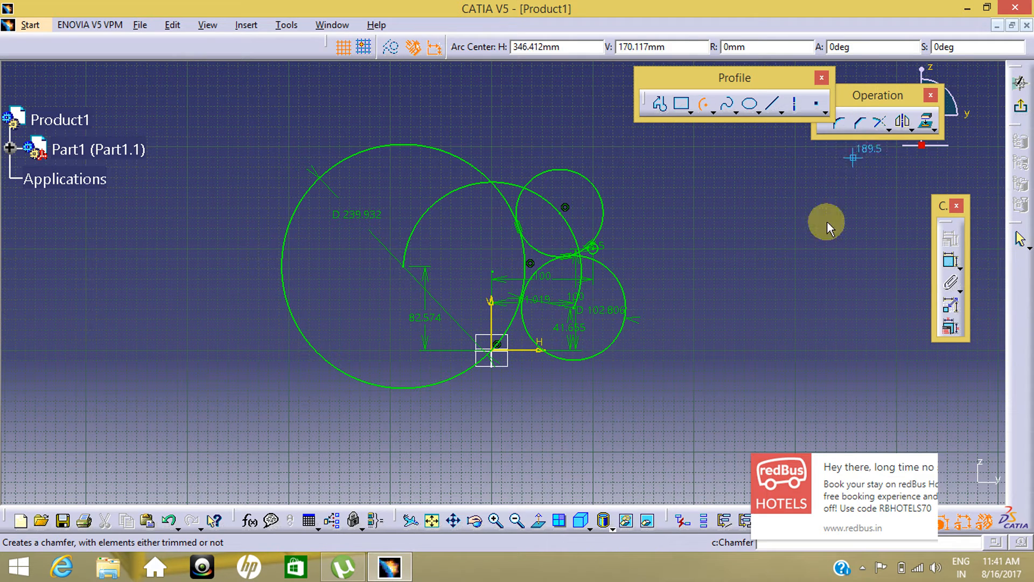
left_click(492, 350)
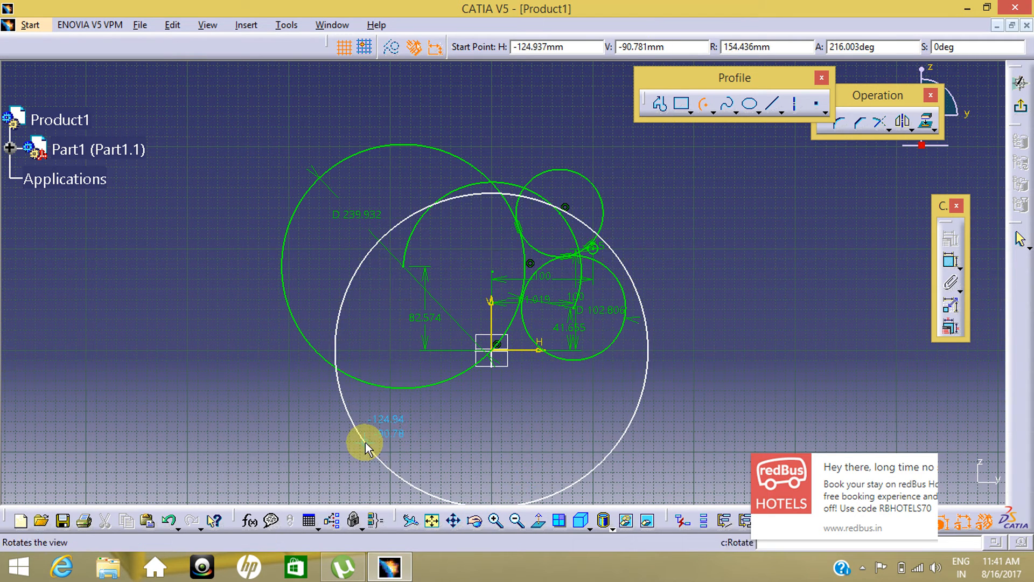
left_click(372, 472)
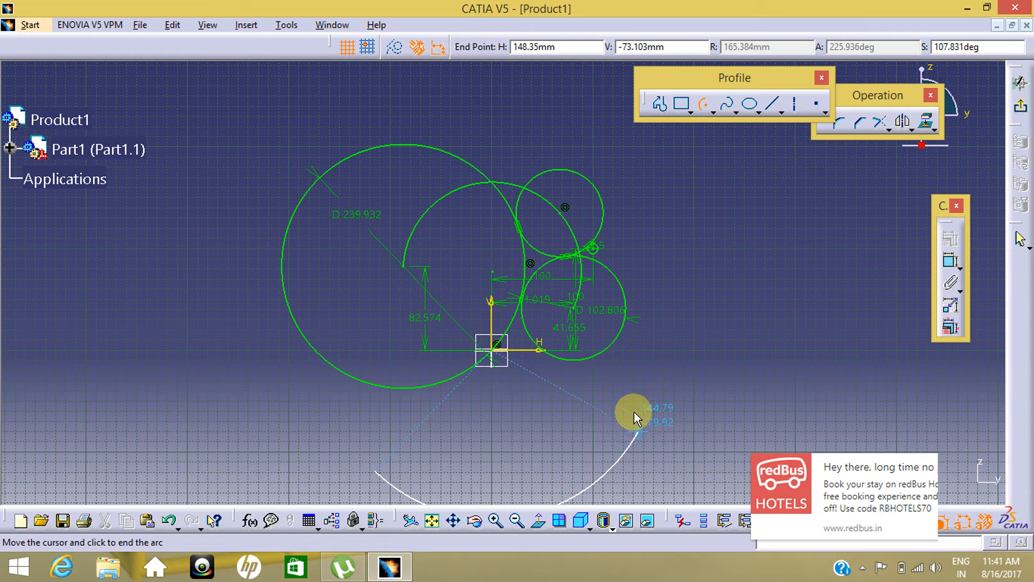
left_click(635, 436)
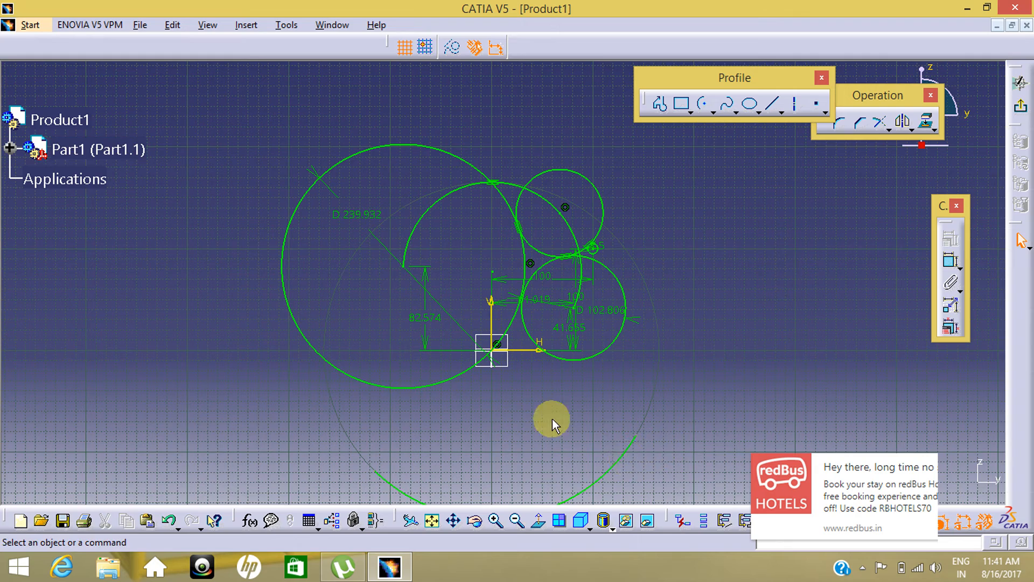
Delete all circles, arcs and constraints from the sketch, leaving only the axes
mouse_move(552, 419)
middle_mouse_down()
mouse_move(559, 300)
mouse_move(561, 420)
middle_mouse_up()
left_click(550, 310)
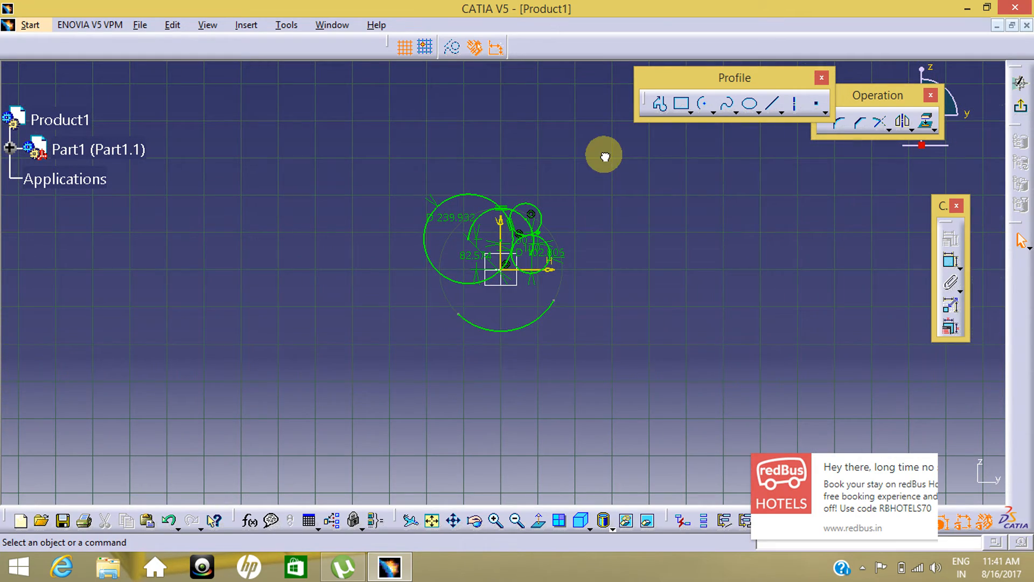
left_click_drag(604, 156, 354, 402)
key("Delete")
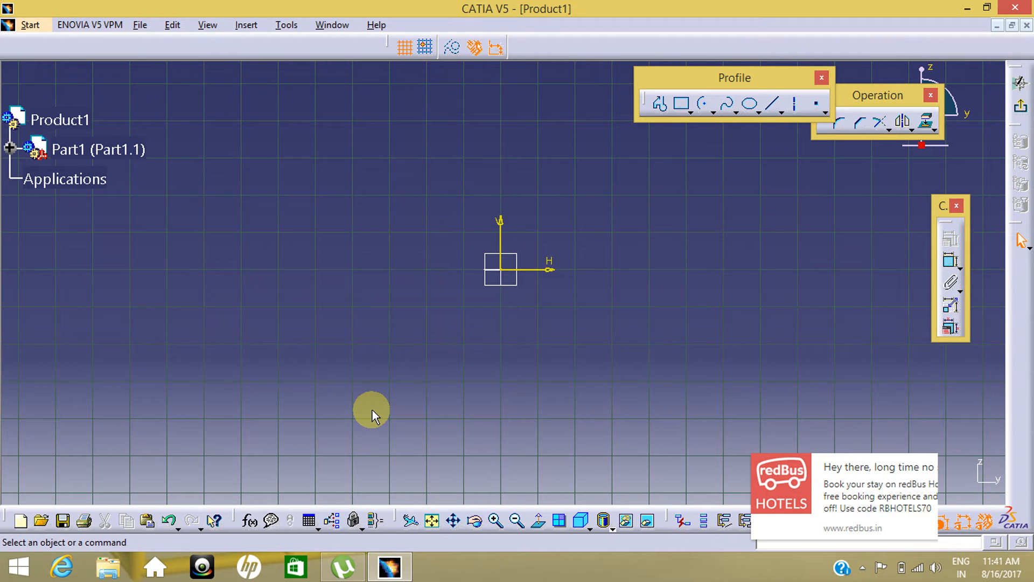
mouse_move(370, 412)
middle_mouse_down()
mouse_move(589, 281)
mouse_move(560, 422)
mouse_move(565, 308)
middle_mouse_up()
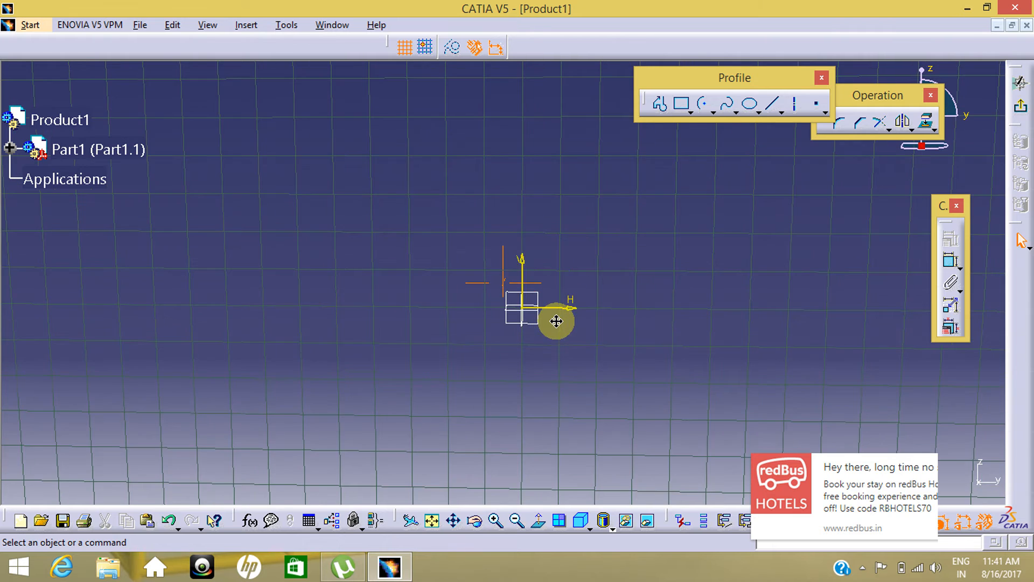
left_click(539, 520)
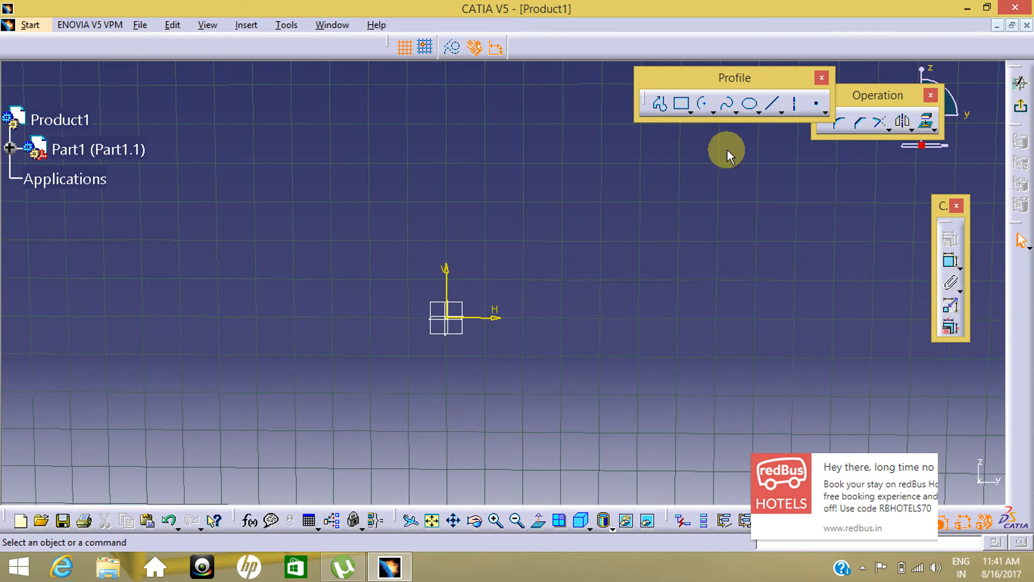
Draw a wavy spline through seven points, from below the horizontal axis to above it, crossing the vertical axis just above the origin
left_click(729, 104)
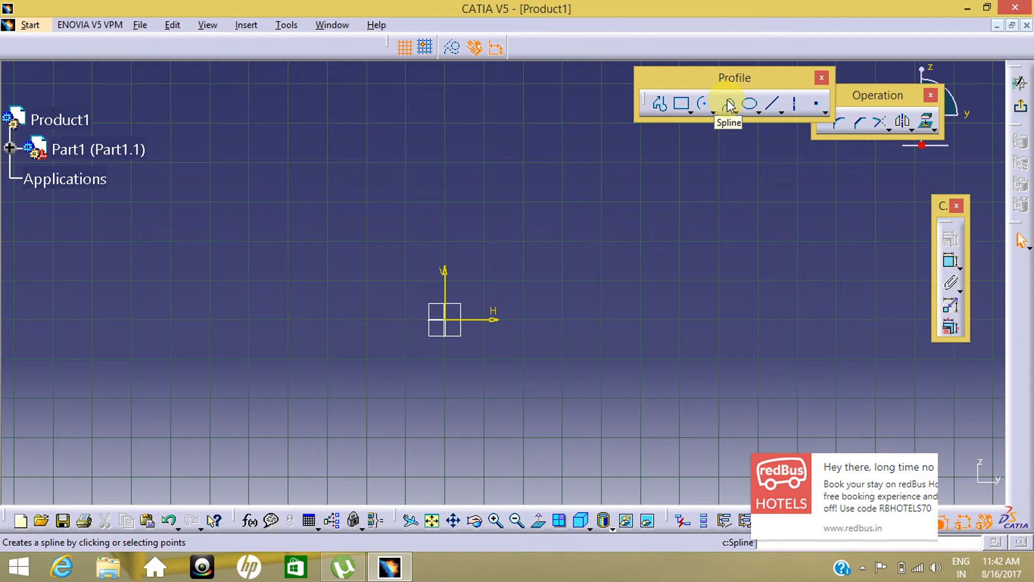
left_click(728, 104)
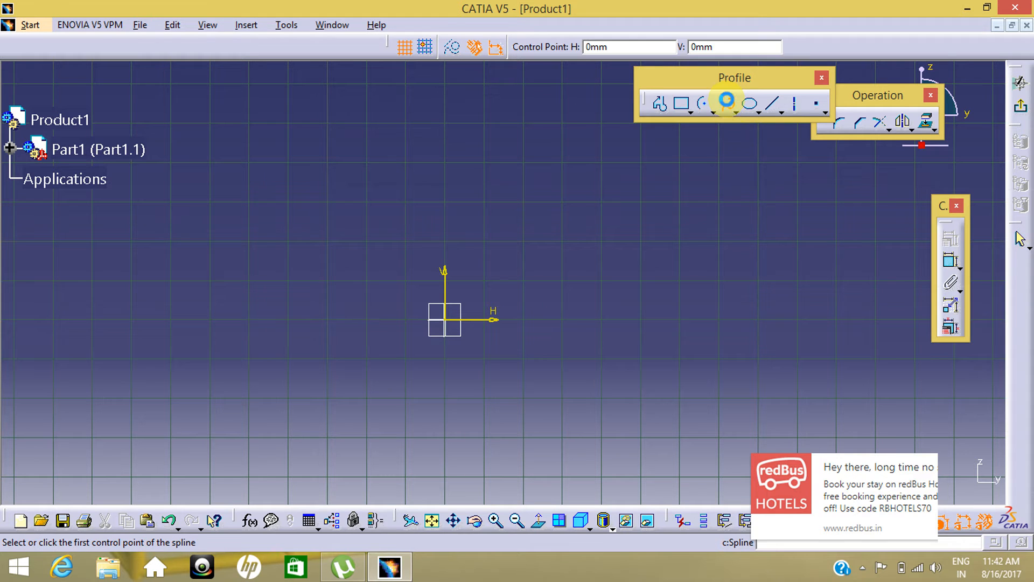
left_click(187, 346)
left_click(265, 275)
left_click(371, 297)
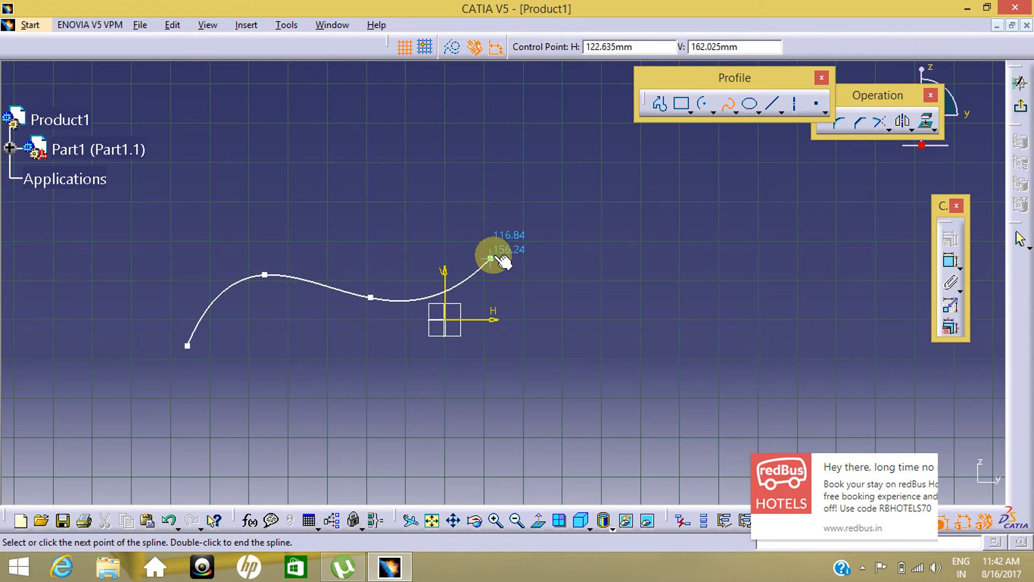
left_click(499, 249)
left_click(618, 275)
left_click(789, 218)
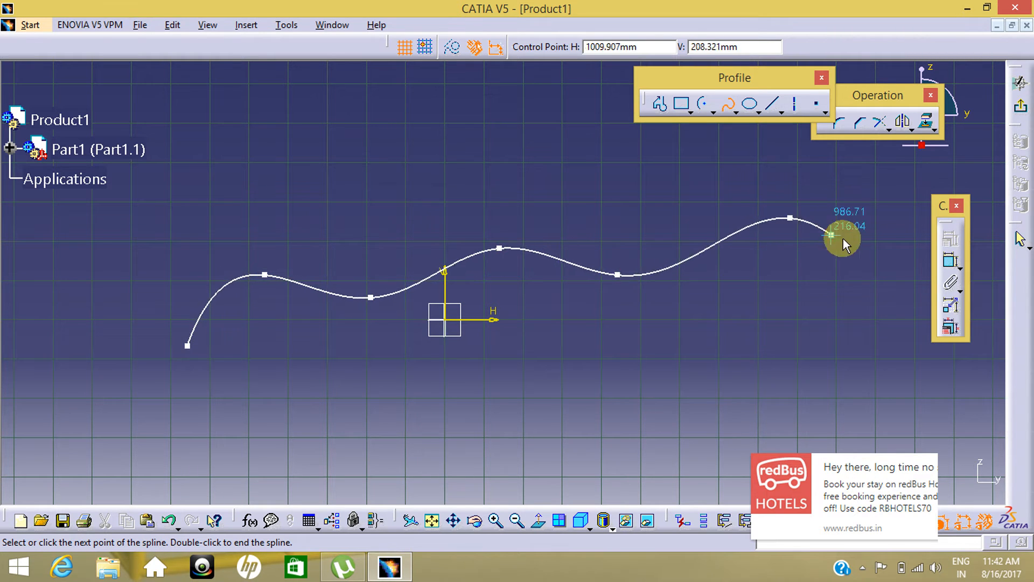
left_click(870, 263)
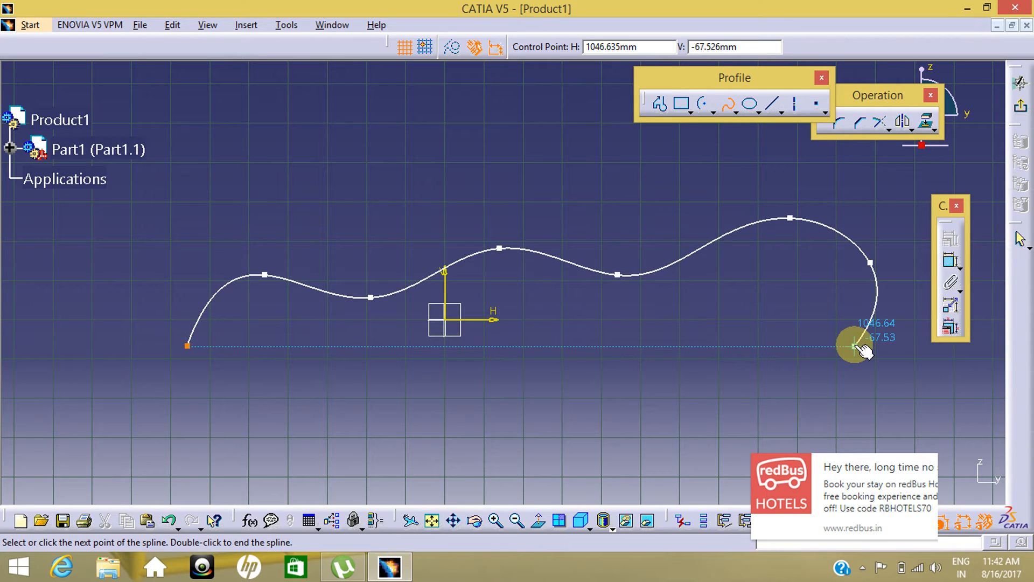
key("Escape")
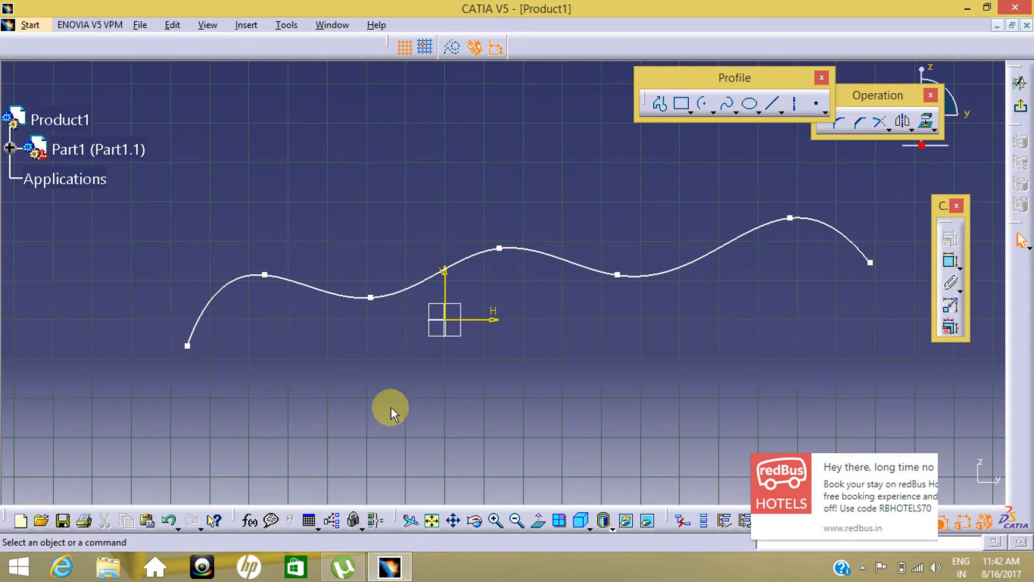
Exaggerate the spline's waves by moving the second, fourth and sixth control points up and the third and fifth down
middle_click_drag(533, 340, 485, 318)
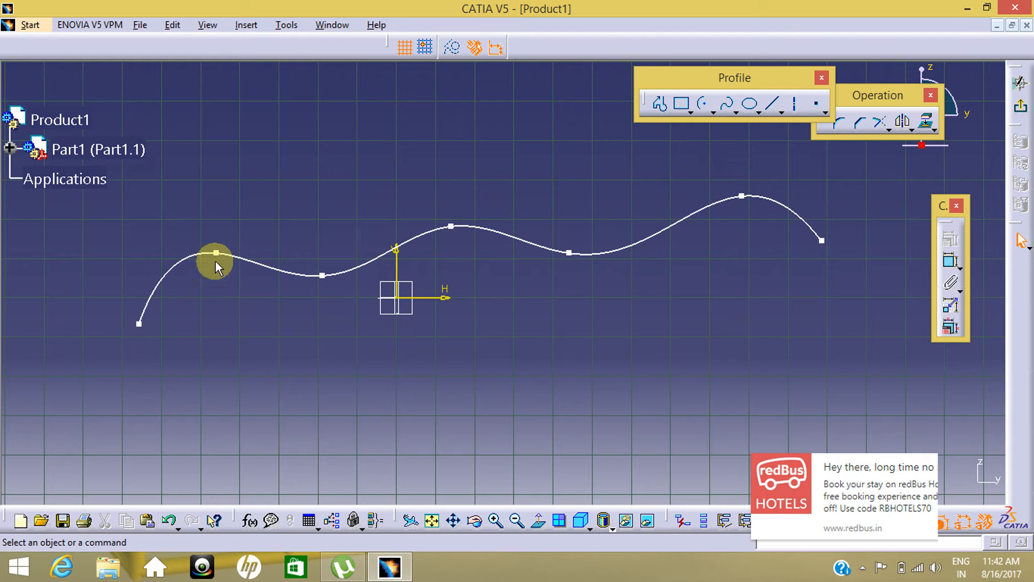
left_click_drag(218, 254, 208, 233)
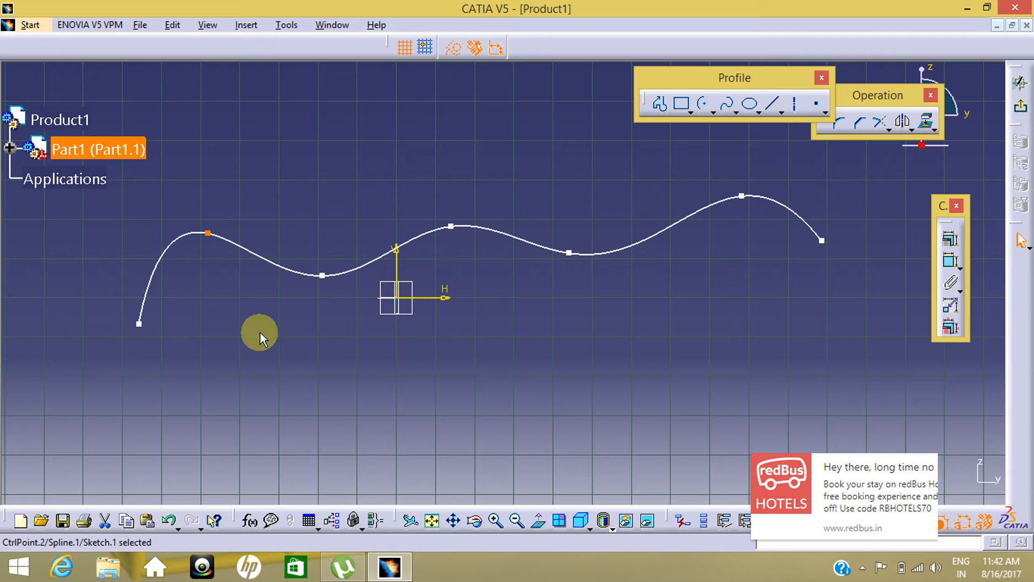
left_click_drag(323, 275, 327, 329)
left_click_drag(452, 226, 443, 169)
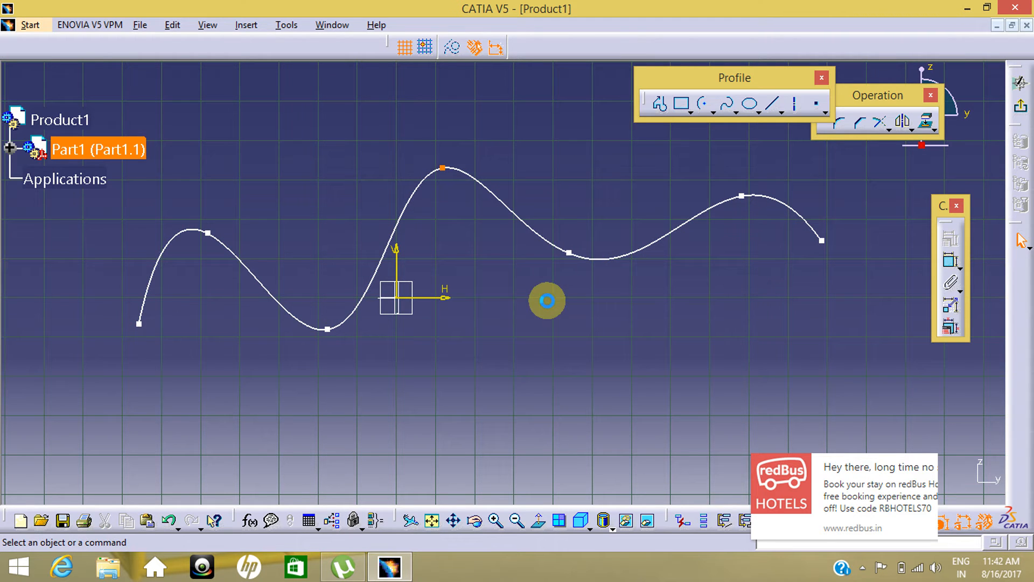
left_click(547, 300)
left_click_drag(570, 252, 625, 298)
left_click_drag(744, 195, 737, 159)
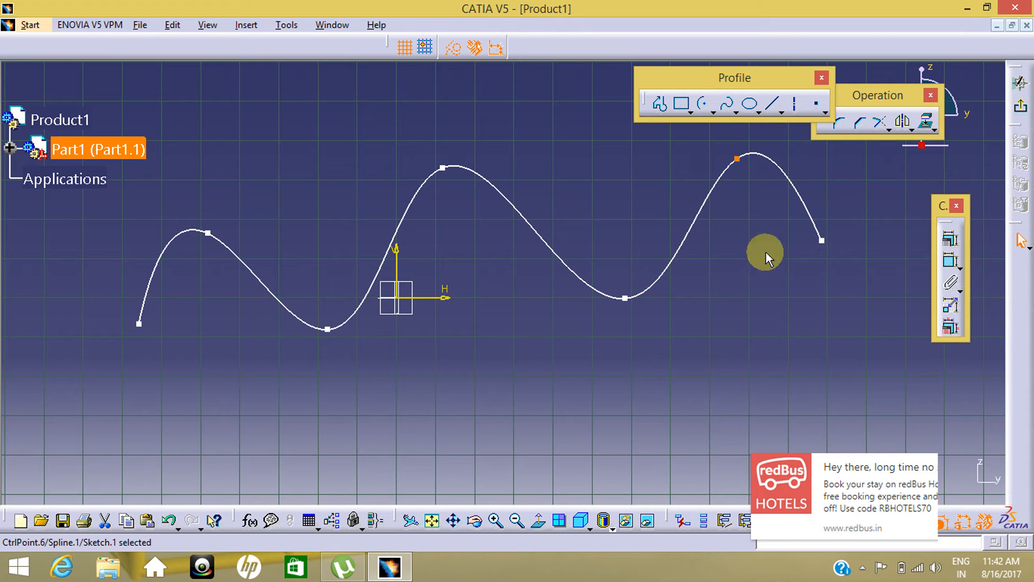
Draw a second, gently arched spline through three points below the wavy spline
middle_click_drag(362, 274, 380, 342)
middle_click_drag(657, 279, 614, 296)
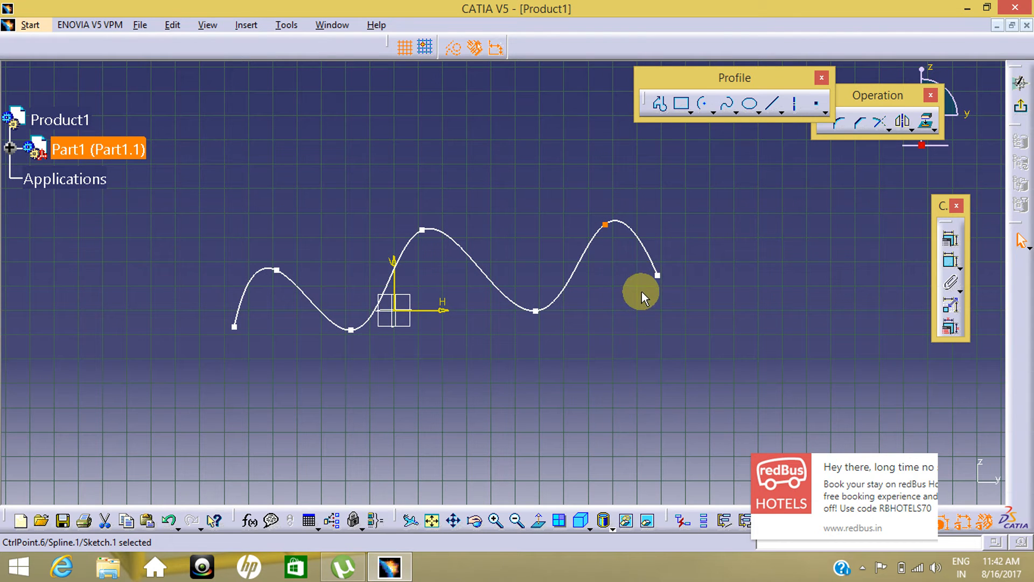
left_click(729, 108)
left_click(358, 474)
left_click(451, 422)
left_click(586, 442)
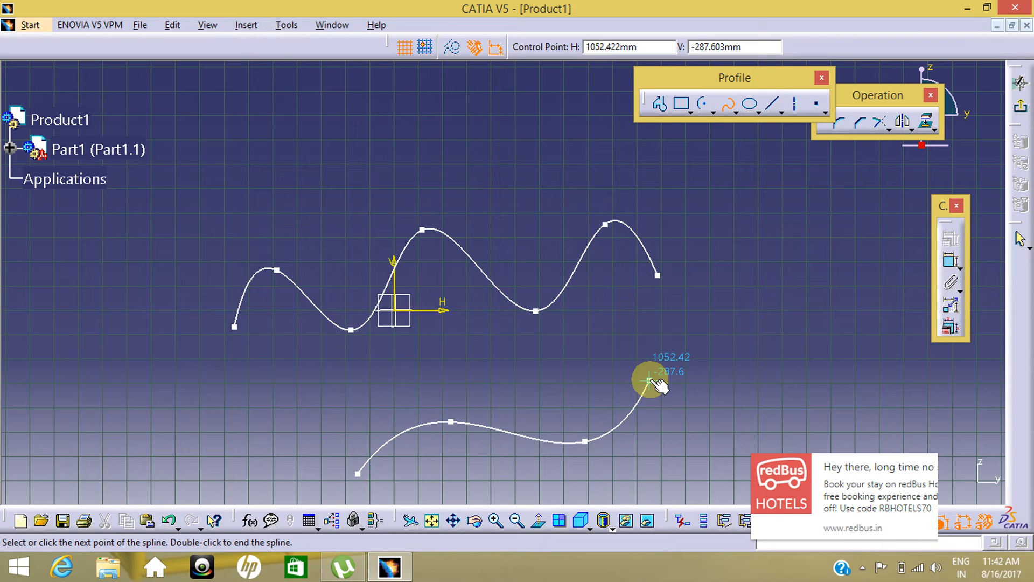
key("Escape")
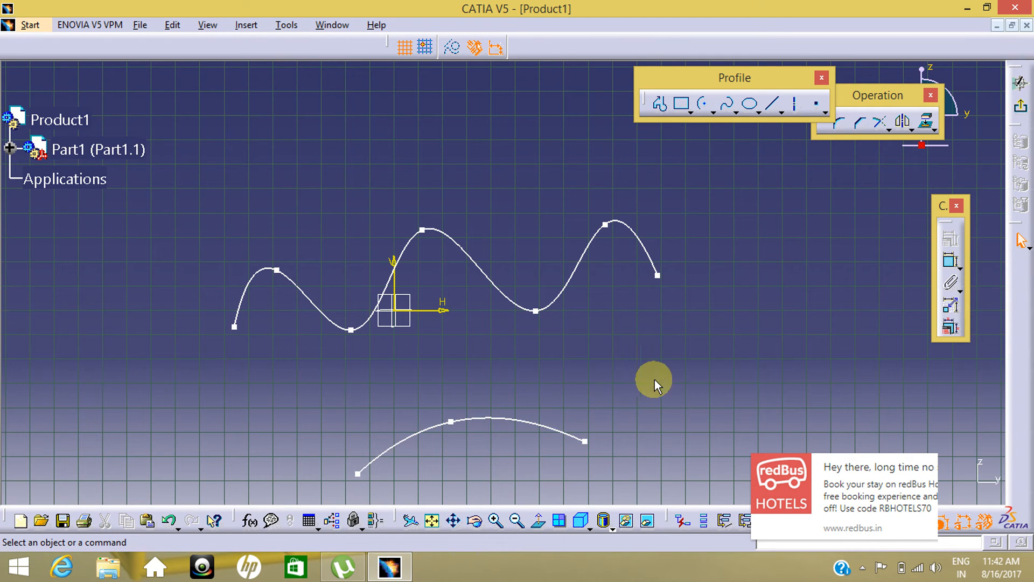
Join the near ends of the arched and wavy splines with a connecting curve at tension 1
left_click(729, 106)
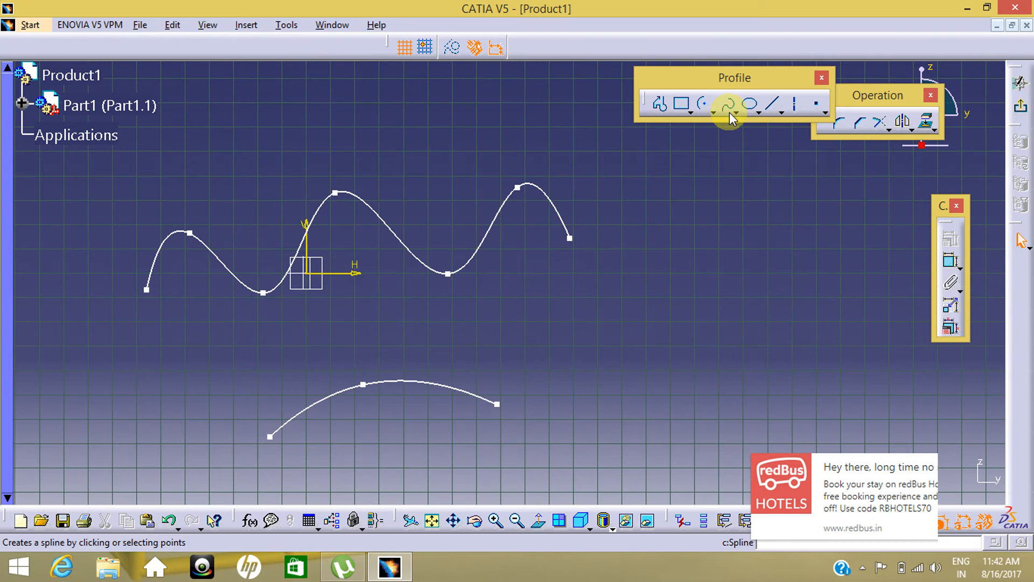
left_click(736, 111)
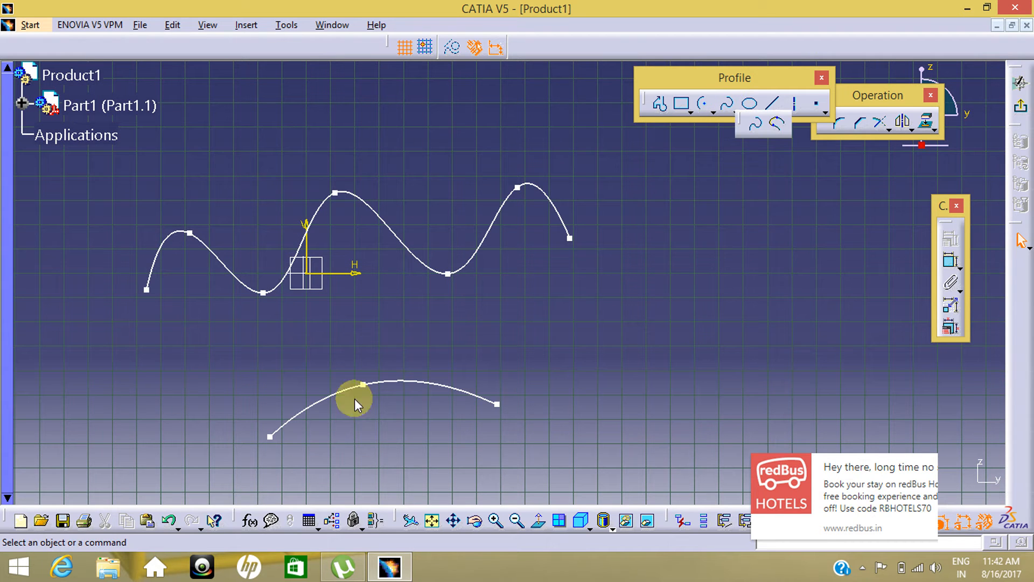
left_click(774, 126)
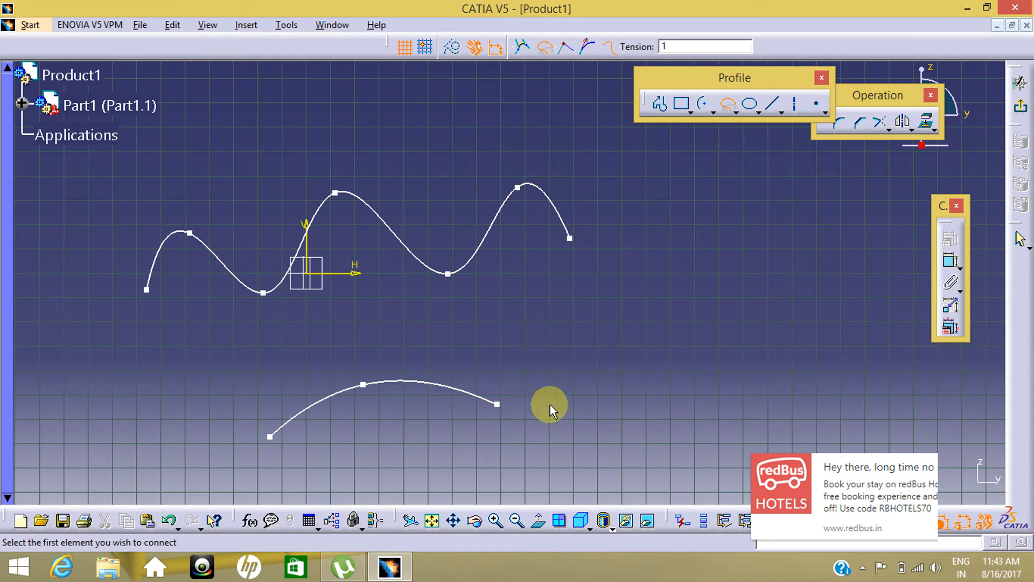
left_click(496, 400)
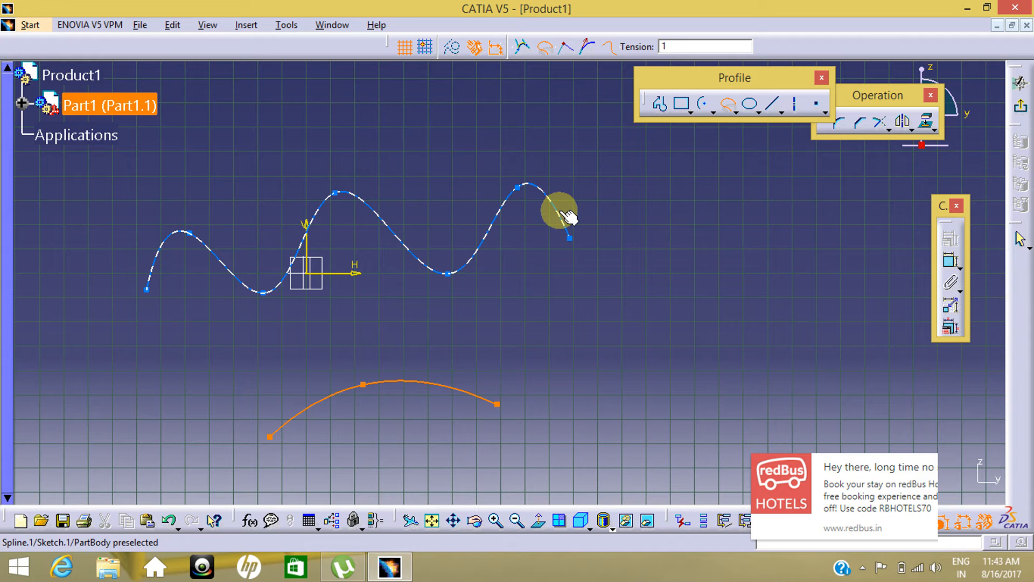
left_click(564, 214)
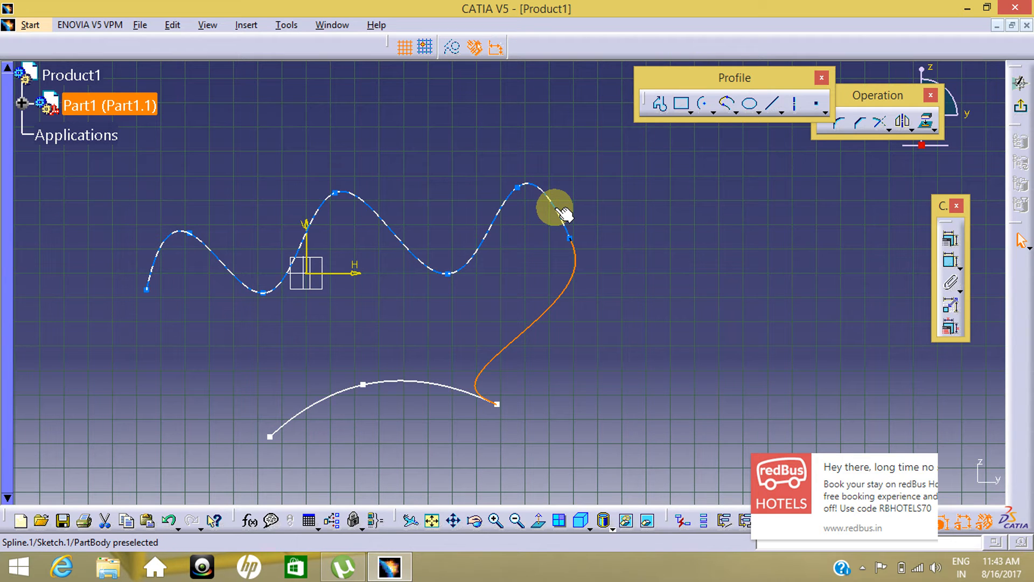
left_click(724, 345)
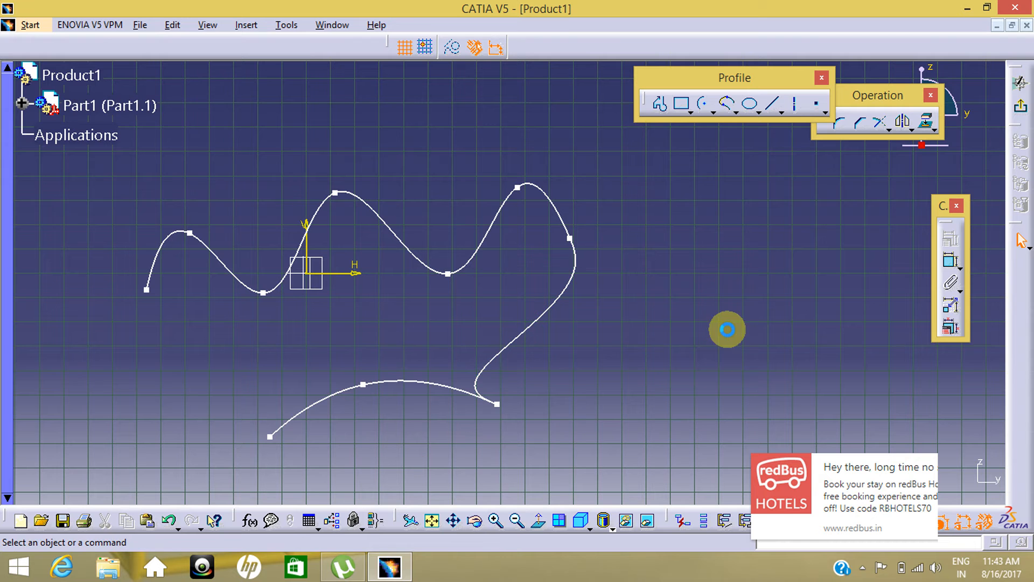
Delete both splines and their connecting curve, leaving only the sketch axes
middle_click_drag(545, 395, 525, 360)
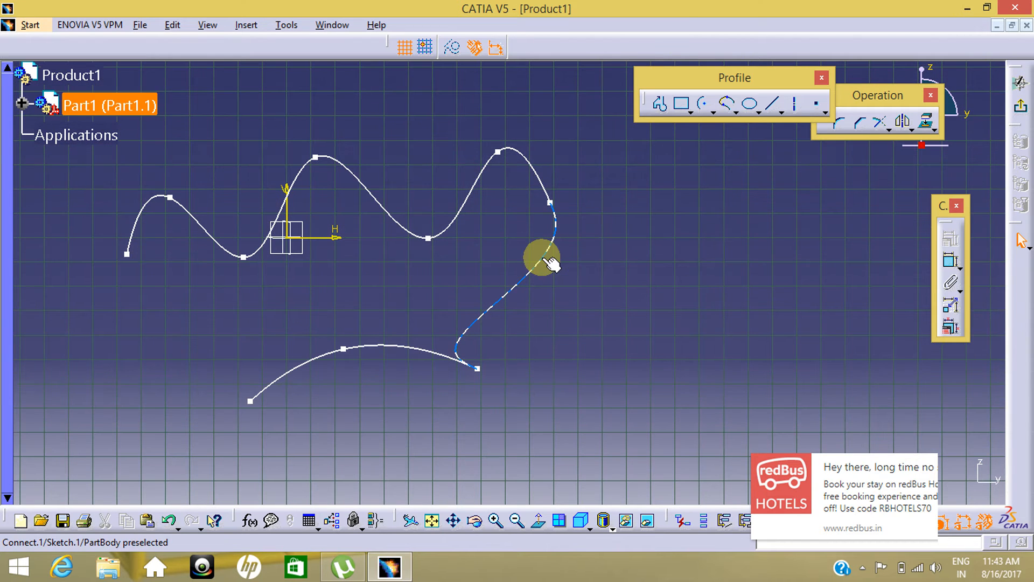
mouse_move(526, 264)
middle_mouse_down("ctrl")
mouse_move(547, 307)
mouse_move(564, 292)
middle_mouse_up("ctrl")
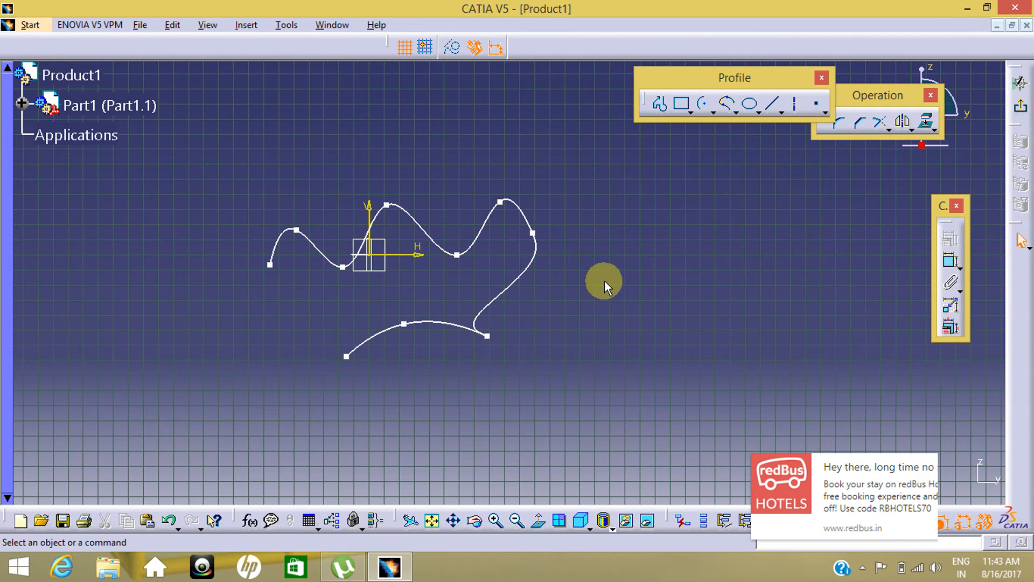
left_click_drag(572, 143, 243, 380)
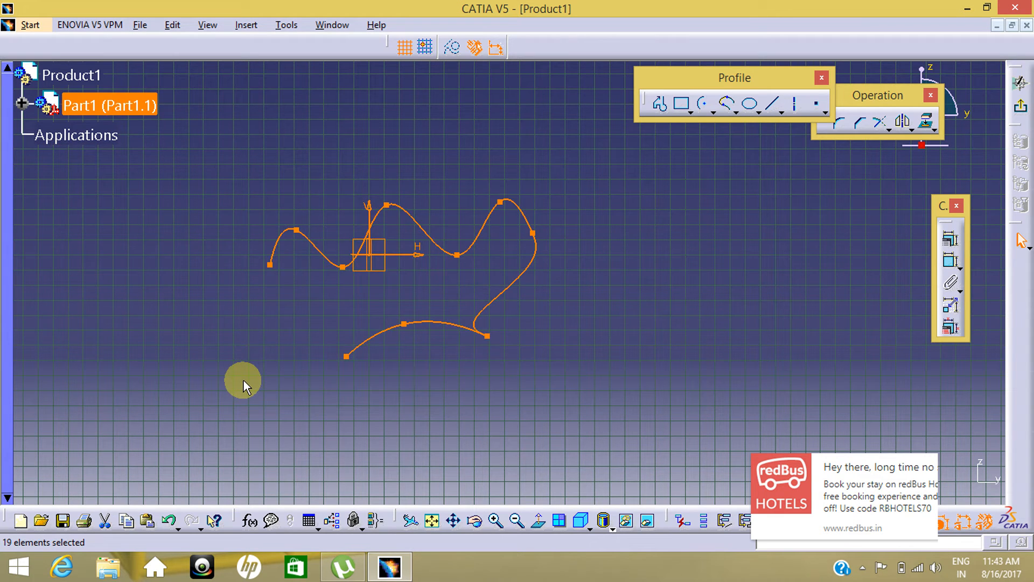
key("Delete")
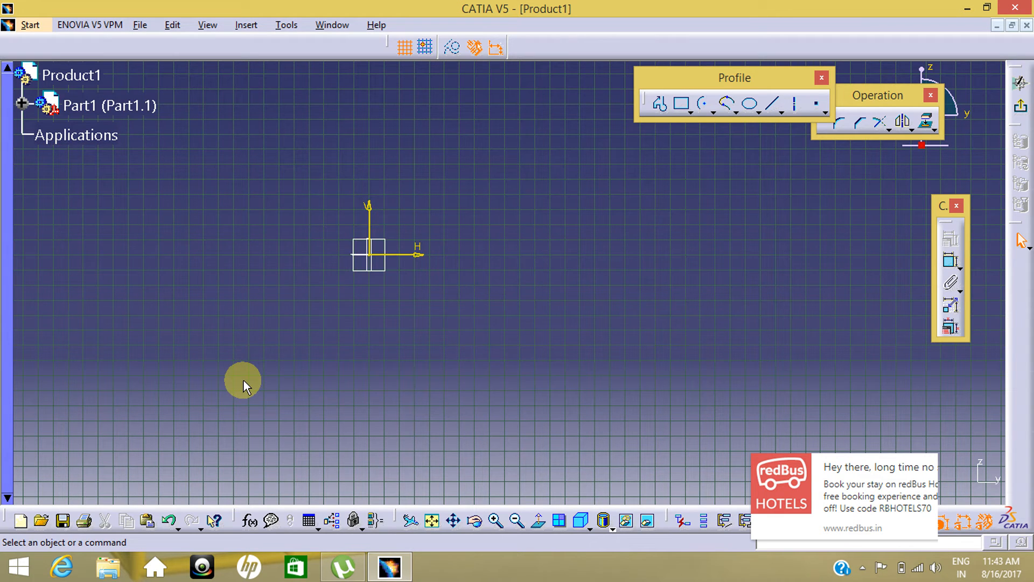
Draw an ellipse centred on the origin with a vertical major radius of about 1202 mm and a minor radius of about 430 mm
left_click(751, 105)
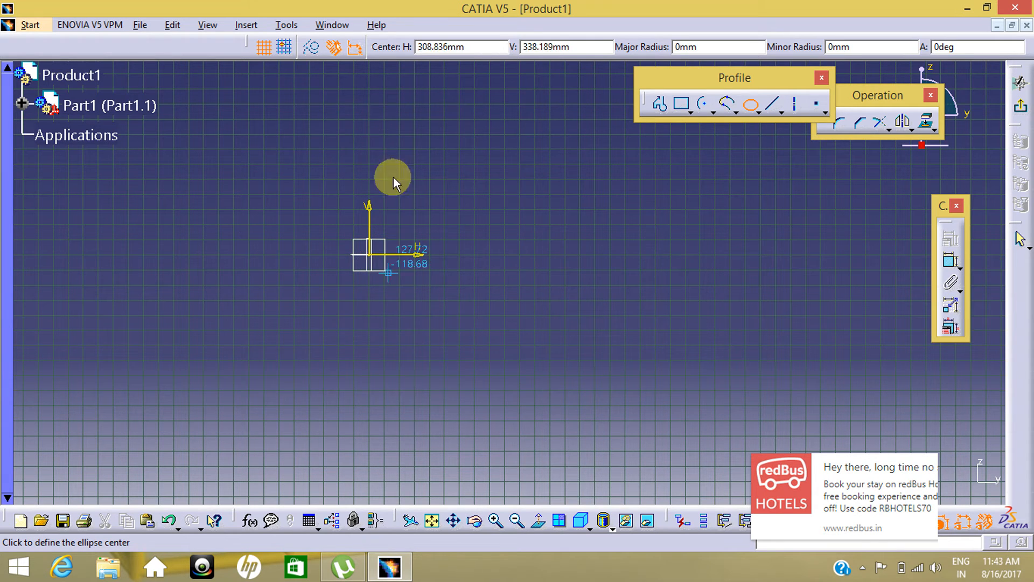
left_click(373, 256)
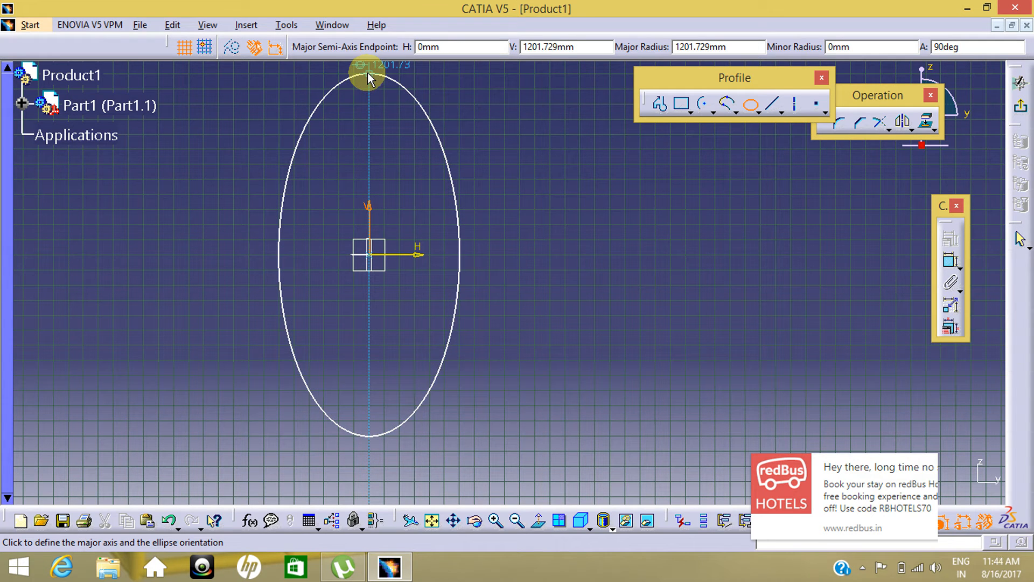
left_click(368, 73)
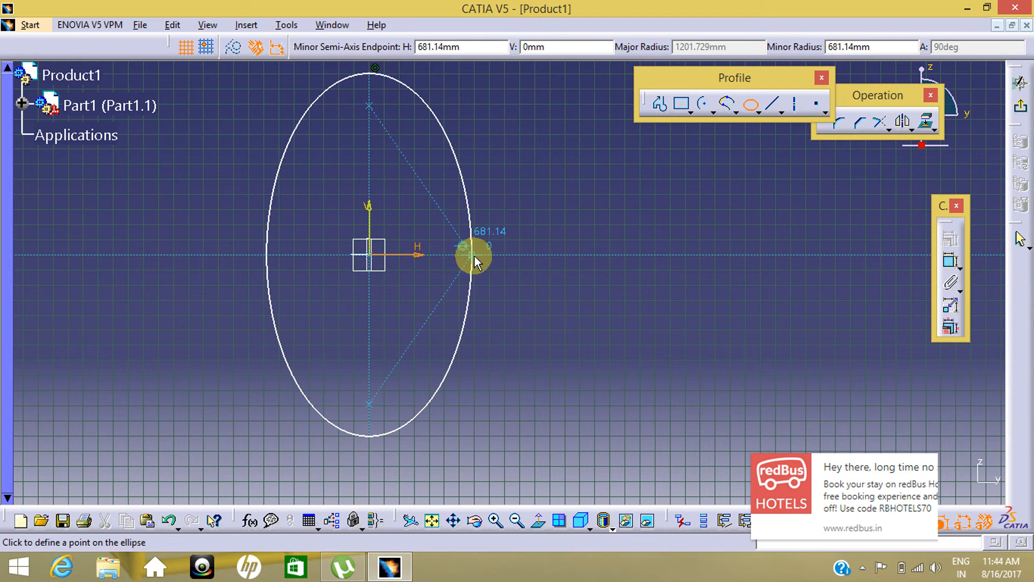
left_click(434, 259)
Add an angle constraint between the horizontal axis and the ellipse, placing its label inside the ellipse above the origin
middle_click_drag(526, 270, 535, 339)
mouse_move(558, 276)
middle_mouse_down()
mouse_move(552, 208)
mouse_move(517, 201)
mouse_move(602, 215)
middle_mouse_up()
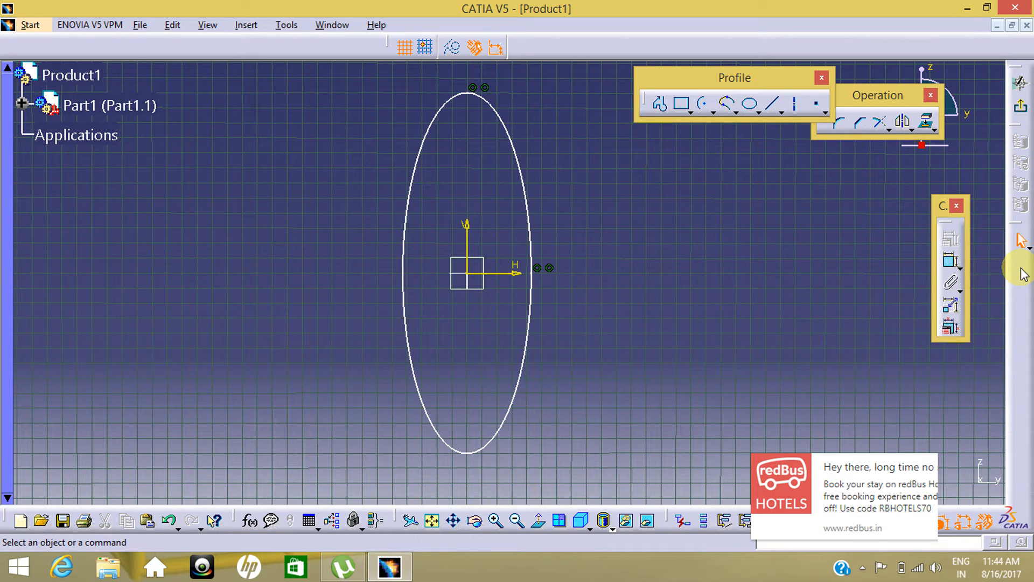
left_click(951, 262)
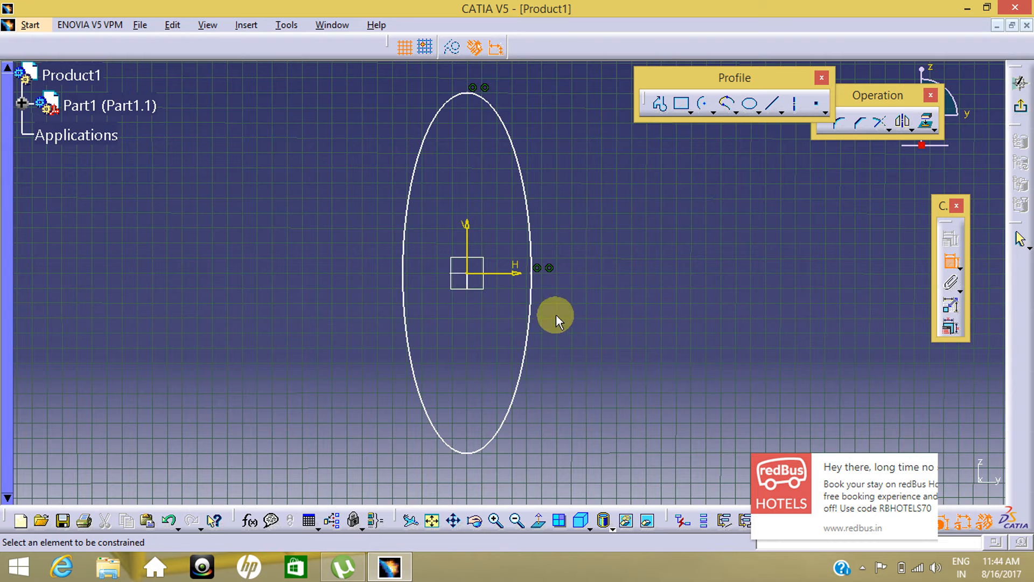
left_click(503, 272)
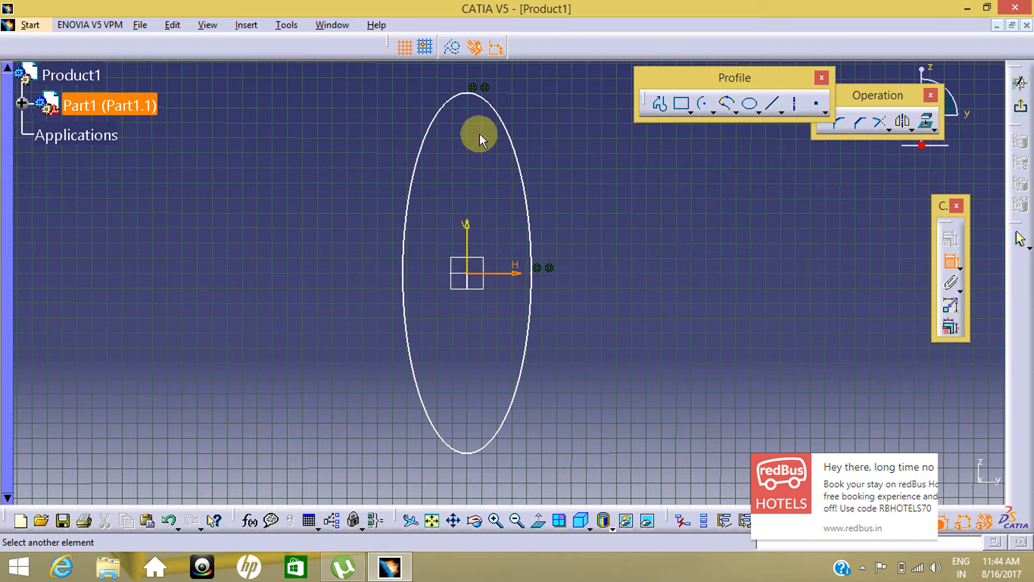
left_click(466, 93)
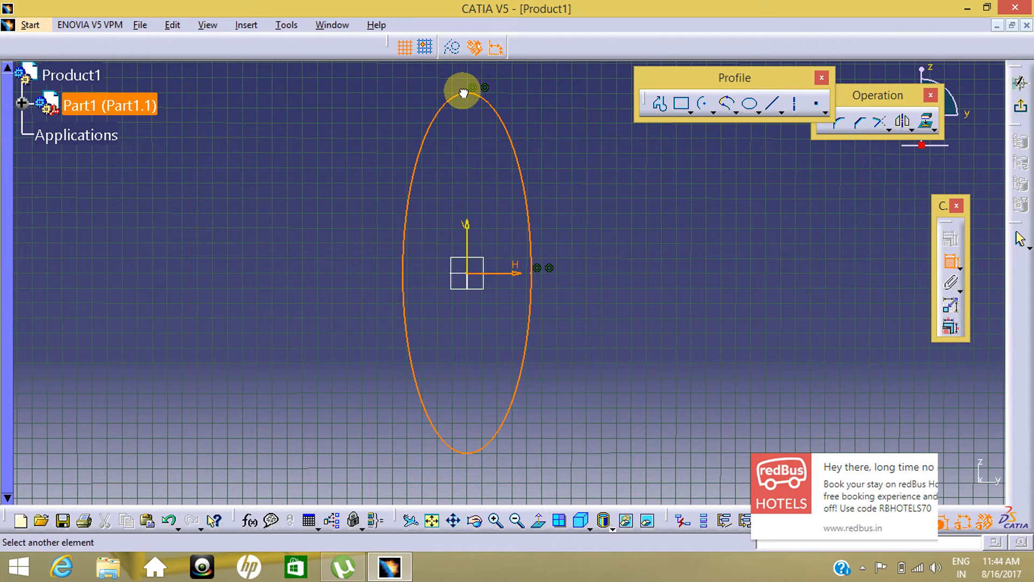
left_click(466, 151)
Dimension the distance from the vertical axis to the ellipse's side, placing the value just above the horizontal axis
left_click(937, 258)
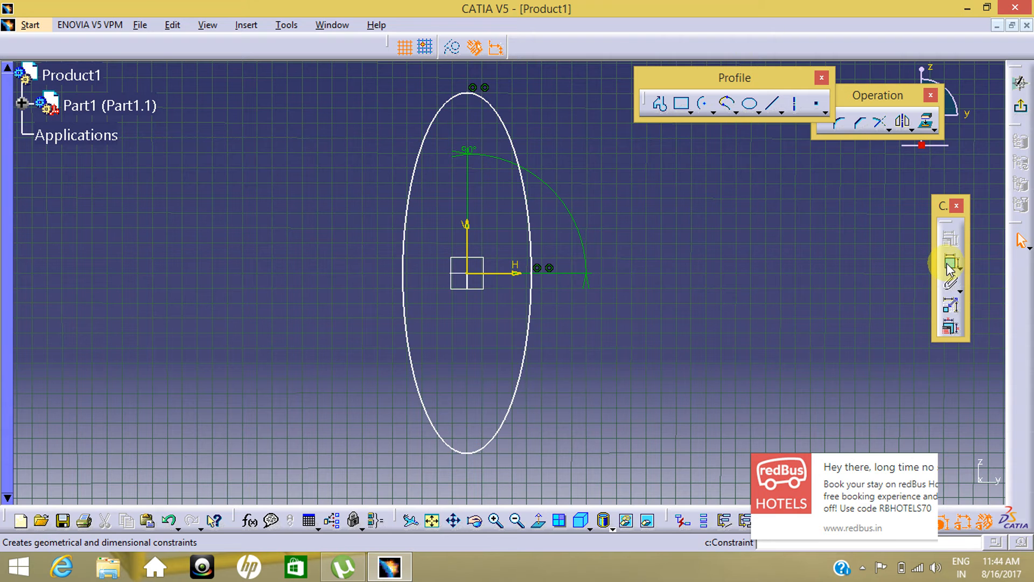
left_click(464, 242)
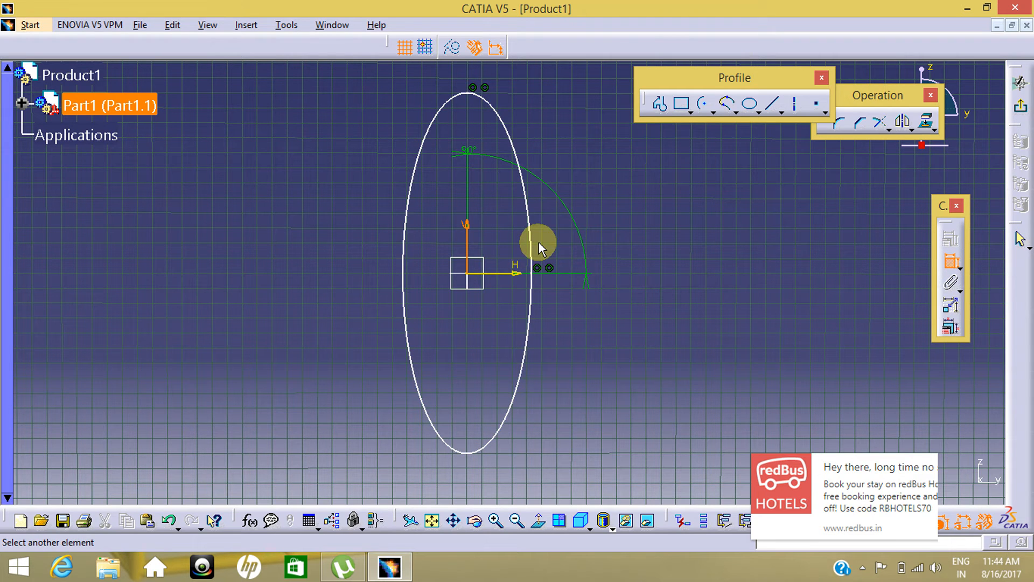
left_click(530, 240)
left_click(499, 250)
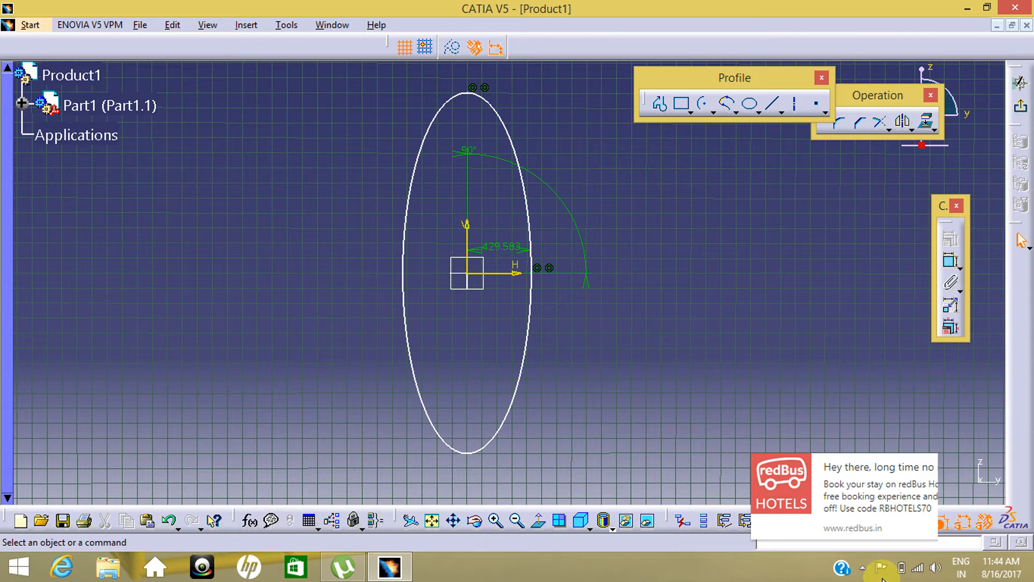
left_click(863, 567)
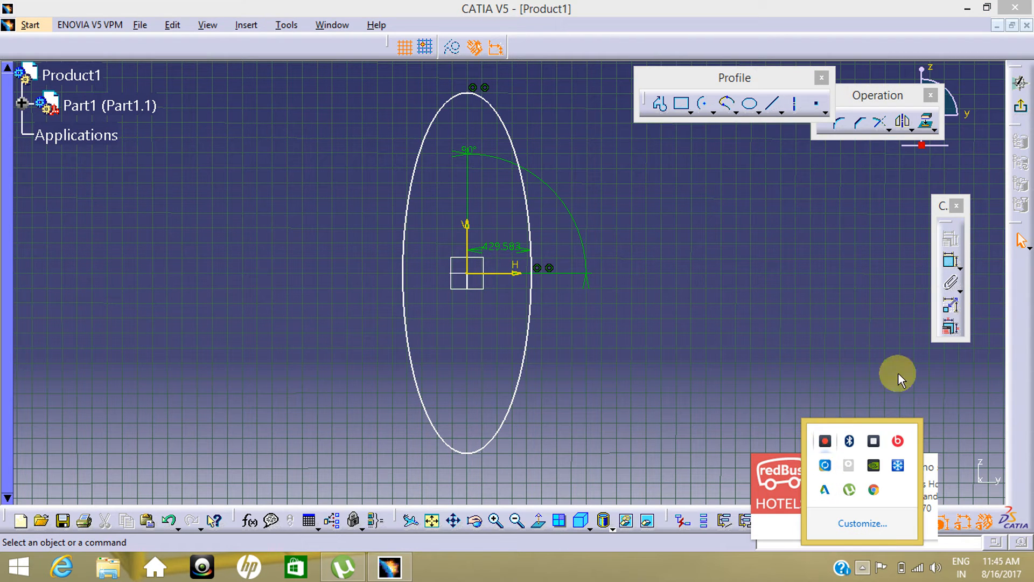
left_click(948, 261)
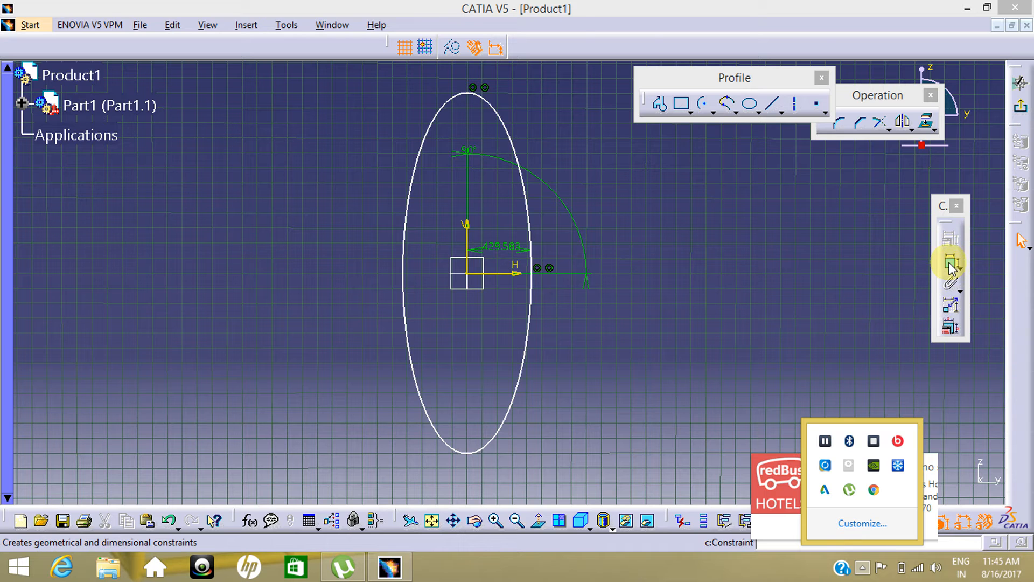
left_click(948, 262)
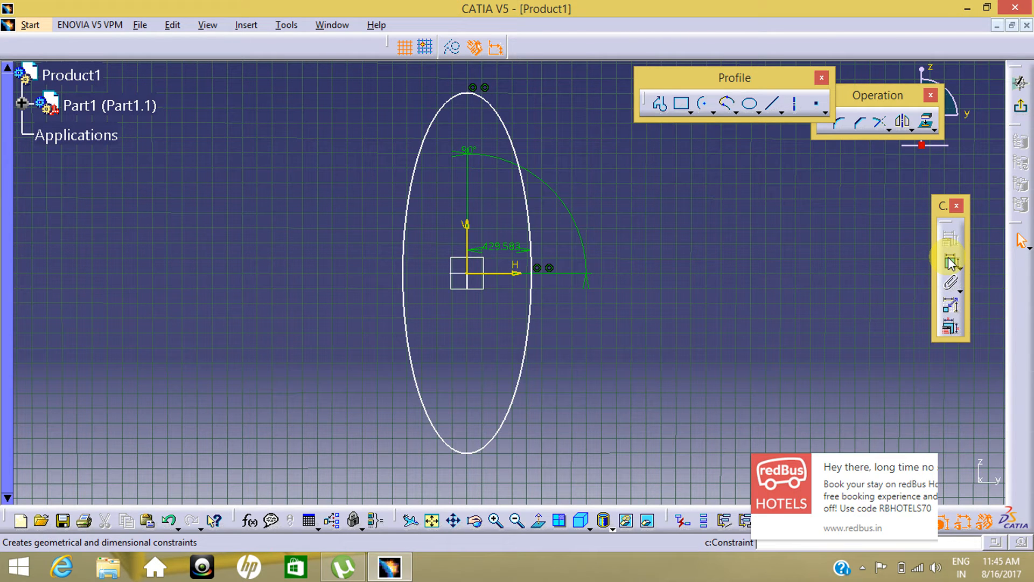
left_click(509, 274)
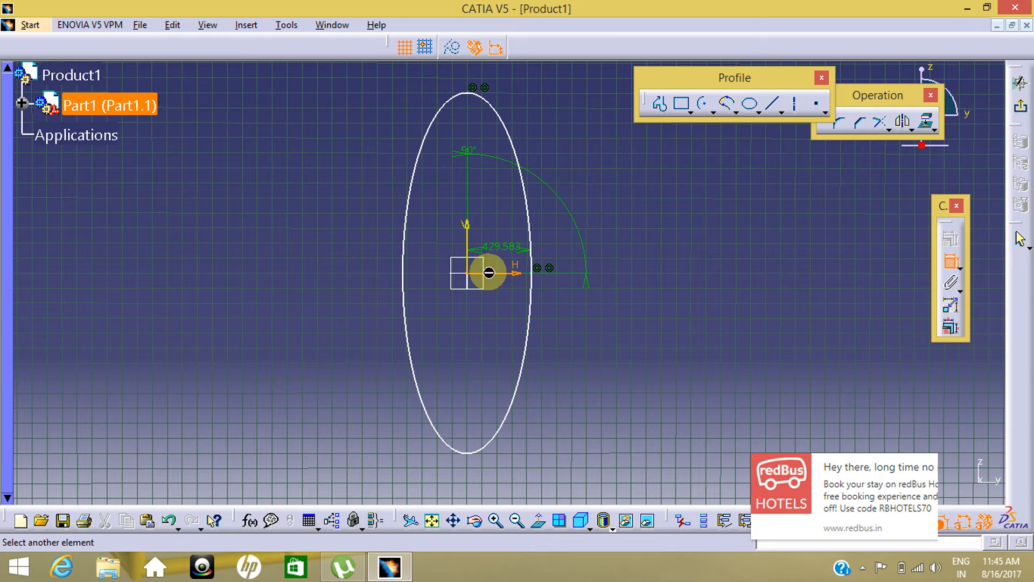
left_click(474, 96)
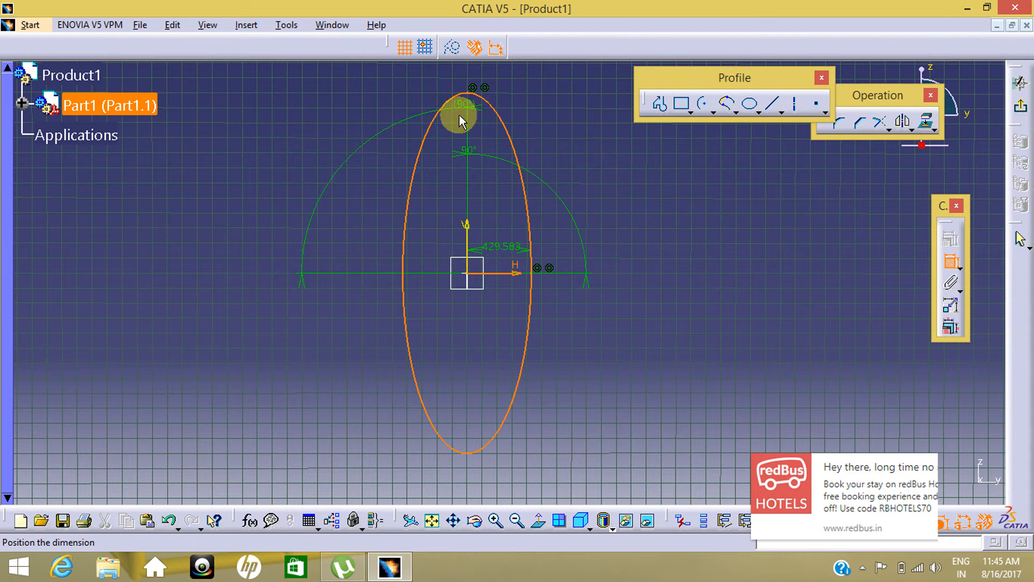
key("Escape")
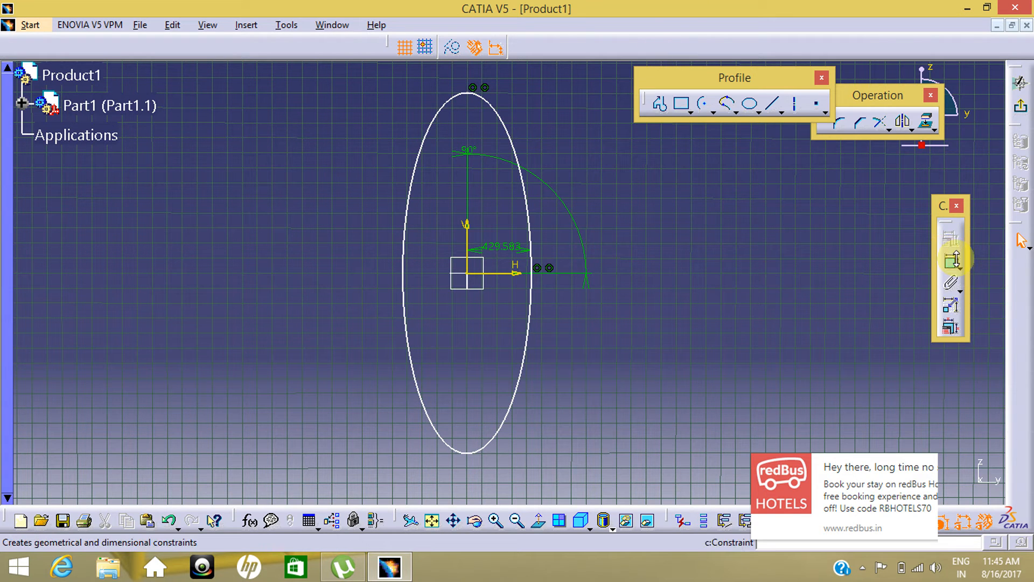
Dimension the distance from the horizontal axis to the ellipse's highest point and place the value inside the ellipse, beside the vertical axis
left_click(961, 268)
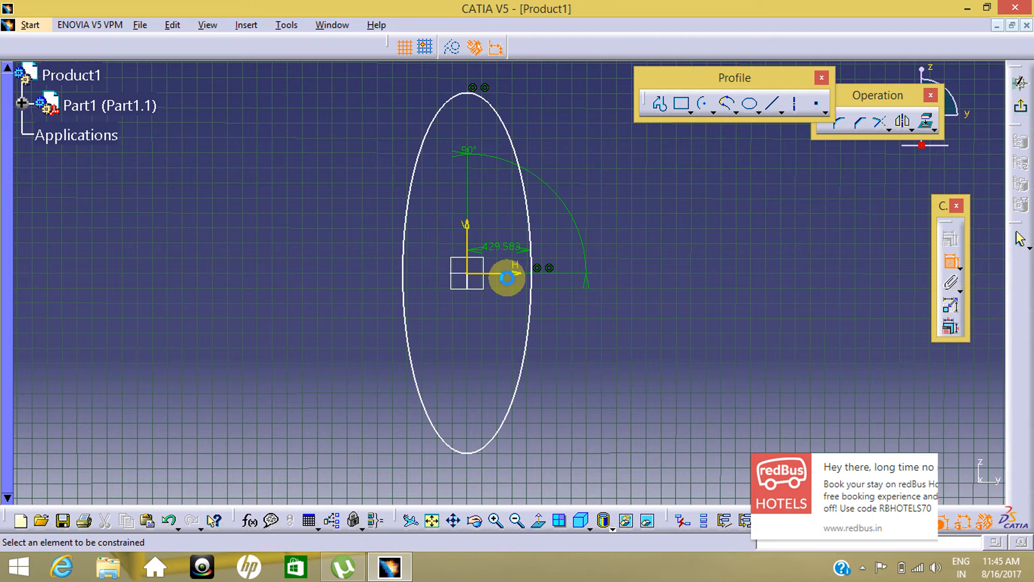
left_click(496, 273)
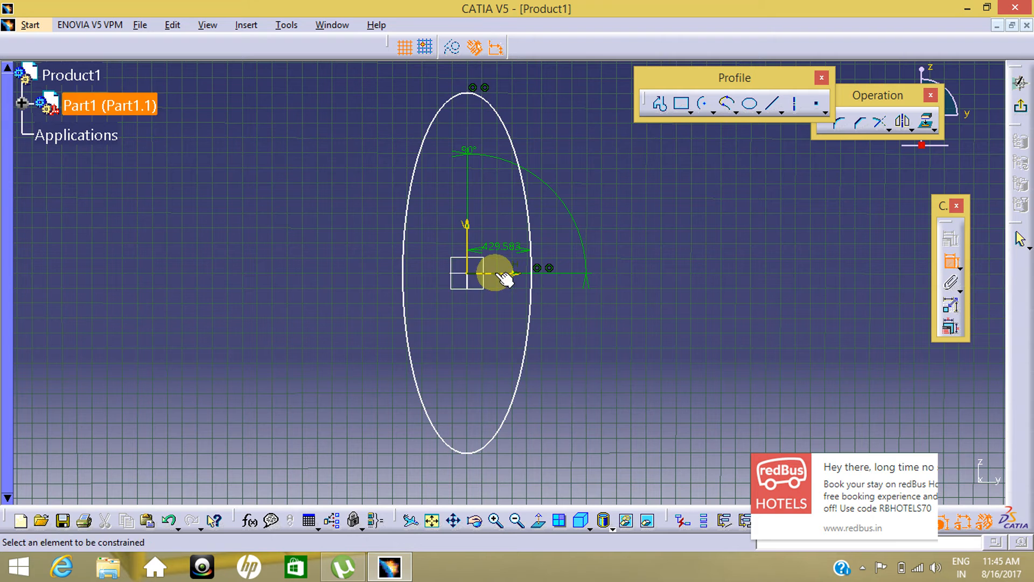
left_click(466, 95)
left_click(321, 194)
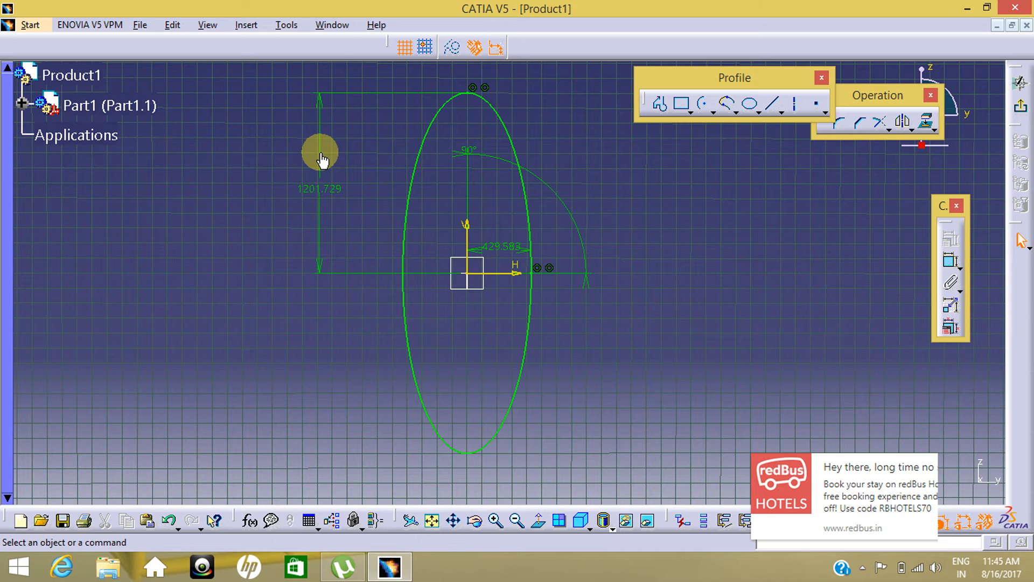
left_click_drag(322, 157, 445, 175)
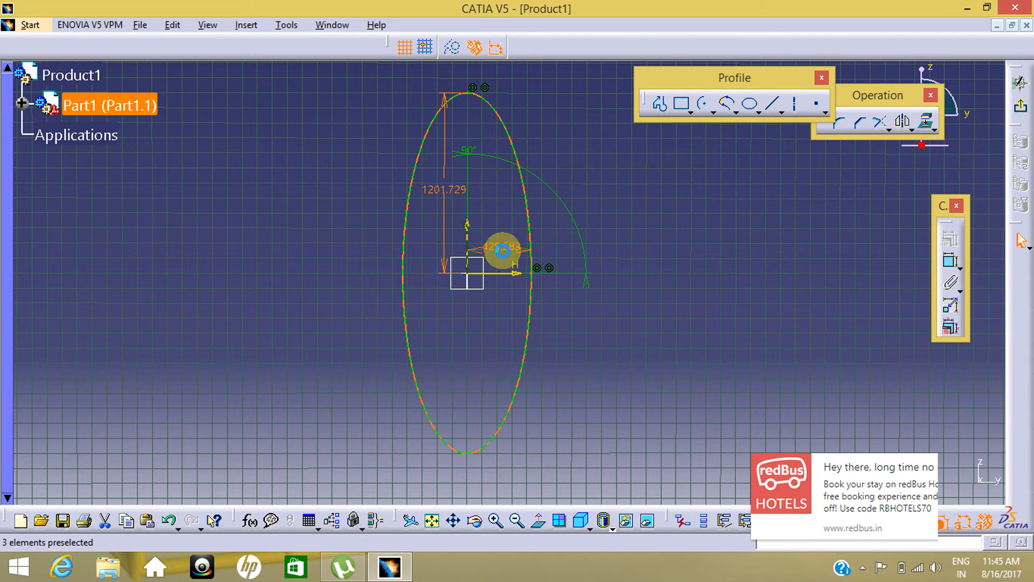
left_click(501, 247)
left_click(615, 236)
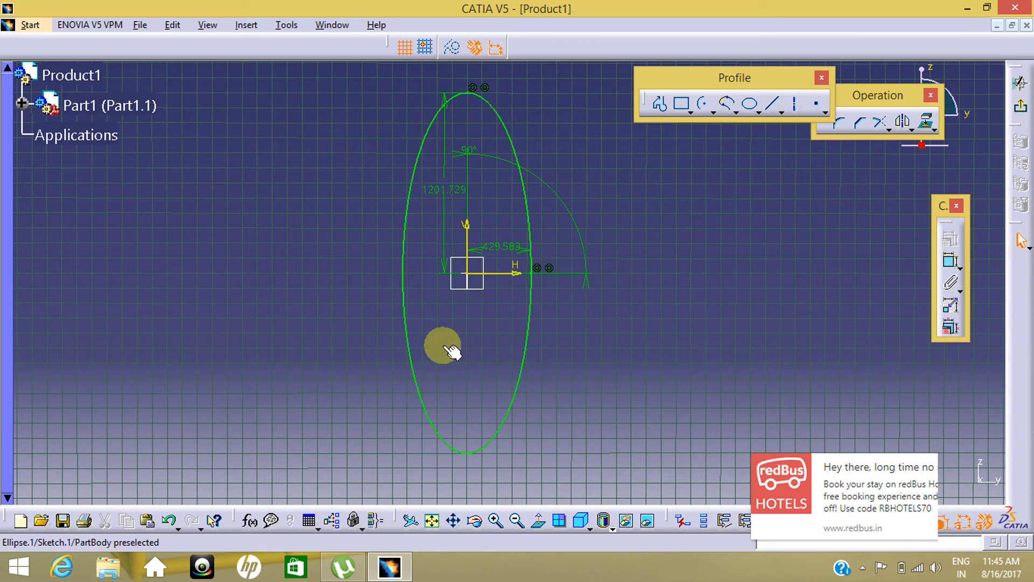
middle_click_drag(598, 184, 627, 164)
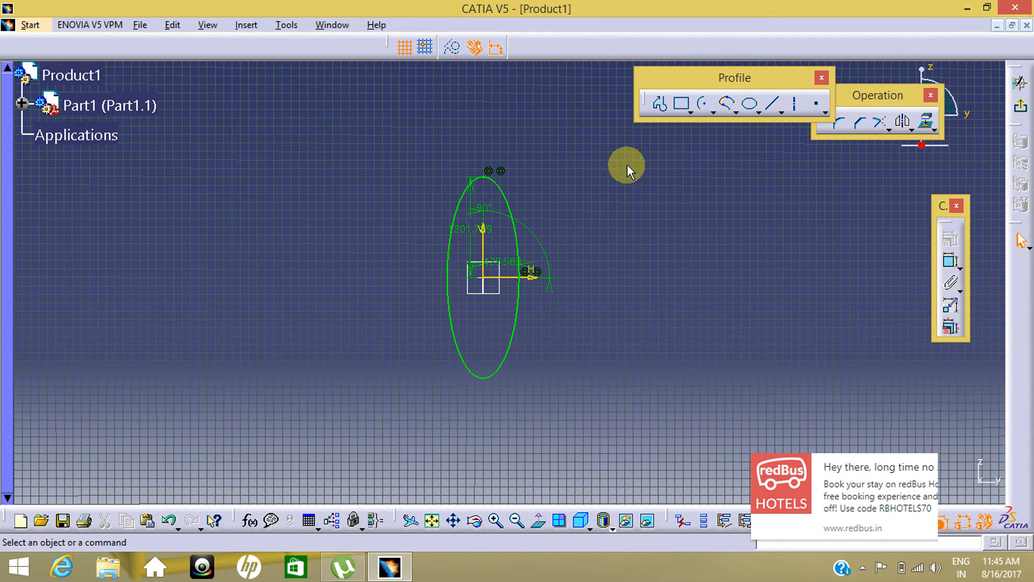
middle_click_drag(495, 316, 581, 189)
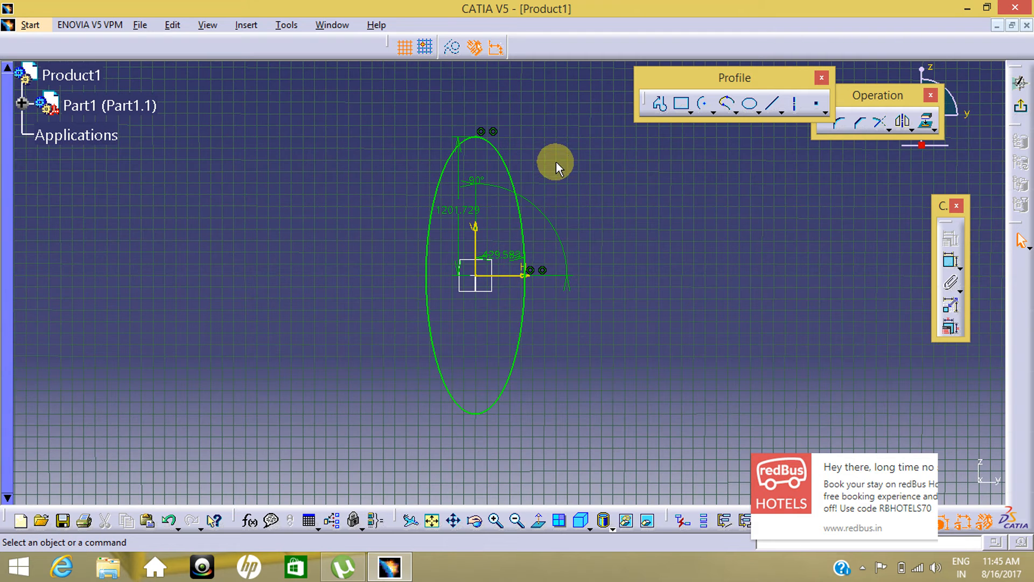
left_click(559, 236)
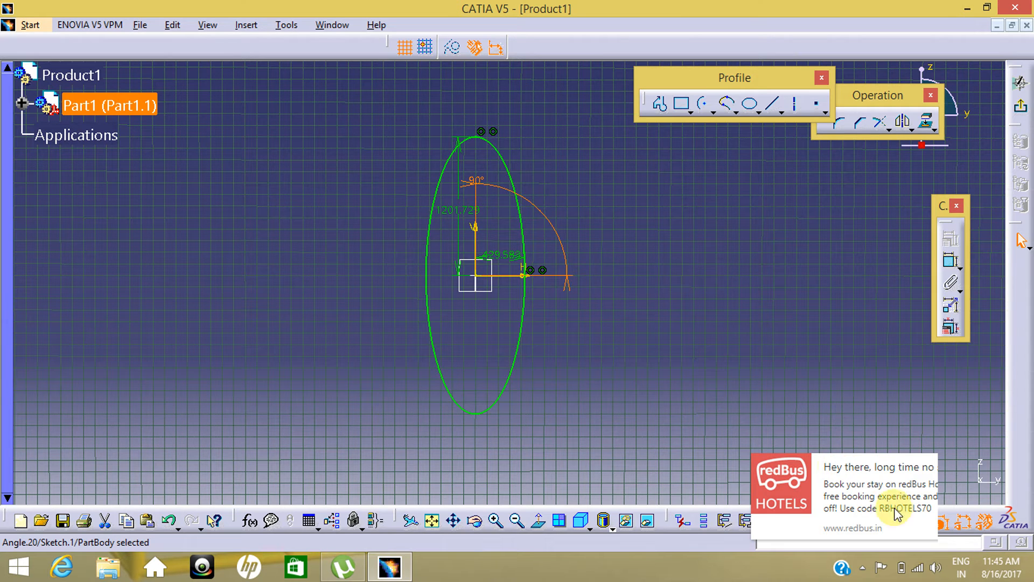
left_click(865, 570)
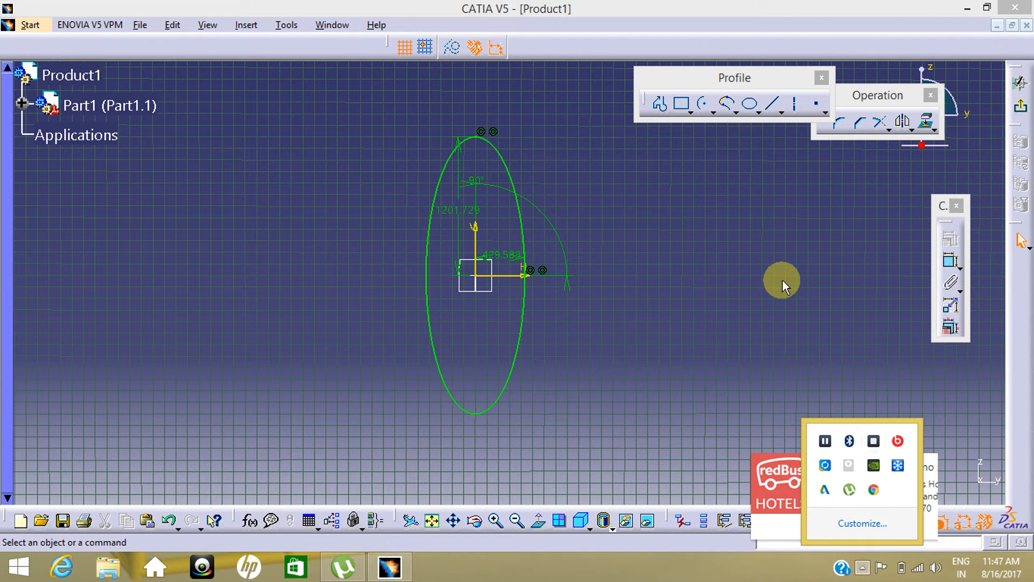
Draw an upward-opening parabola by focus to the right of the ellipse, with its apex directly below the focus at H about 3098 mm
left_click(761, 113)
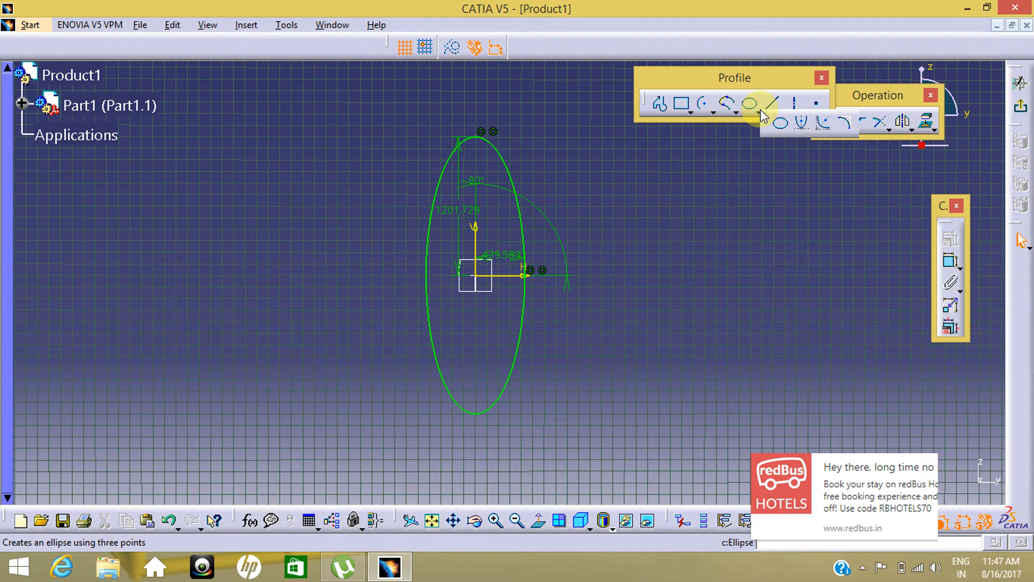
left_click(802, 130)
mouse_move(623, 251)
middle_mouse_down()
mouse_move(190, 148)
mouse_move(423, 222)
mouse_move(455, 182)
middle_mouse_up()
left_click(456, 183)
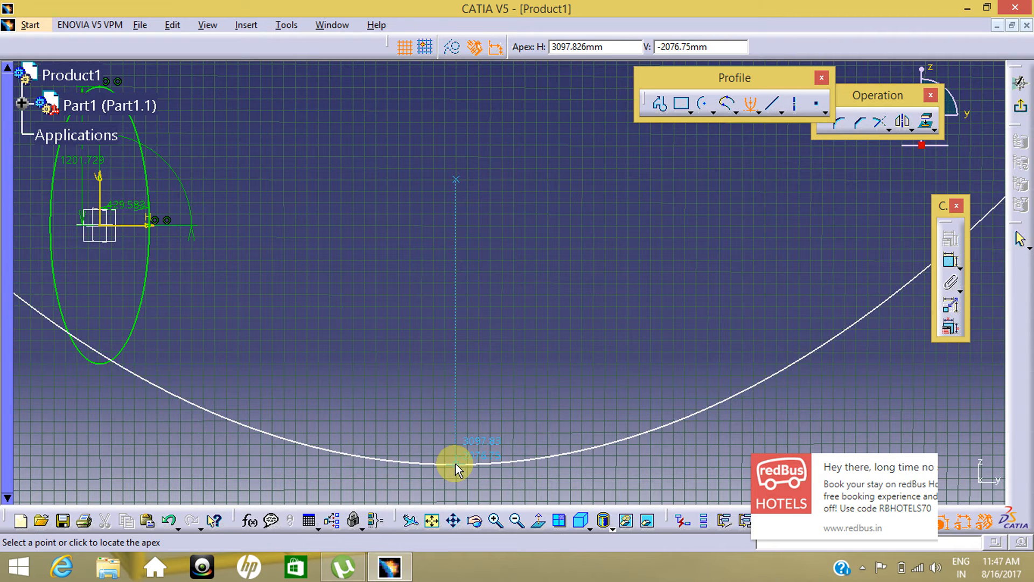
left_click(457, 343)
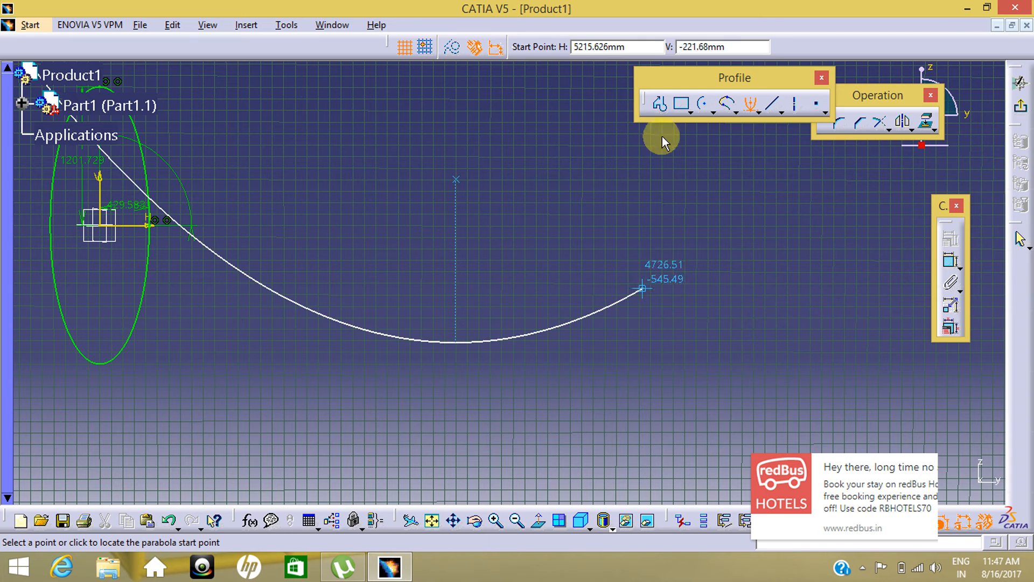
left_click(790, 156)
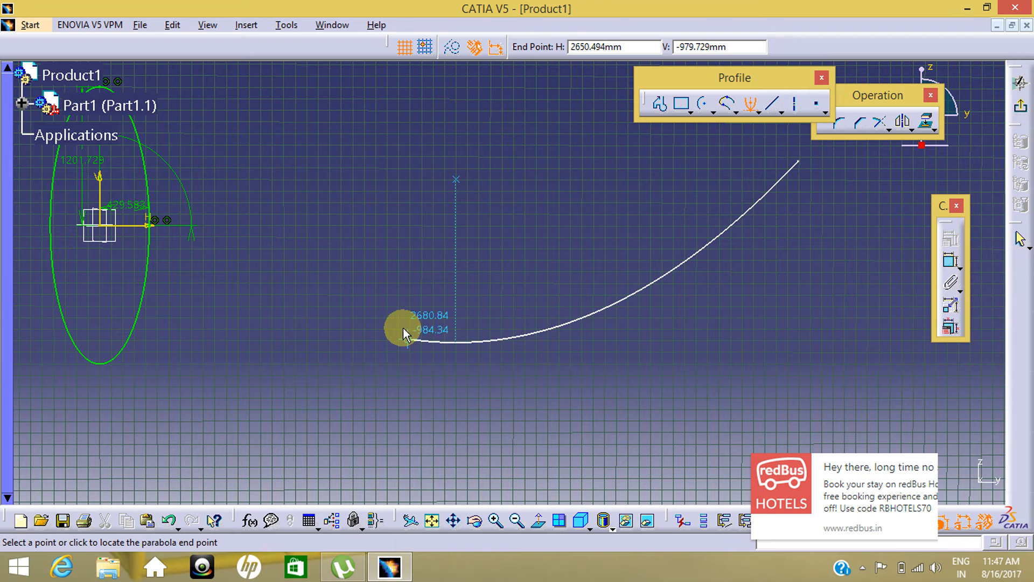
left_click(226, 113)
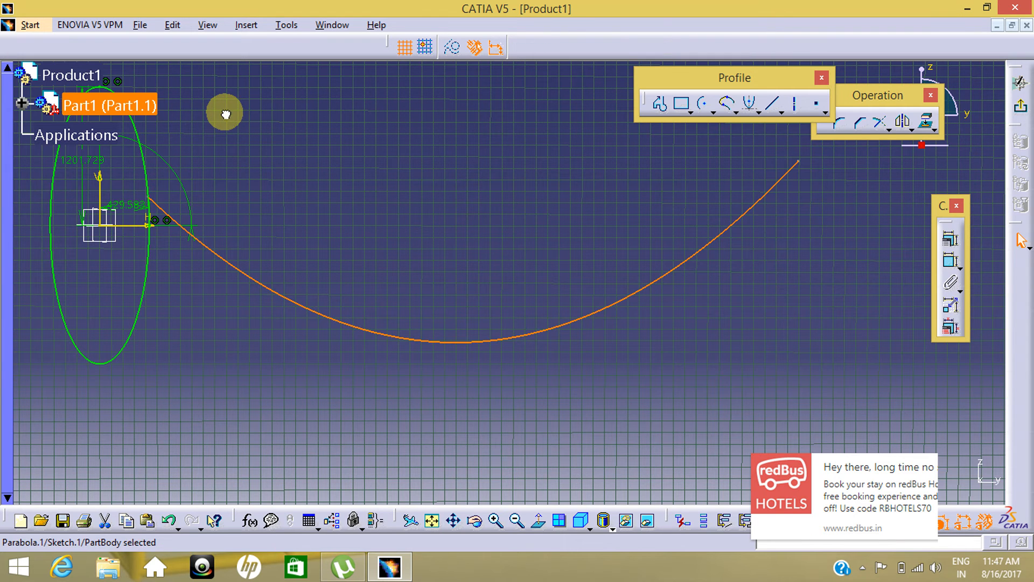
left_click(440, 292)
Draw an upward-opening hyperbola by focus, above and to the left of the ellipse, with an eccentricity of about 1.43
mouse_move(492, 261)
middle_mouse_down()
mouse_move(522, 381)
mouse_move(561, 349)
mouse_move(497, 328)
mouse_move(473, 178)
mouse_move(523, 323)
mouse_move(526, 384)
mouse_move(500, 379)
middle_mouse_up()
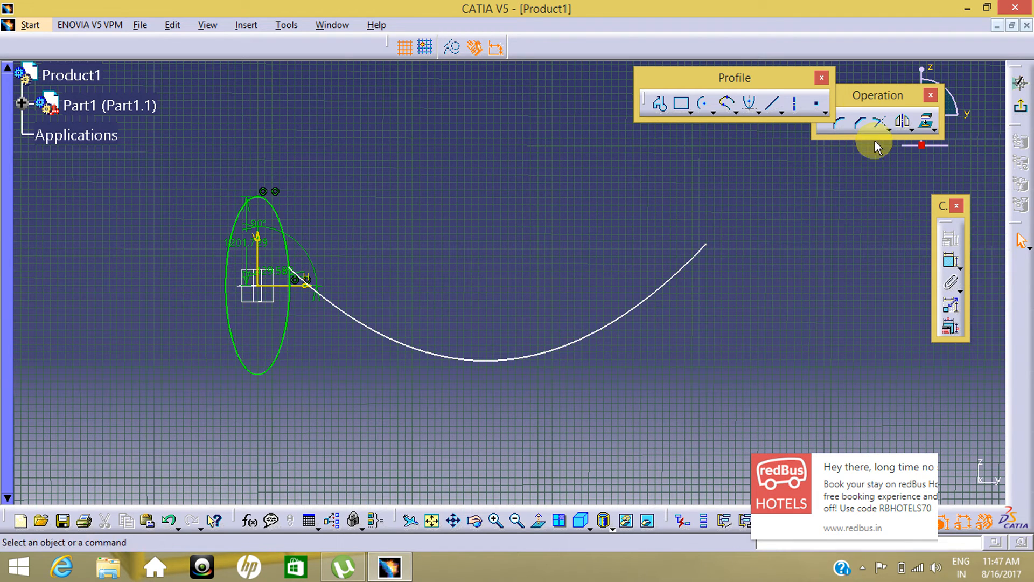
left_click(753, 104)
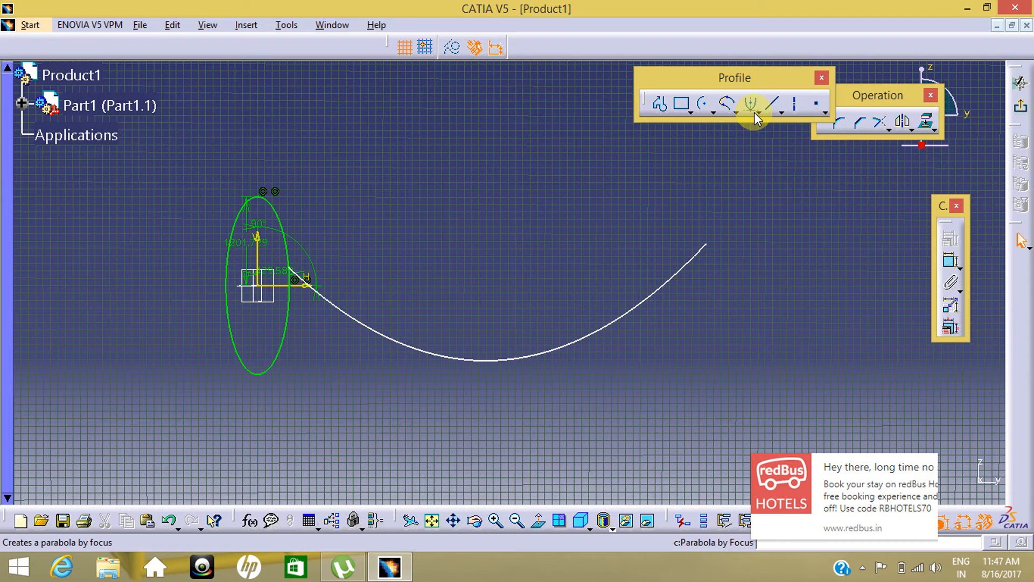
left_click(756, 112)
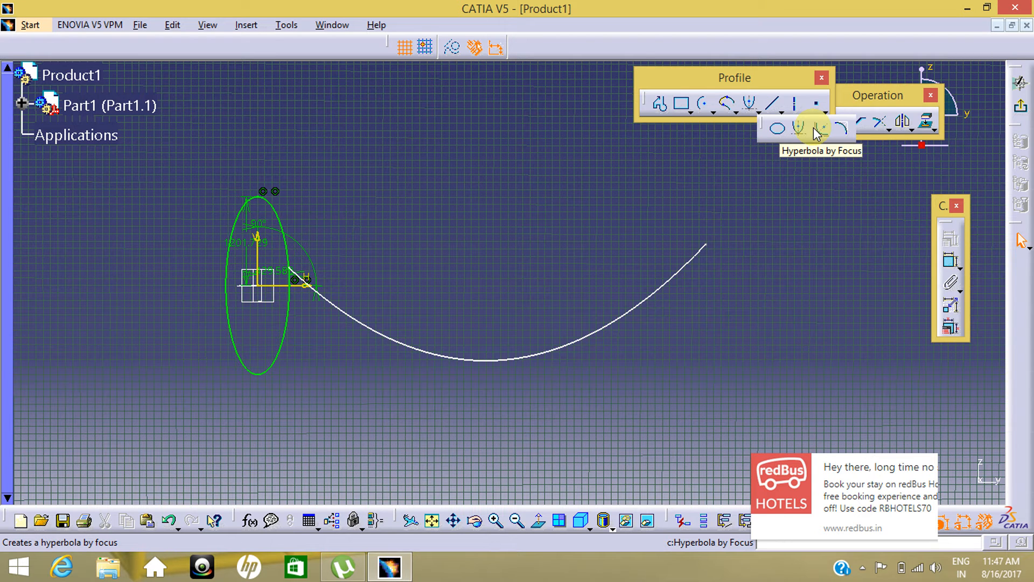
left_click(813, 128)
middle_click_drag(442, 295, 604, 346)
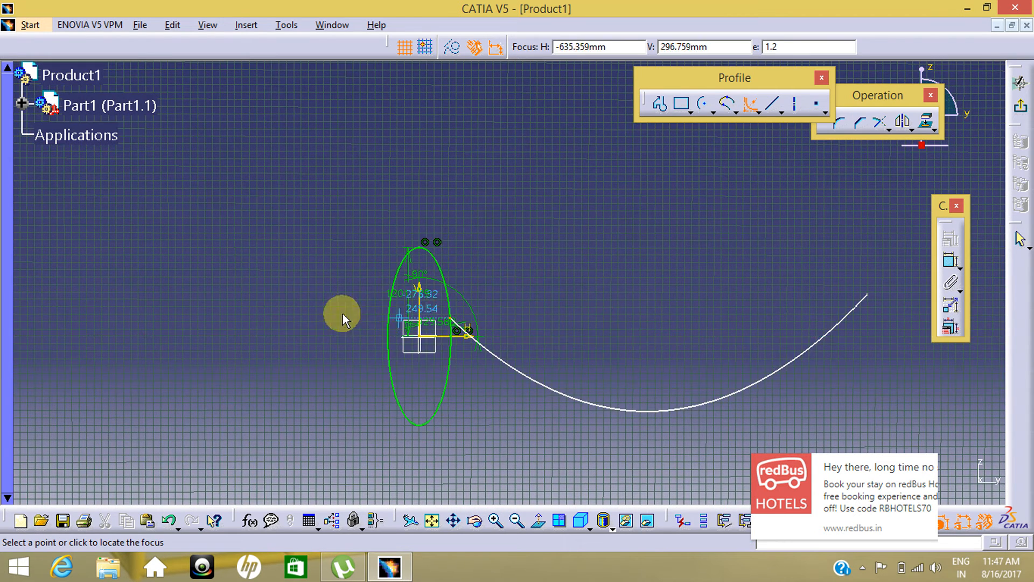
middle_click_drag(342, 314, 681, 257)
left_click(509, 124)
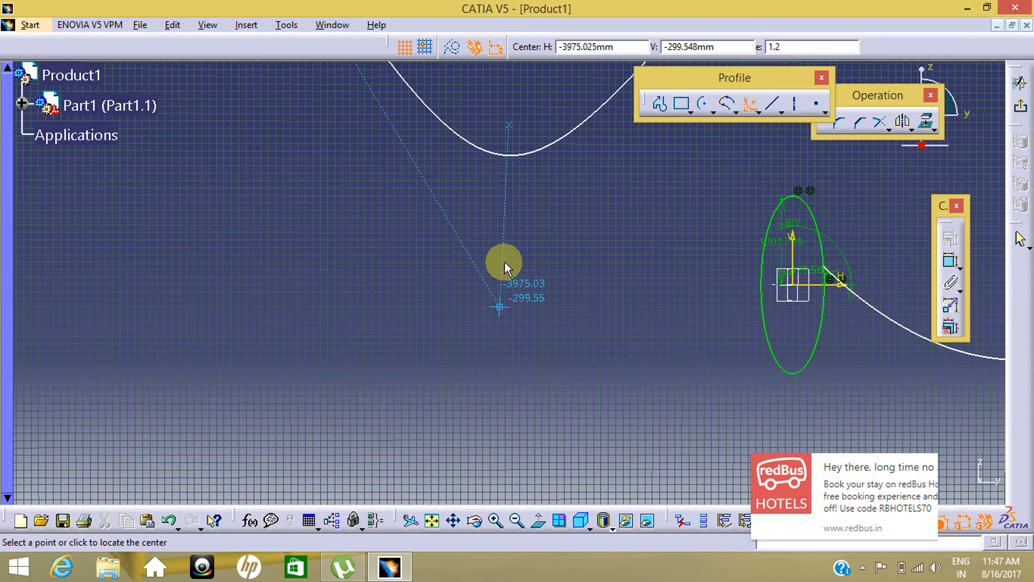
left_click(509, 293)
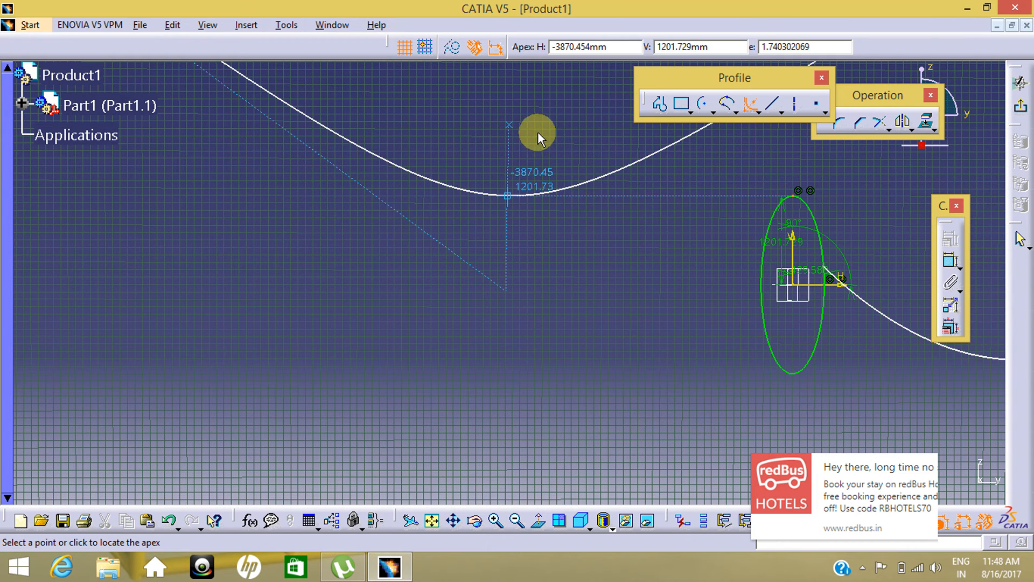
mouse_move(538, 131)
middle_mouse_down()
mouse_move(538, 259)
mouse_move(561, 168)
middle_mouse_up()
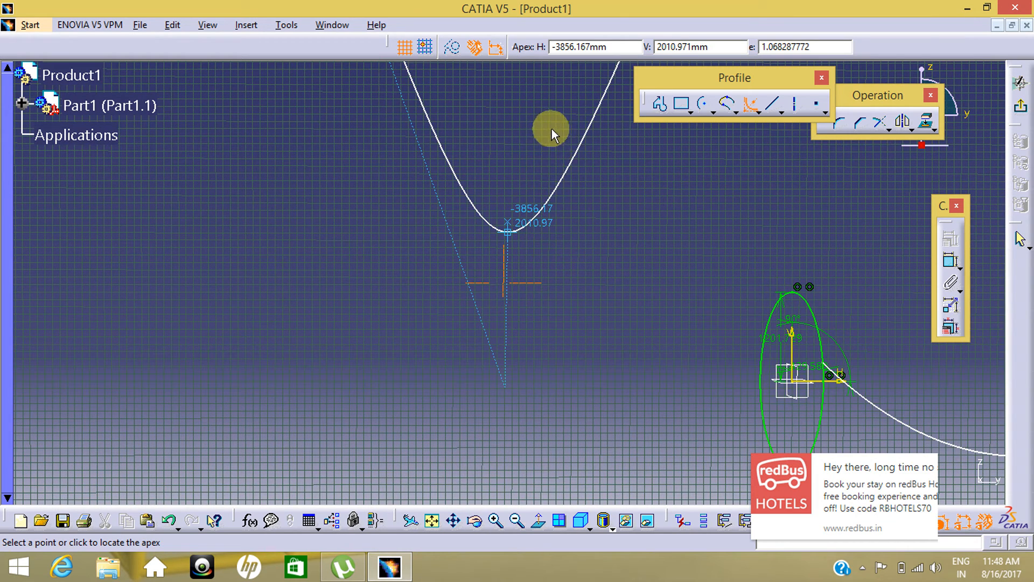
middle_click_drag(552, 129, 554, 157)
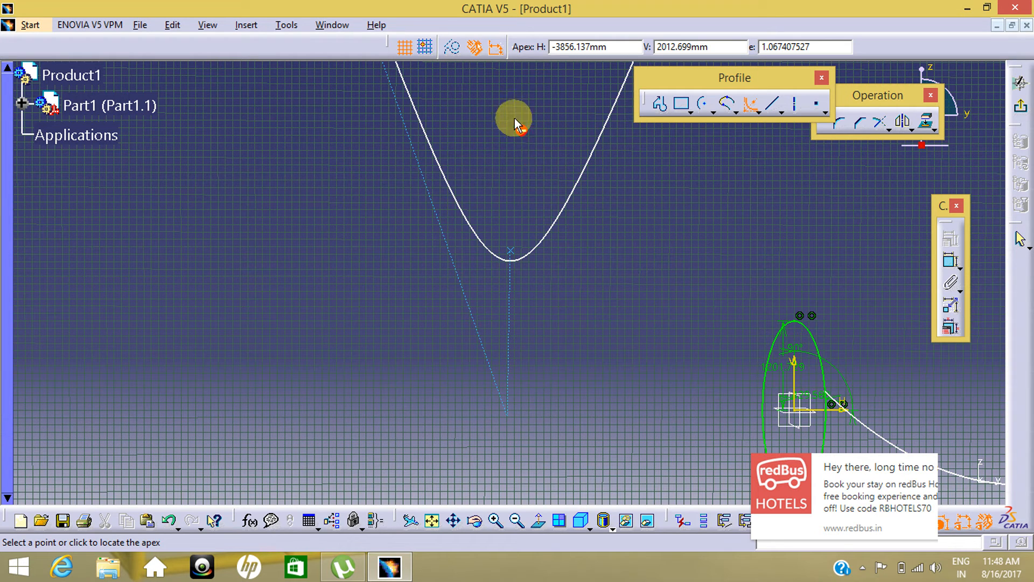
left_click(622, 300)
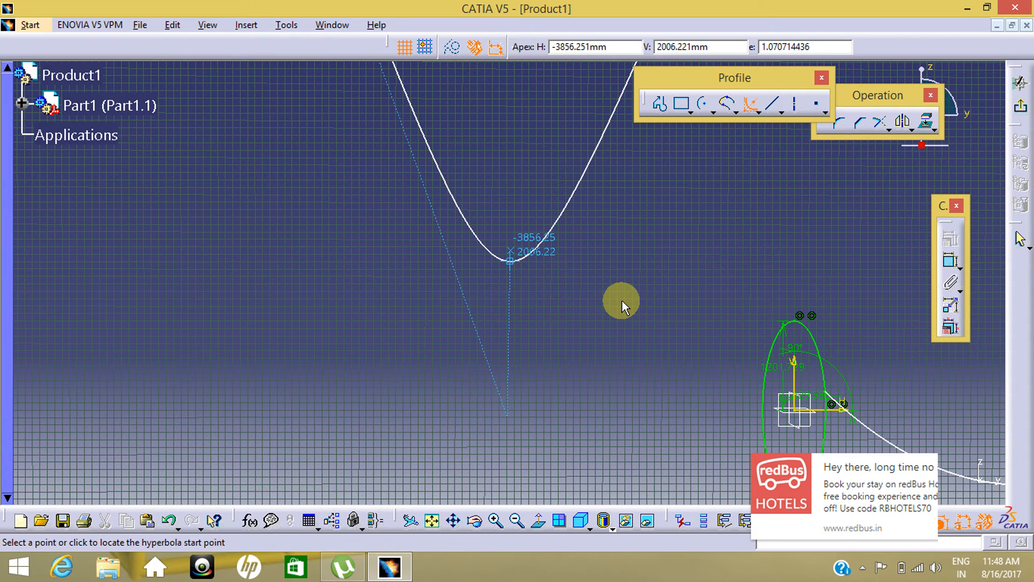
left_click(771, 143)
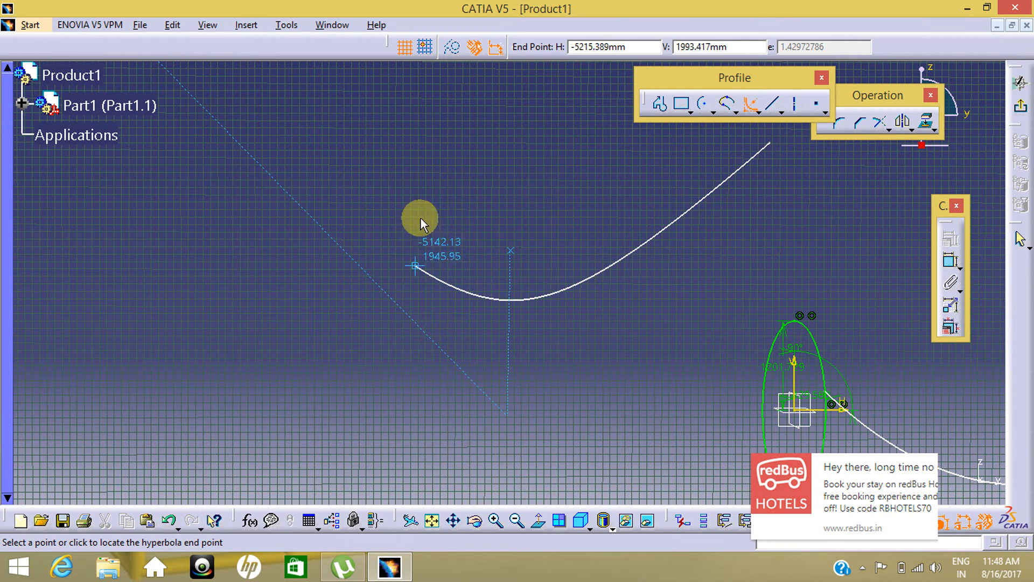
left_click(234, 81)
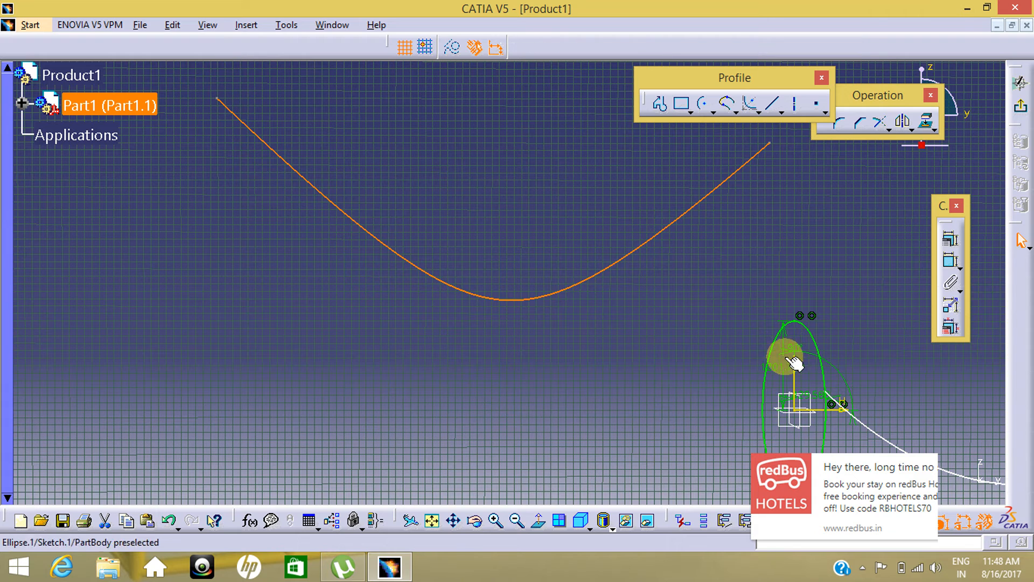
left_click(256, 133)
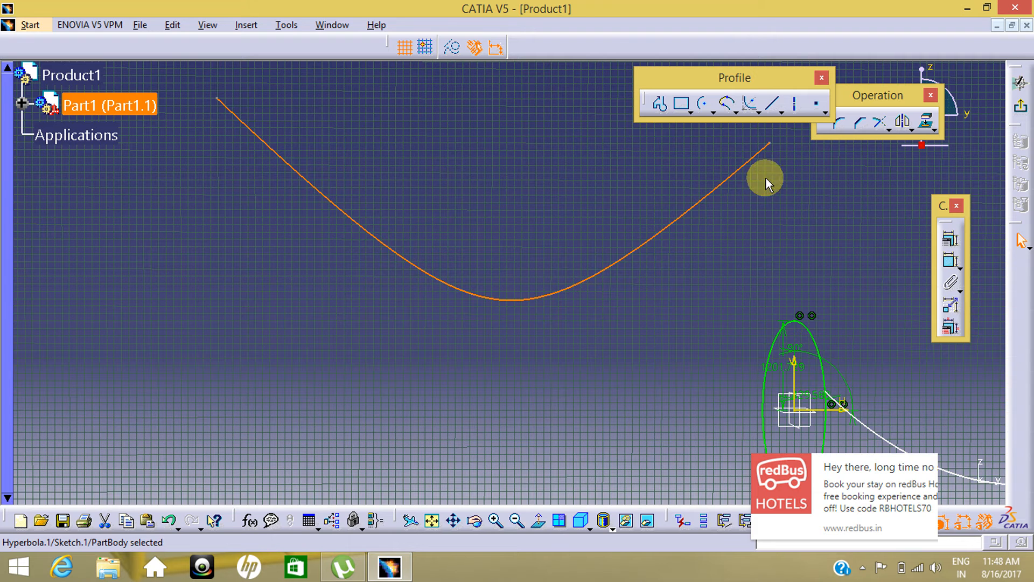
left_click(563, 406)
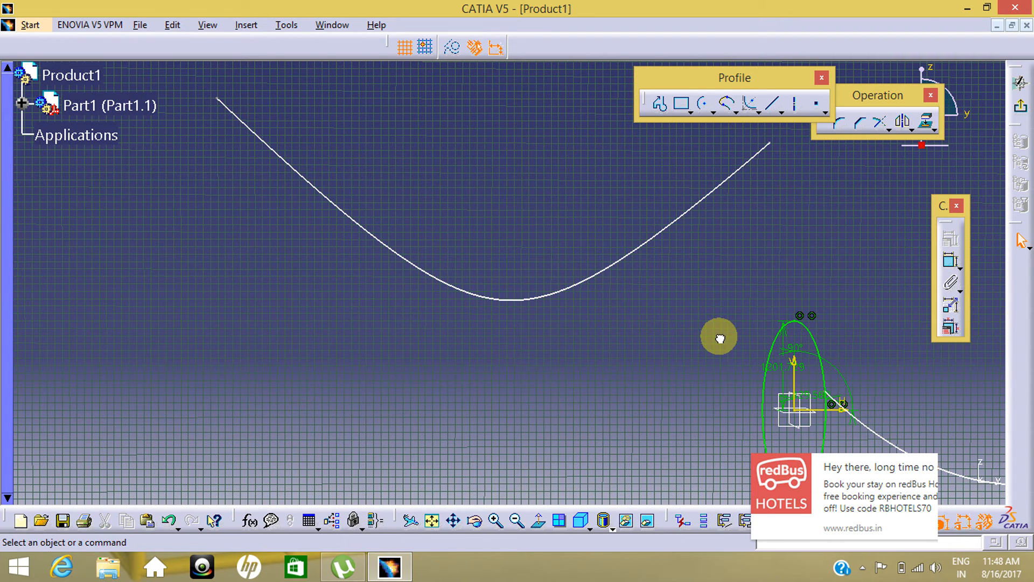
Delete the ellipse, parabola and hyperbola together with their constraints, leaving only the sketch axes
mouse_move(629, 345)
middle_mouse_down()
mouse_move(644, 404)
mouse_move(641, 346)
middle_mouse_up()
left_click(630, 346)
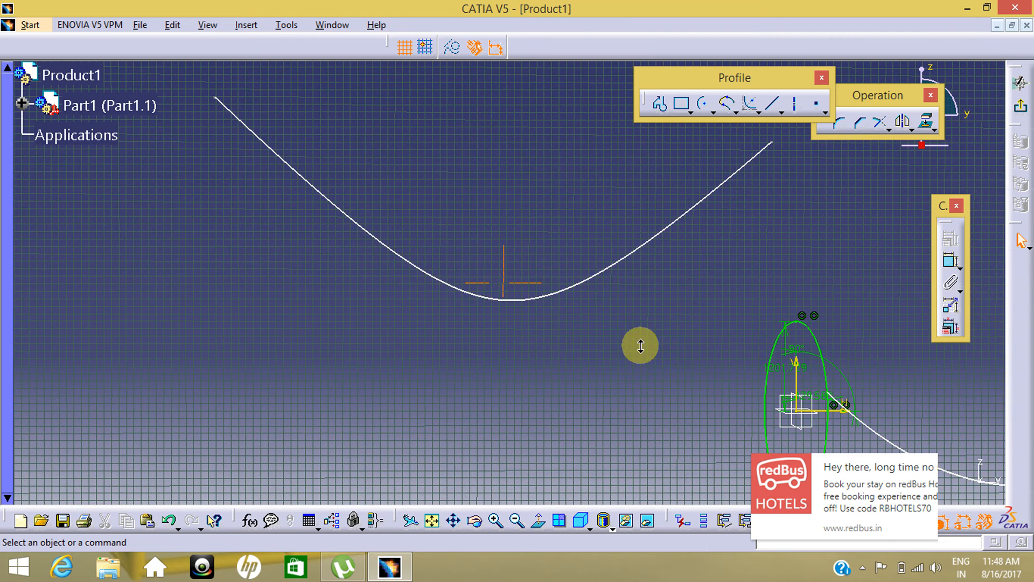
mouse_move(729, 397)
middle_mouse_down()
mouse_move(471, 275)
mouse_move(495, 409)
middle_mouse_up()
left_click(471, 275)
mouse_move(264, 89)
left_mouse_down()
mouse_move(662, 371)
mouse_move(748, 408)
left_mouse_up()
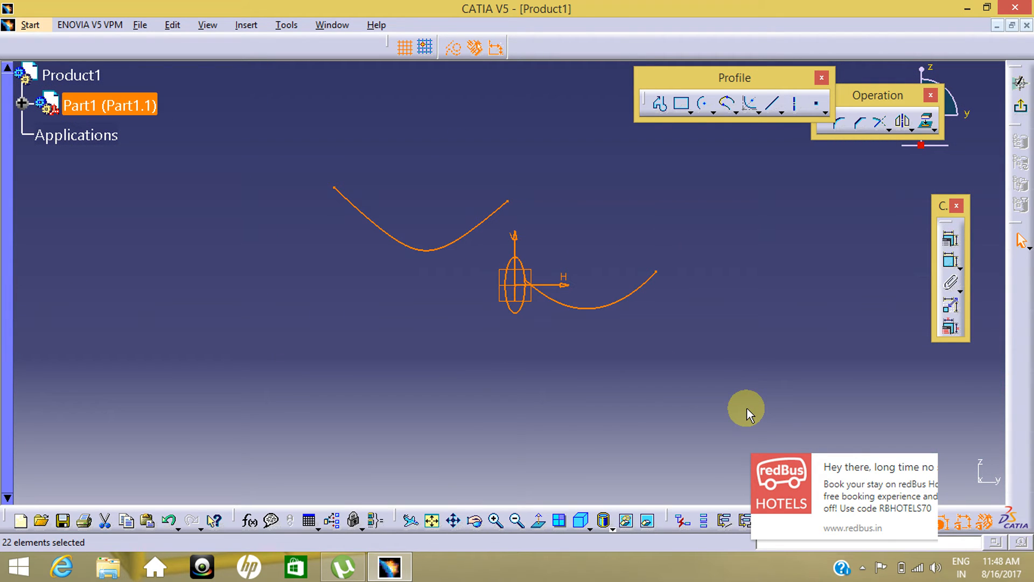
key("Delete")
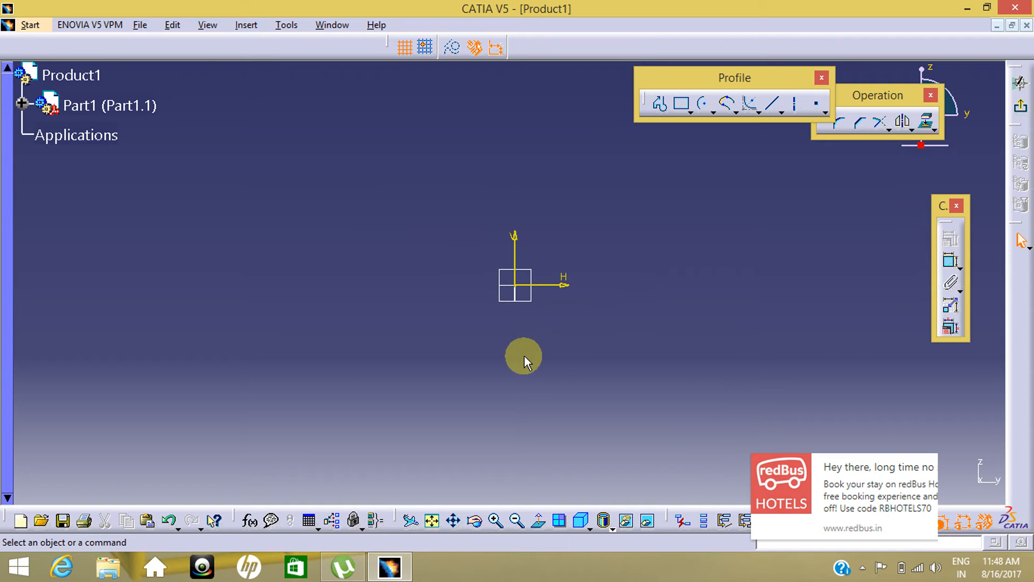
mouse_move(524, 356)
middle_mouse_down()
mouse_move(514, 165)
mouse_move(587, 457)
middle_mouse_up()
left_click(539, 522)
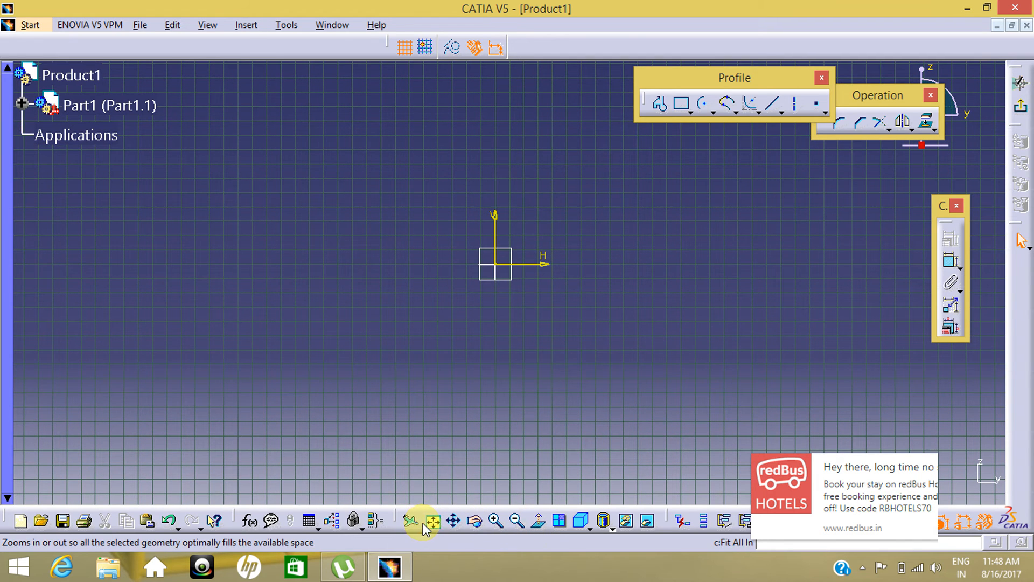
left_click(428, 524)
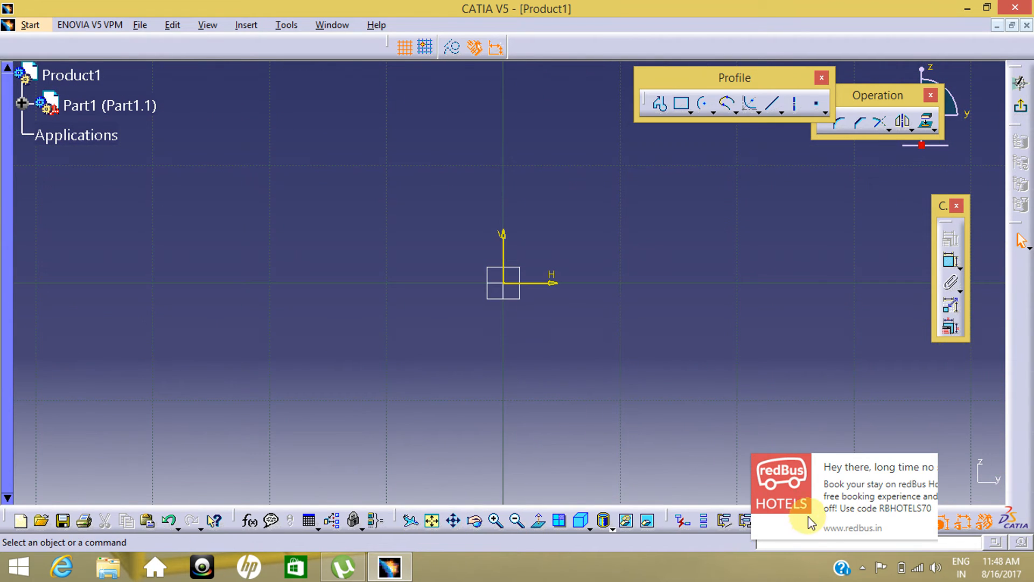
left_click(819, 467)
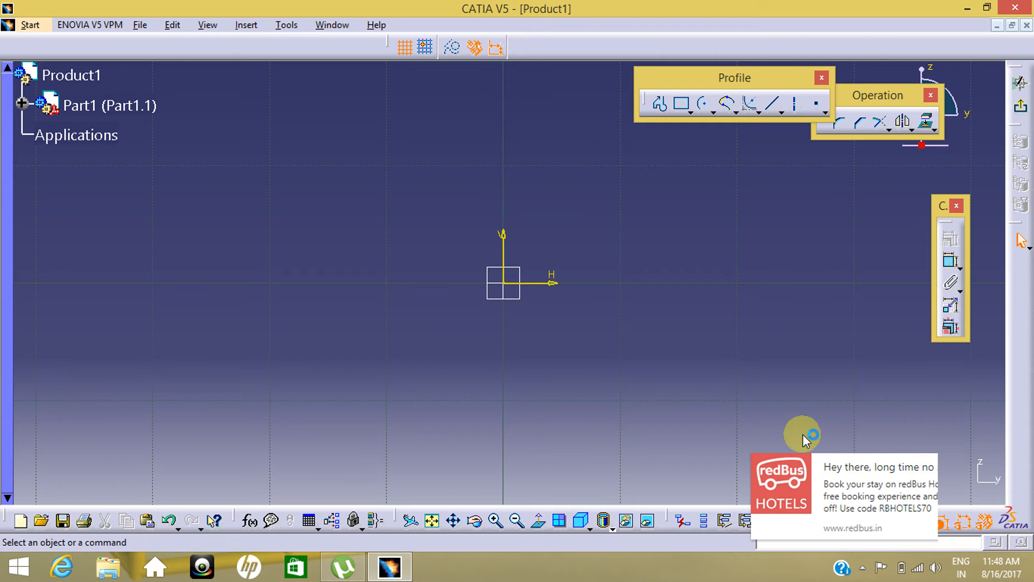
left_click(1025, 7)
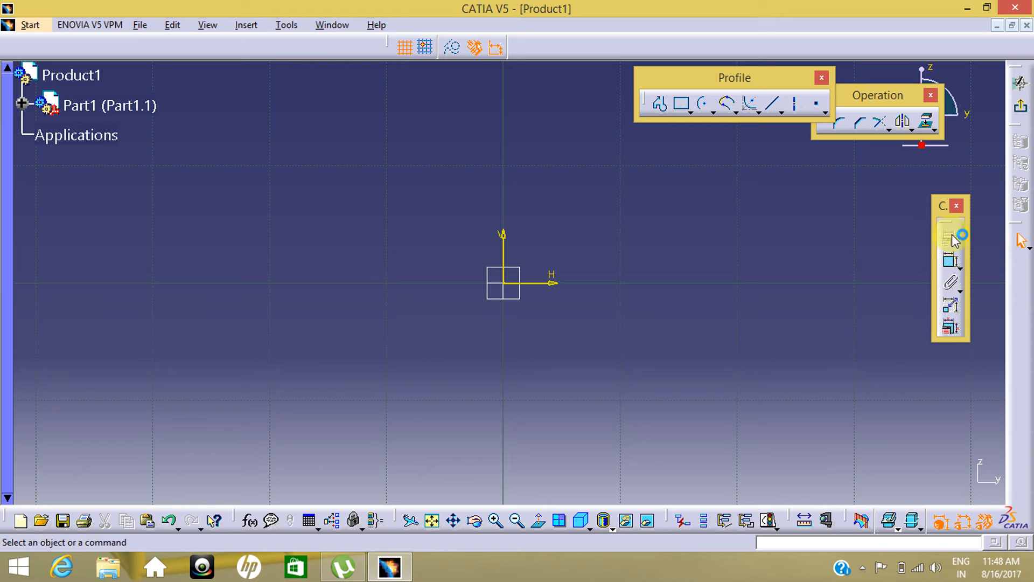
left_click(863, 568)
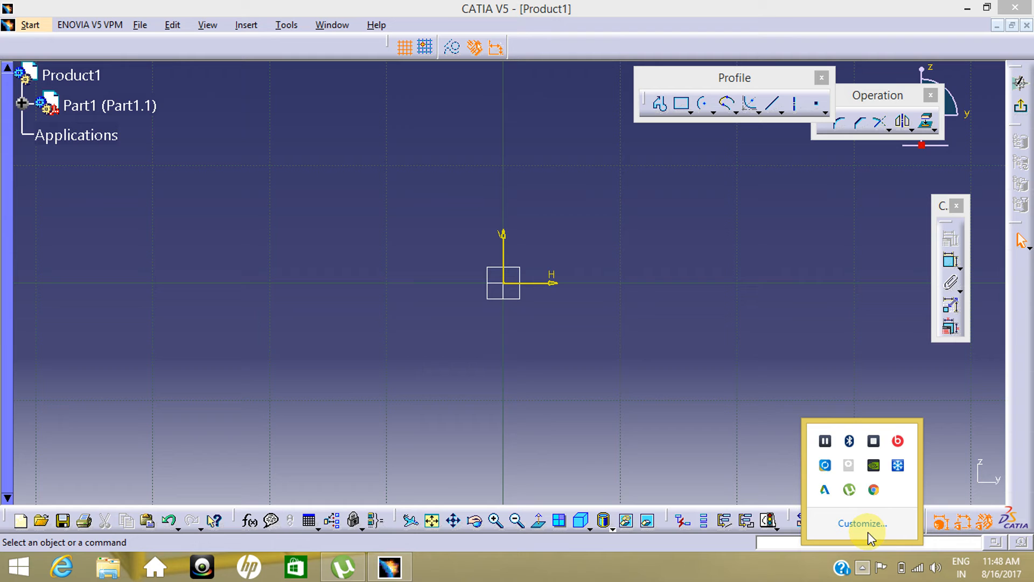
left_click(825, 441)
left_click(694, 354)
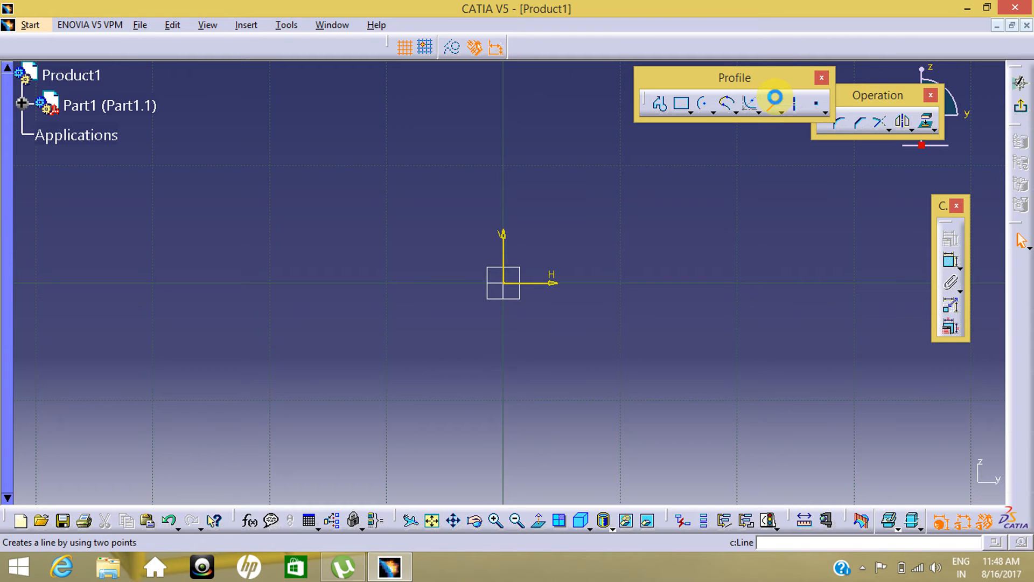
Draw a horizontal line about 33 mm long above the horizontal axis, starting near H 2.7 mm, V 10 mm
left_click(774, 103)
mouse_move(642, 333)
middle_mouse_down()
mouse_move(593, 377)
mouse_move(680, 311)
middle_mouse_up()
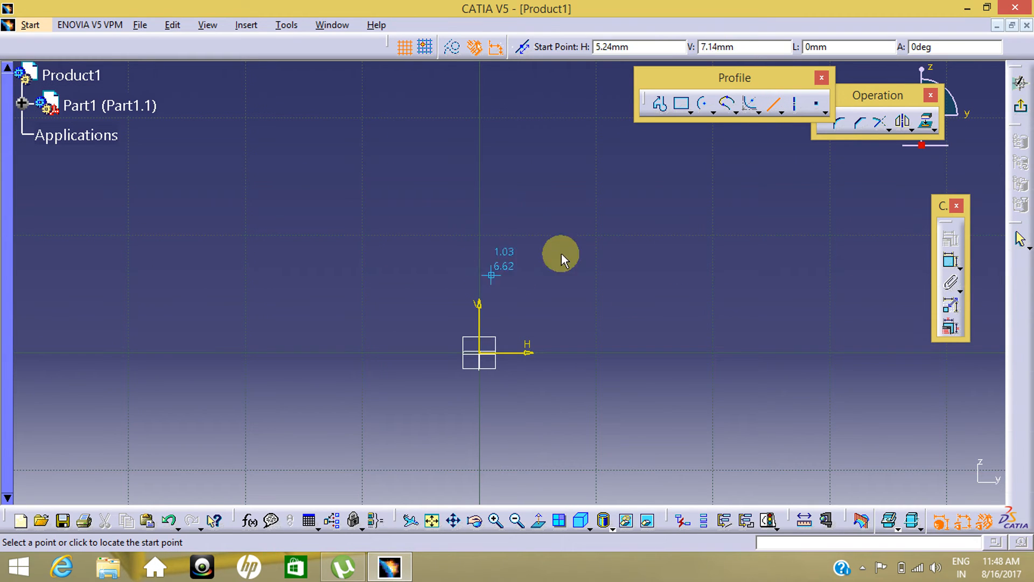
left_click(509, 236)
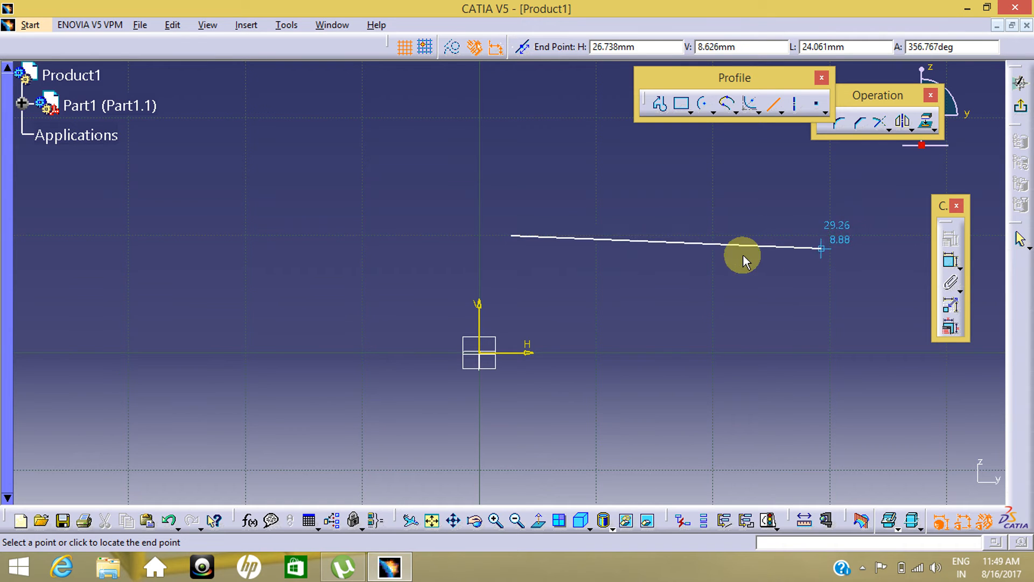
middle_click_drag(744, 256, 617, 237)
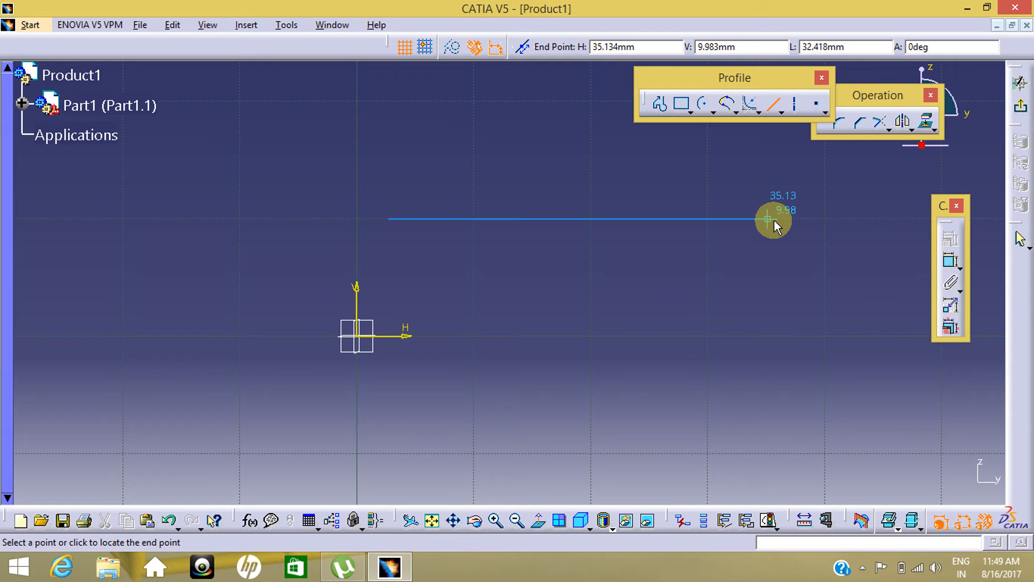
left_click(774, 221)
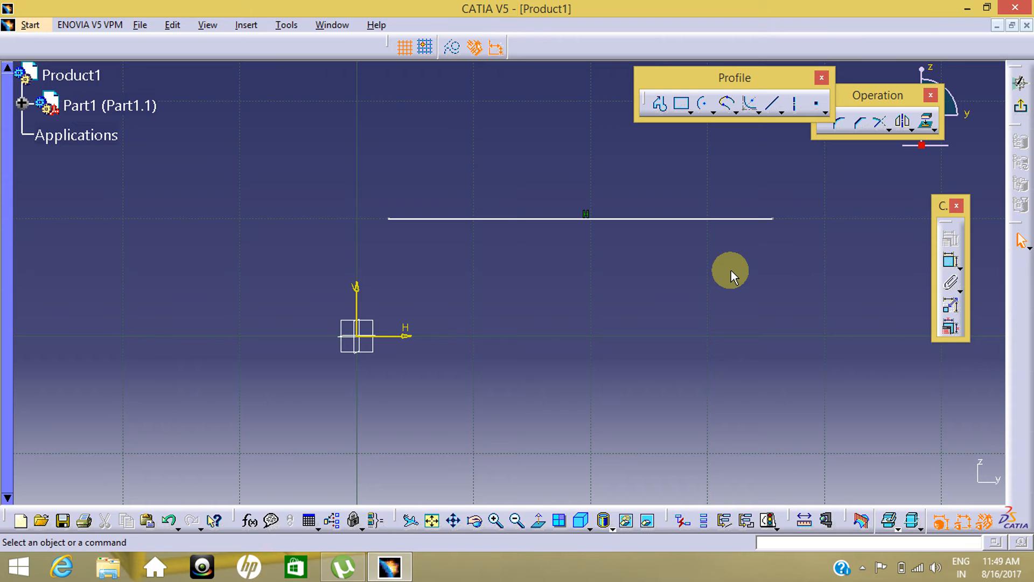
Draw an upward-sloping line about 33 mm long, from a point below the horizontal axis to an endpoint on that axis
left_click(770, 102)
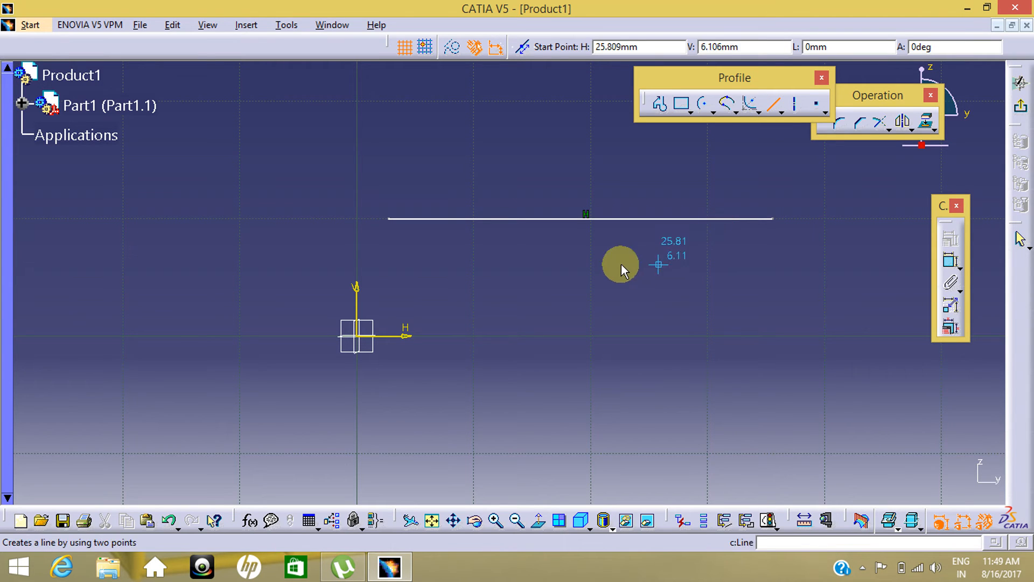
middle_click_drag(686, 199, 695, 134)
left_click(473, 289)
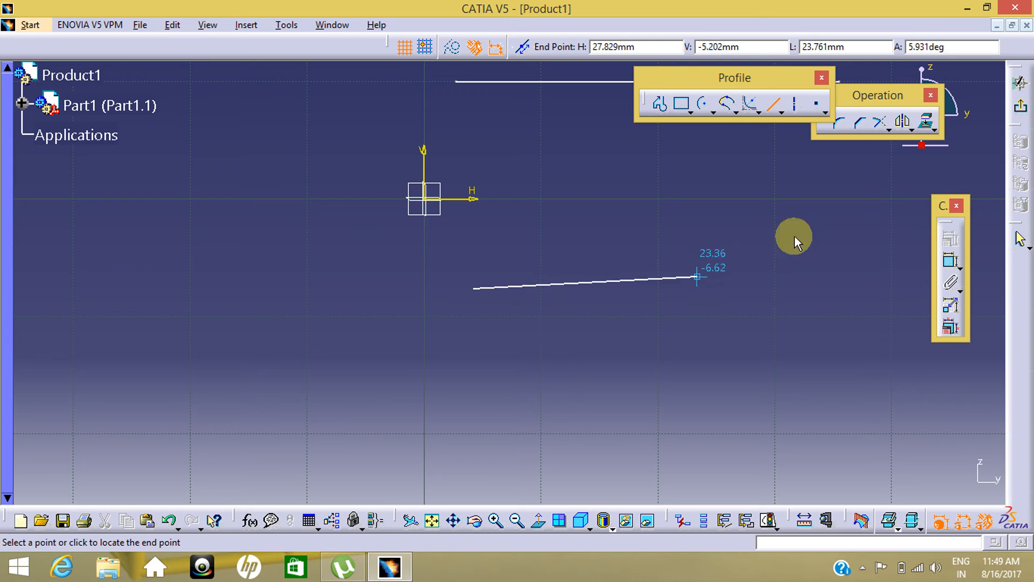
left_click(840, 206)
left_click(783, 291)
middle_click_drag(770, 266, 652, 319)
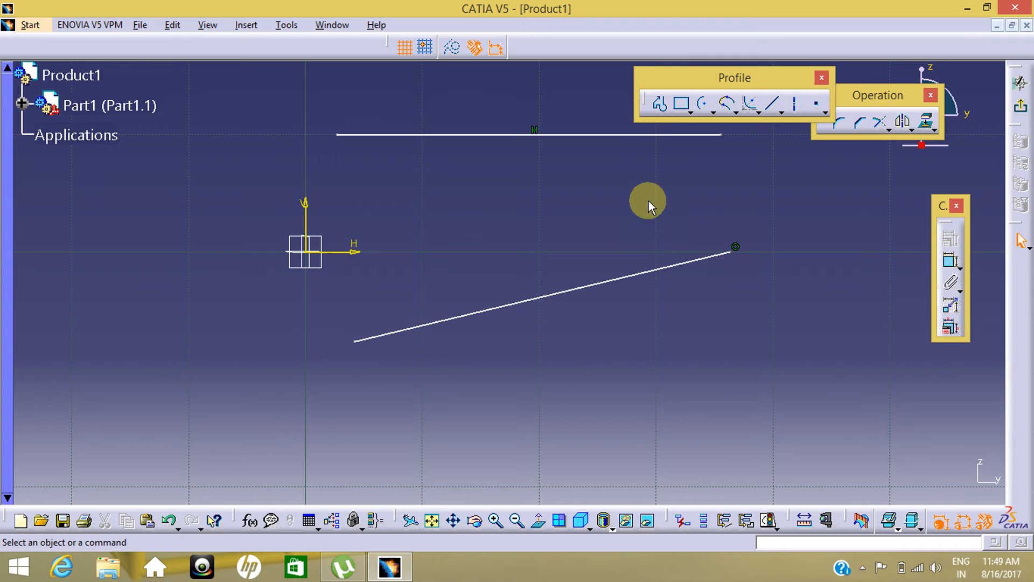
Dimension the horizontal line's length and place the value above the line
mouse_move(619, 189)
middle_mouse_down()
mouse_move(564, 246)
mouse_move(583, 300)
middle_mouse_up()
left_click(573, 275)
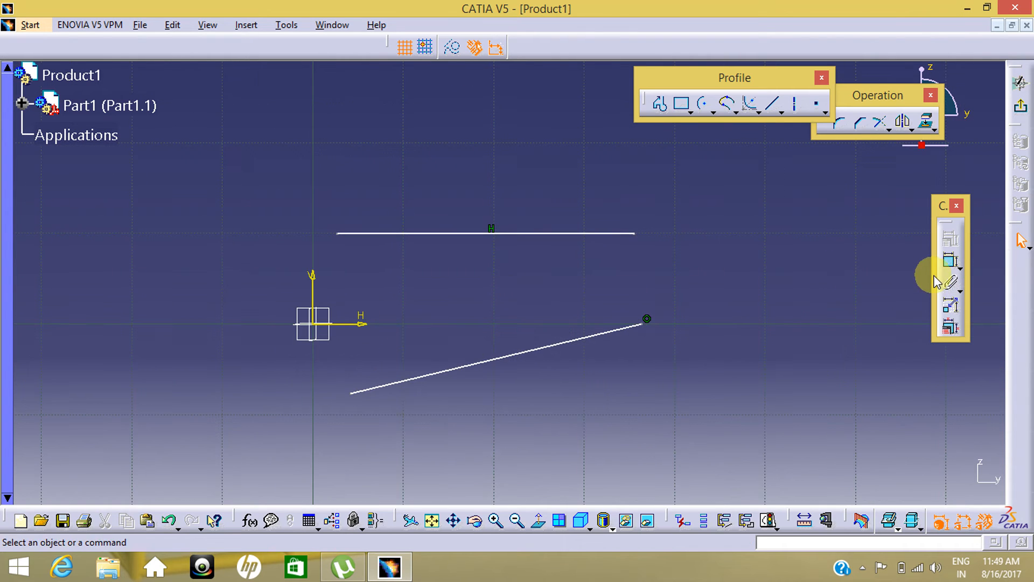
left_click(951, 262)
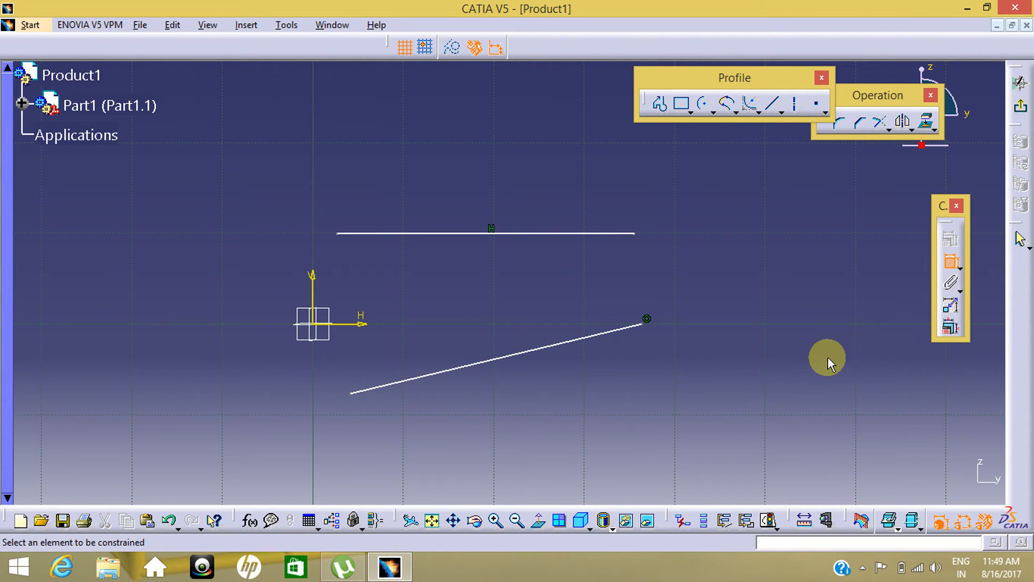
left_click(396, 232)
left_click(509, 223)
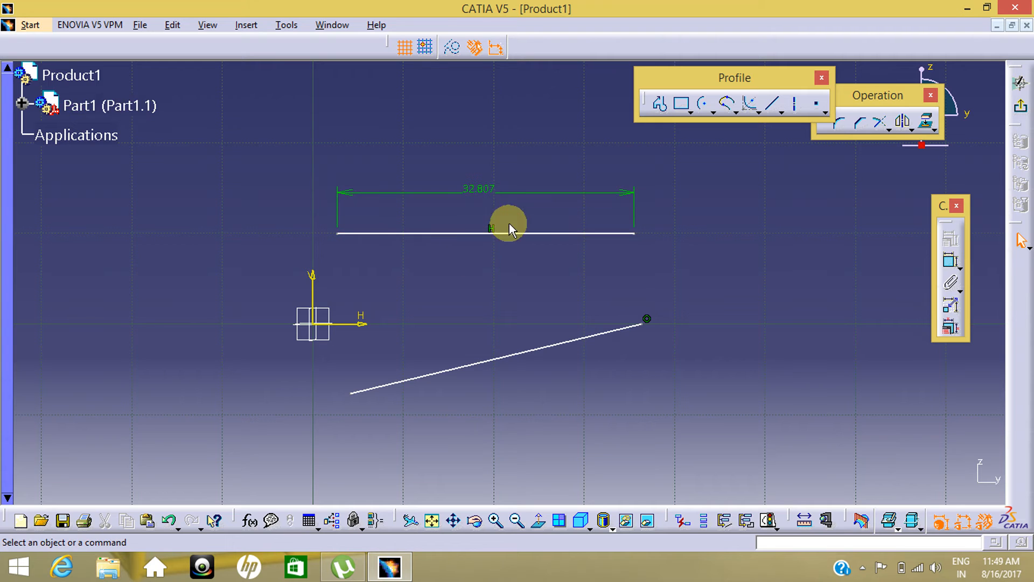
Dimension the distances from the horizontal line's left endpoint to the vertical axis and to the horizontal axis
left_click(951, 262)
left_click(338, 234)
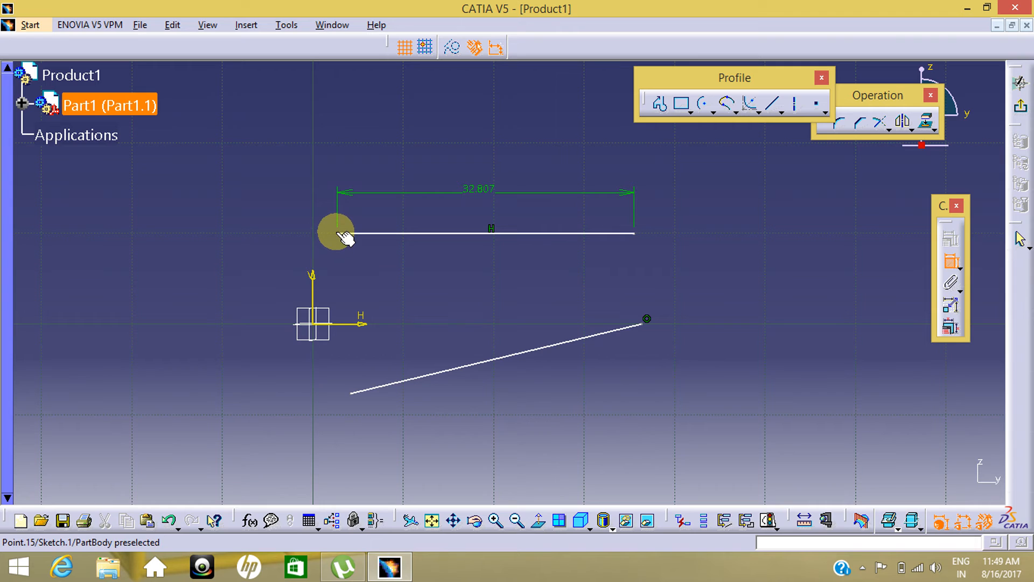
left_click(311, 282)
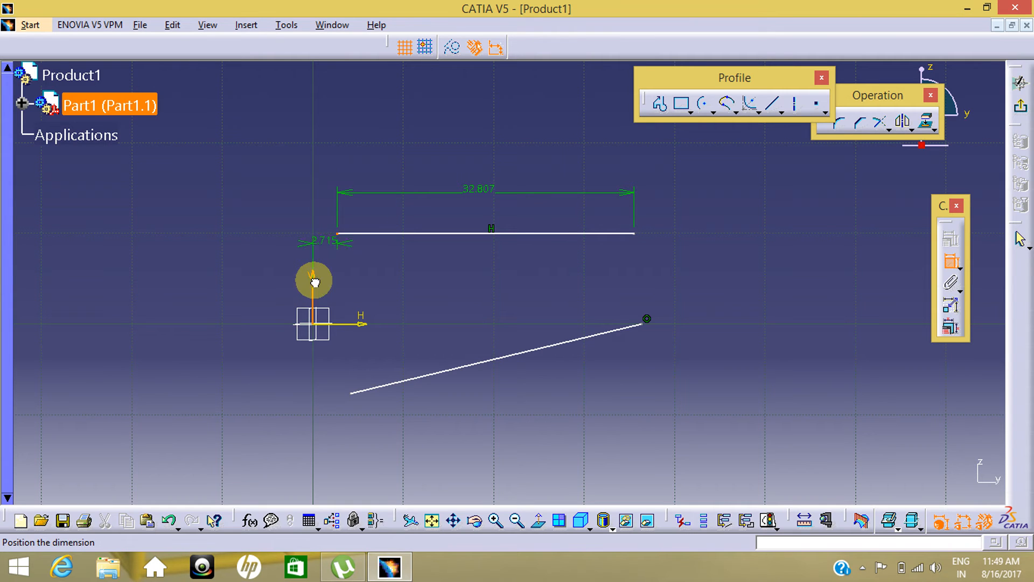
left_click(316, 209)
left_click(951, 262)
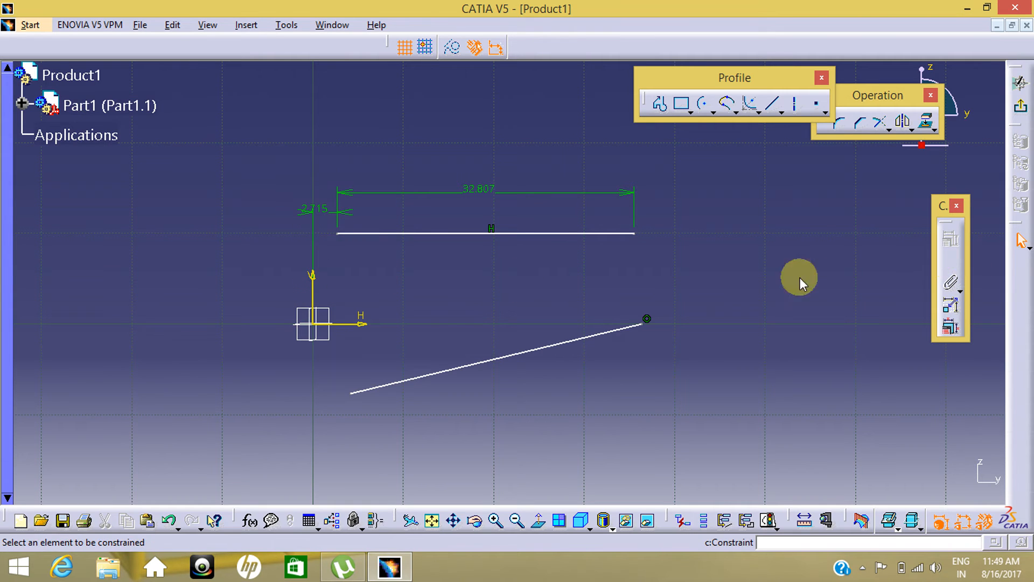
left_click(335, 233)
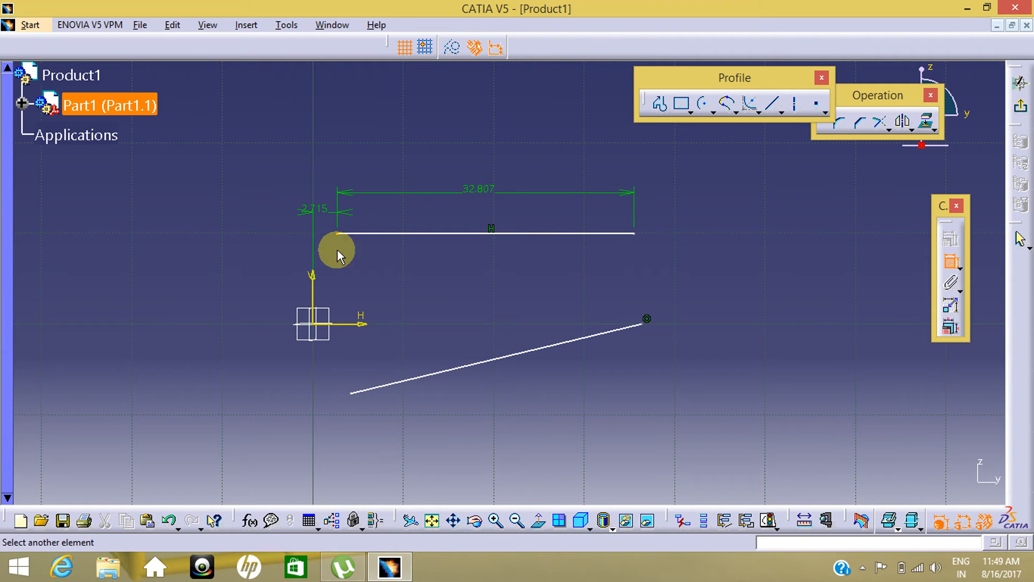
left_click(341, 323)
left_click(339, 279)
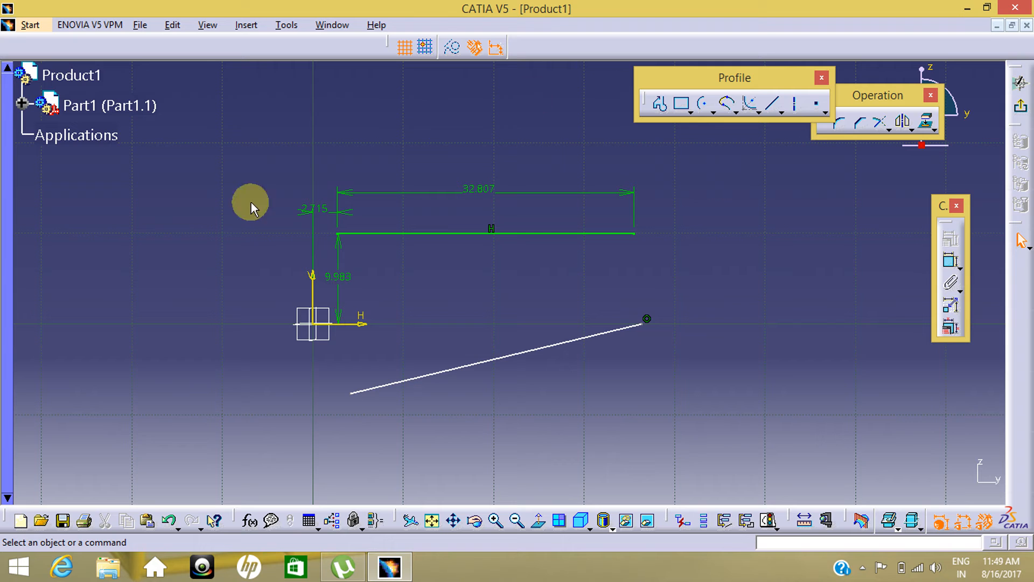
left_click(619, 326)
Dimension the sloping line's length and place the value below the line
middle_click_drag(558, 317, 541, 282)
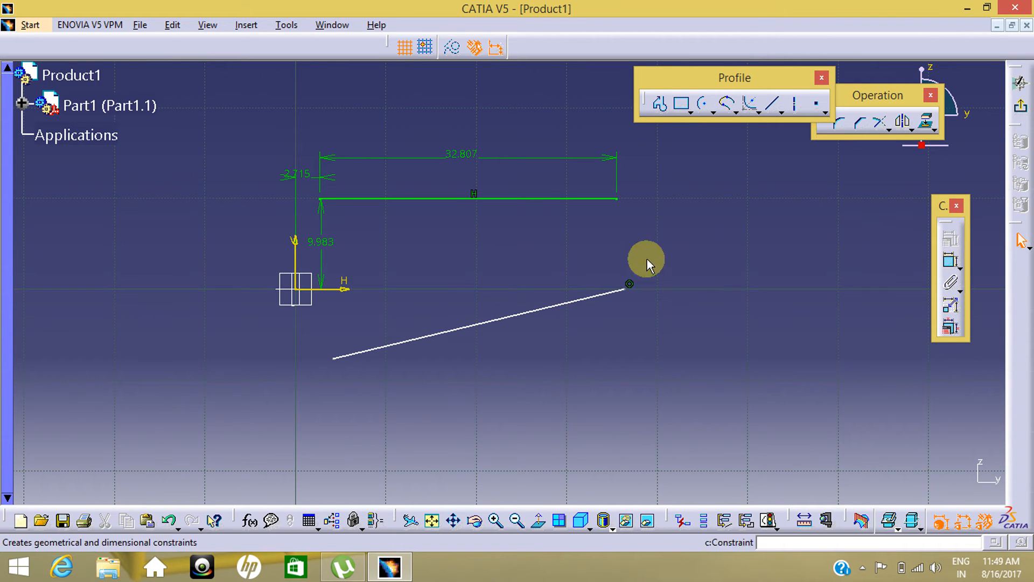
mouse_move(699, 243)
left_mouse_down()
mouse_move(464, 349)
mouse_move(318, 430)
mouse_move(301, 450)
left_mouse_up()
left_click(642, 409)
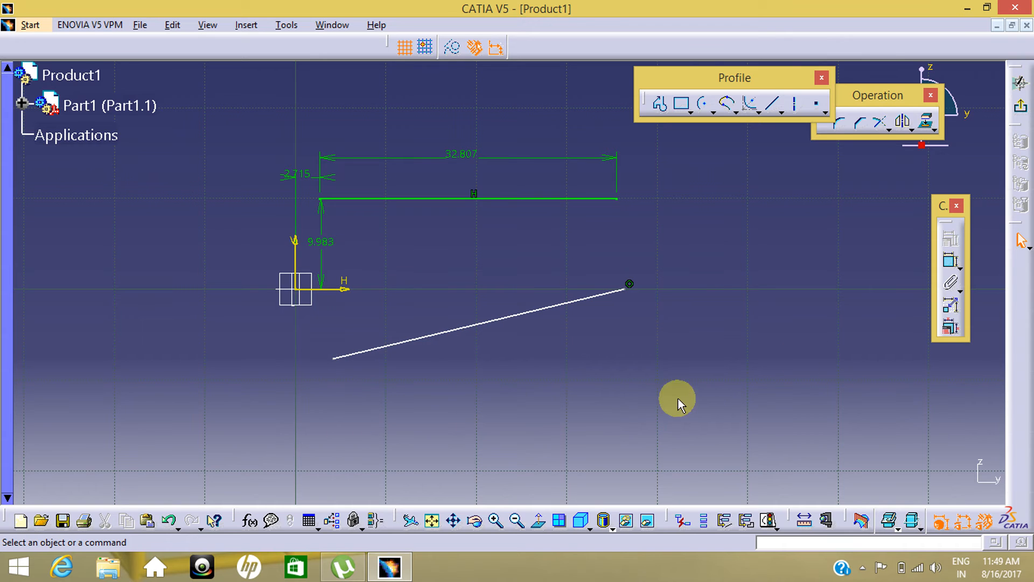
left_click(951, 261)
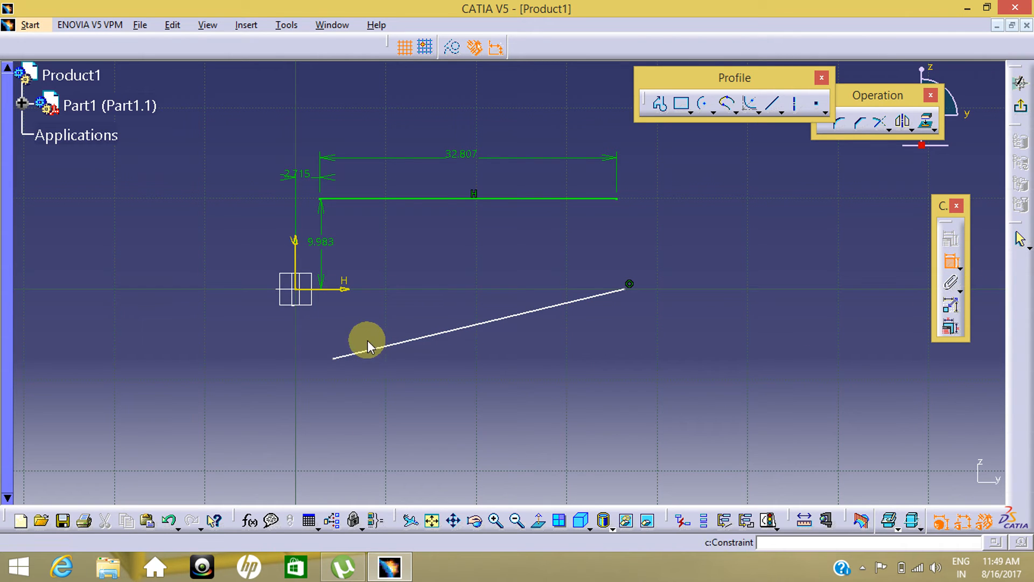
left_click(461, 337)
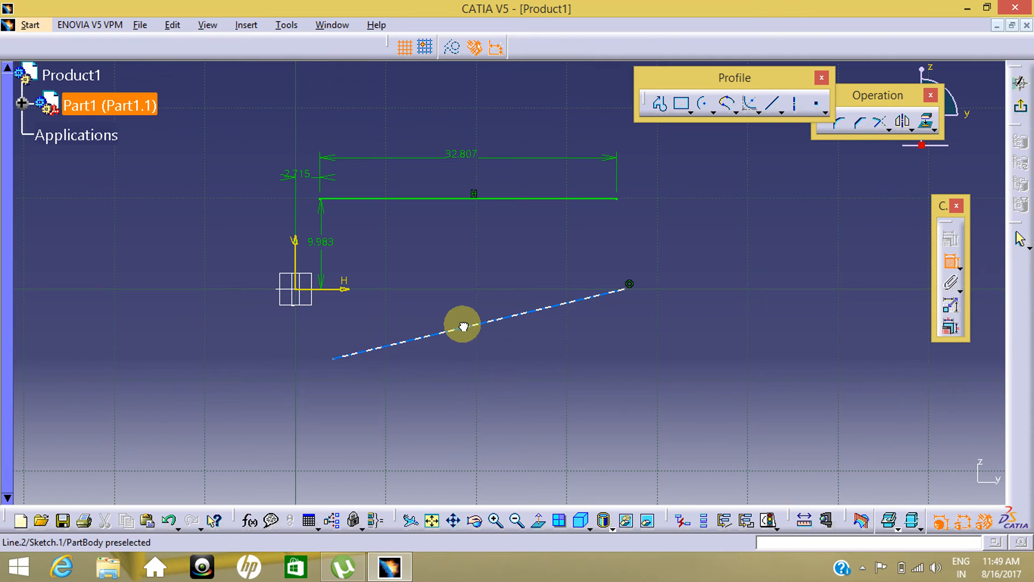
left_click(472, 349)
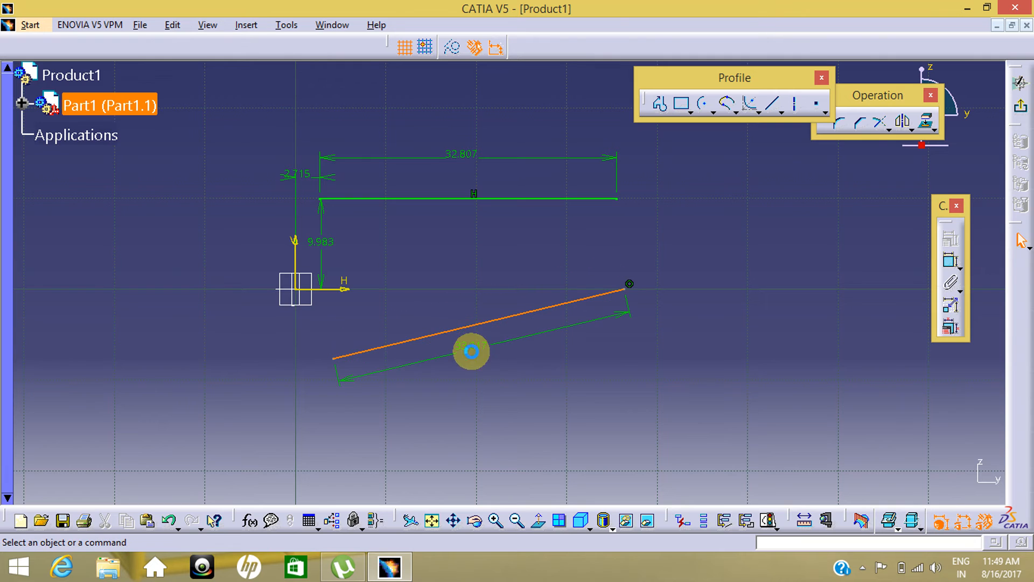
Dimension the distances from the sloping line's lower-left endpoint to the vertical axis and to the horizontal axis
left_click(952, 266)
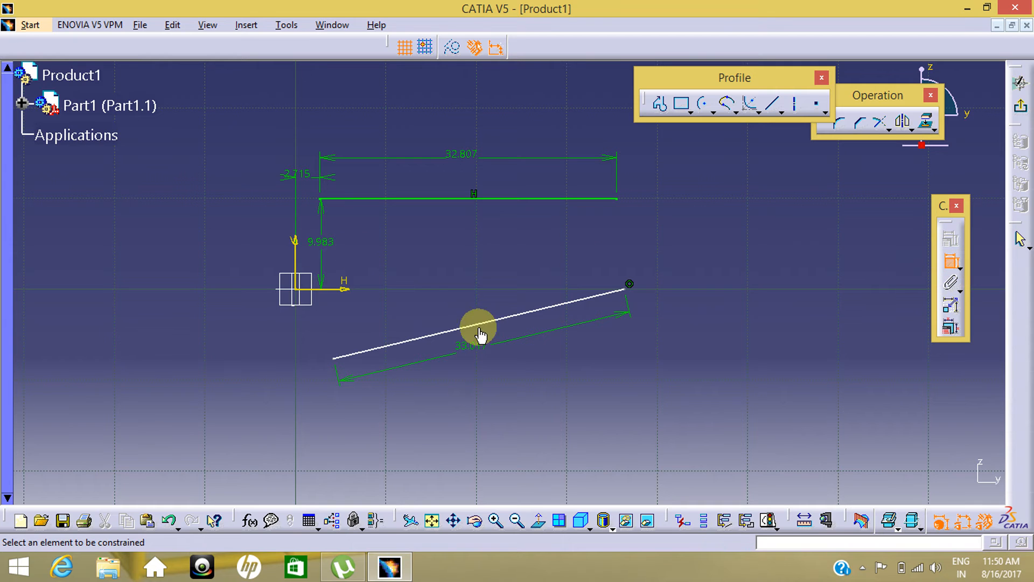
left_click(295, 254)
left_click(333, 350)
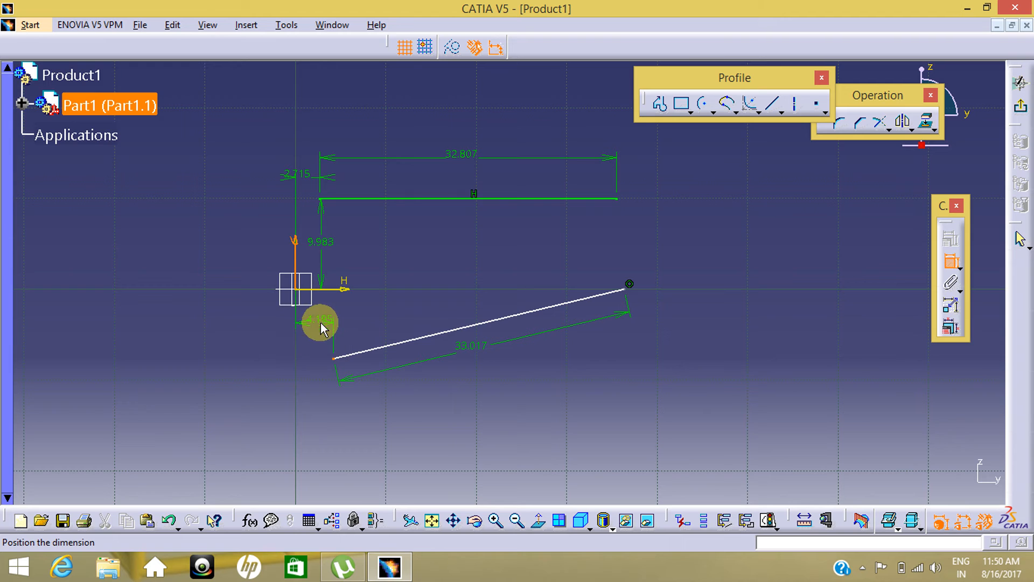
left_click(322, 328)
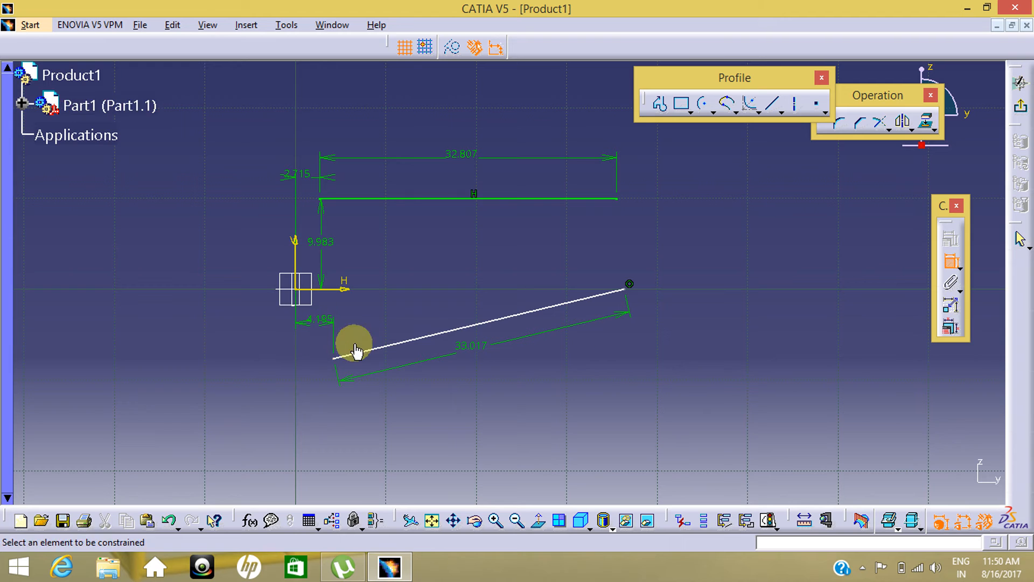
left_click(325, 290)
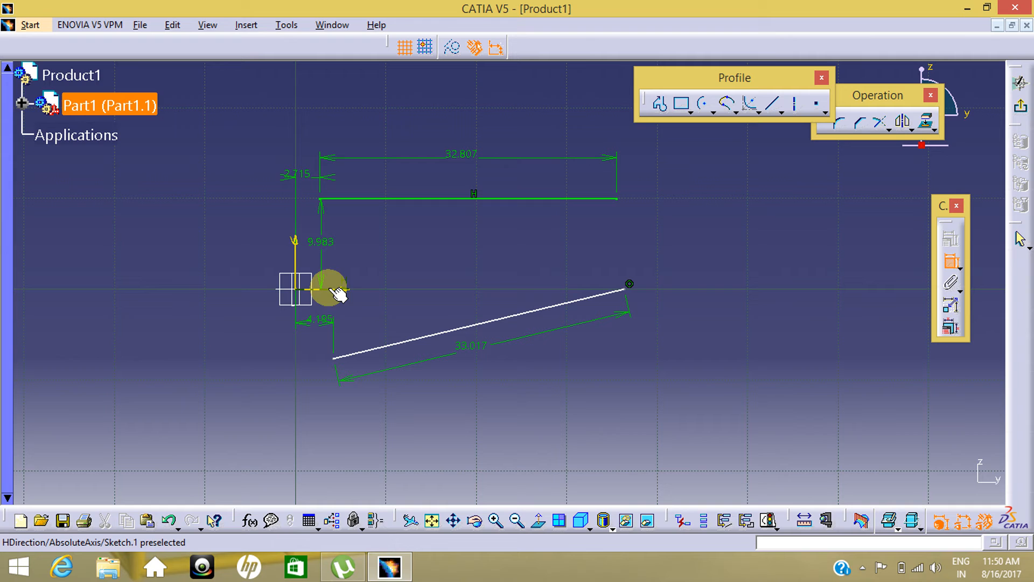
left_click(337, 357)
left_click(343, 325)
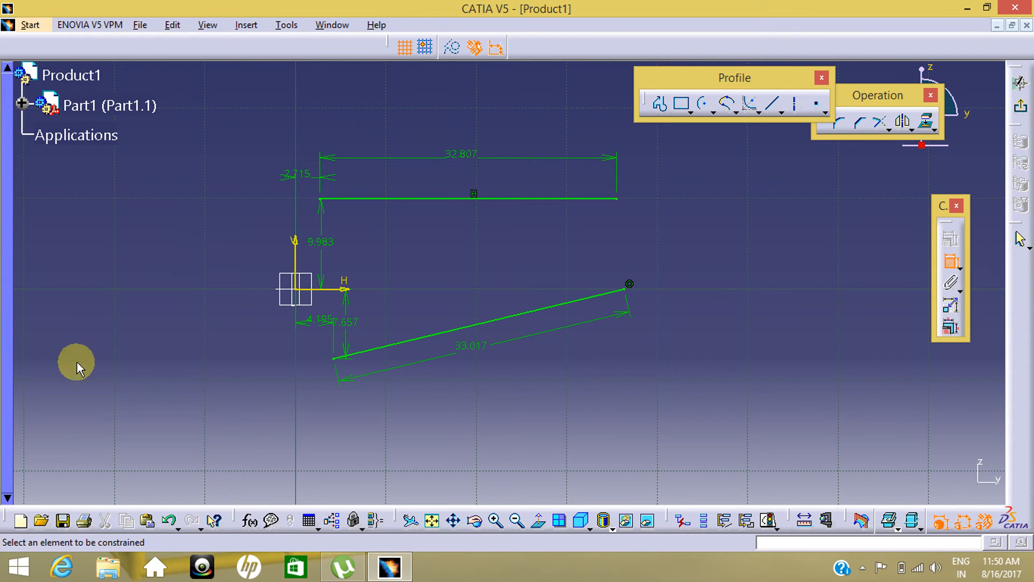
left_click(362, 350)
left_click(449, 237)
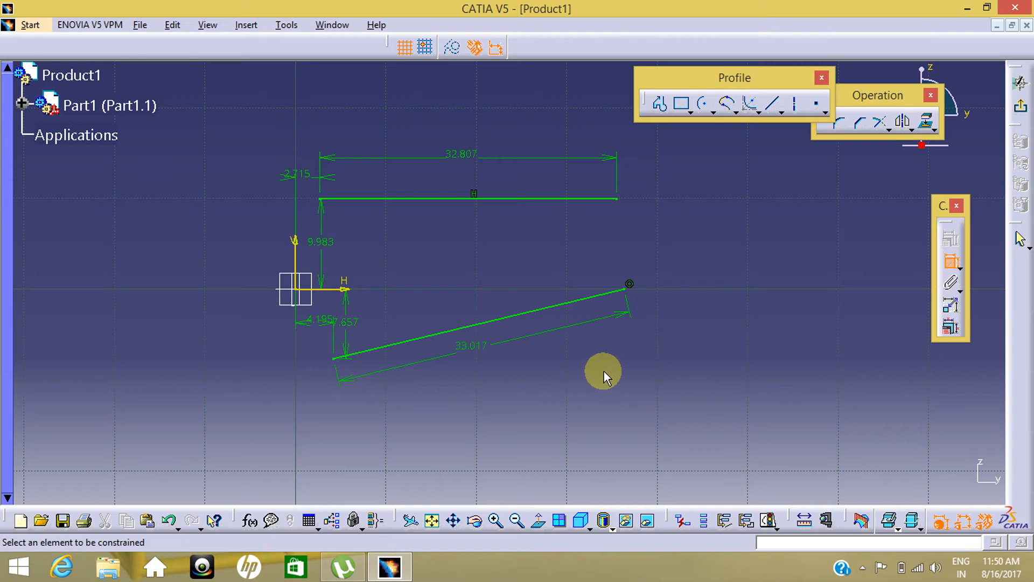
Delete the coincidence constraint at the sloping line's upper-right endpoint
middle_click_drag(539, 354, 551, 390)
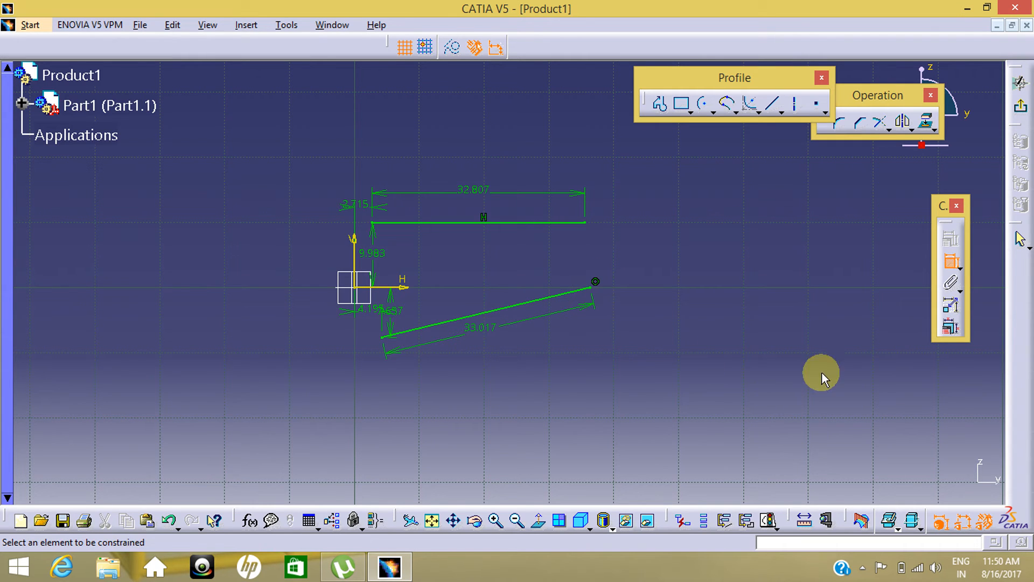
left_click(951, 261)
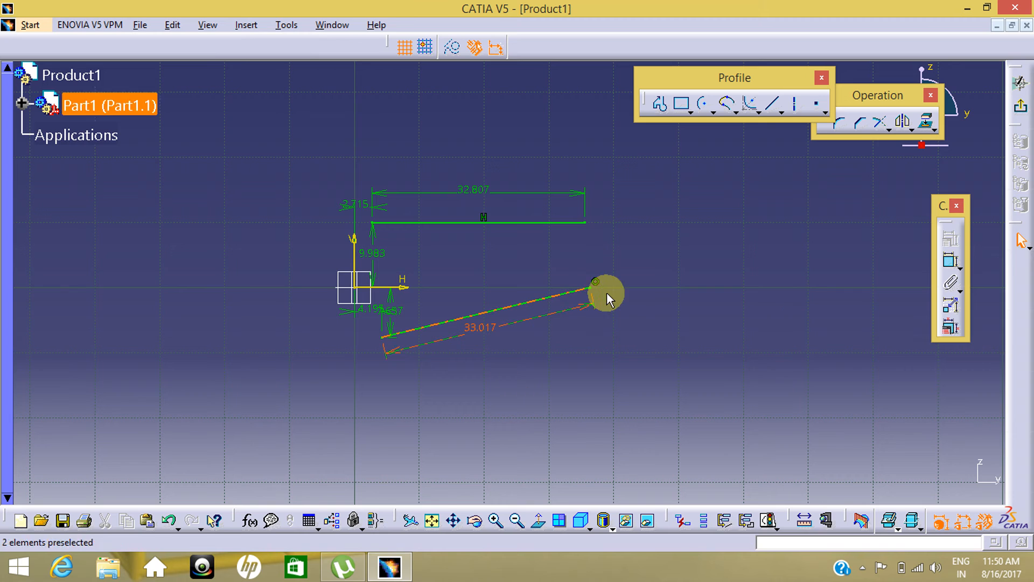
left_click(596, 281)
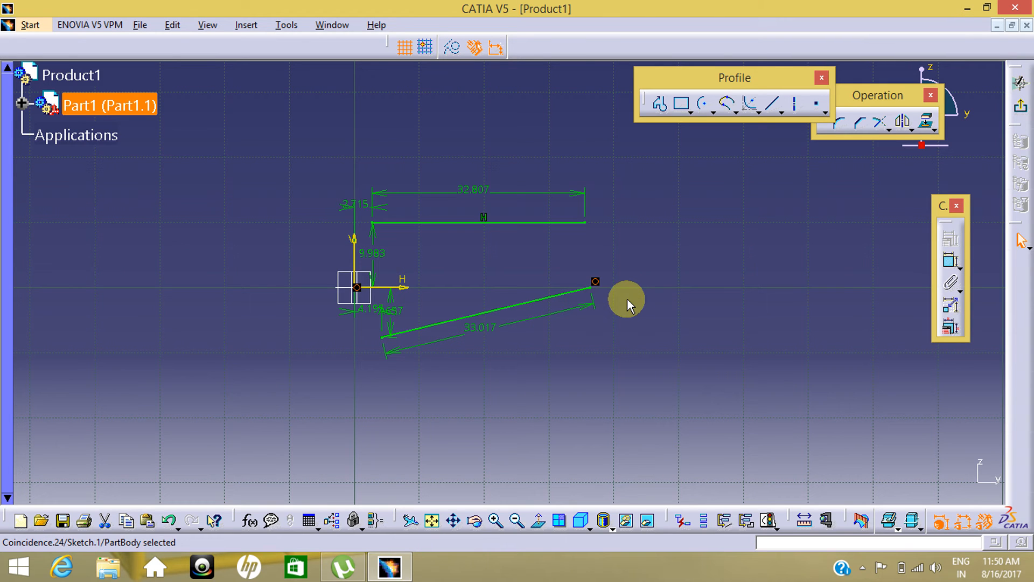
key("Delete")
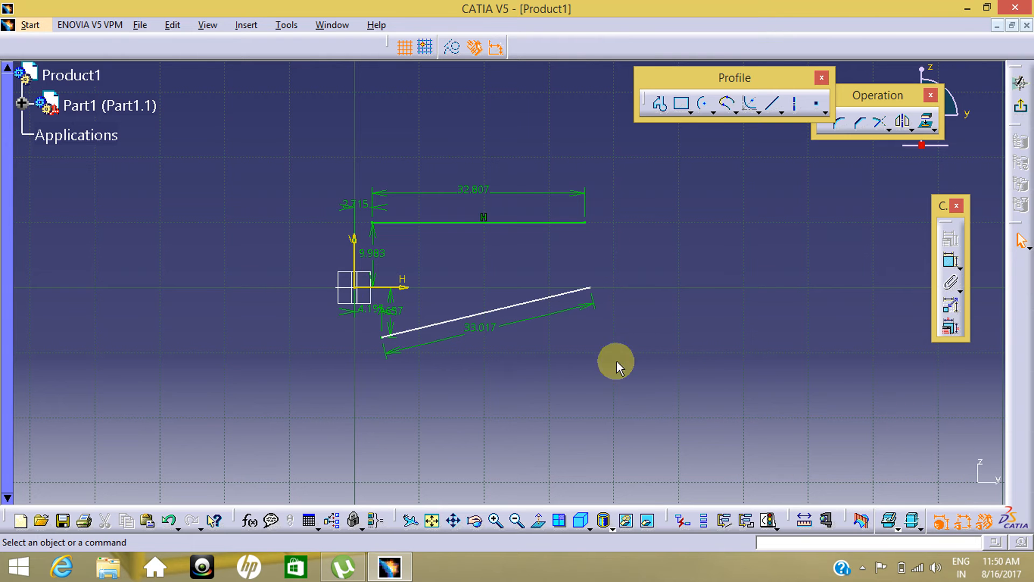
mouse_move(507, 374)
middle_mouse_down()
mouse_move(508, 418)
mouse_move(513, 347)
middle_mouse_up()
middle_click_drag(422, 318, 466, 242)
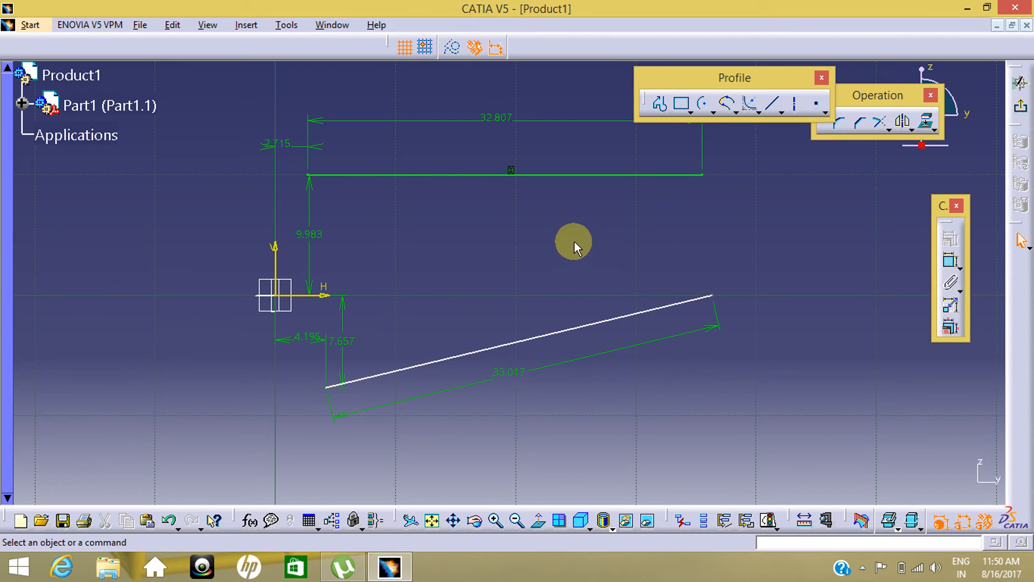
mouse_move(675, 411)
middle_mouse_down()
mouse_move(656, 408)
mouse_move(661, 437)
mouse_move(653, 414)
middle_mouse_up()
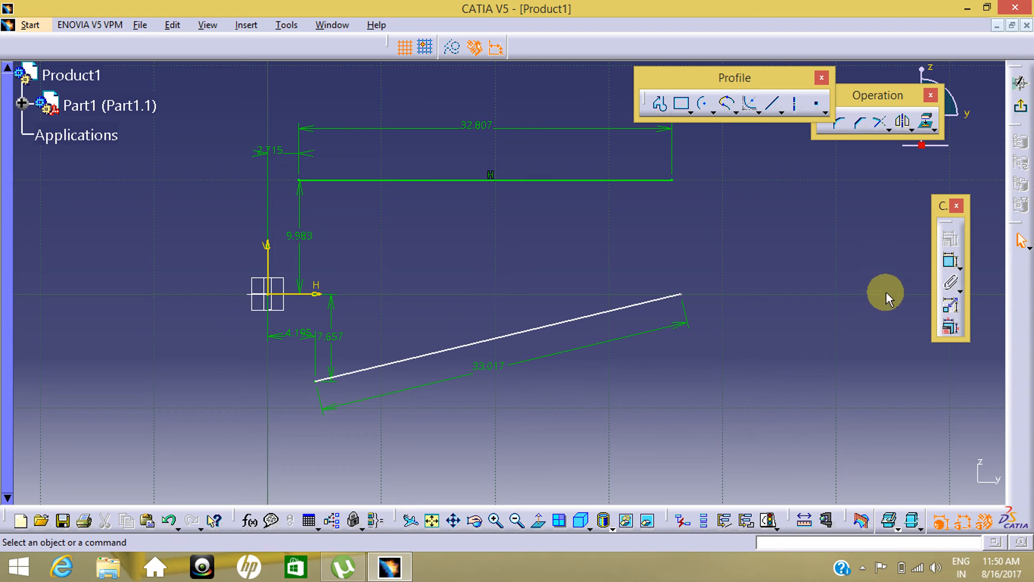
Dimension the angle between the horizontal axis and the sloping line, placing the value between them
left_click(951, 262)
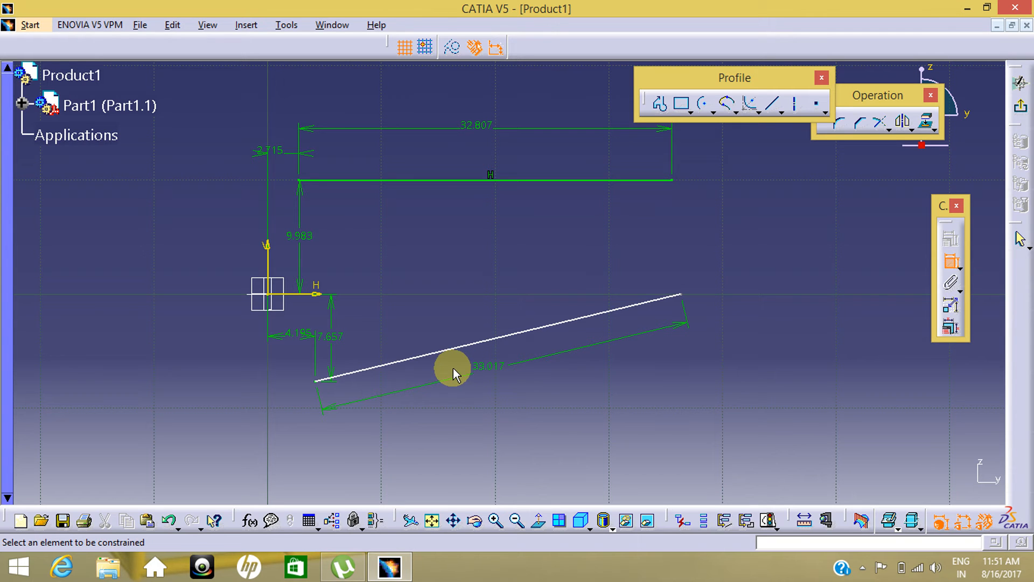
left_click(303, 295)
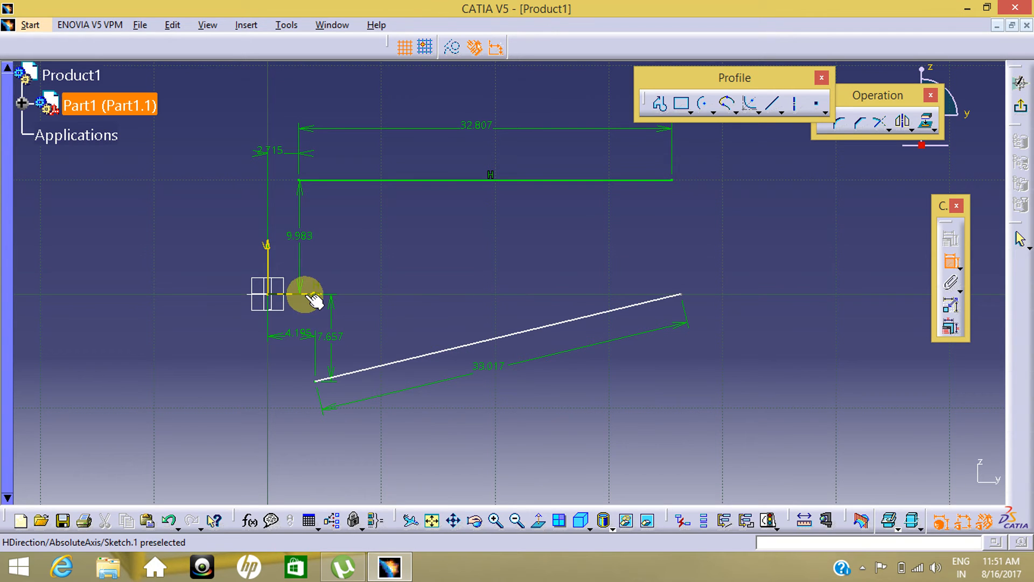
left_click(484, 343)
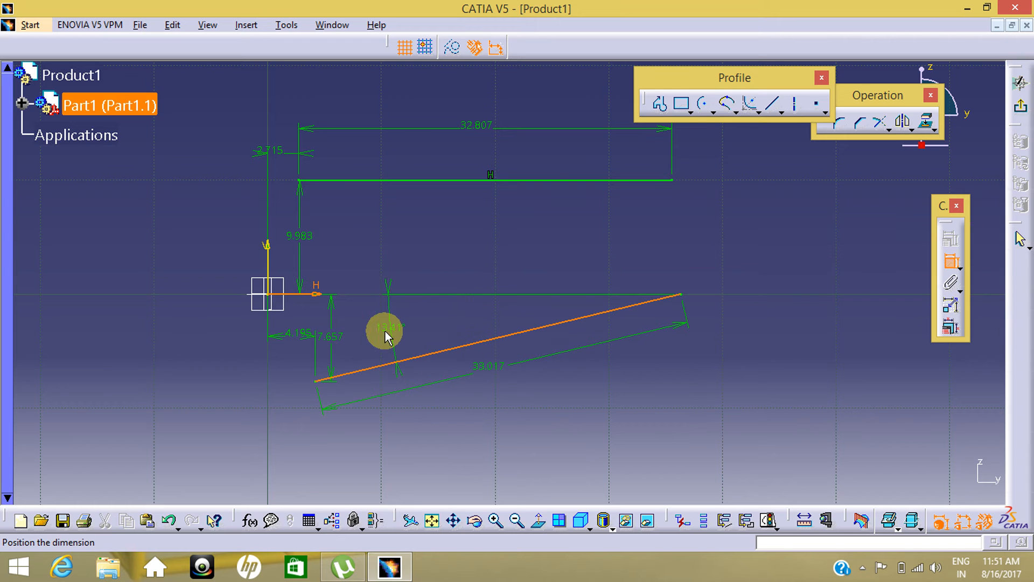
left_click(377, 332)
middle_click_drag(545, 362, 564, 398)
left_click(564, 400)
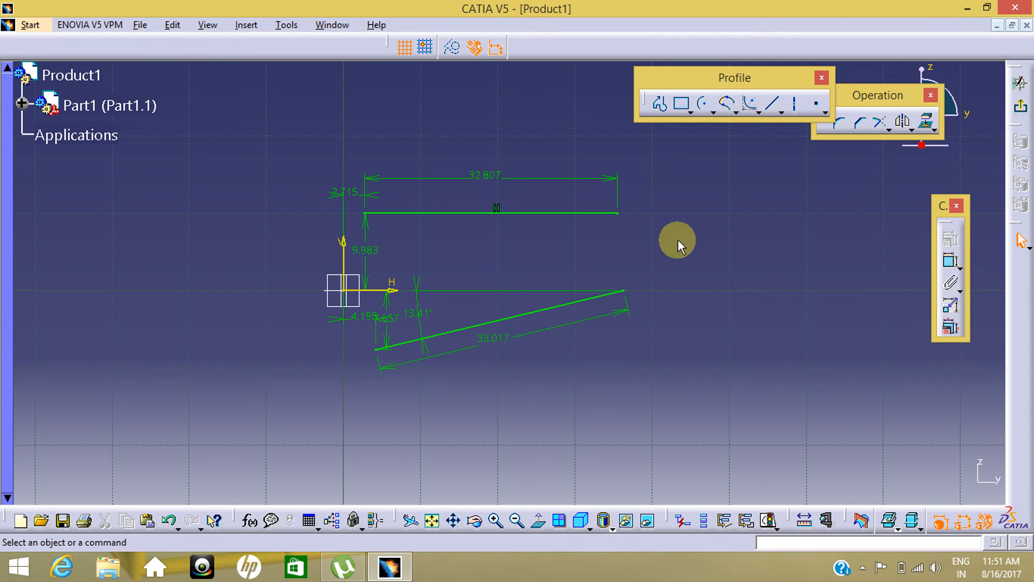
Draw a horizontal infinite line coincident with the sketch's horizontal axis
middle_click_drag(613, 265, 563, 267)
scroll(562, 266, "down", 1)
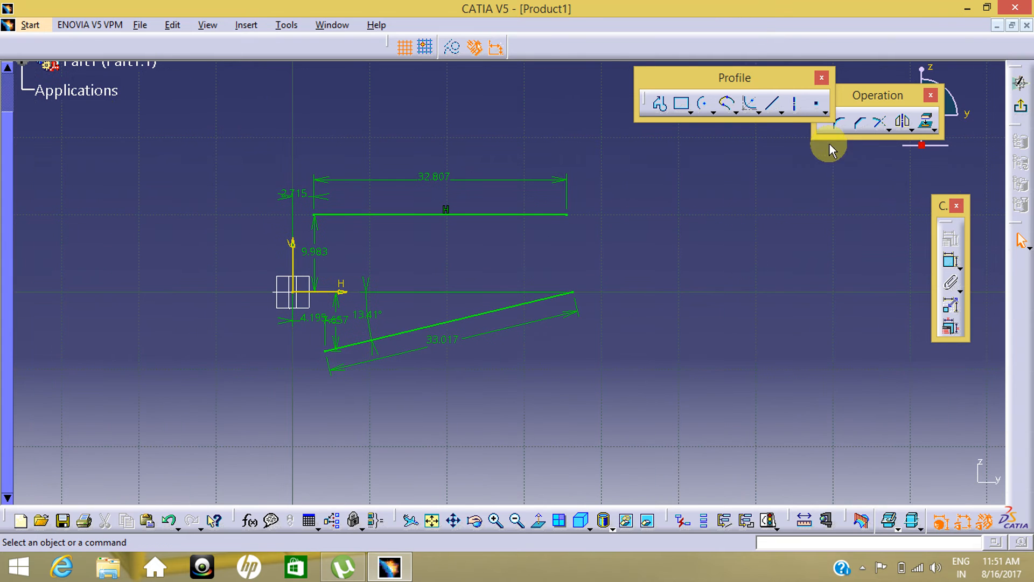
left_click(784, 112)
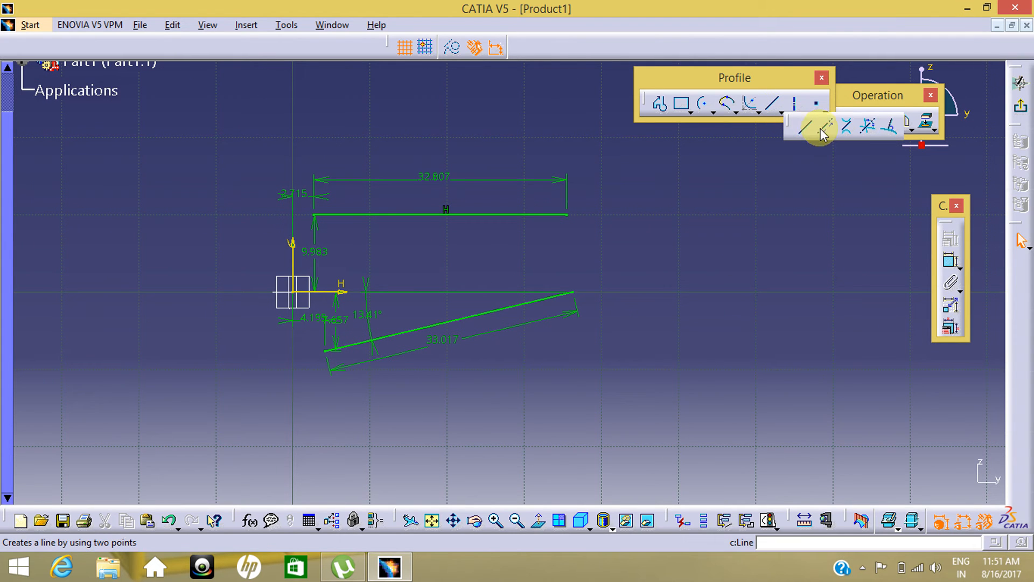
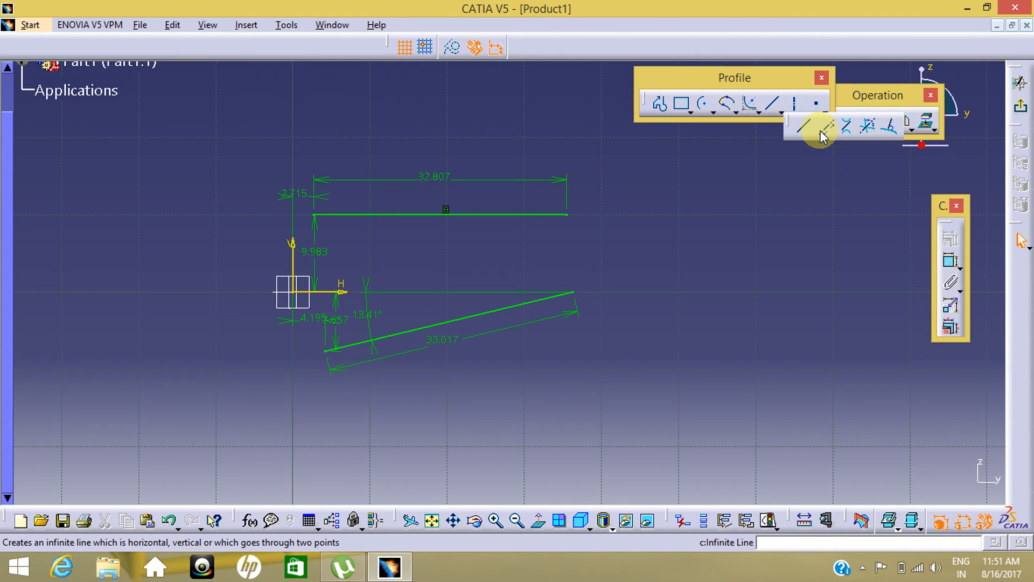
left_click(823, 135)
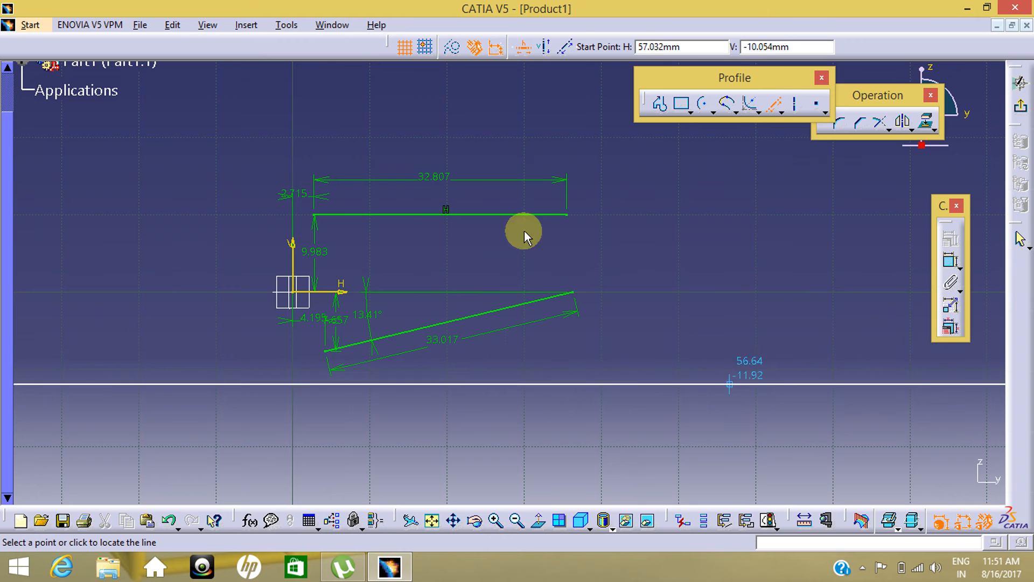
left_click(650, 293)
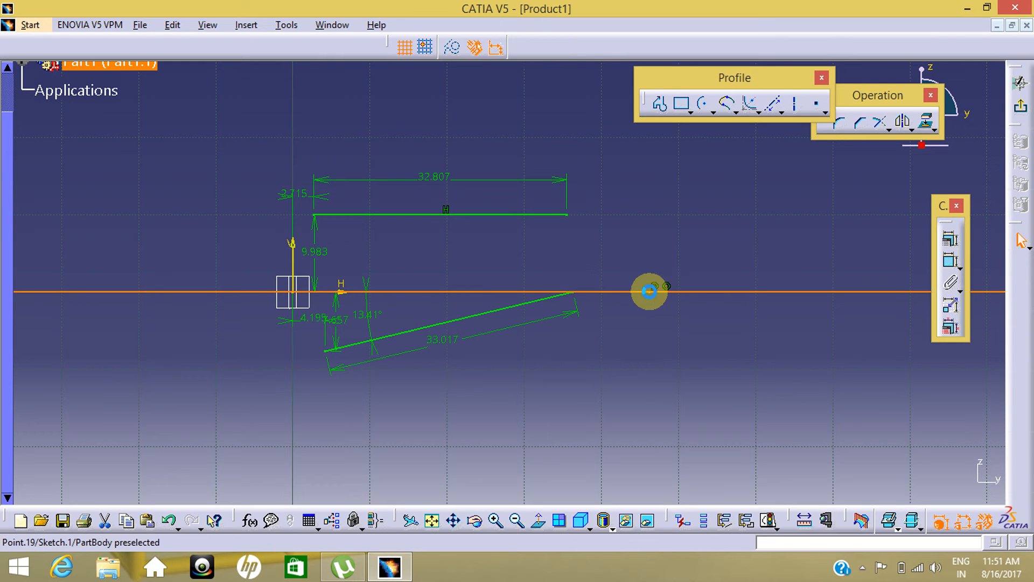
left_click(681, 344)
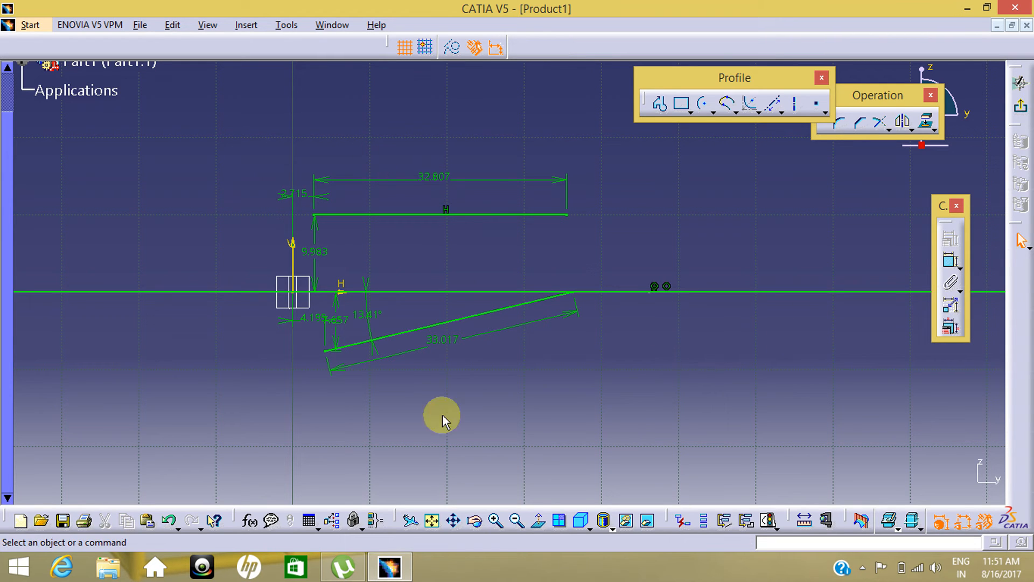
Examine how far the horizontal infinite line extends beyond the dimensioned lines
left_click(729, 292)
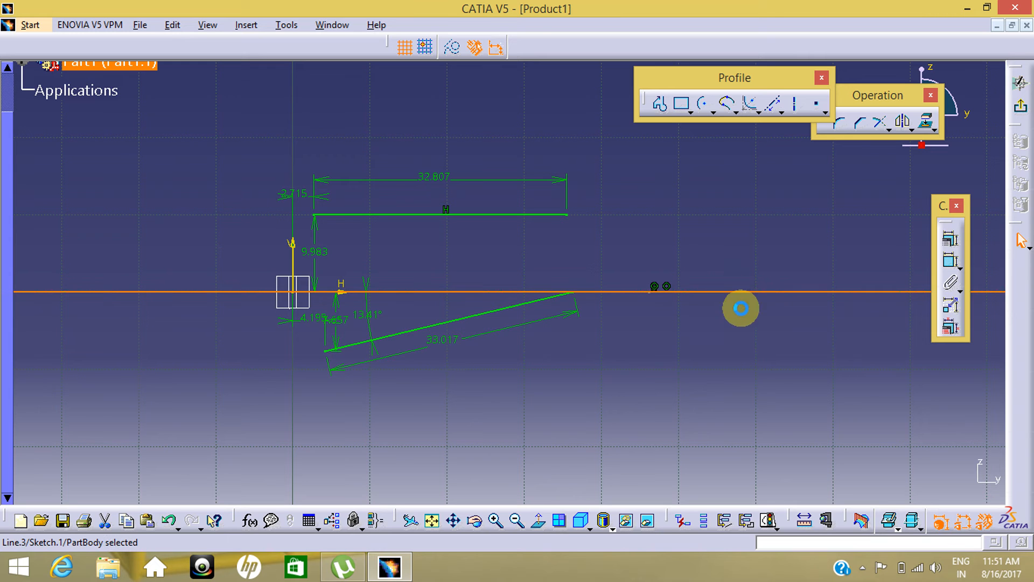
left_click(752, 374)
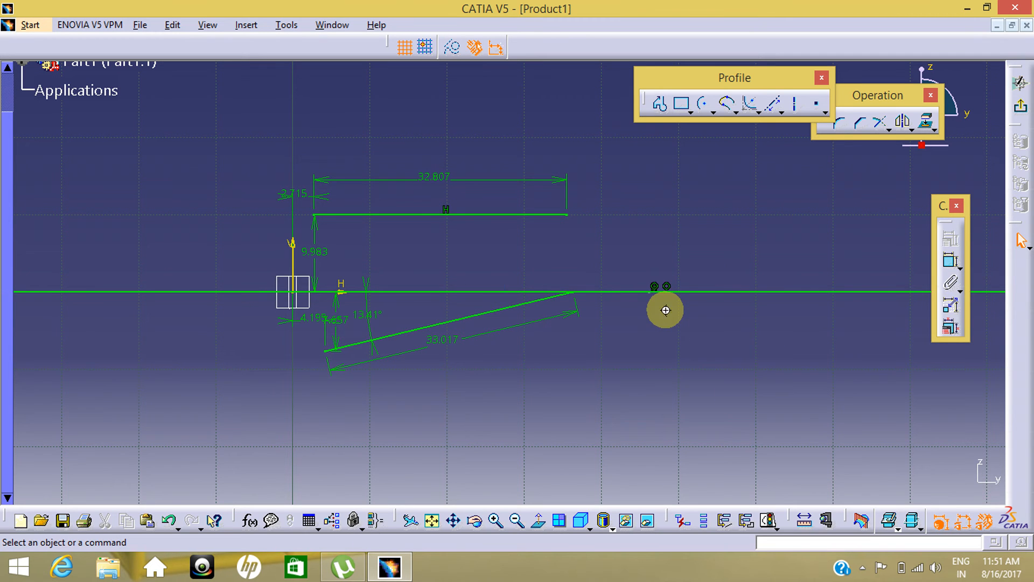
middle_click_drag(666, 310, 697, 411, "ctrl")
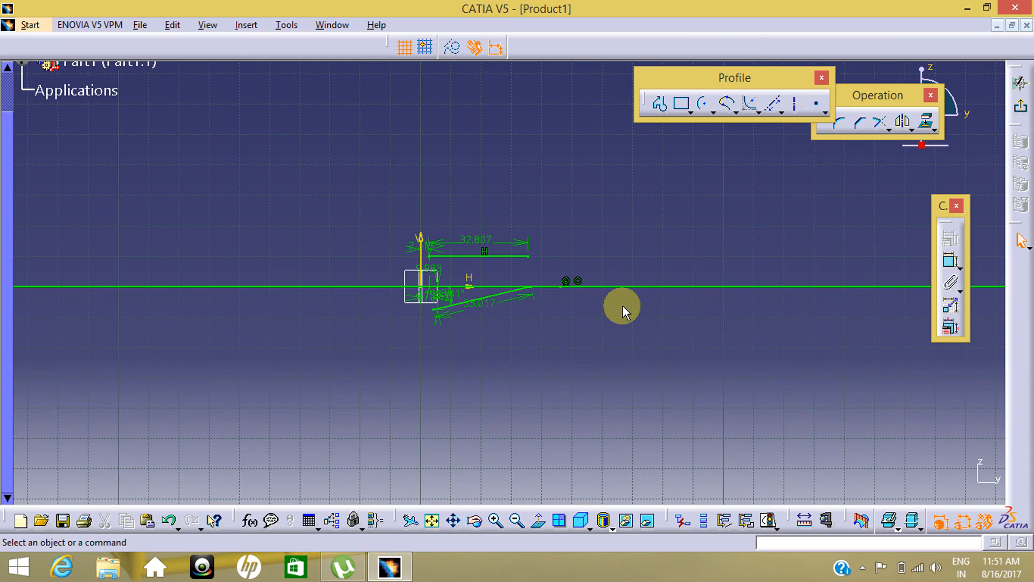
mouse_move(611, 252)
middle_mouse_down("ctrl")
mouse_move(683, 402)
mouse_move(702, 478)
middle_mouse_up("ctrl")
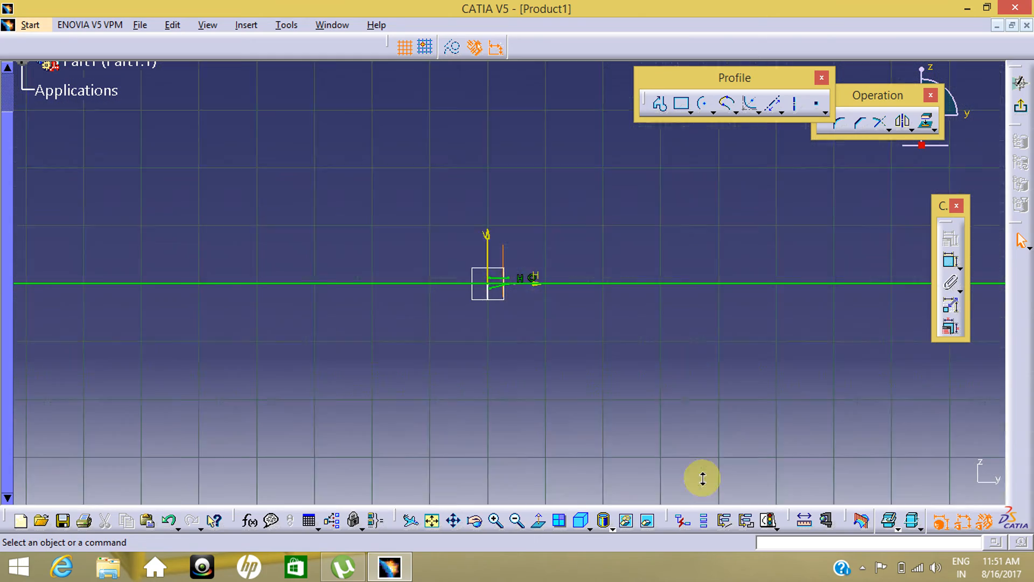
mouse_move(657, 329)
middle_mouse_down("ctrl")
mouse_move(674, 414)
mouse_move(653, 97)
middle_mouse_up("ctrl")
middle_click_drag(581, 412, 554, 189, "ctrl")
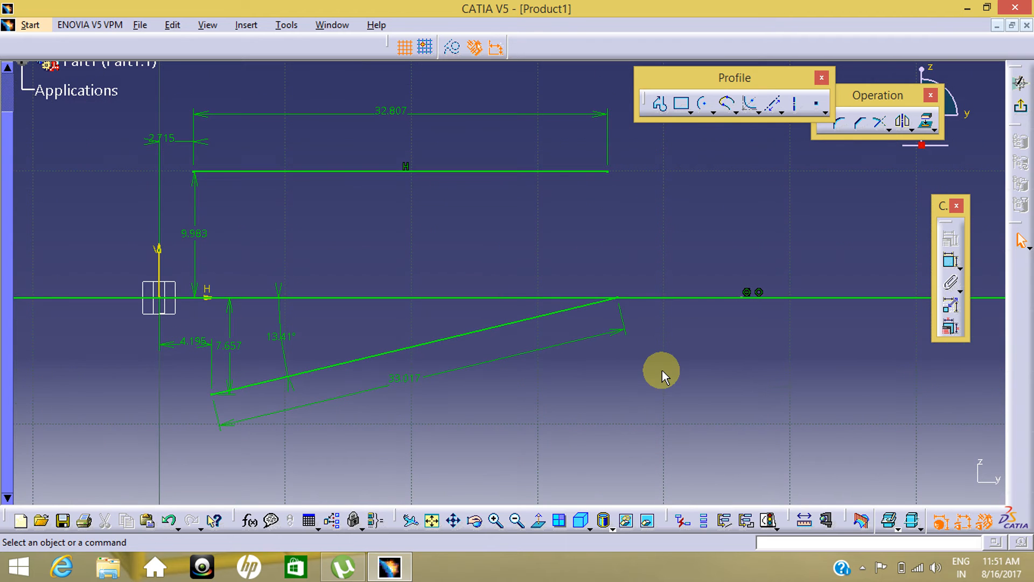
mouse_move(661, 370)
middle_mouse_down("ctrl")
mouse_move(673, 416)
mouse_move(594, 374)
middle_mouse_up("ctrl")
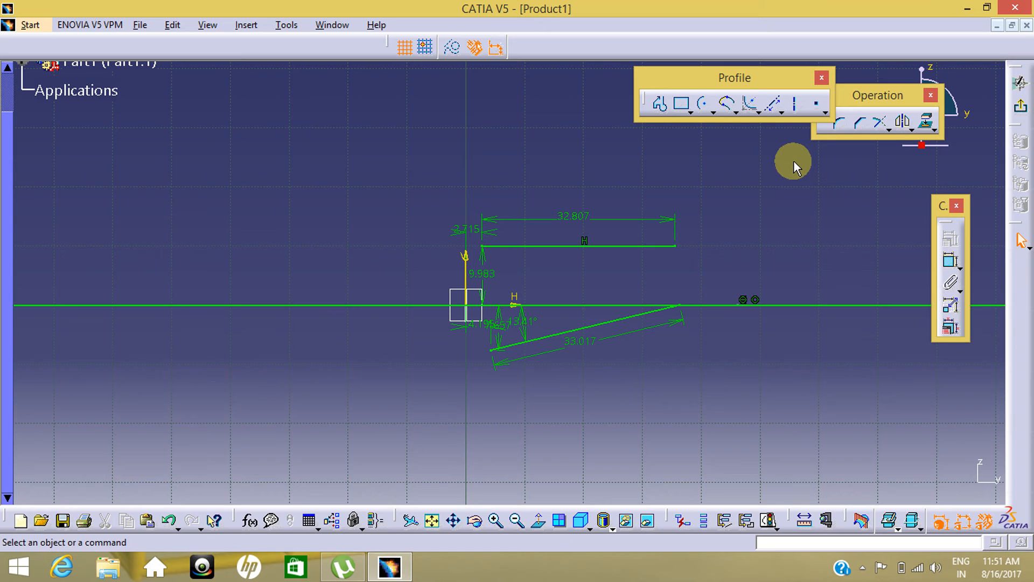
Draw a vertical infinite line coincident with the sketch's vertical axis
left_click(776, 108)
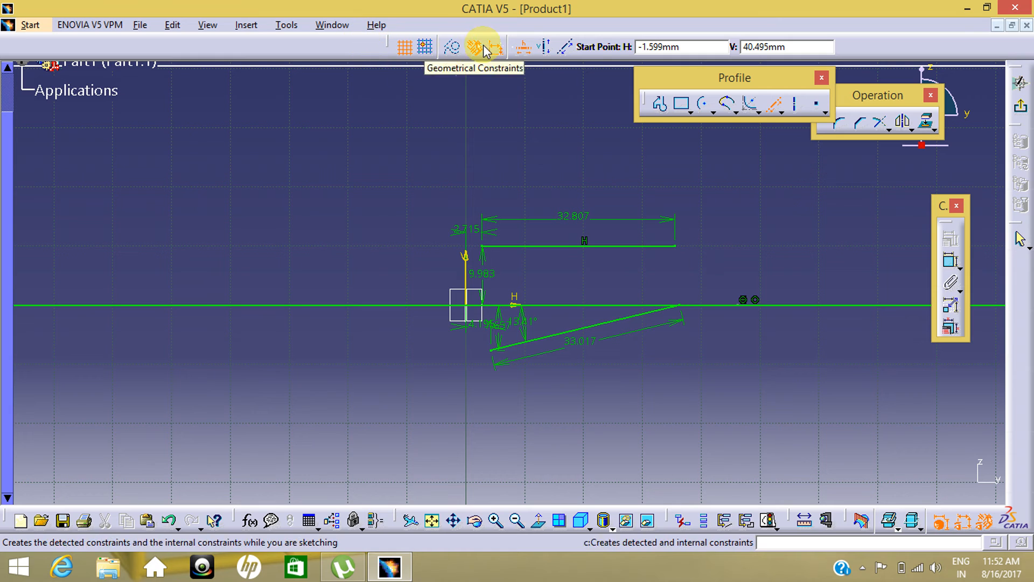
left_click(548, 48)
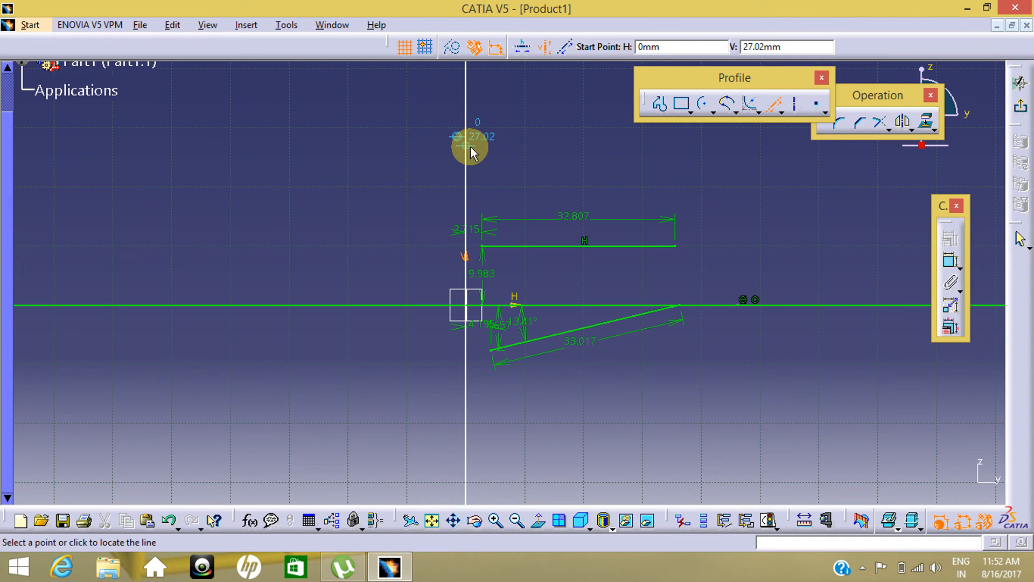
left_click(471, 147)
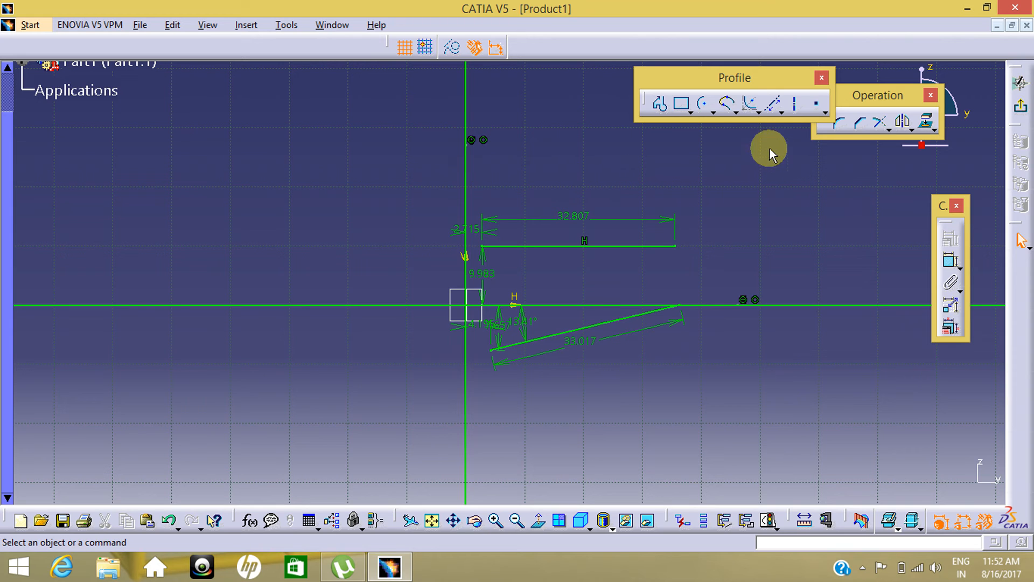
Draw an infinite line through the origin at an angle of 30 degrees, using the Line Through Two Points option
left_click(771, 114)
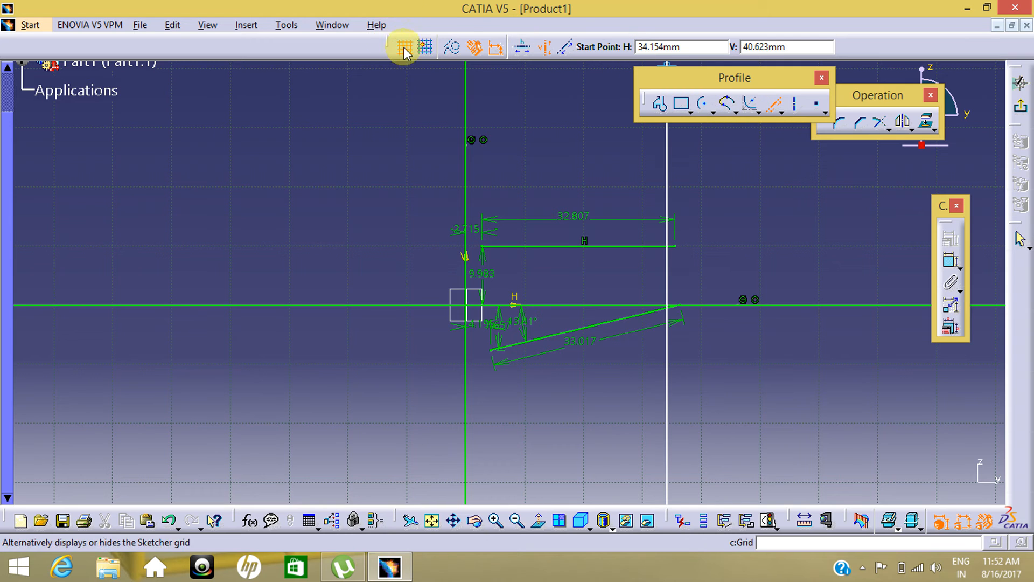
left_click(564, 49)
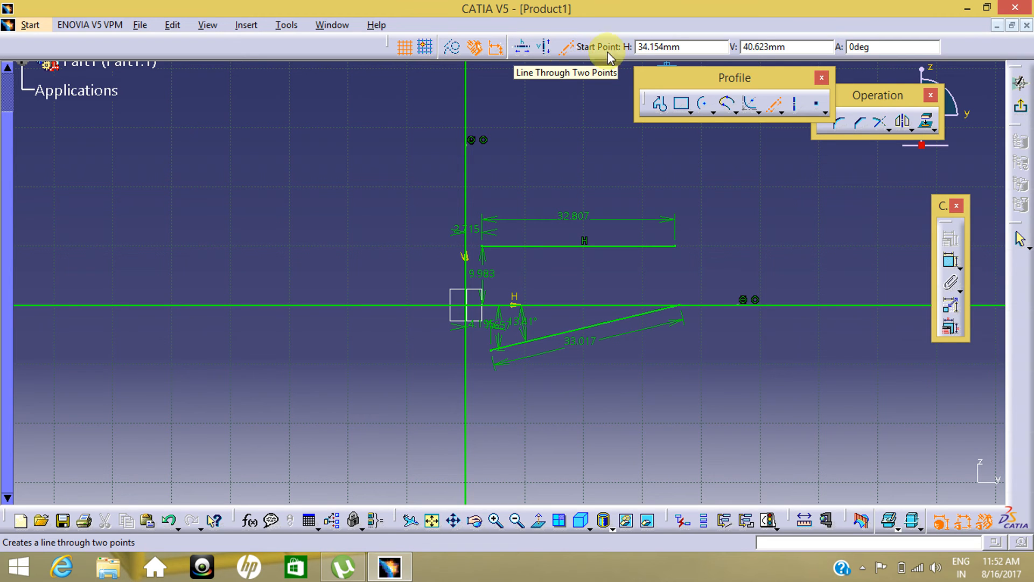
left_click(903, 51)
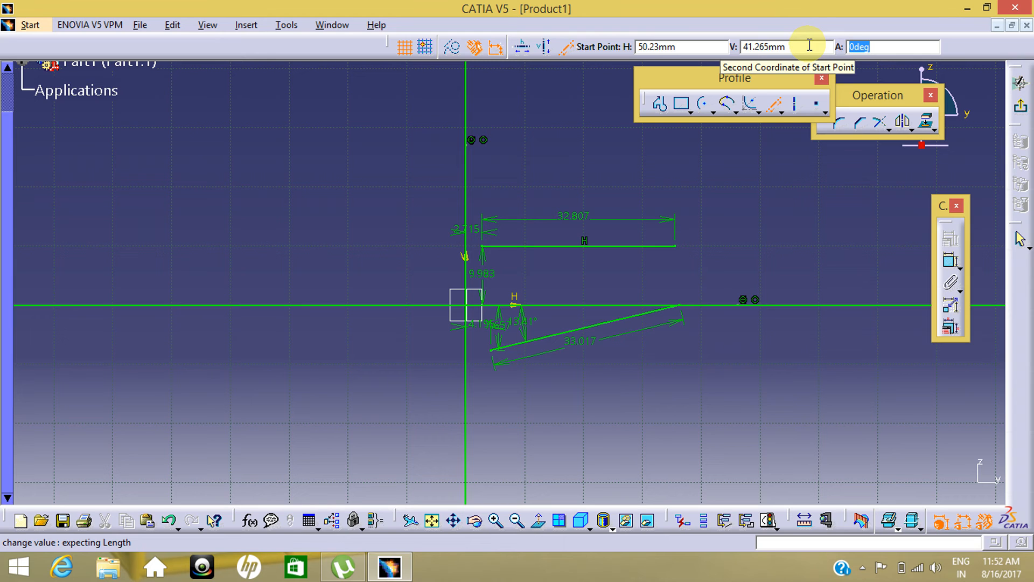
type("30")
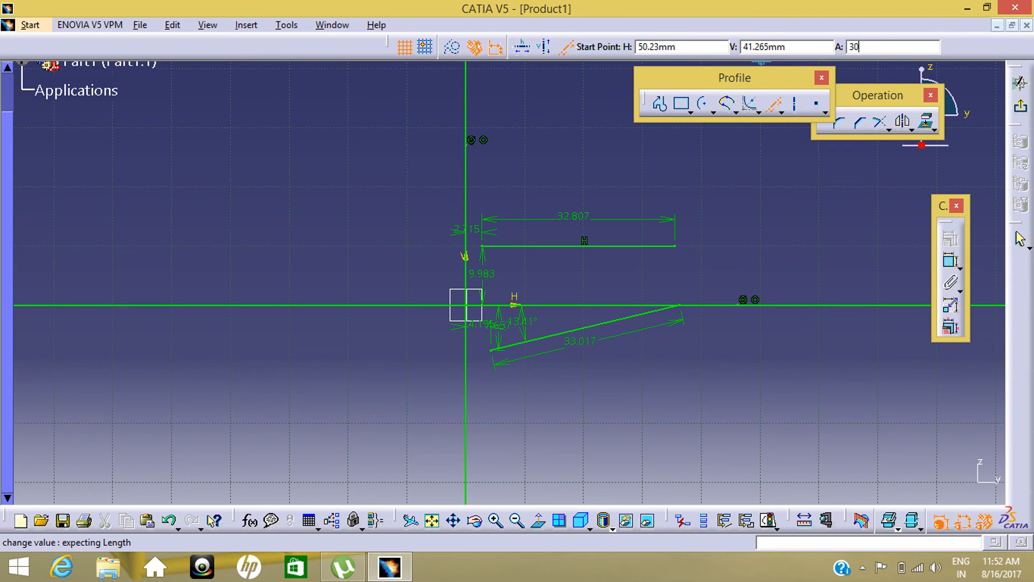
key("Return")
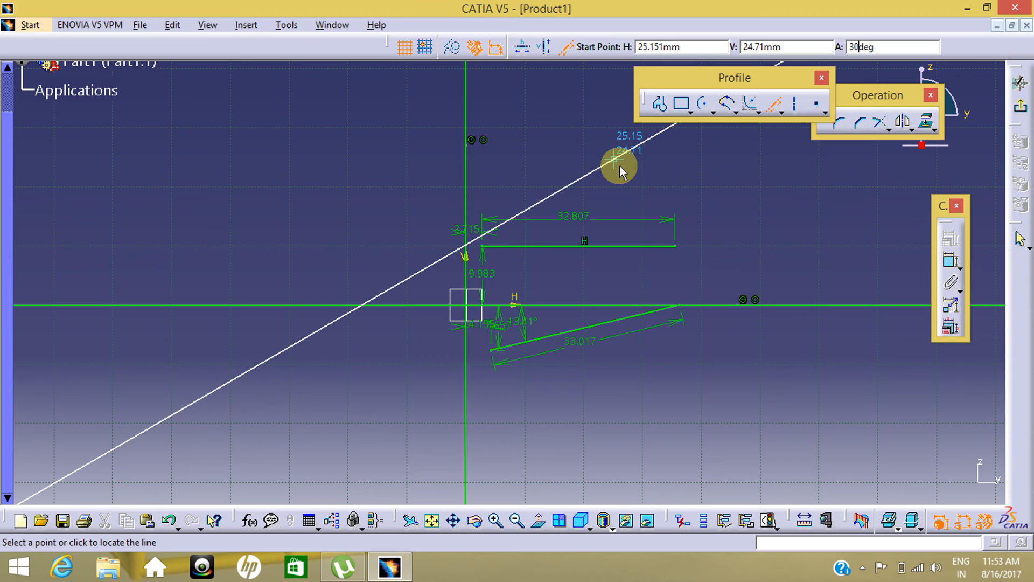
left_click(639, 211)
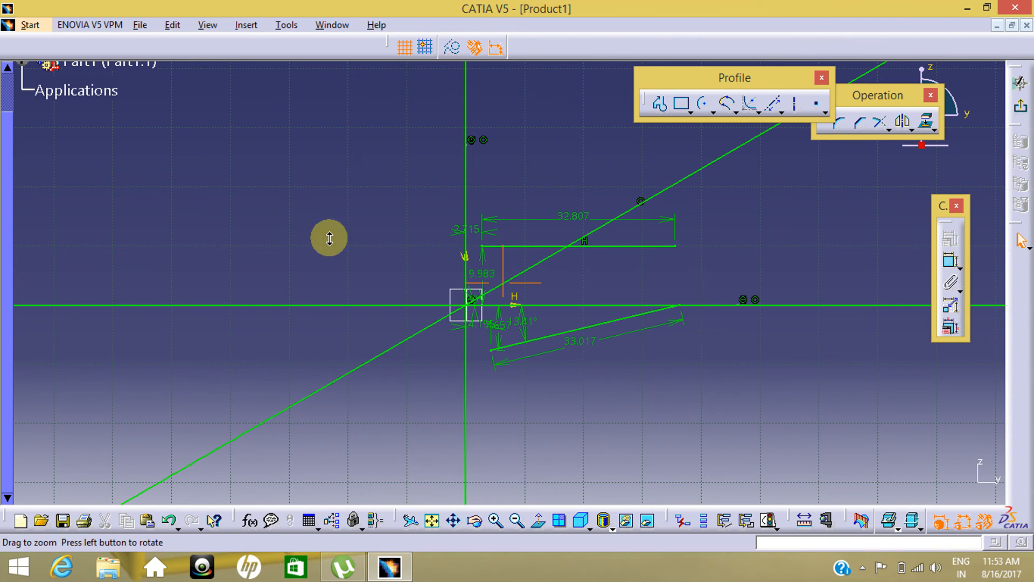
mouse_move(330, 236)
middle_mouse_down()
mouse_move(344, 265)
mouse_move(333, 202)
middle_mouse_up()
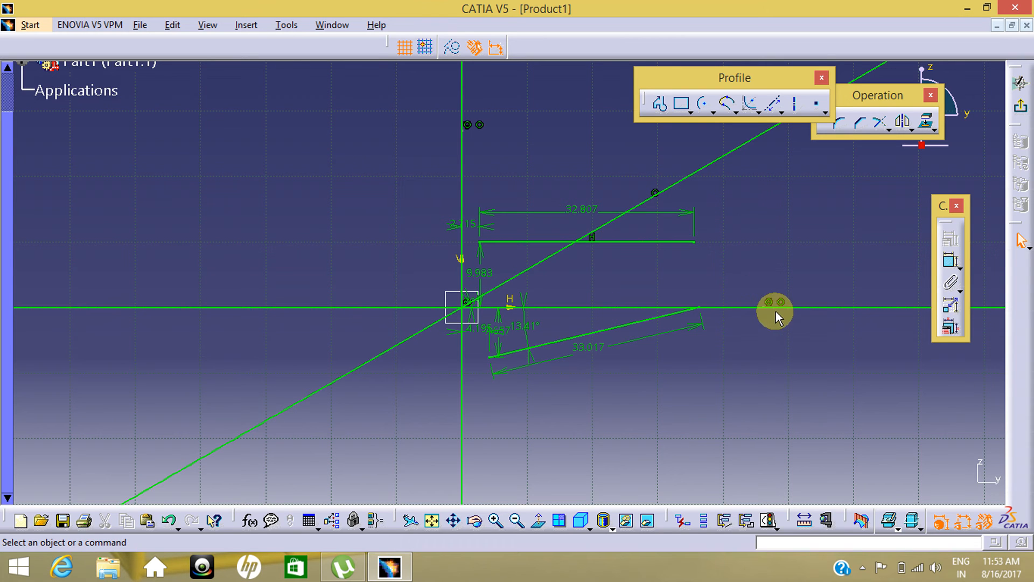
left_click(459, 138)
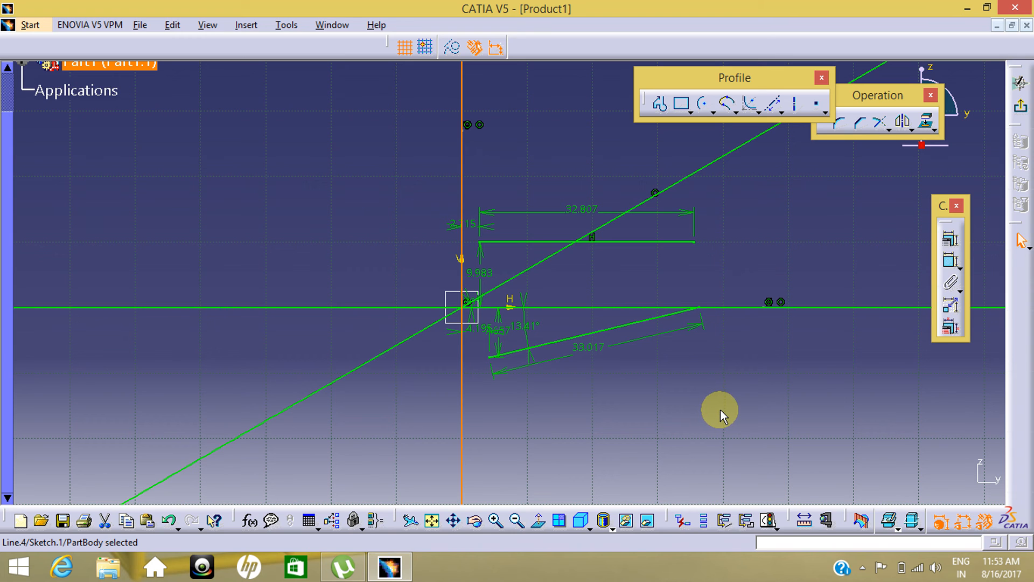
left_click(720, 409)
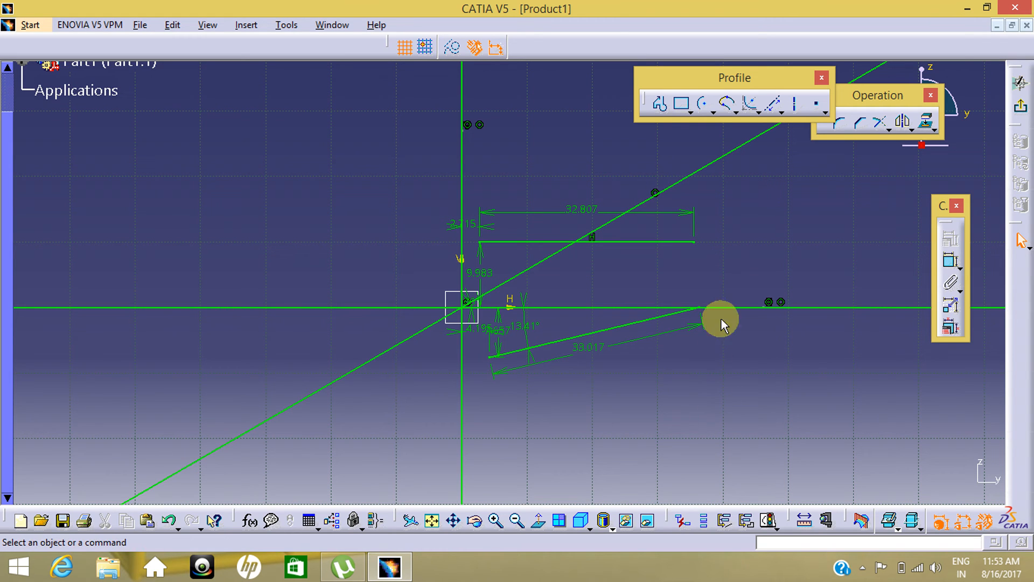
mouse_move(553, 391)
middle_mouse_down()
mouse_move(534, 343)
mouse_move(566, 300)
middle_mouse_up()
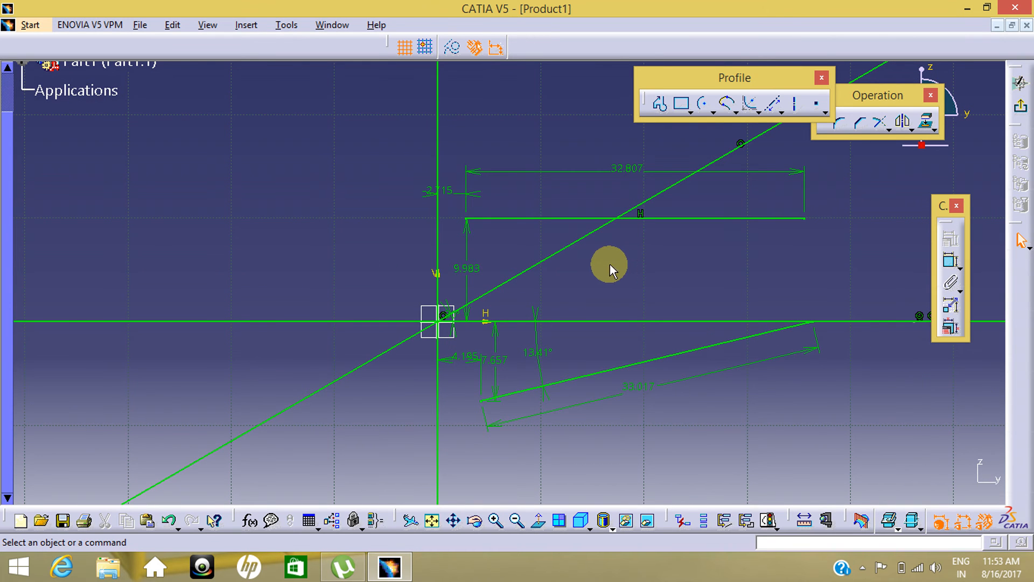
Convert the 30-degree infinite line through the origin into a construction element
middle_click_drag(610, 264, 632, 330)
middle_click_drag(686, 246, 645, 299)
left_click(674, 212)
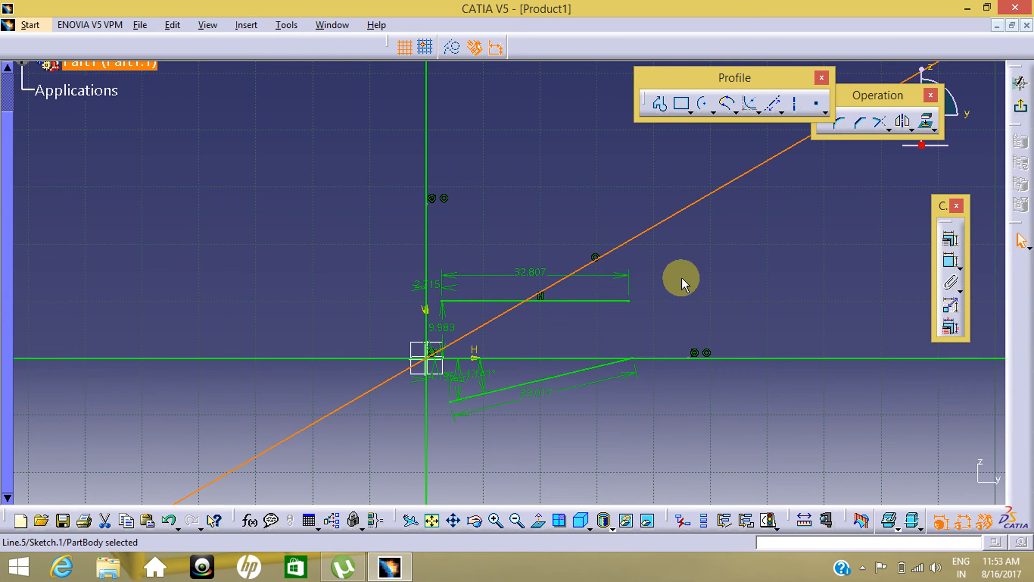
left_click(449, 54)
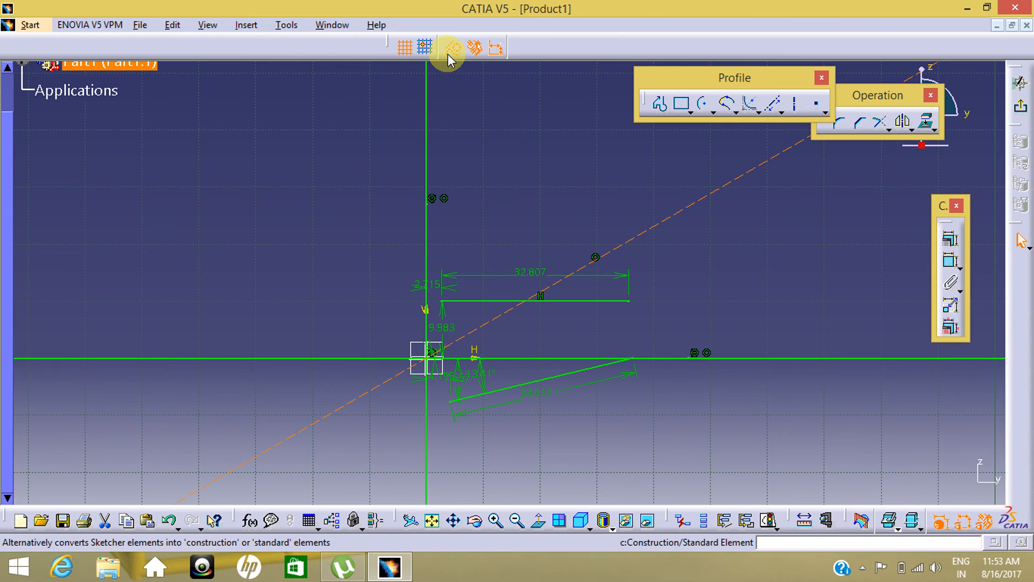
left_click(559, 176)
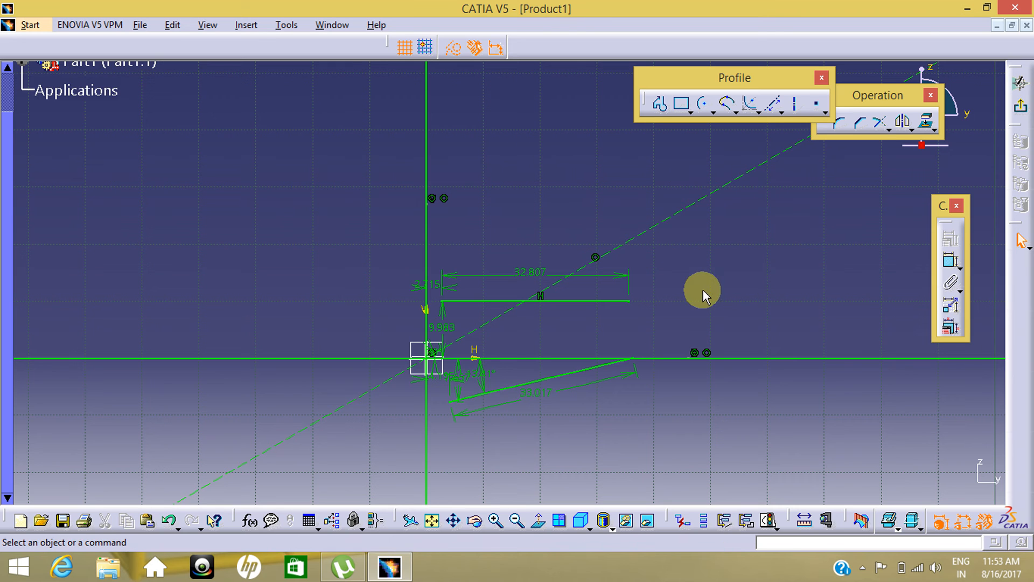
middle_click_drag(693, 320, 582, 296)
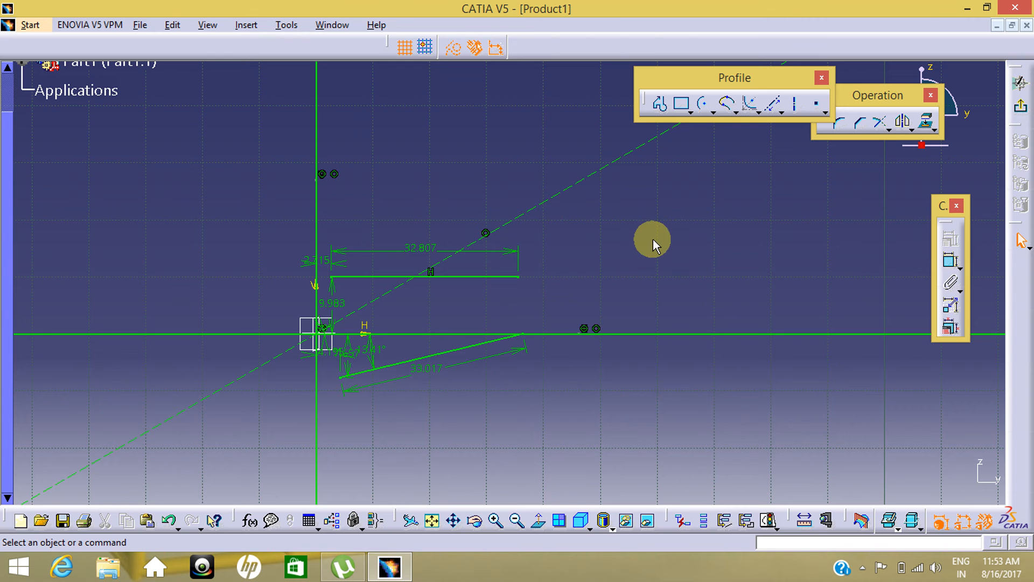
middle_click_drag(607, 219, 587, 225)
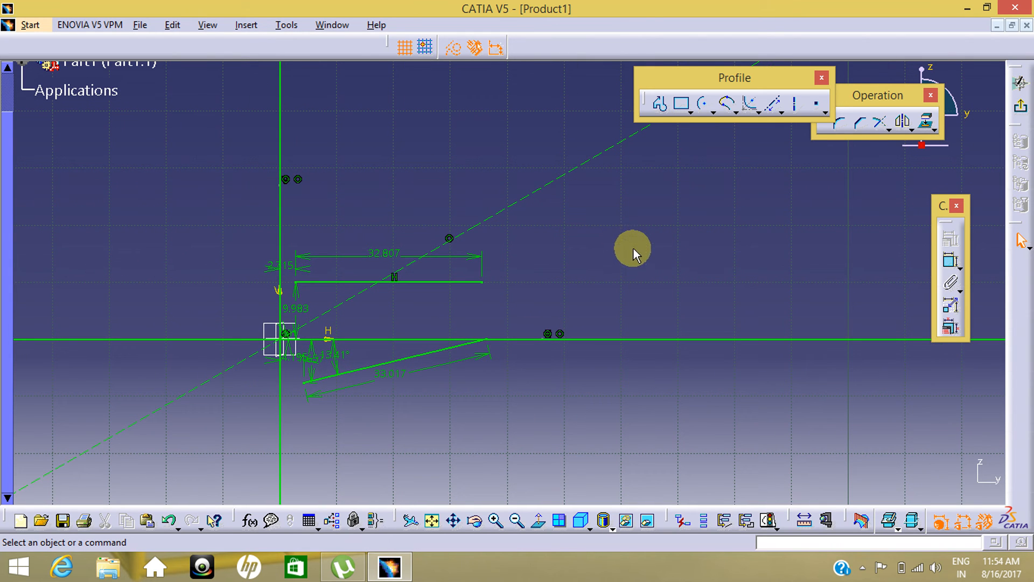
Convert the horizontal infinite line along the sketch's horizontal axis into a construction element
left_click(663, 346)
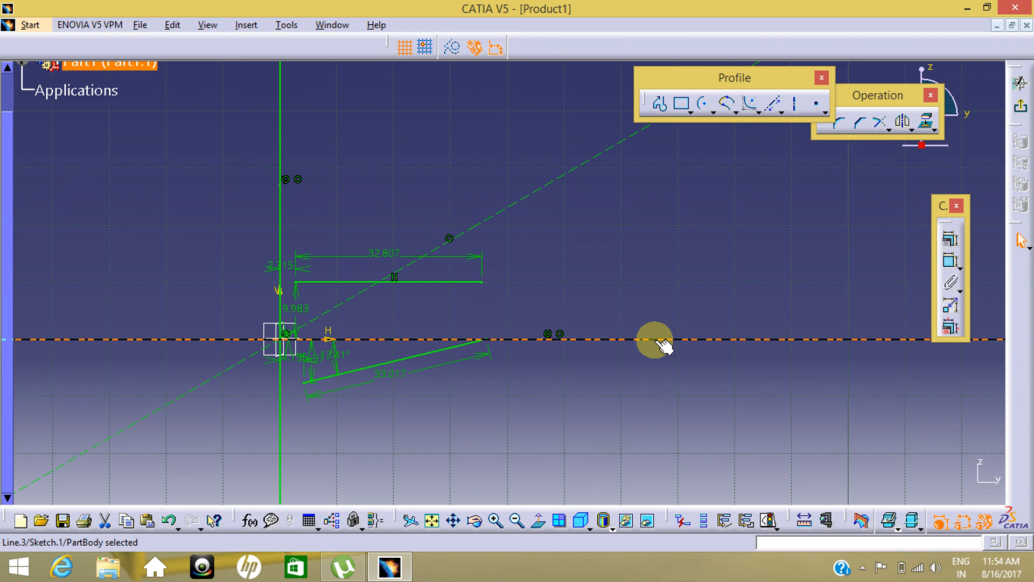
left_click(454, 49)
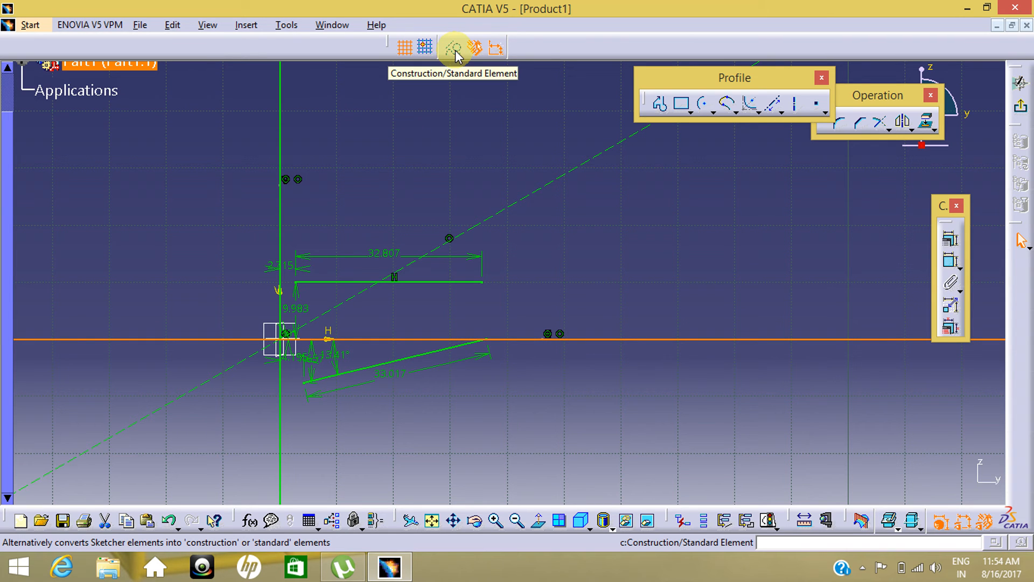
left_click(454, 50)
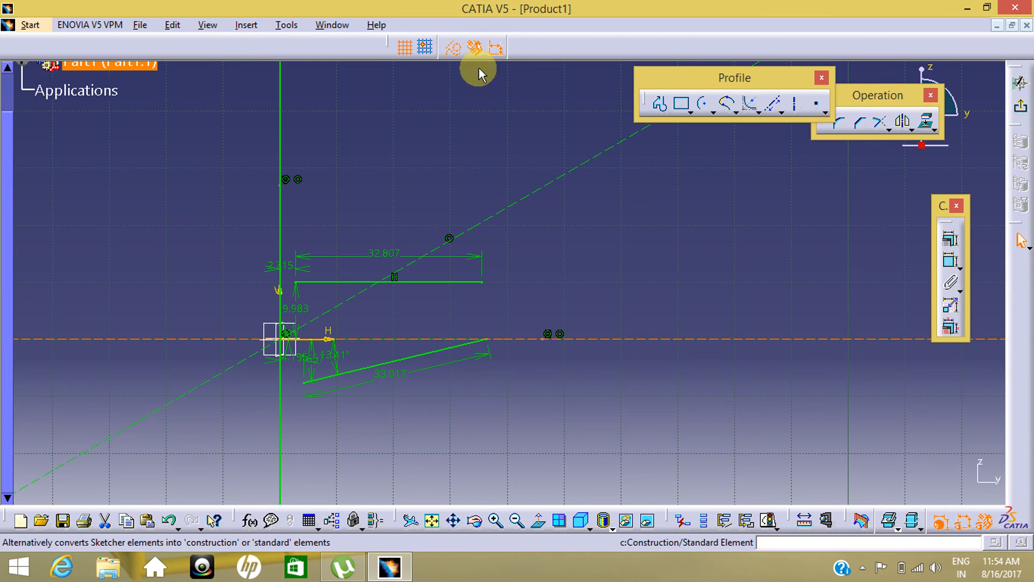
middle_click_drag(560, 231, 572, 186)
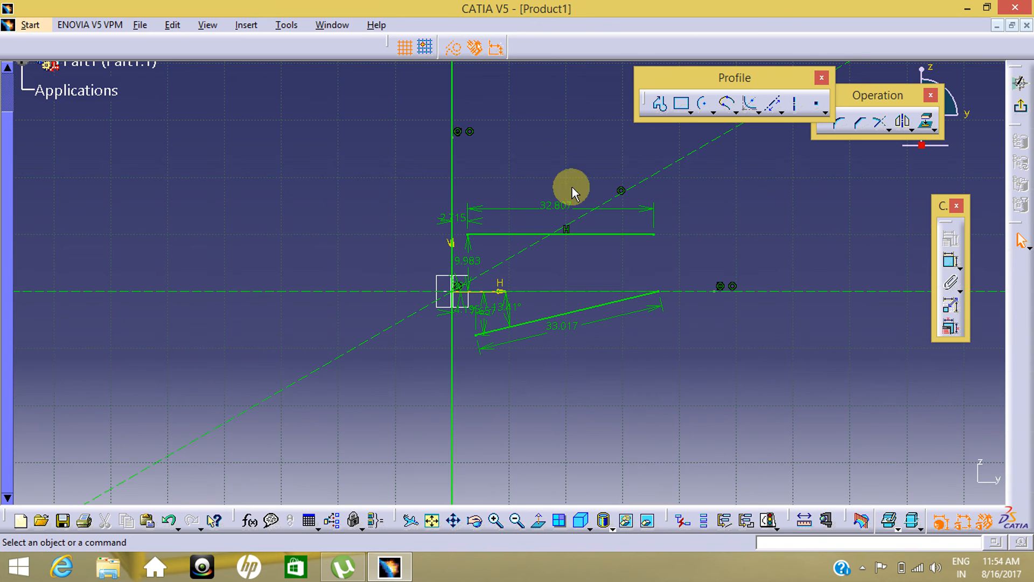
middle_click_drag(183, 153, 167, 60)
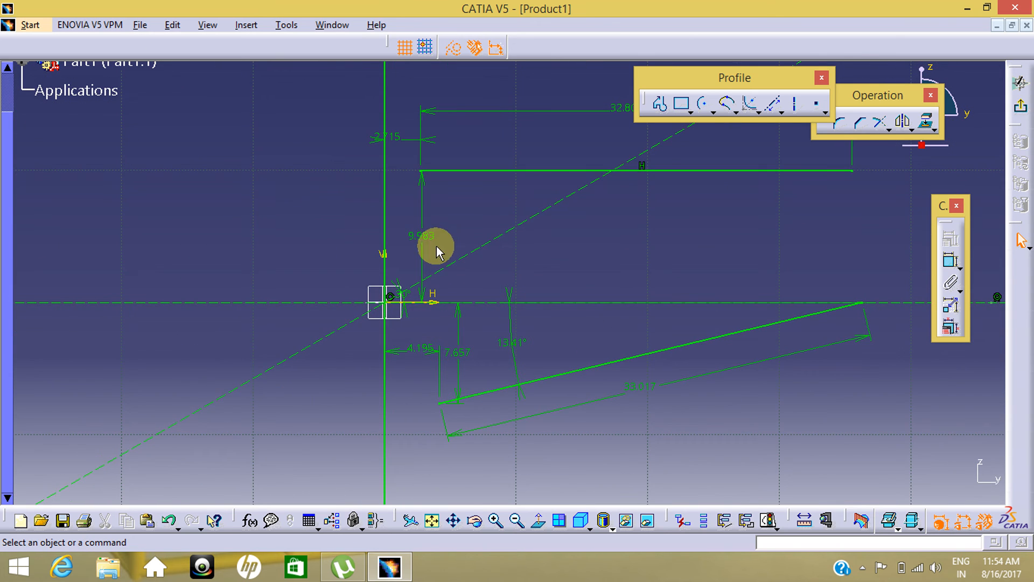
middle_click_drag(435, 245, 358, 208)
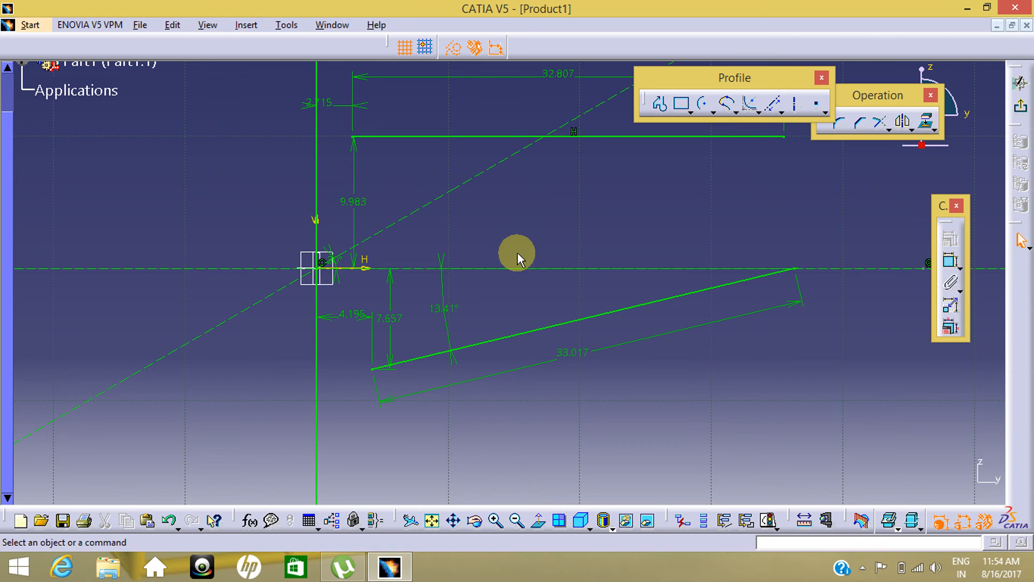
middle_click_drag(539, 238, 529, 337)
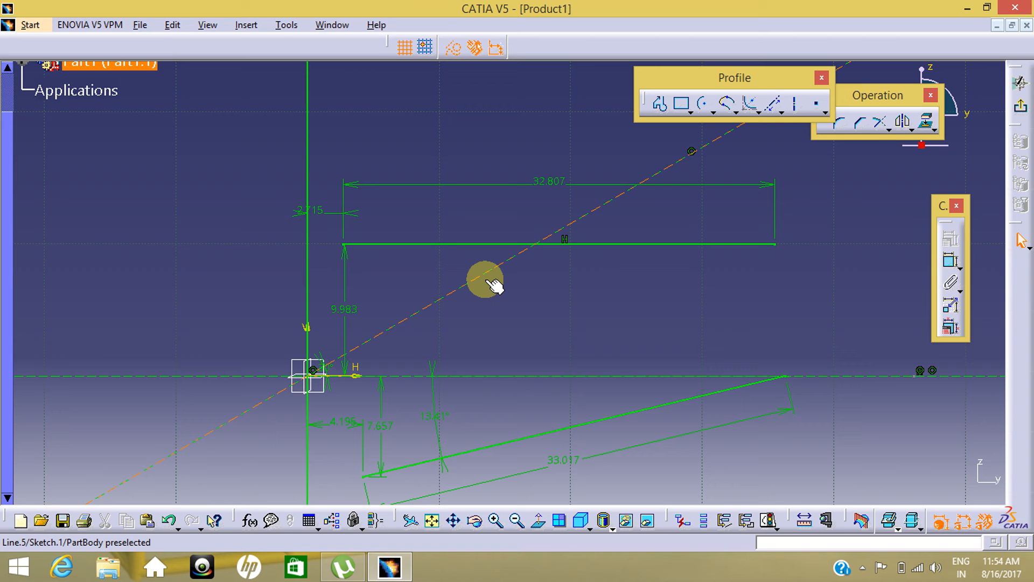
Switch the 30-degree infinite line back from a construction element to a standard element
left_click(488, 280)
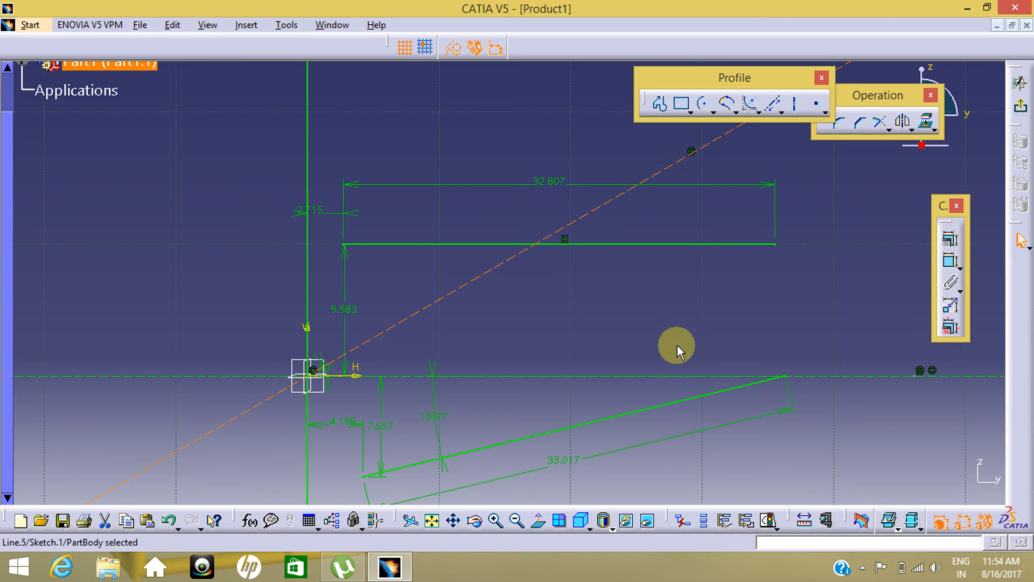
left_click(458, 55)
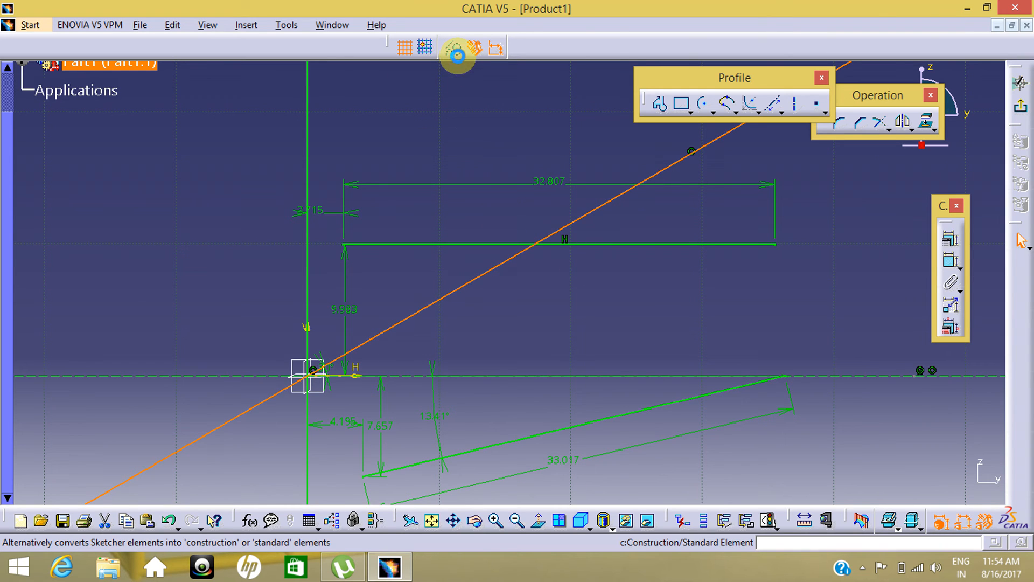
left_click(526, 176)
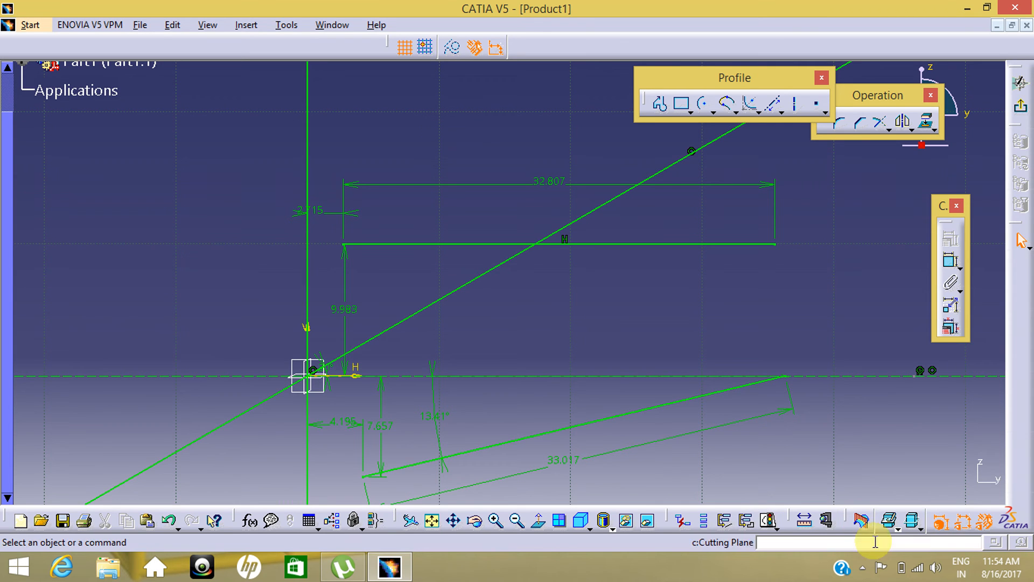
left_click(862, 568)
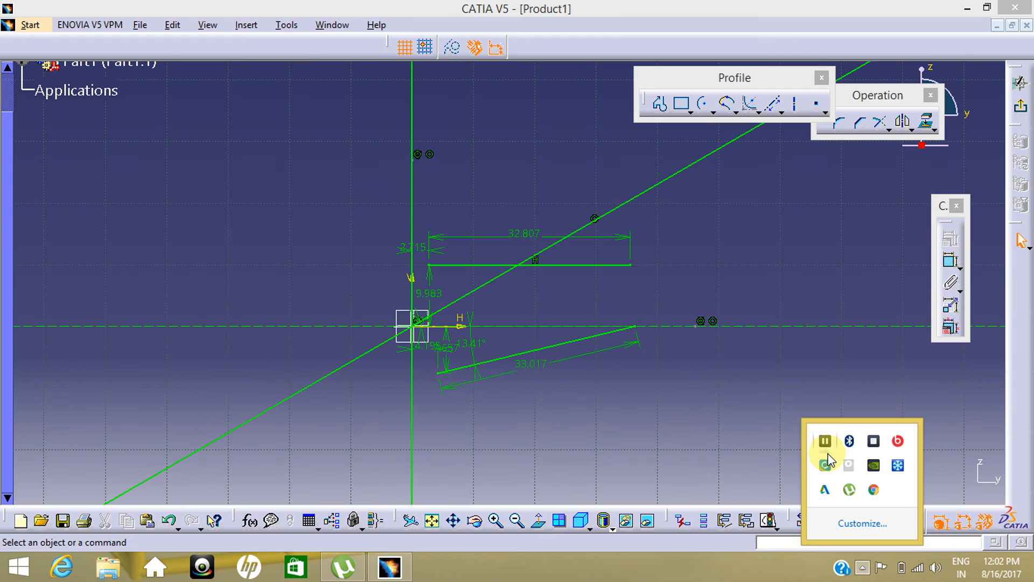
left_click(709, 414)
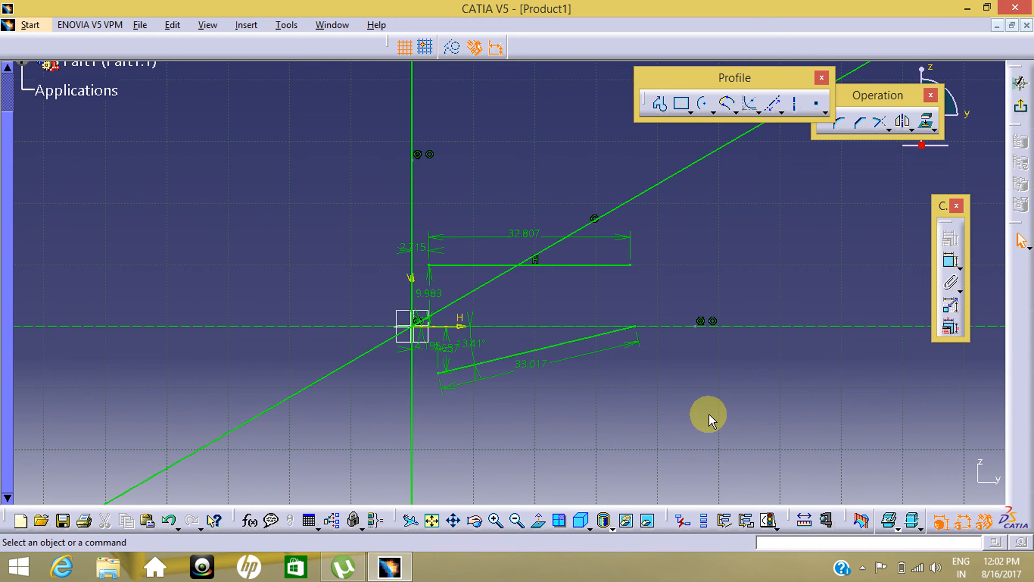
Delete the two dimensioned lines together with their dimensions and constraints
middle_click_drag(440, 321, 456, 350, "ctrl")
left_click_drag(201, 119, 740, 438)
key("Delete")
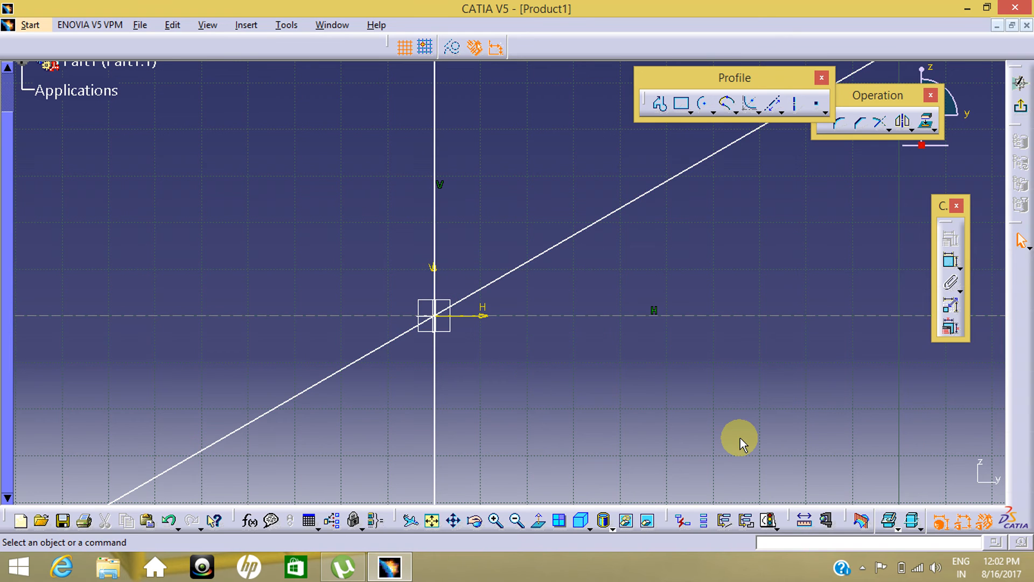
Delete the horizontal, angled and vertical infinite lines so that only the sketch axes remain
mouse_move(378, 177)
left_mouse_down()
mouse_move(605, 342)
mouse_move(638, 383)
left_mouse_up()
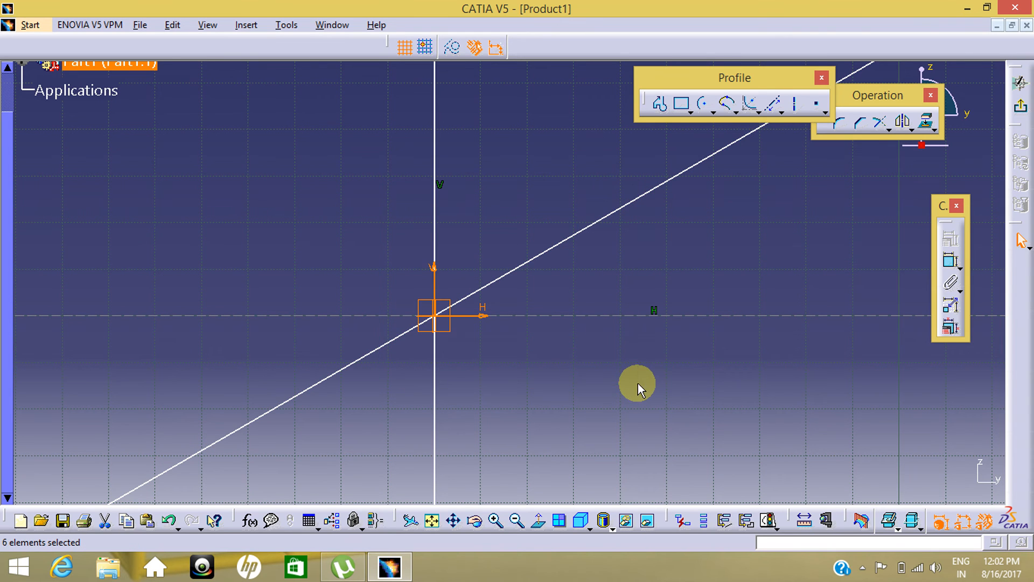
left_click(591, 317)
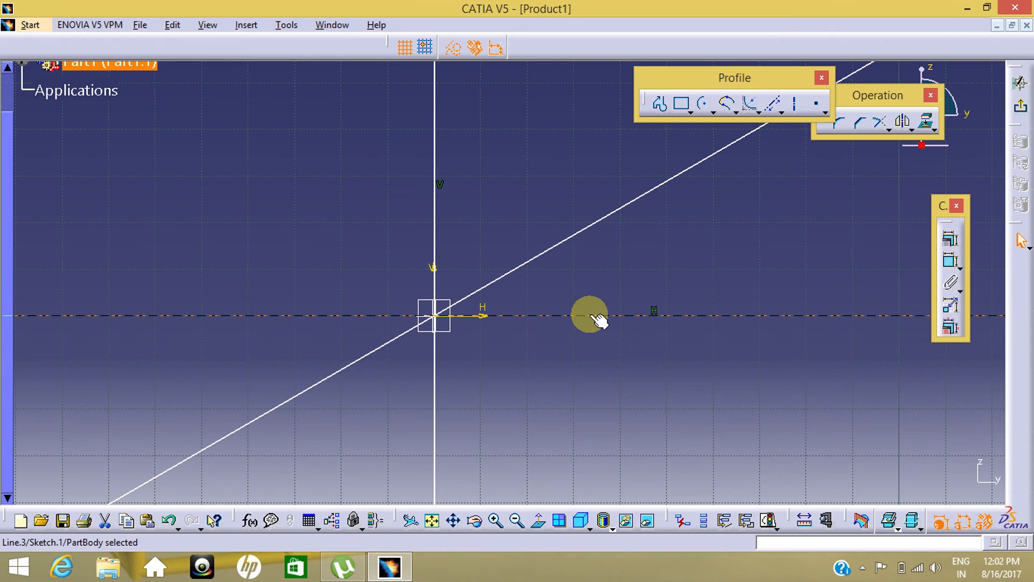
key("Delete")
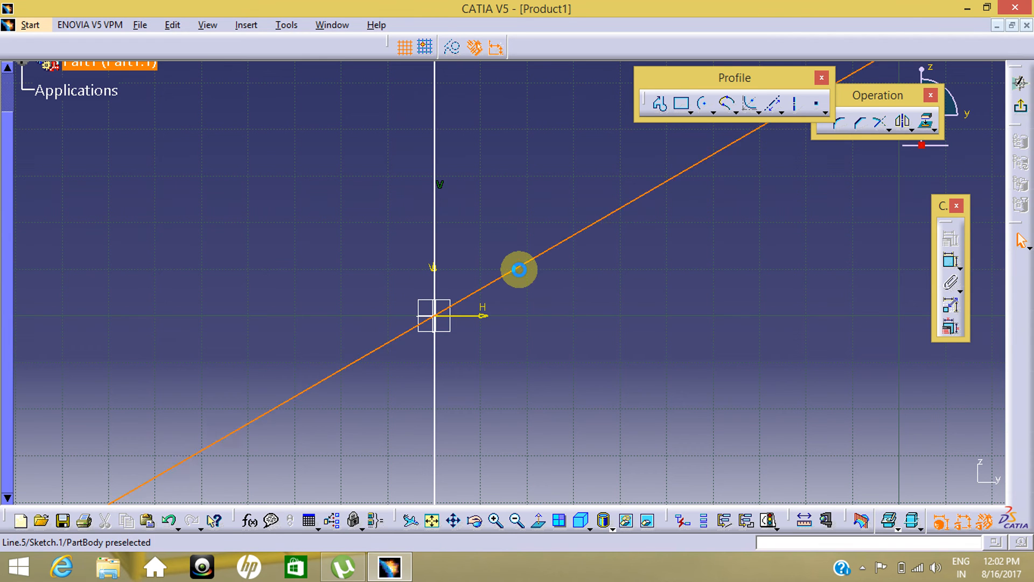
left_click(519, 268)
key("Delete")
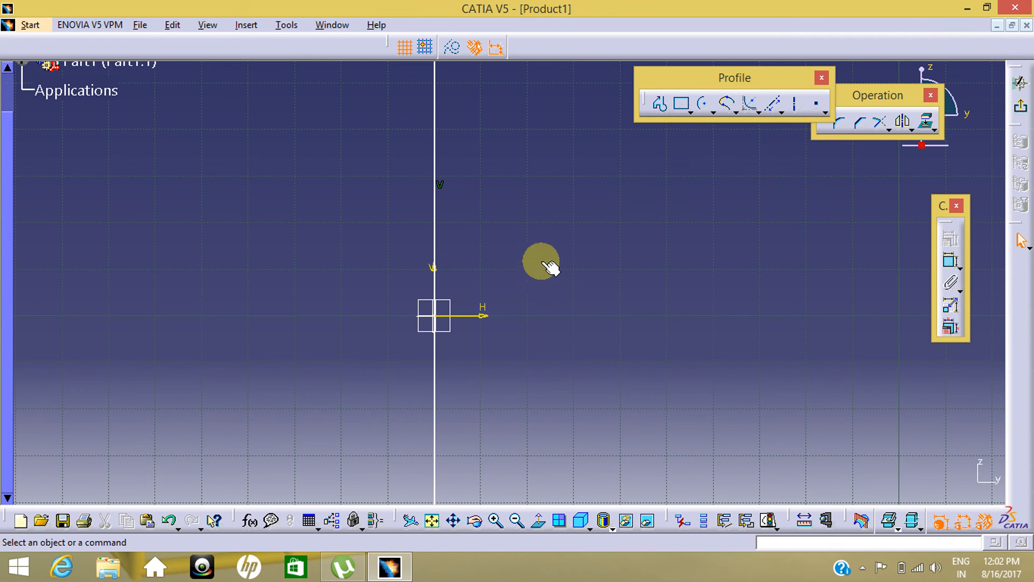
left_click(435, 203)
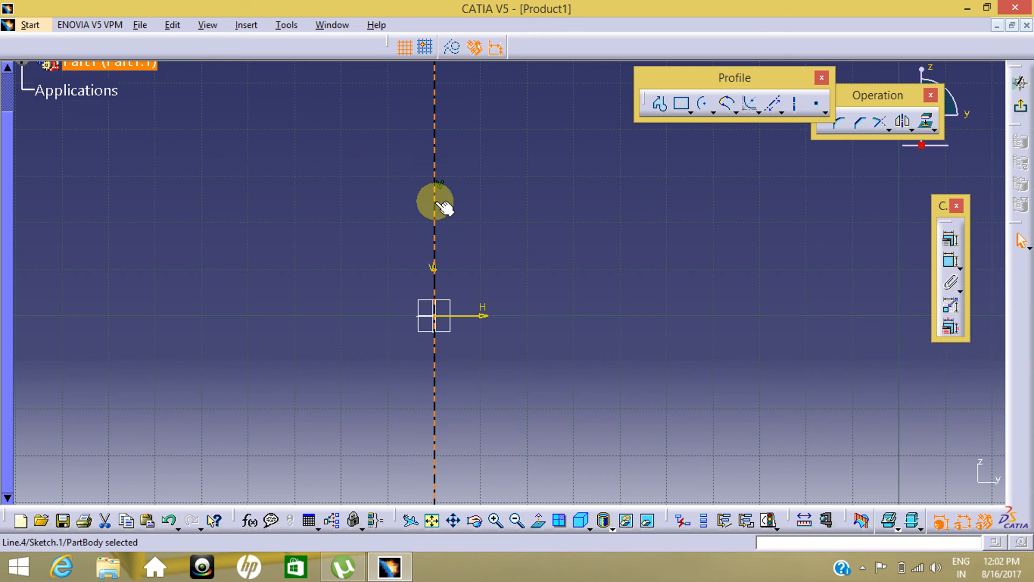
key("Delete")
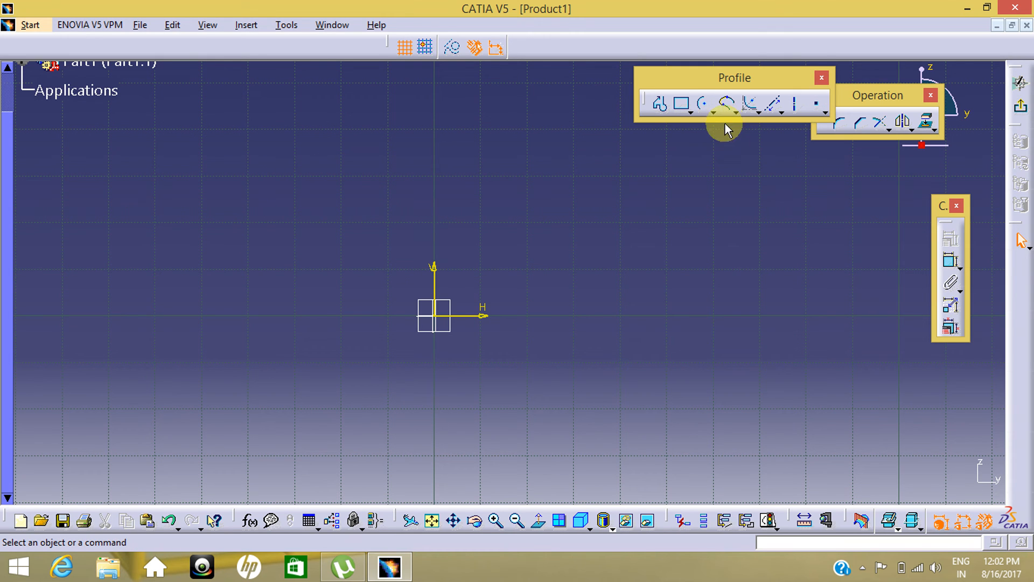
Draw a larger circle on the negative H side of the origin and one of about 6 mm radius on the positive side
left_click(712, 113)
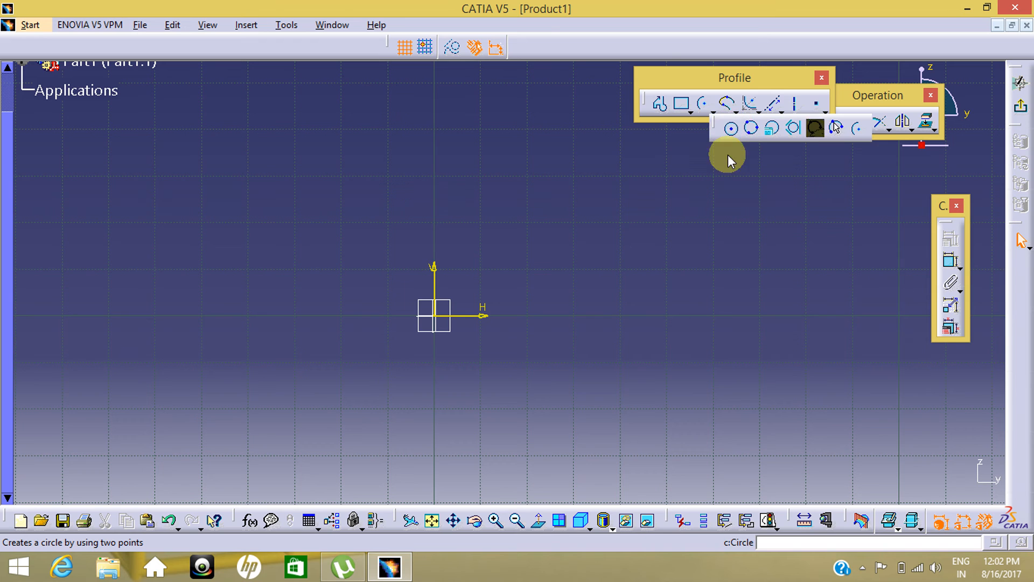
left_click(729, 127)
left_click(253, 312)
left_click(277, 364)
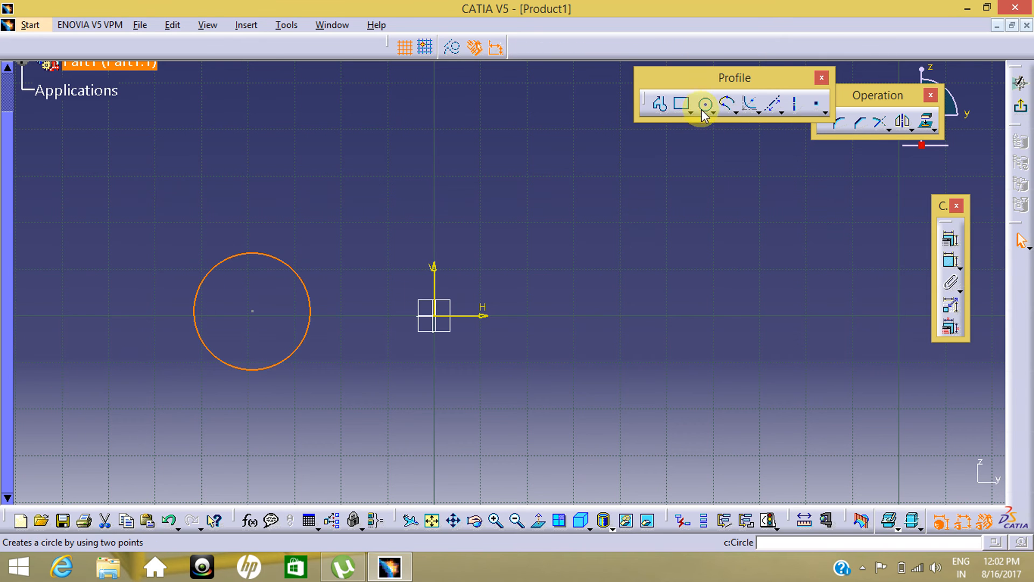
left_click(705, 103)
left_click(648, 285)
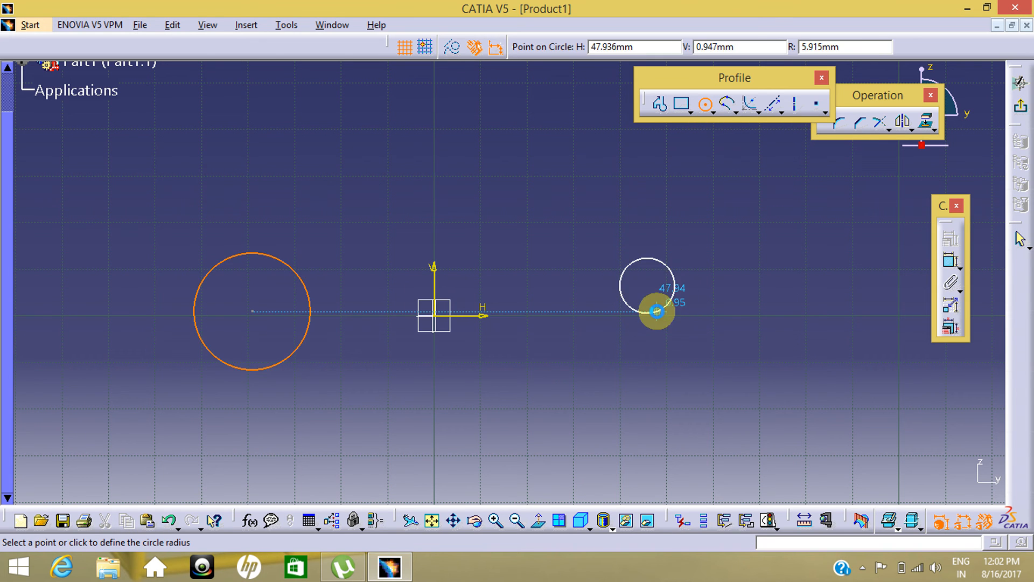
left_click(667, 301)
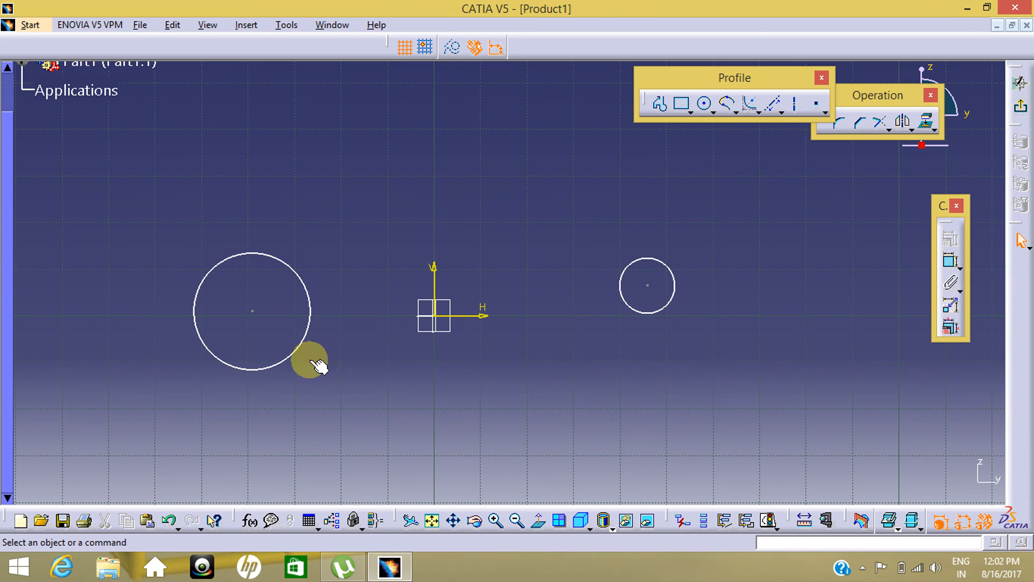
Draw a bi-tangent line joining the upper sides of the larger and smaller circles
left_click(781, 113)
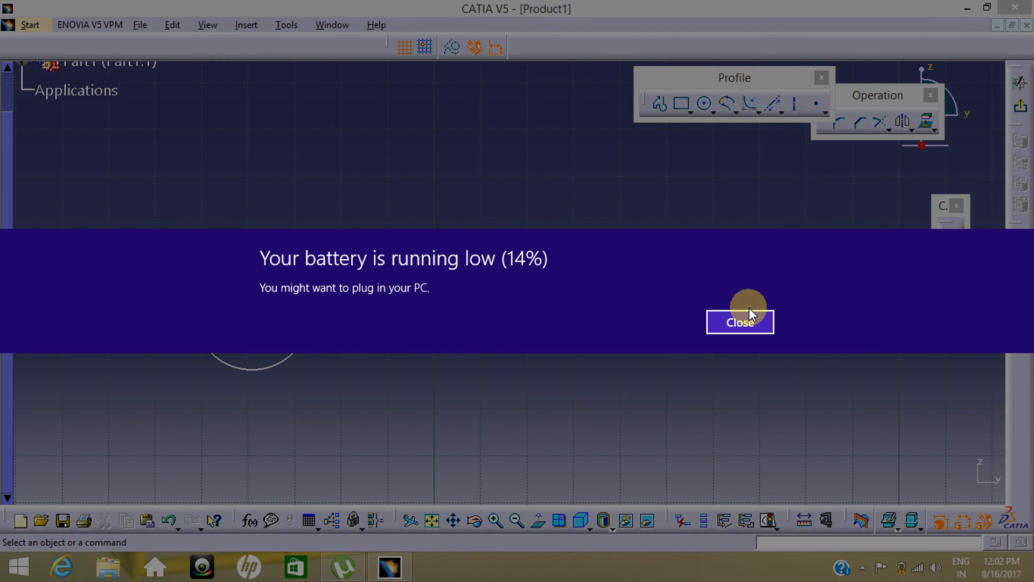
left_click(749, 310)
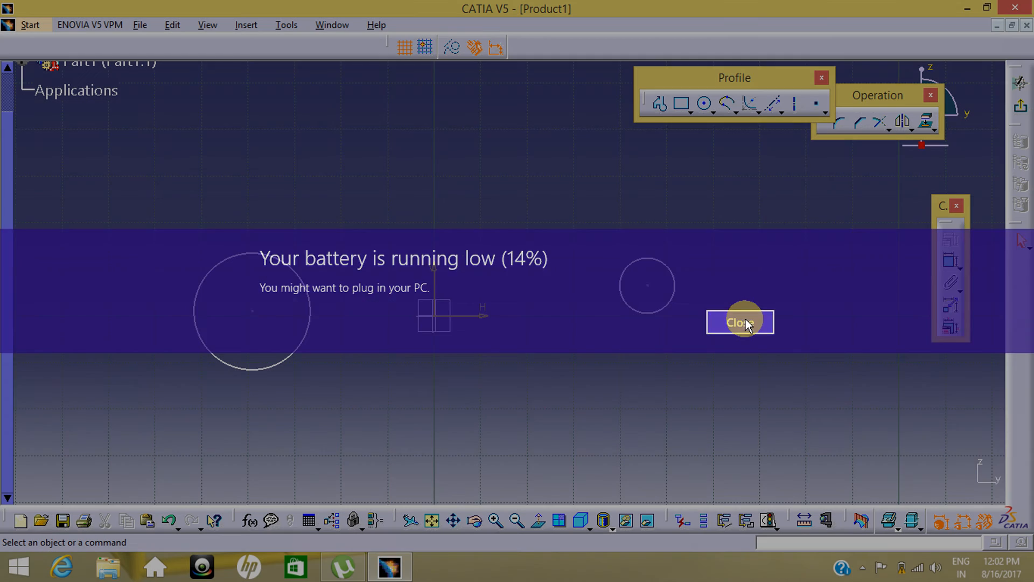
left_click(786, 107)
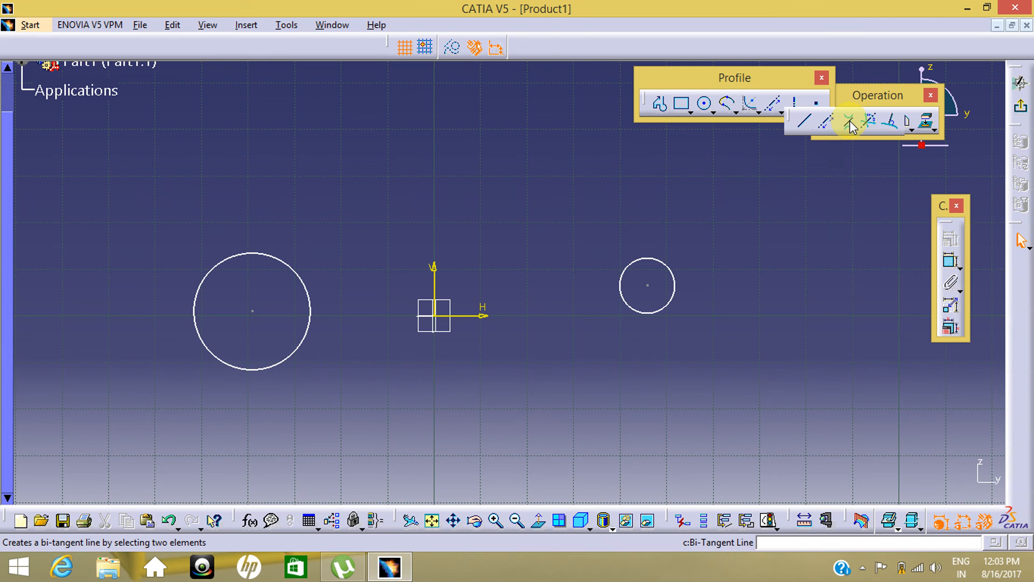
left_click(850, 124)
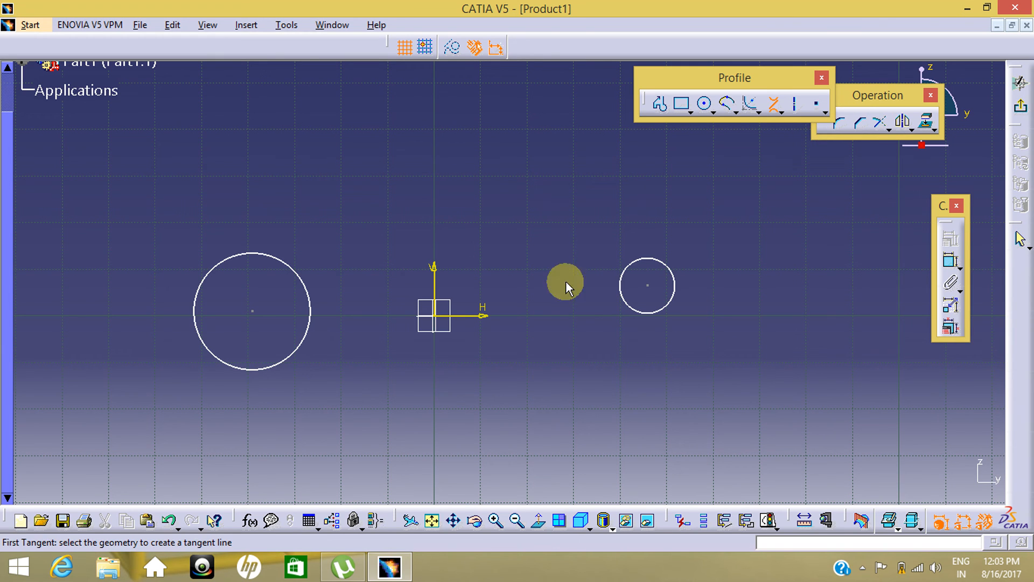
left_click(267, 256)
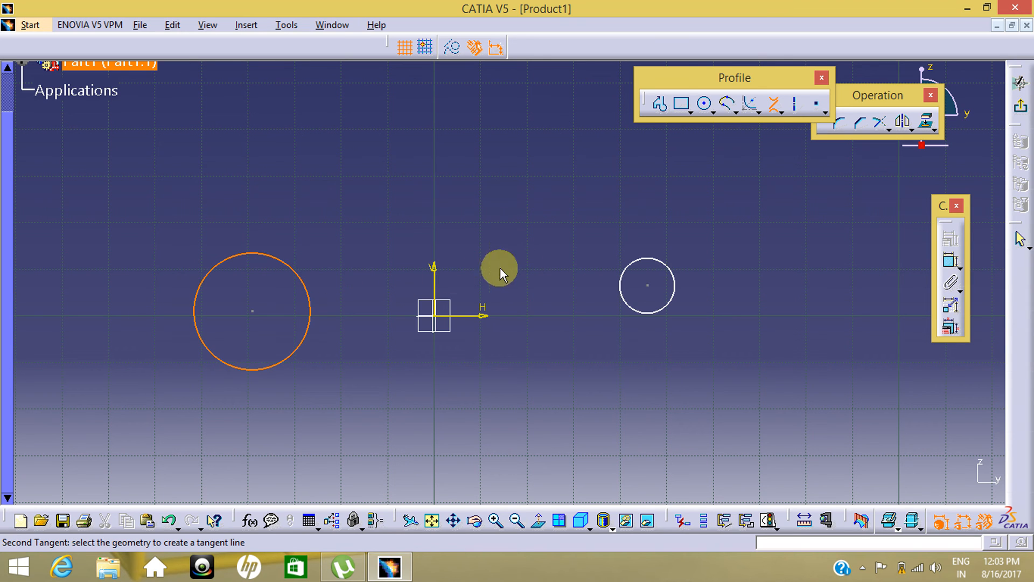
left_click(667, 261)
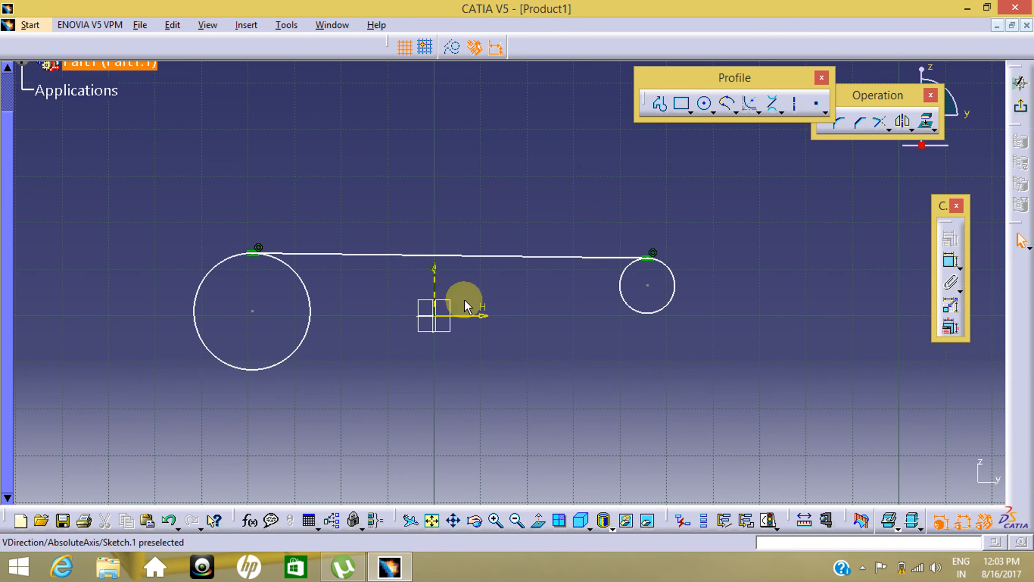
mouse_move(480, 349)
middle_mouse_down()
mouse_move(557, 338)
mouse_move(543, 253)
mouse_move(684, 302)
mouse_move(481, 269)
mouse_move(521, 407)
middle_mouse_up()
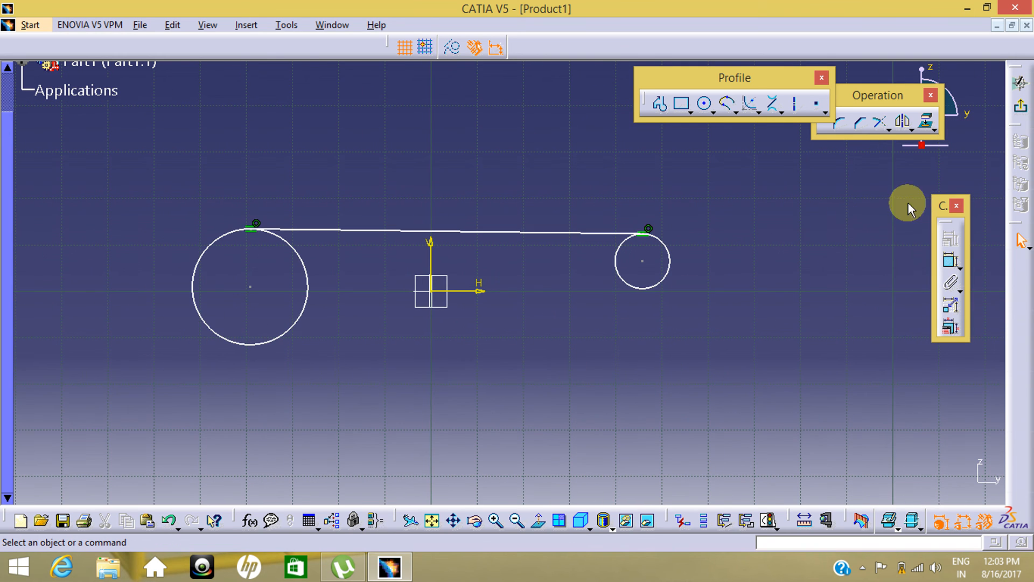
Draw a slanted axis line that crosses the bi-tangent line between the V axis and the smaller circle
left_click(781, 115)
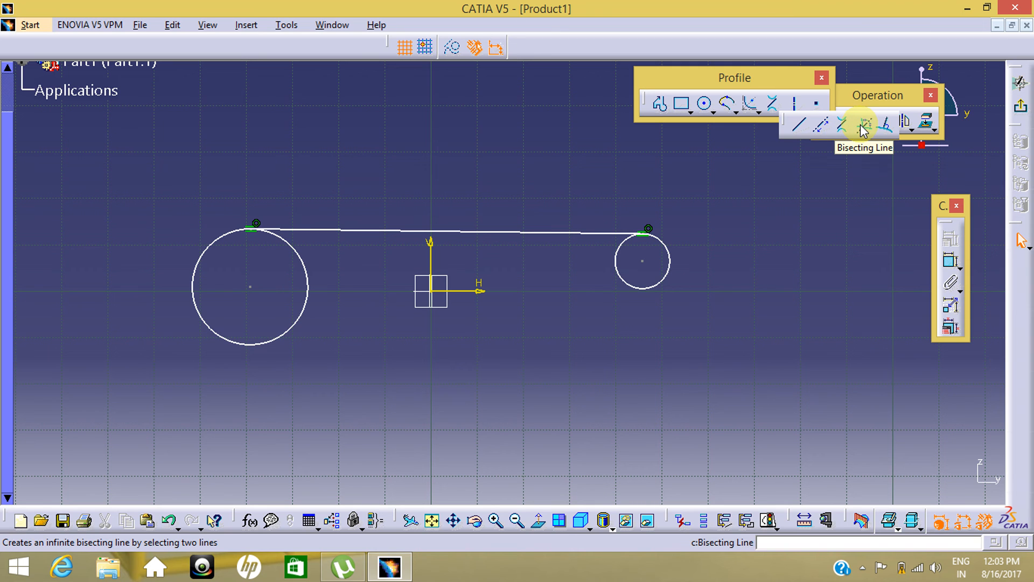
left_click(795, 104)
left_click(575, 161)
left_click(324, 454)
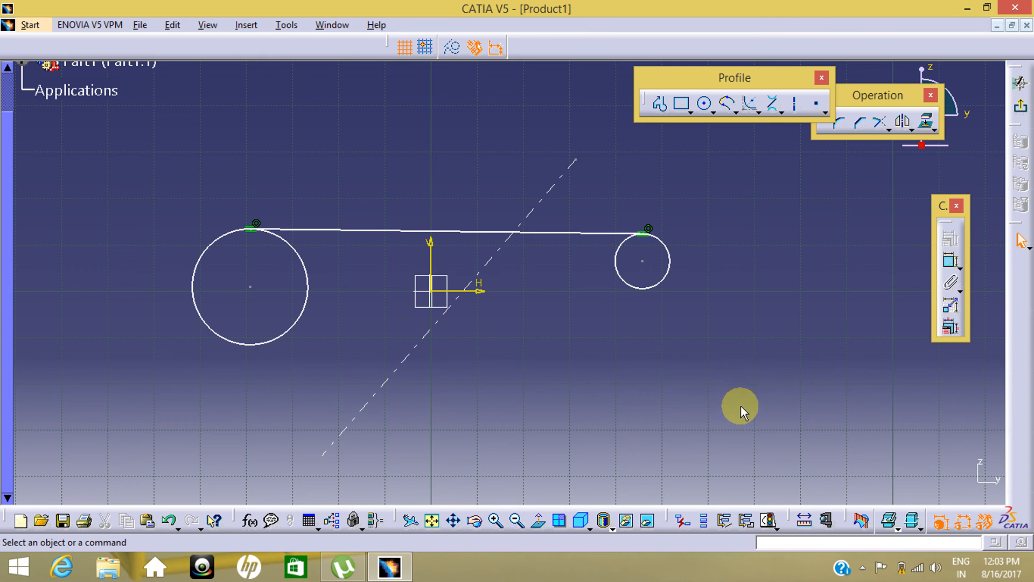
Create a bisecting line between the bi-tangent line and the slanted axis line
left_click(759, 112)
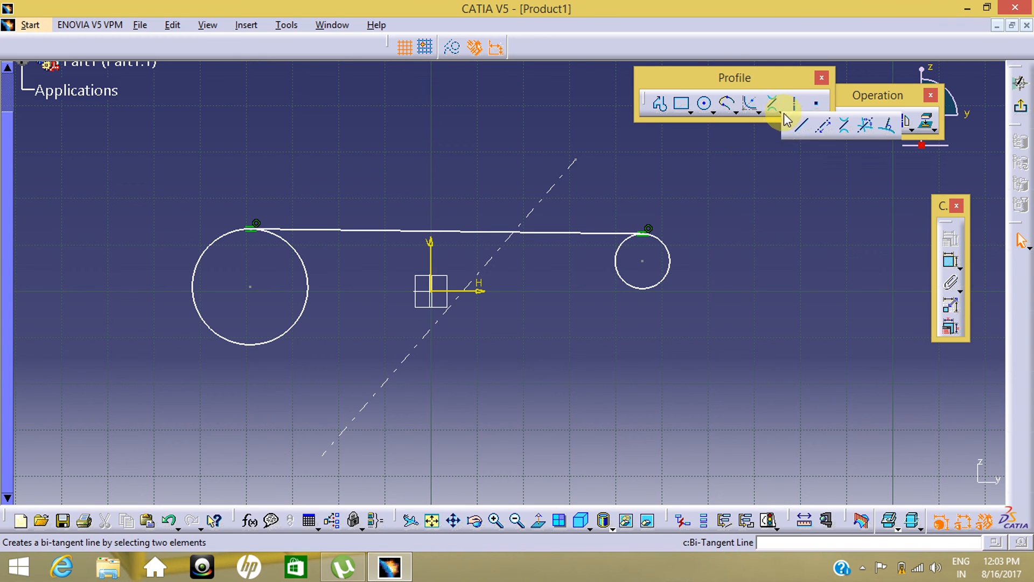
left_click(867, 129)
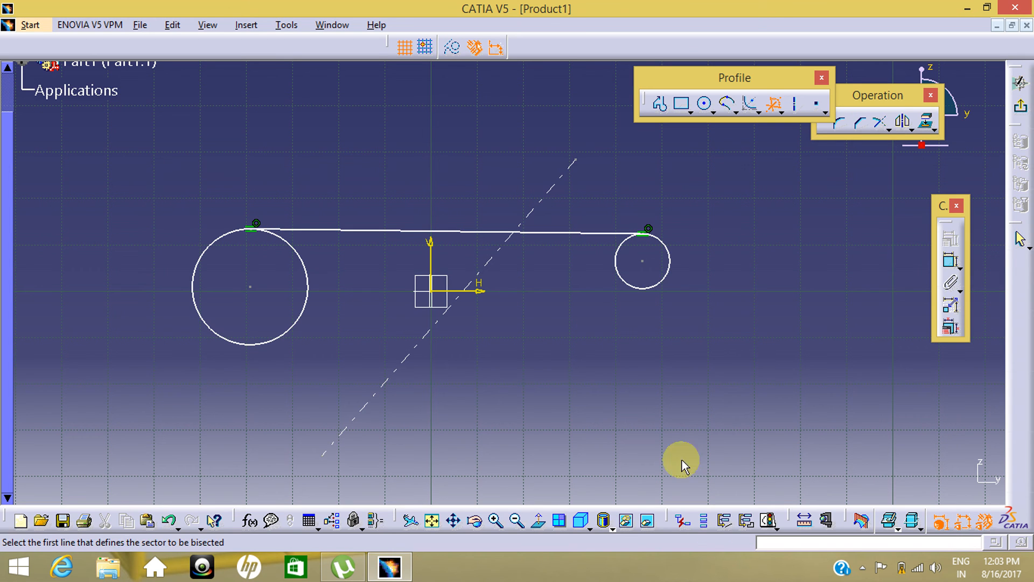
left_click(863, 568)
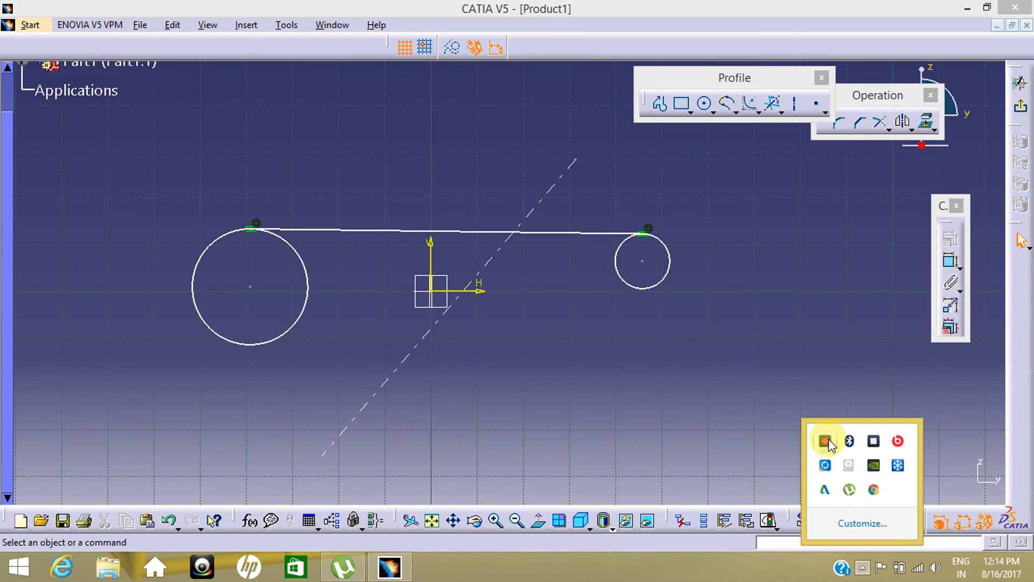
left_click(840, 358)
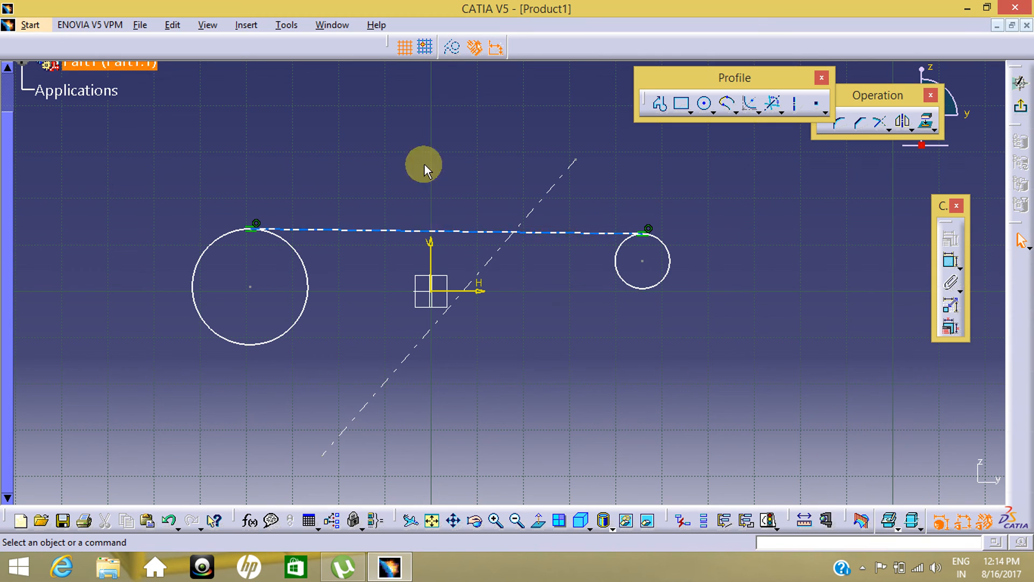
left_click(782, 113)
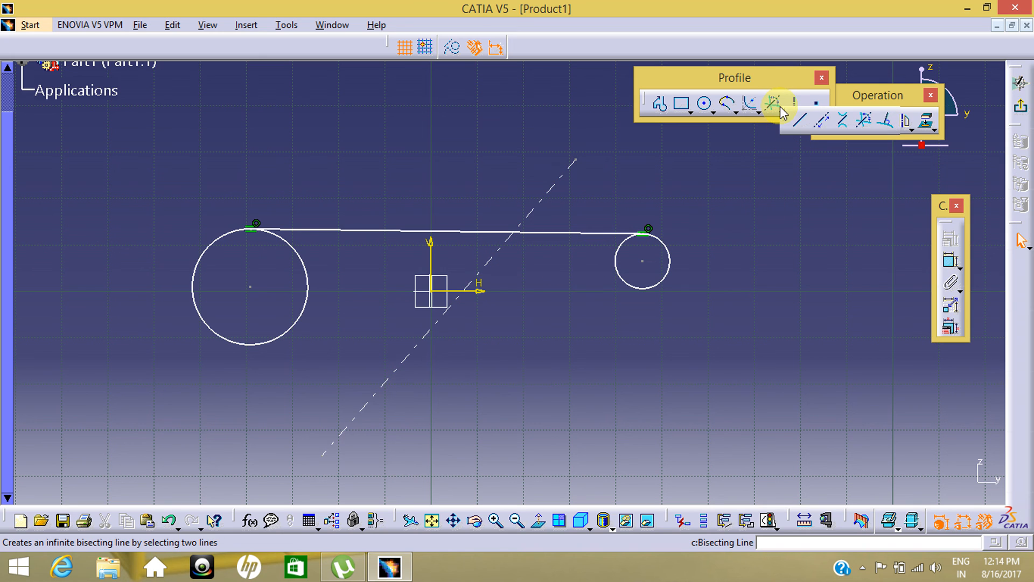
left_click(862, 122)
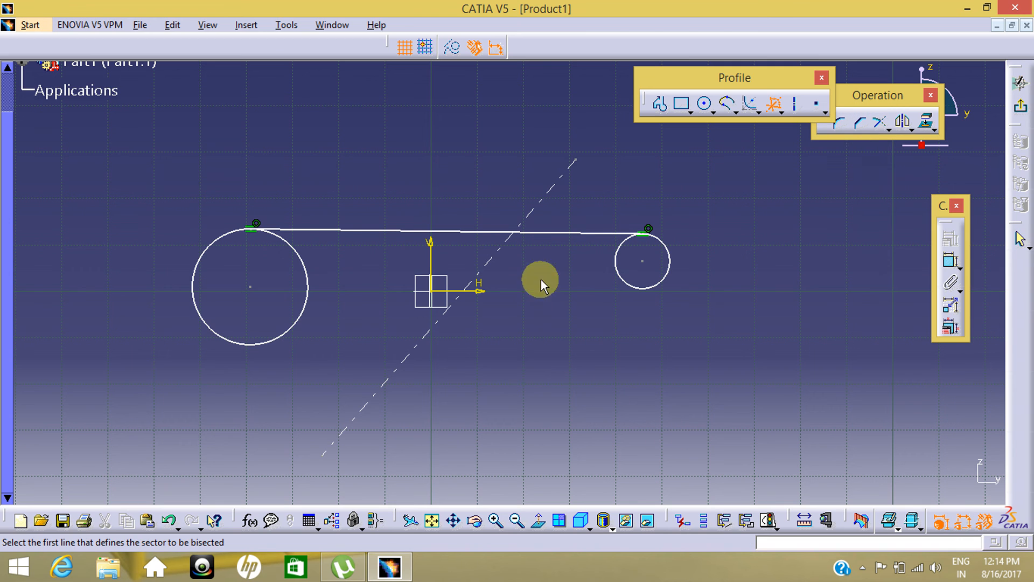
left_click(580, 233)
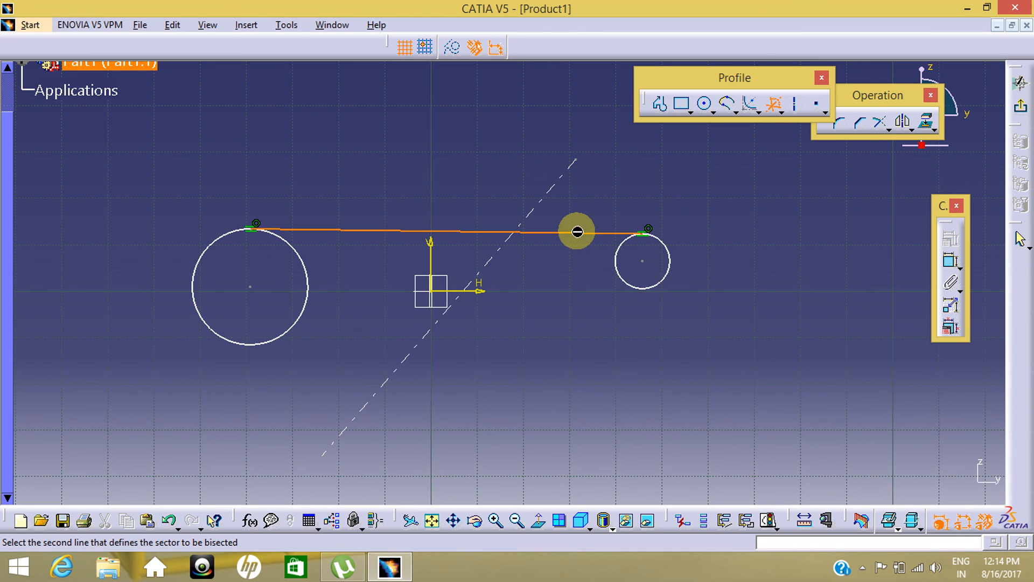
left_click(439, 318)
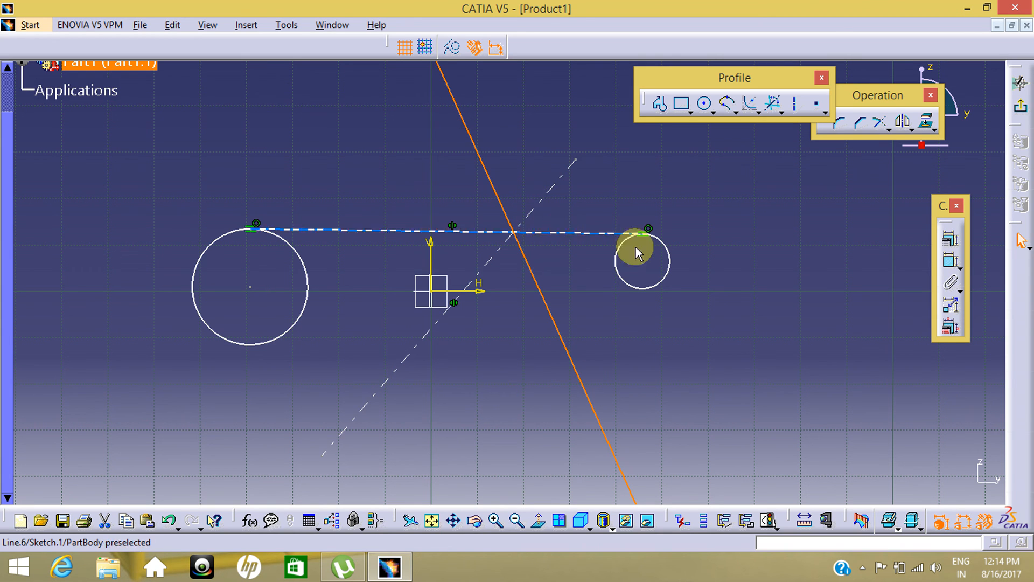
left_click(683, 247)
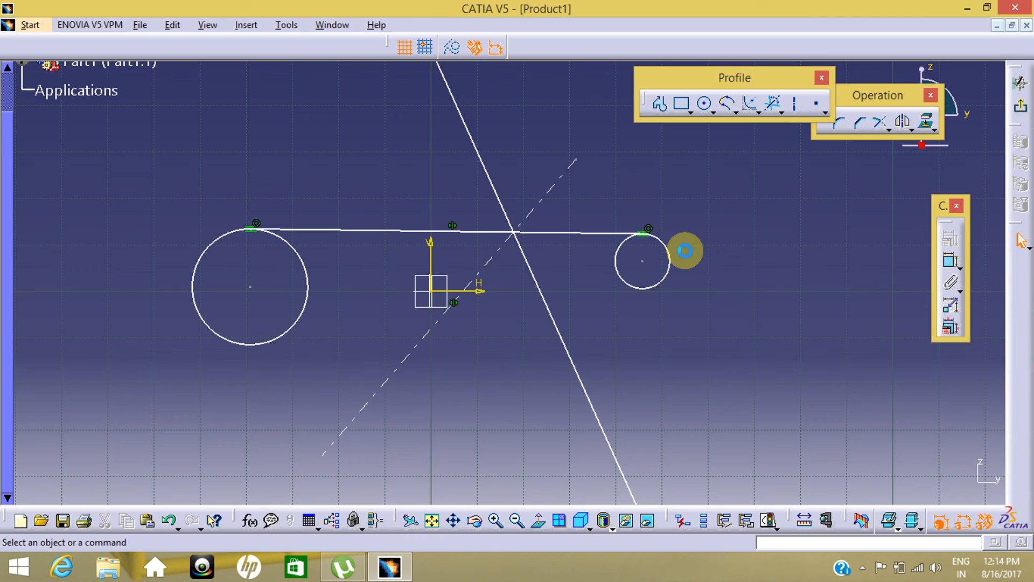
Draw a line normal to the smaller circle, running outward and downward from its lower edge
left_click(781, 112)
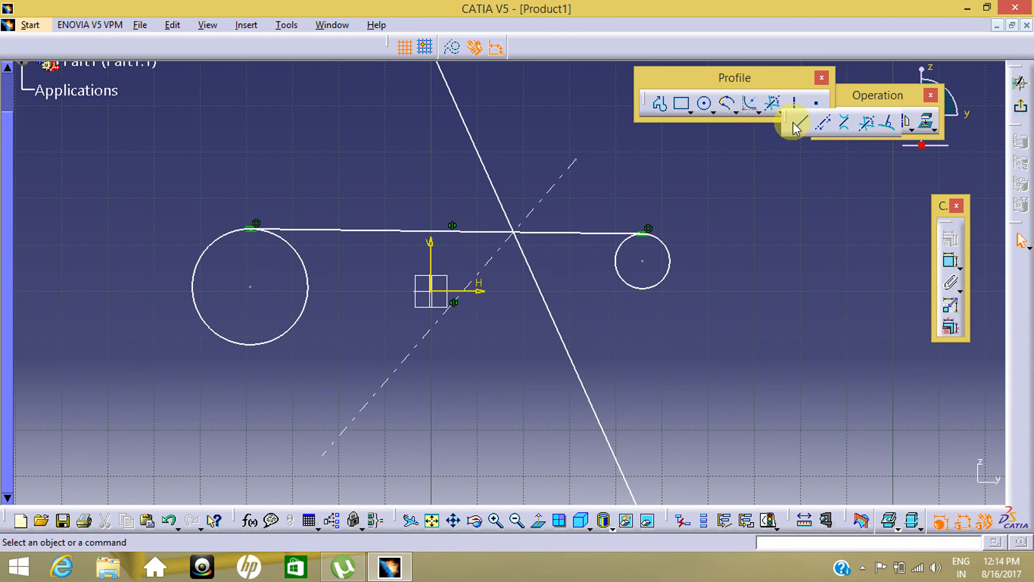
left_click(888, 125)
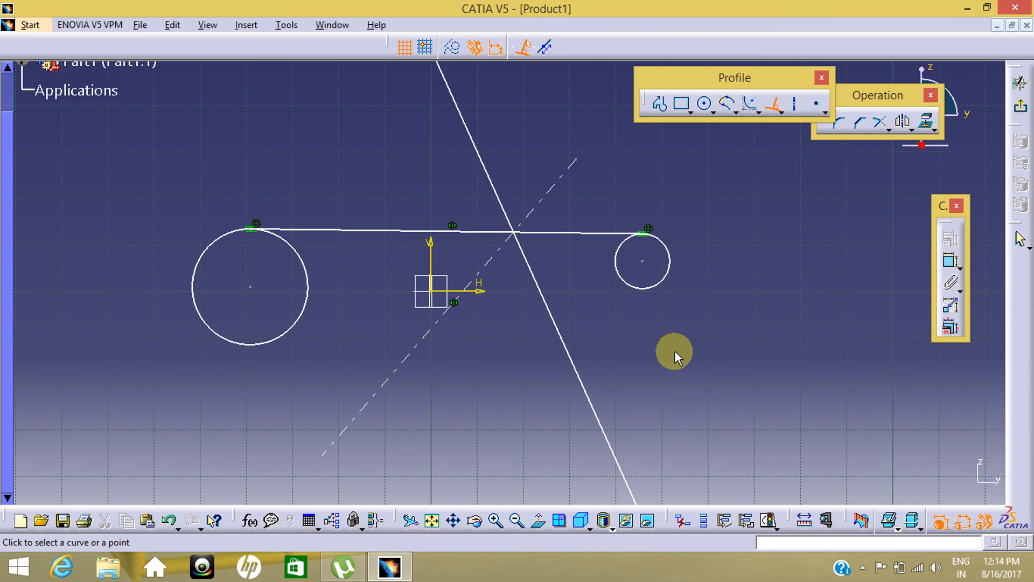
mouse_move(675, 351)
middle_mouse_down()
mouse_move(746, 300)
mouse_move(434, 254)
middle_mouse_up()
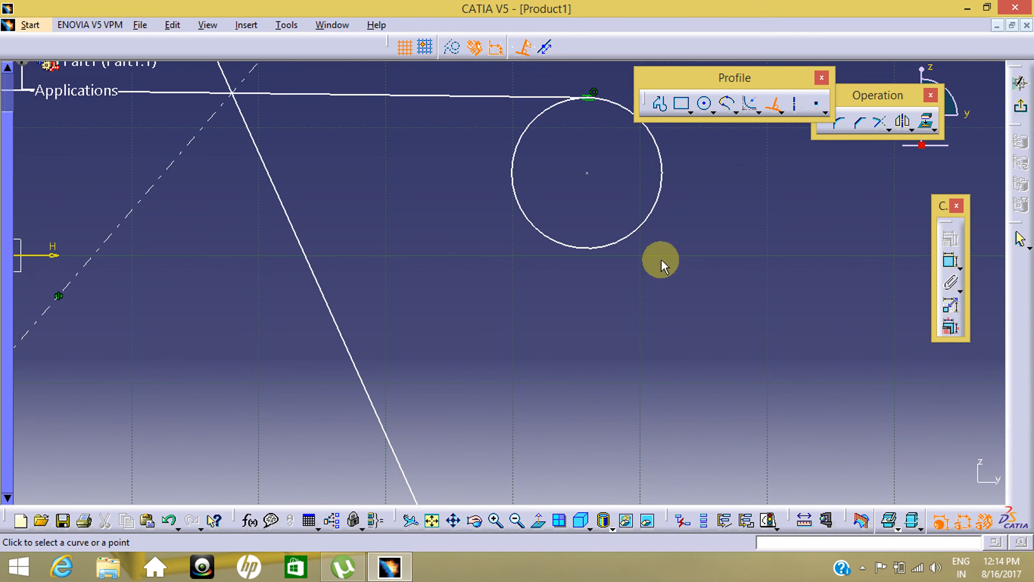
left_click(619, 243)
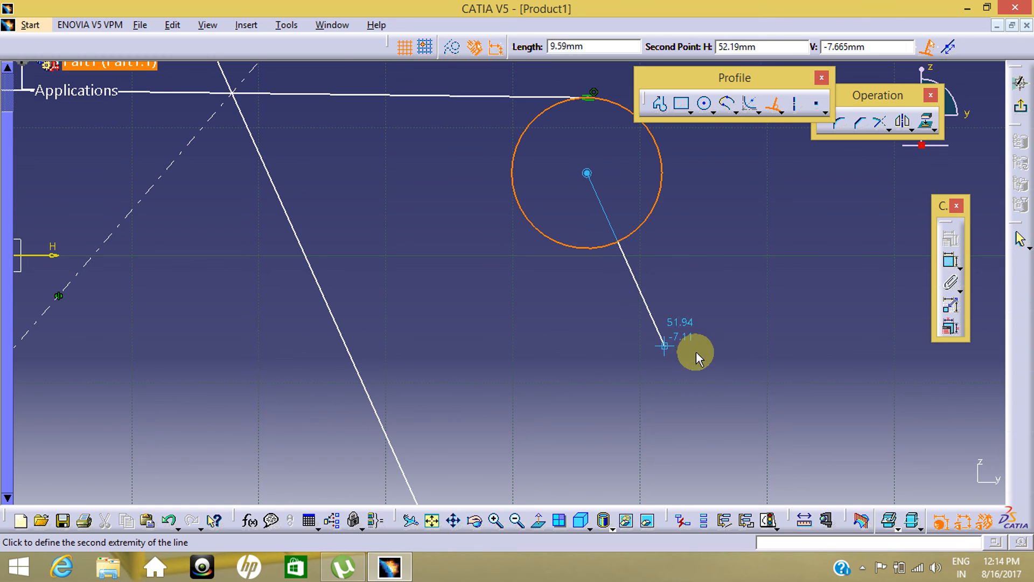
left_click(733, 416)
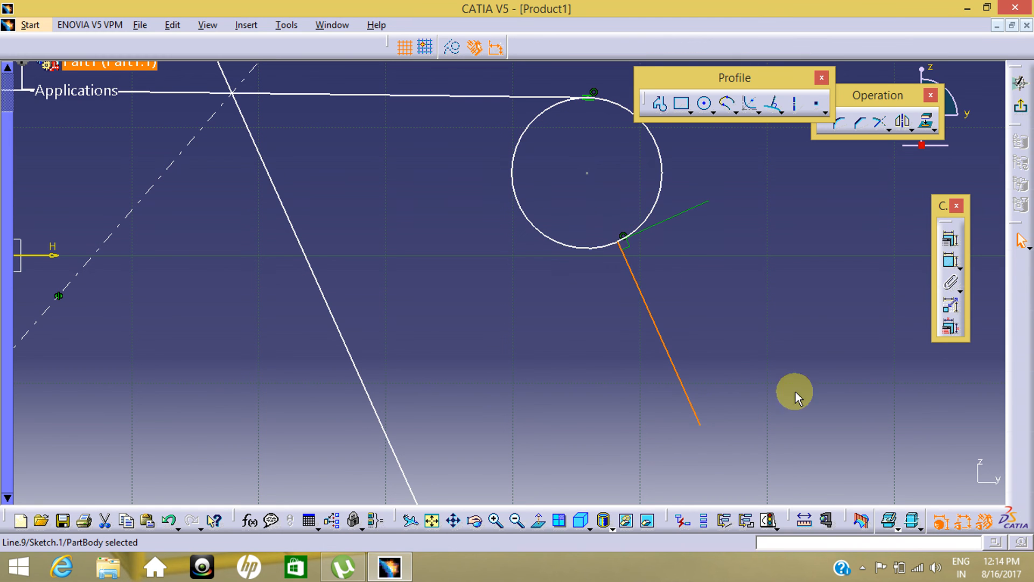
middle_click_drag(785, 388, 765, 363)
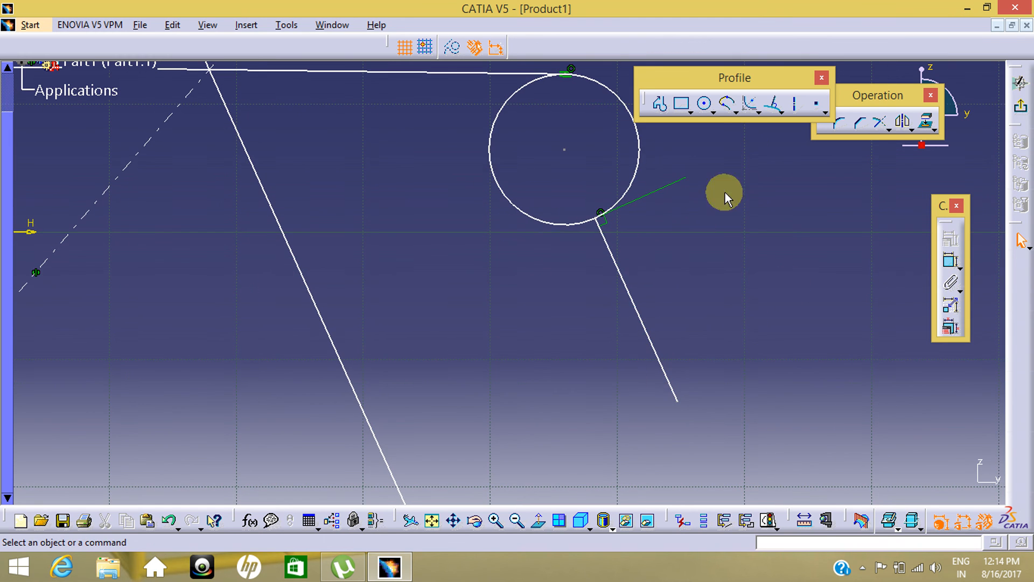
Draw a slightly rising axis line about 132 mm long on the positive H side, beyond the smaller circle
middle_click_drag(630, 255, 660, 324, "ctrl")
middle_click_drag(455, 311, 482, 378, "ctrl")
middle_click_drag(314, 260, 381, 401)
middle_click_drag(499, 331, 628, 346, "ctrl")
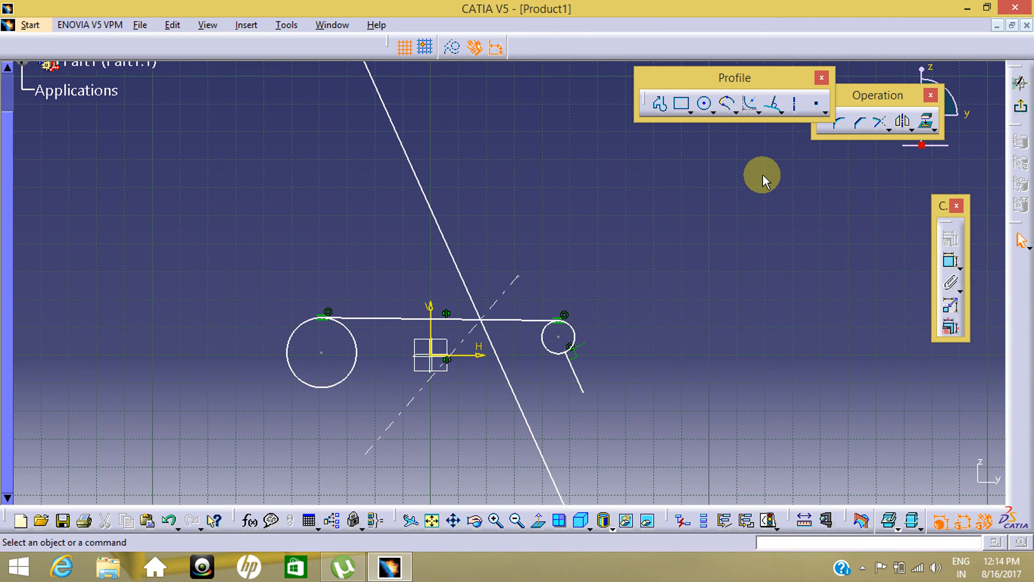
mouse_move(732, 87)
left_mouse_down()
mouse_move(641, 118)
mouse_move(597, 154)
mouse_move(600, 141)
mouse_move(641, 131)
left_mouse_up()
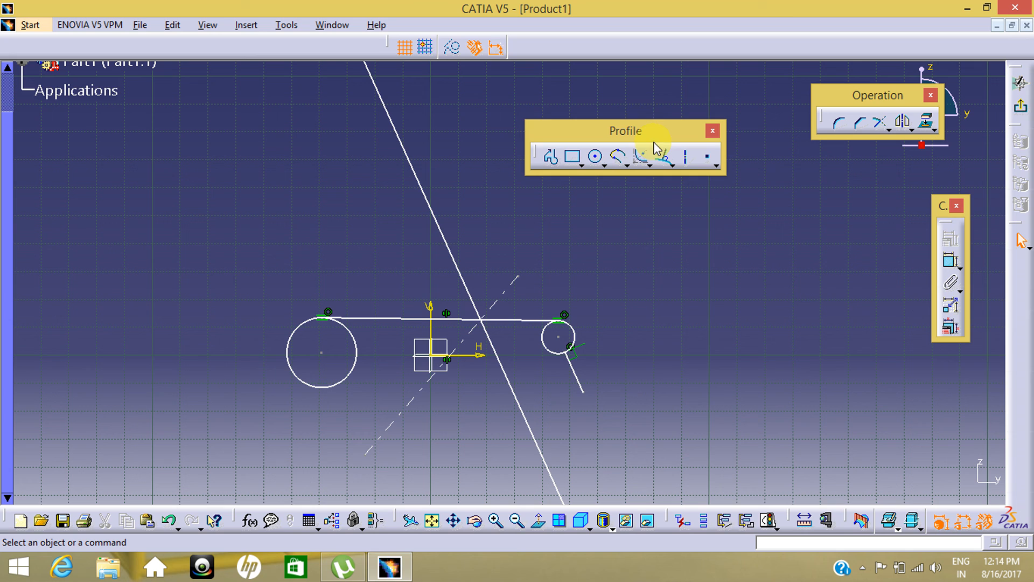
left_click(688, 160)
mouse_move(730, 317)
middle_mouse_down()
mouse_move(496, 354)
mouse_move(474, 333)
middle_mouse_up()
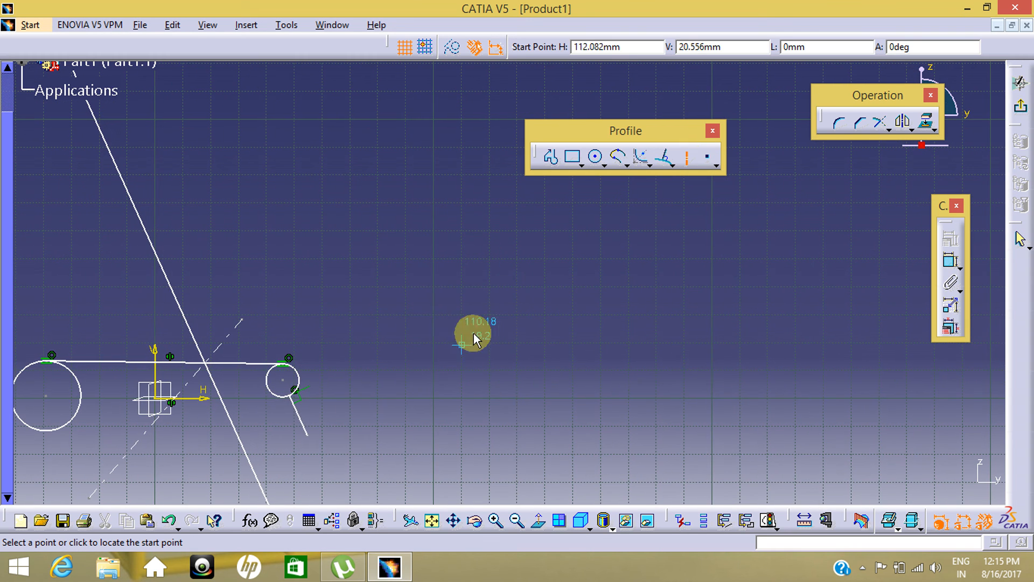
left_click(415, 338)
left_click(778, 283)
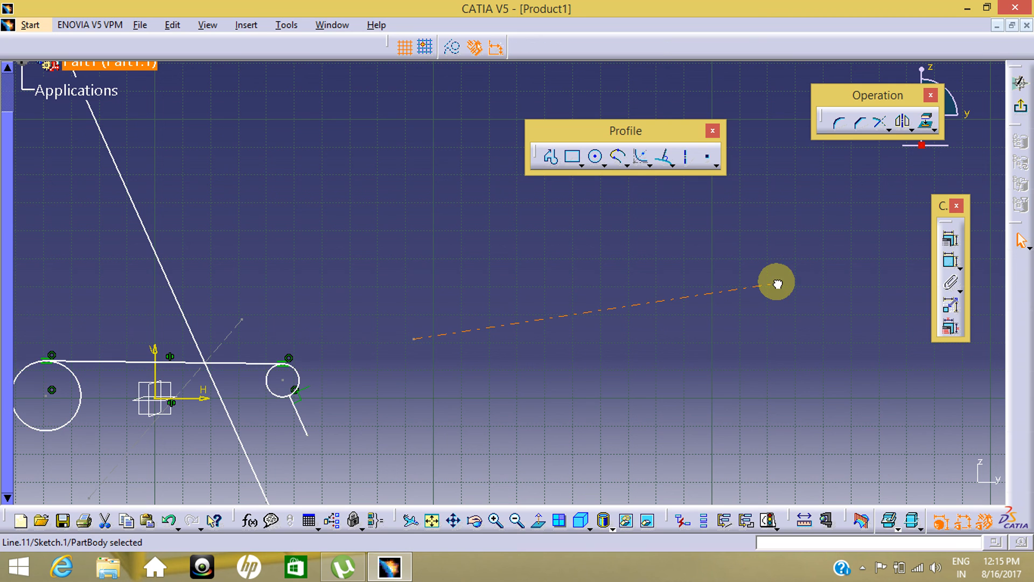
left_click(618, 309)
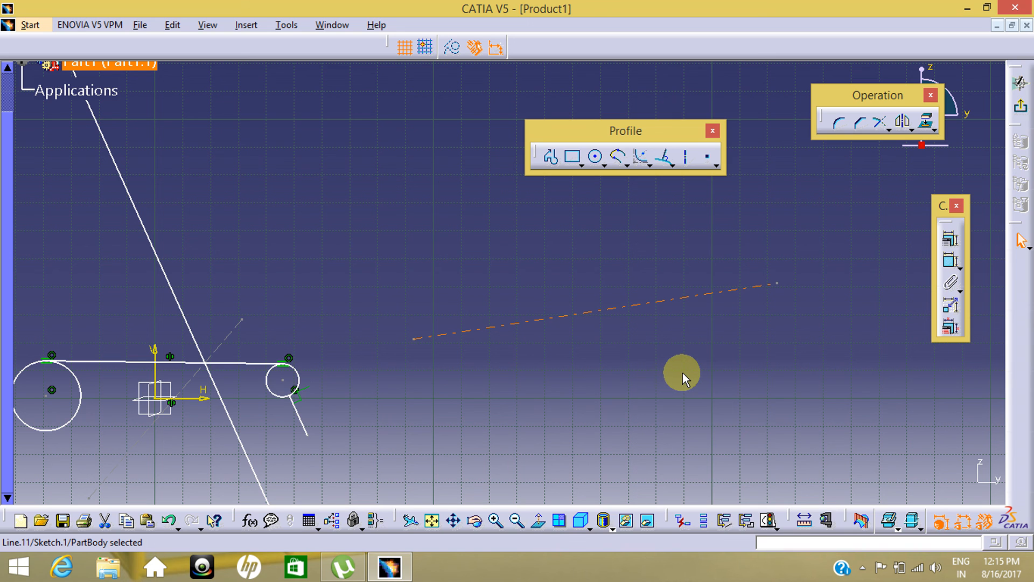
left_click(852, 312)
Dimension the length of the new axis line beyond the smaller circle
left_click(951, 261)
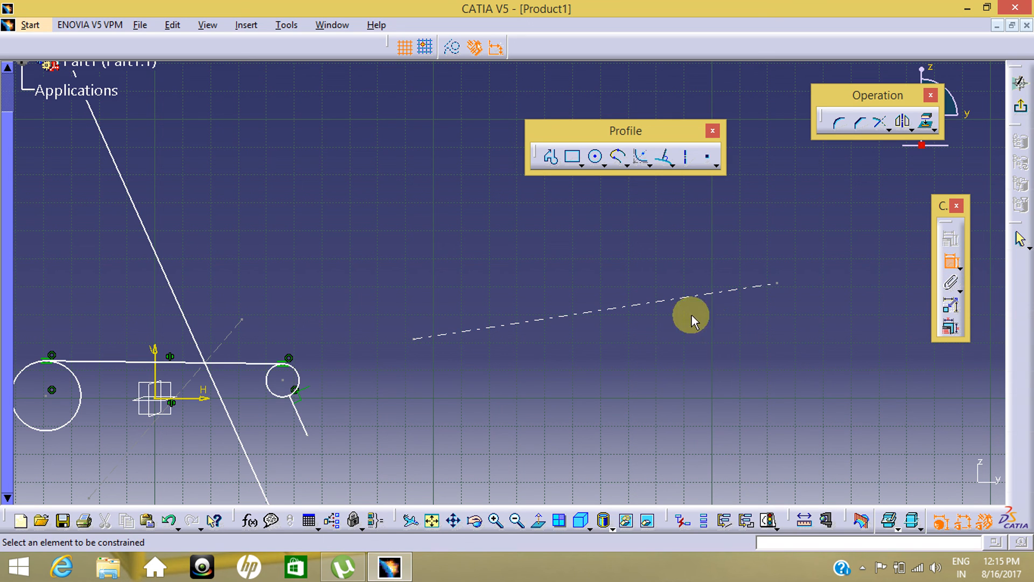
left_click(689, 302)
left_click(689, 319)
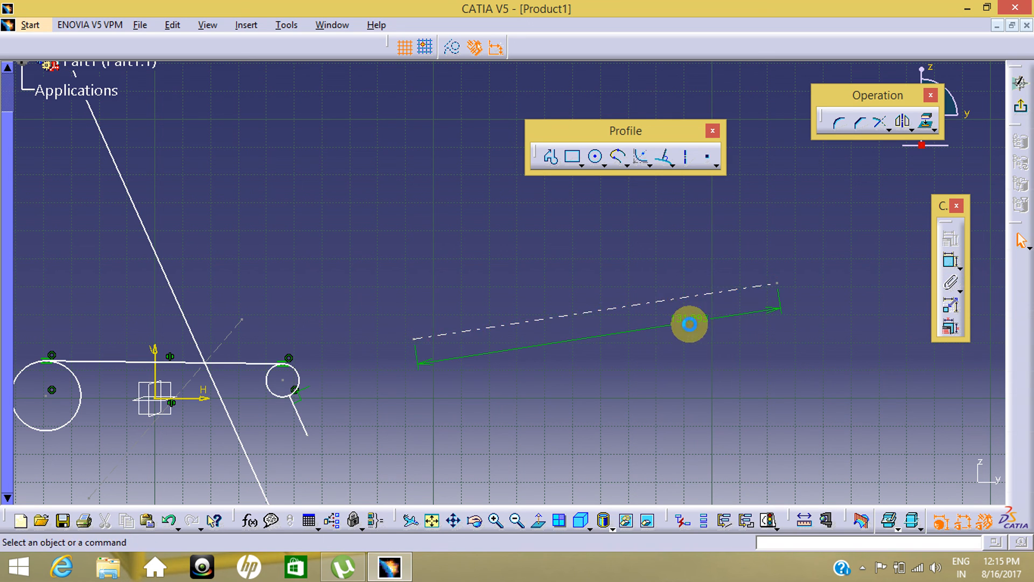
Dimension the horizontal and vertical distances of the axis line's start point from the V and H axes
left_click(951, 262)
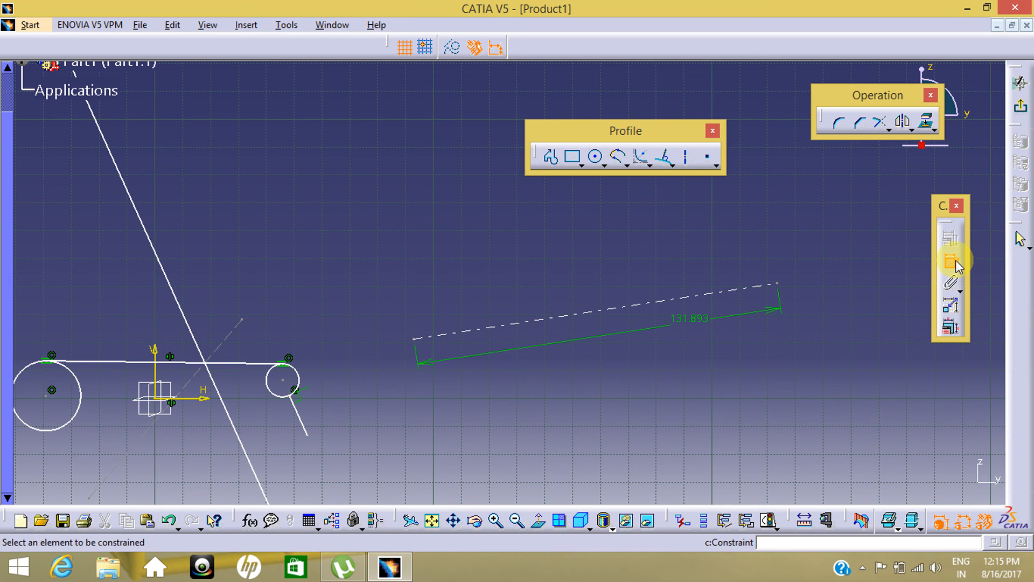
left_click(154, 352)
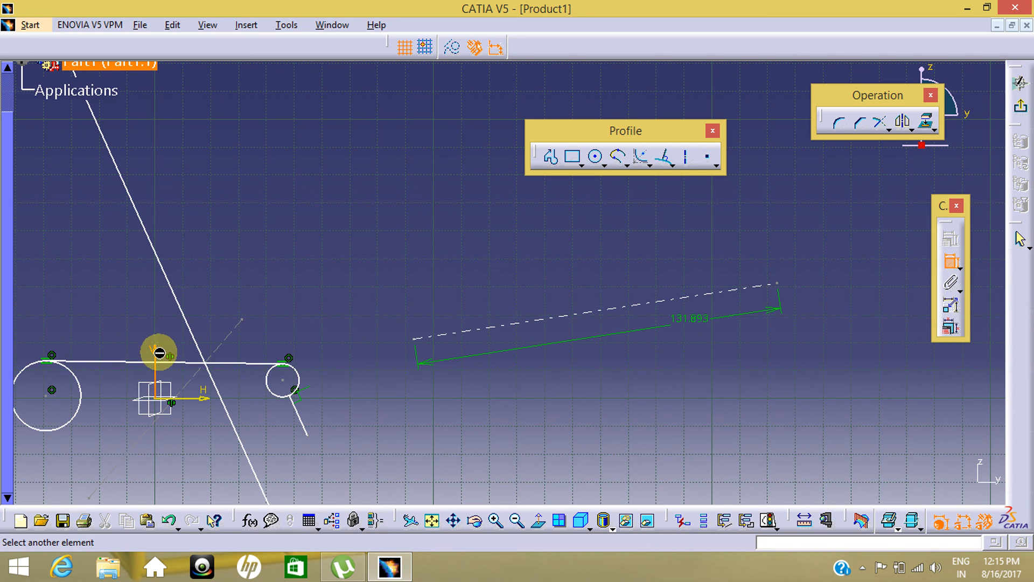
left_click(423, 342)
left_click(384, 326)
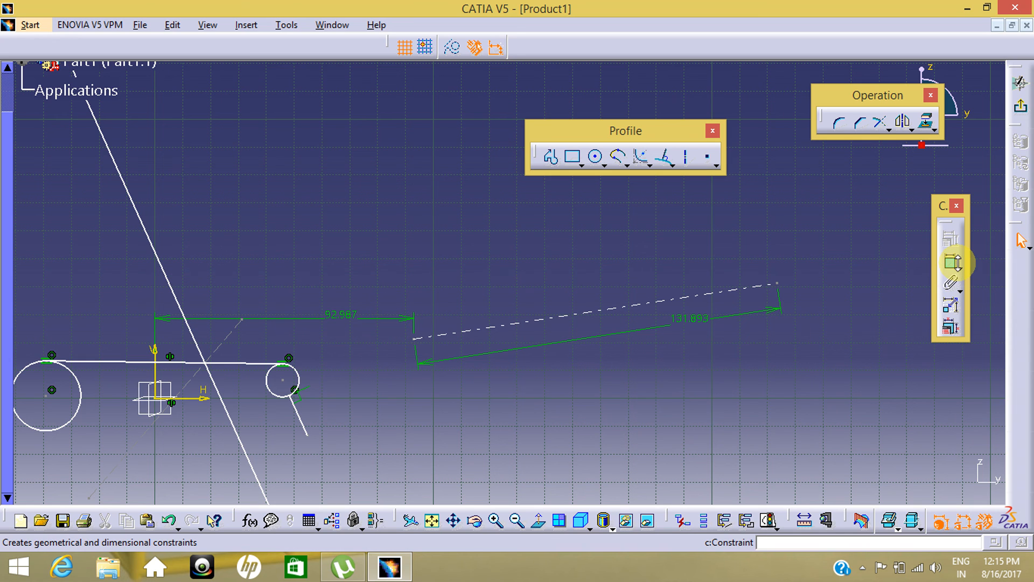
left_click(952, 262)
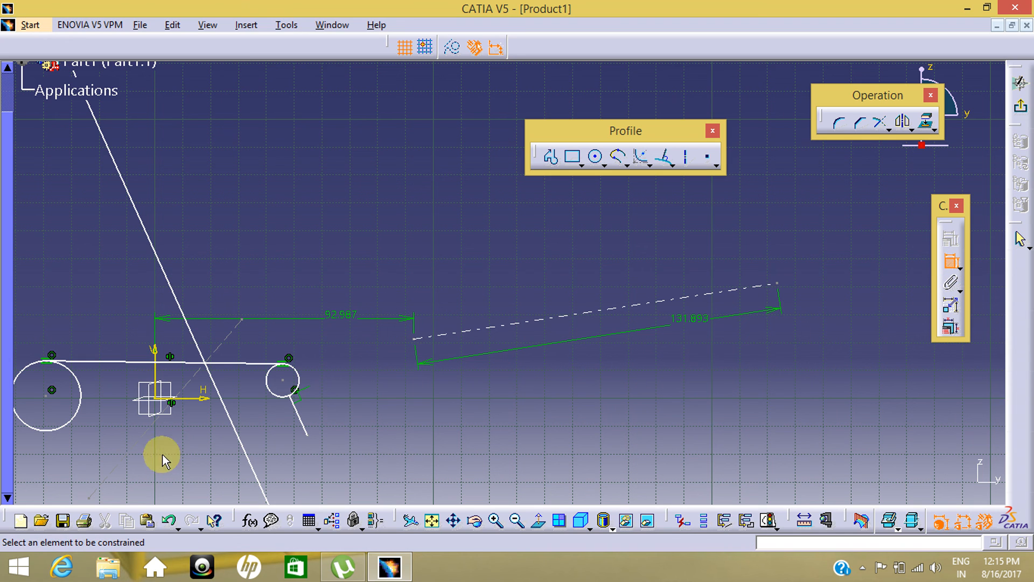
left_click(204, 398)
left_click(414, 338)
left_click(396, 371)
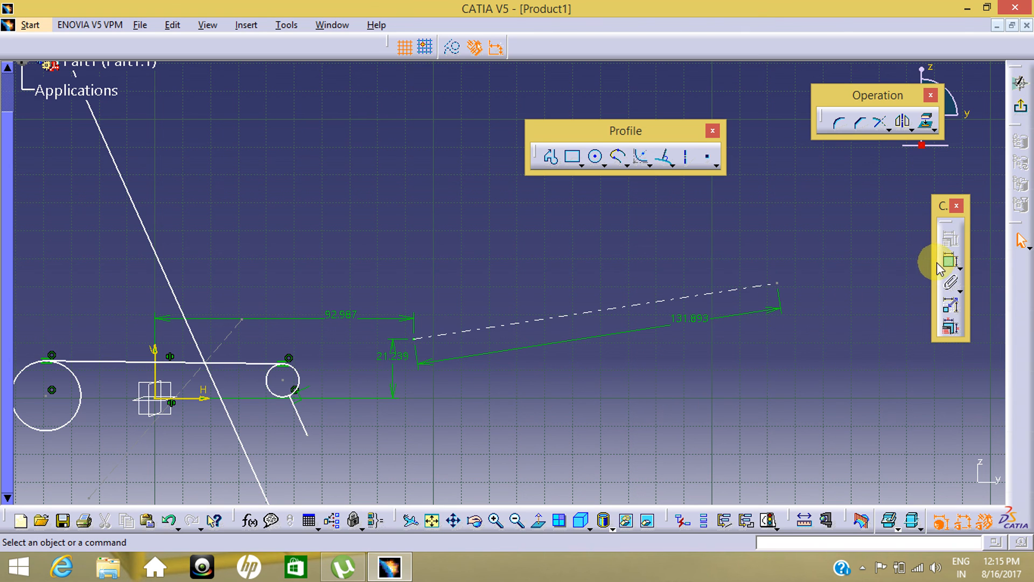
Dimension the angle between the new axis line and the H axis
left_click(951, 263)
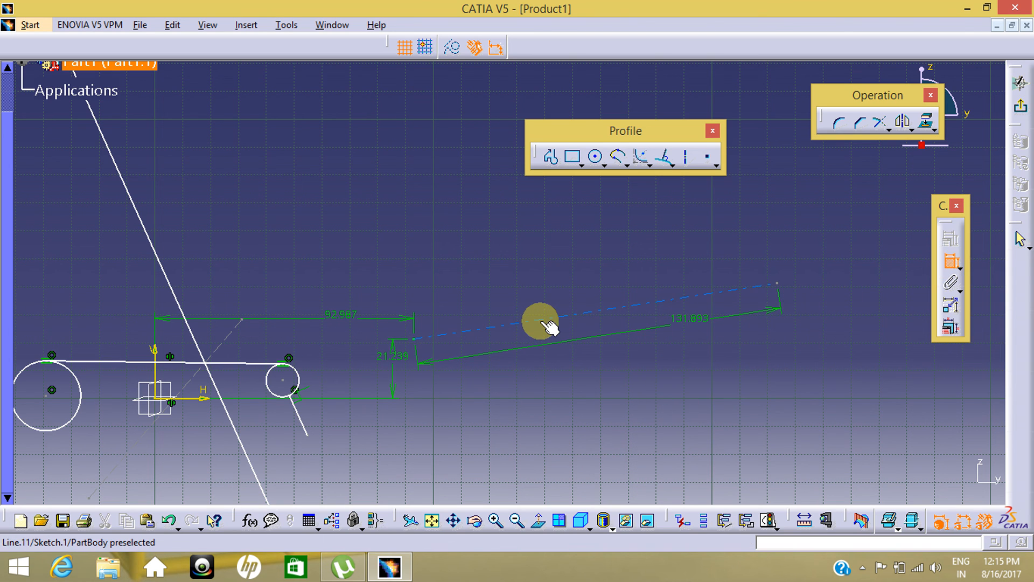
left_click(544, 323)
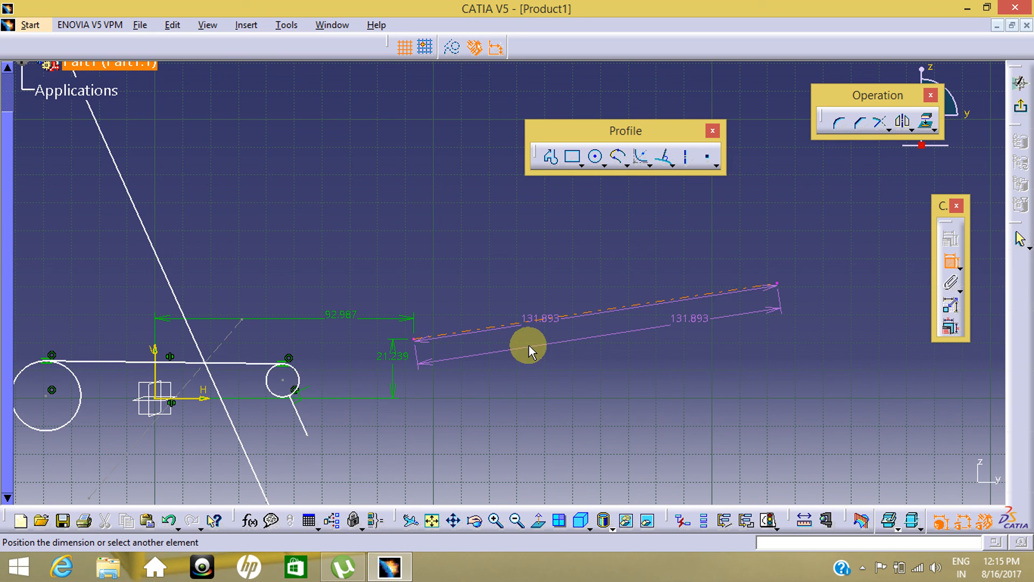
left_click(197, 402)
left_click(569, 349)
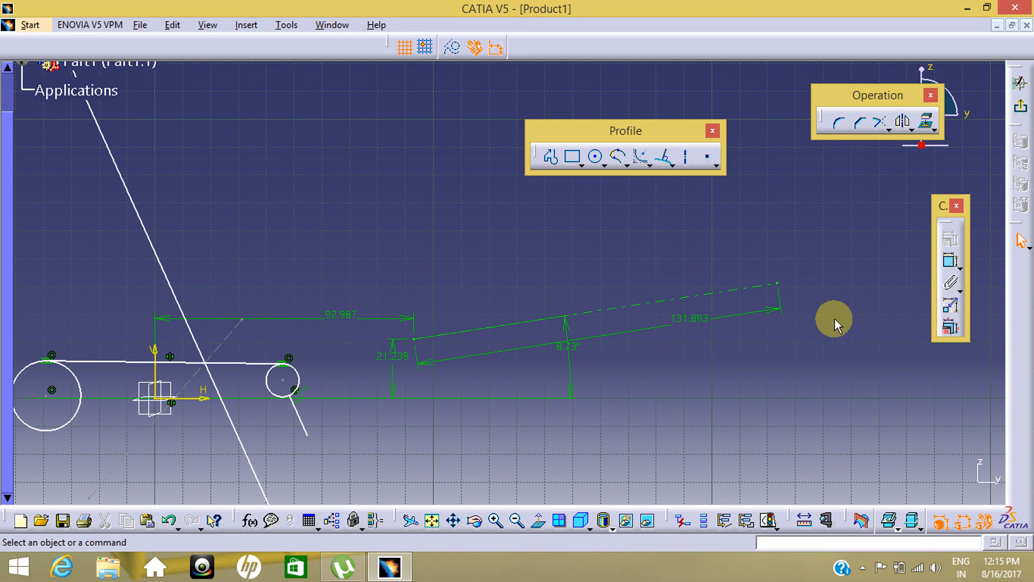
Place a sketch point above the smaller circle at about H 43.87 mm, V 80.62 mm
middle_click_drag(778, 257, 658, 291)
scroll(658, 293, "down", 2)
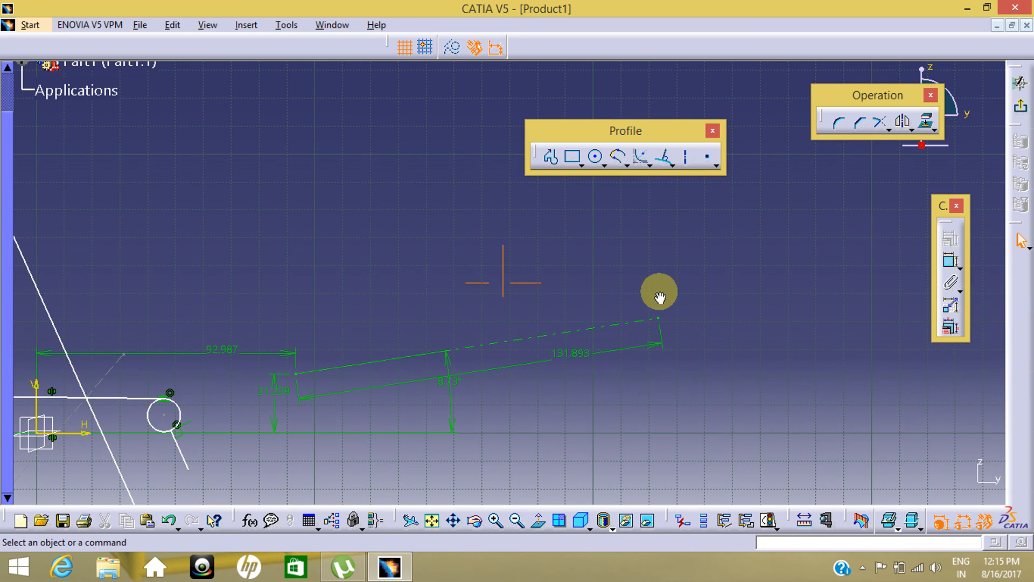
middle_click_drag(538, 294, 620, 358)
left_click(713, 157)
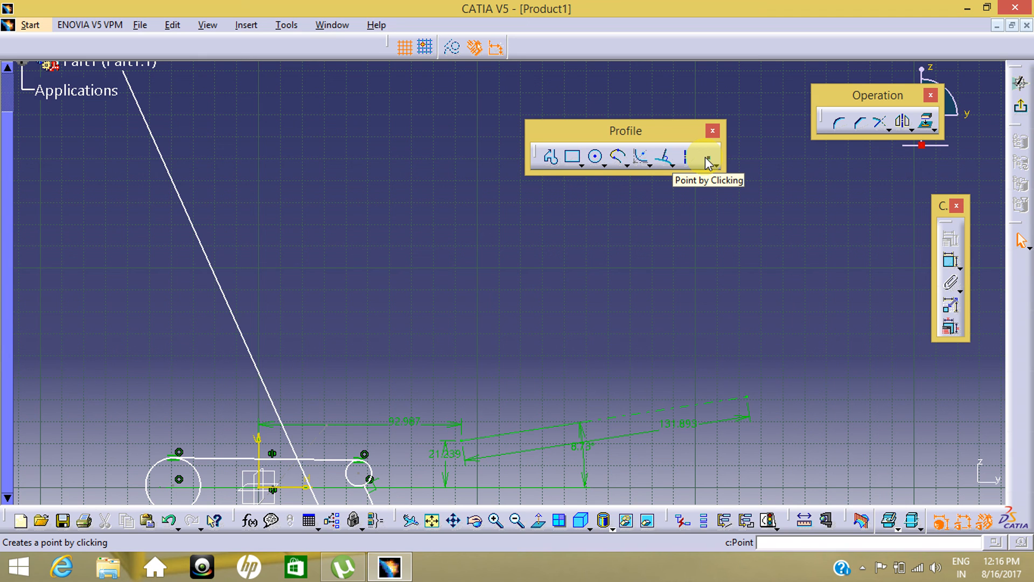
left_click(708, 160)
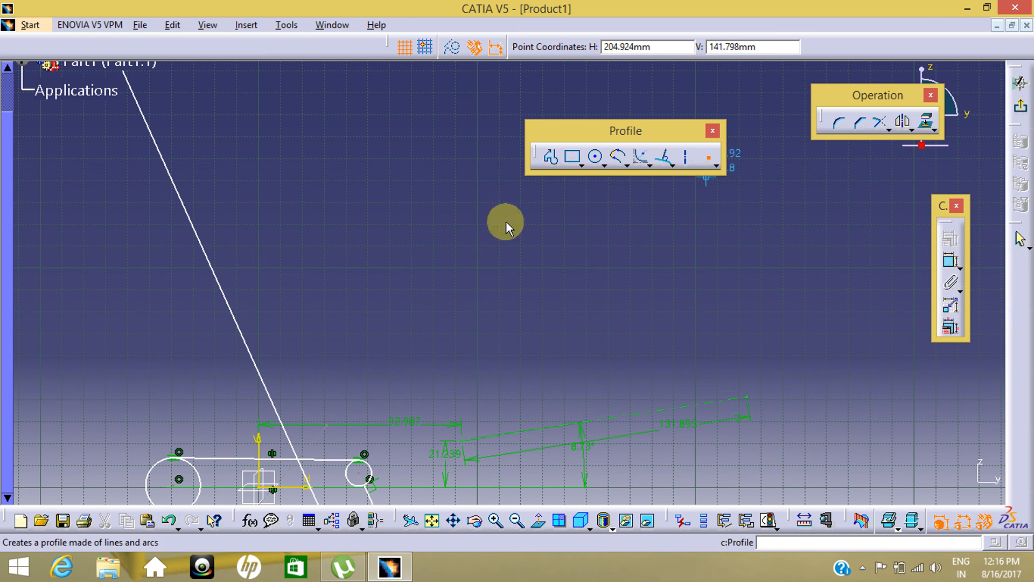
mouse_move(428, 351)
middle_mouse_down()
mouse_move(531, 307)
mouse_move(492, 264)
middle_mouse_up()
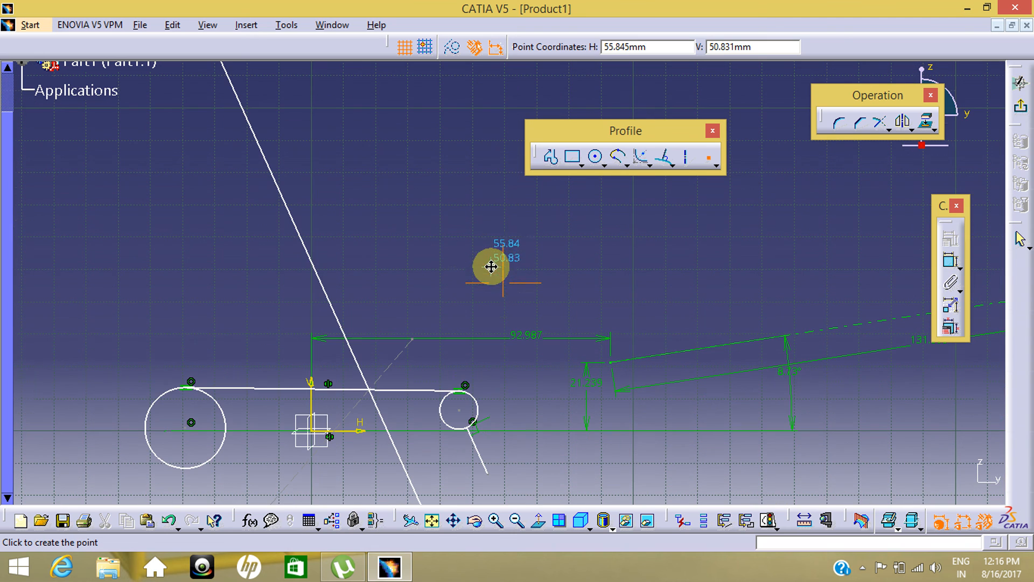
left_click(453, 170)
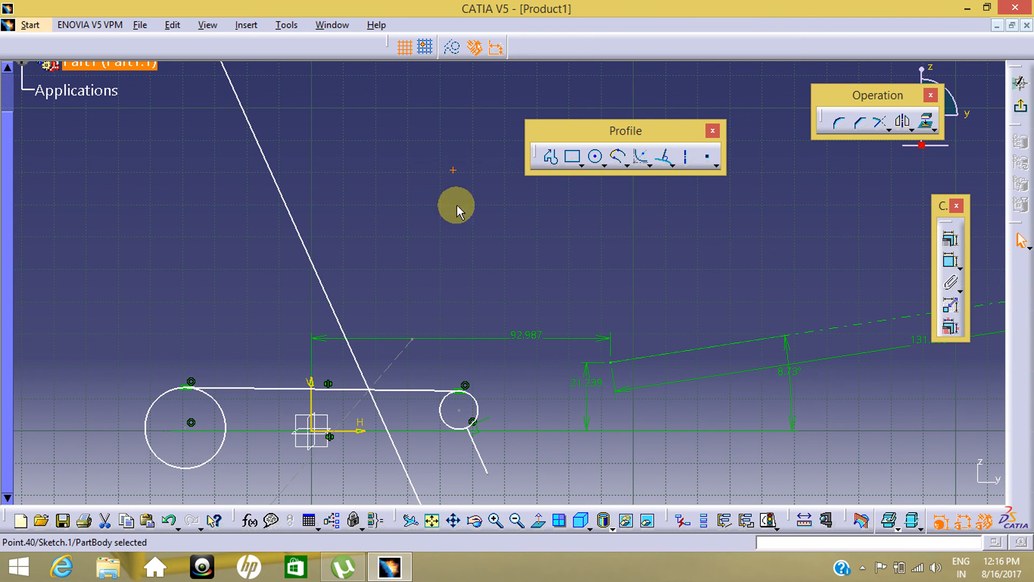
left_click(648, 289)
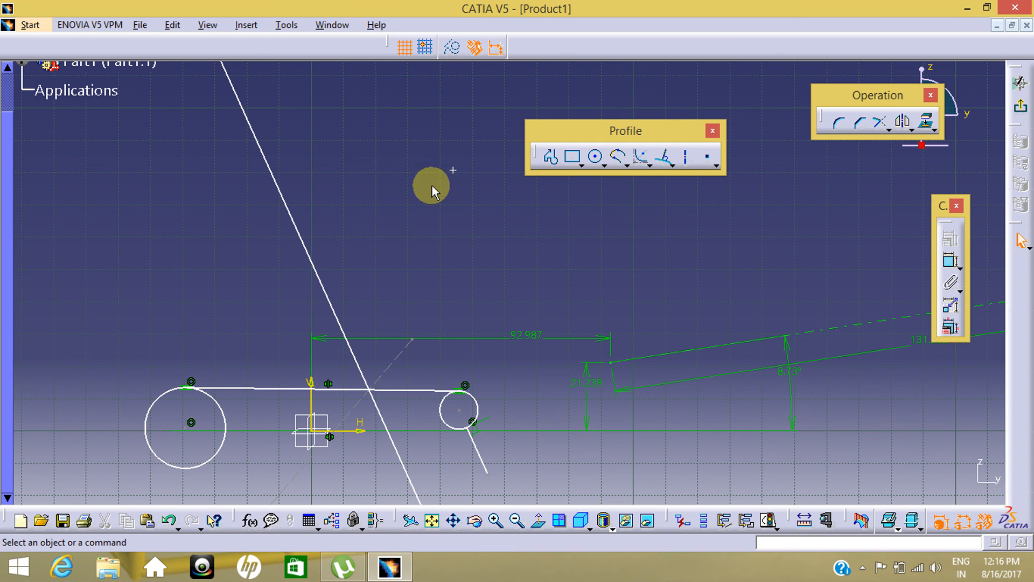
Draw a rectangle with its first corner on the new point, extending upward and toward the positive H side
middle_click_drag(505, 276, 442, 327)
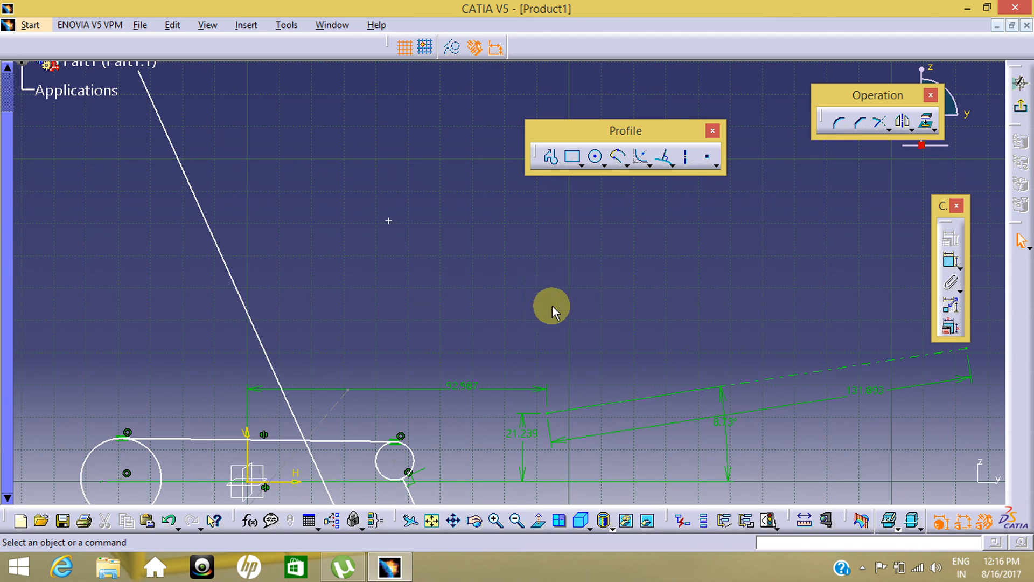
left_click(572, 156)
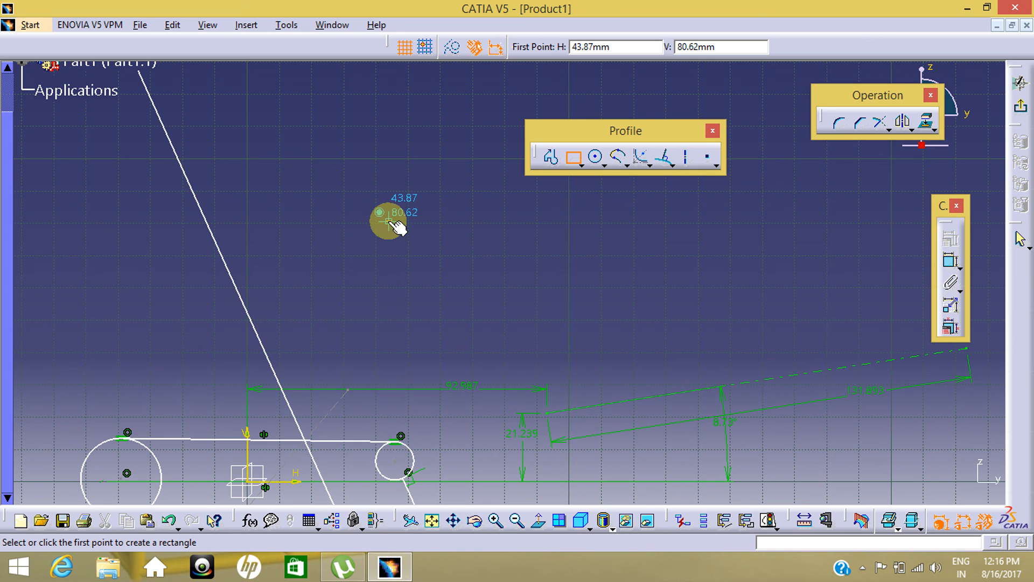
left_click(388, 221)
left_click(527, 86)
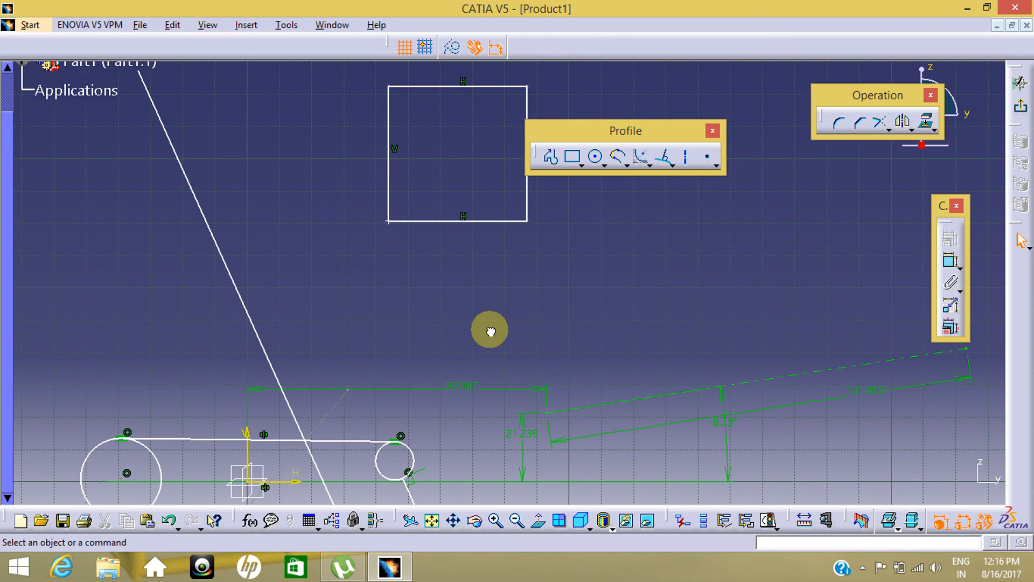
Dimension the rectangle's lower edge from the H axis and its V-axis-side edge from the V axis
left_click(951, 261)
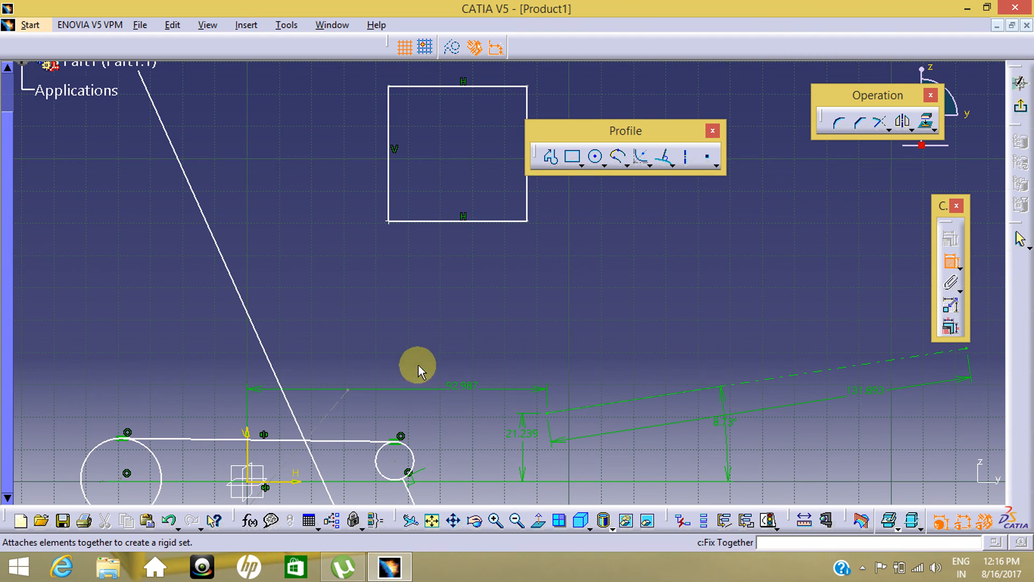
middle_click_drag(402, 300, 459, 253)
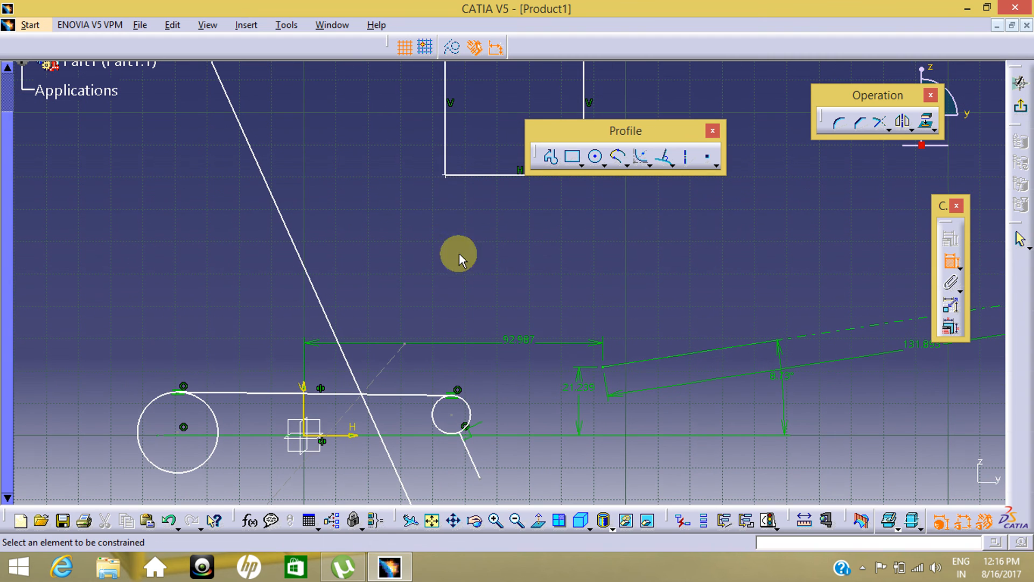
left_click(445, 174)
left_click(356, 436)
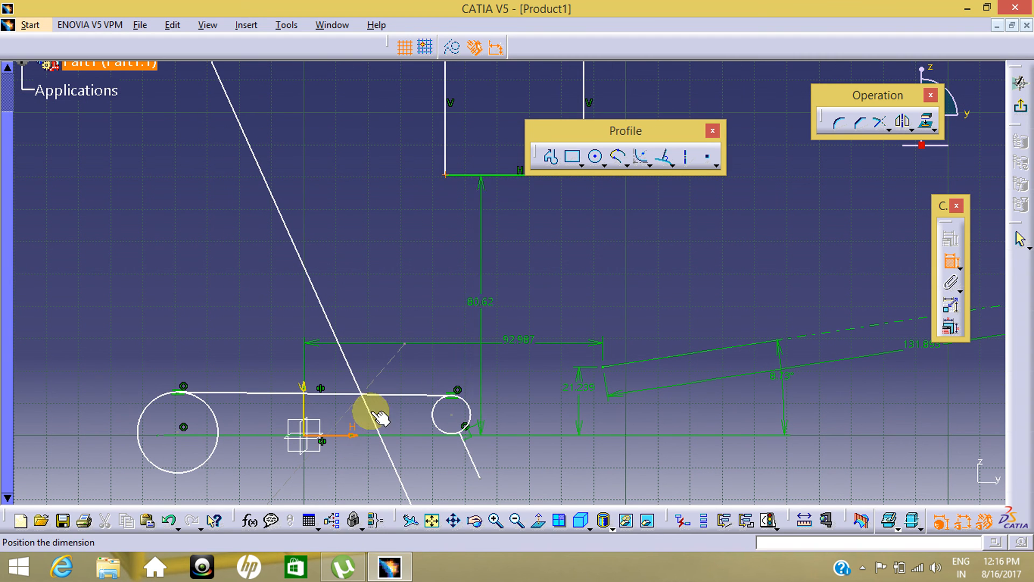
left_click(437, 266)
left_click(944, 254)
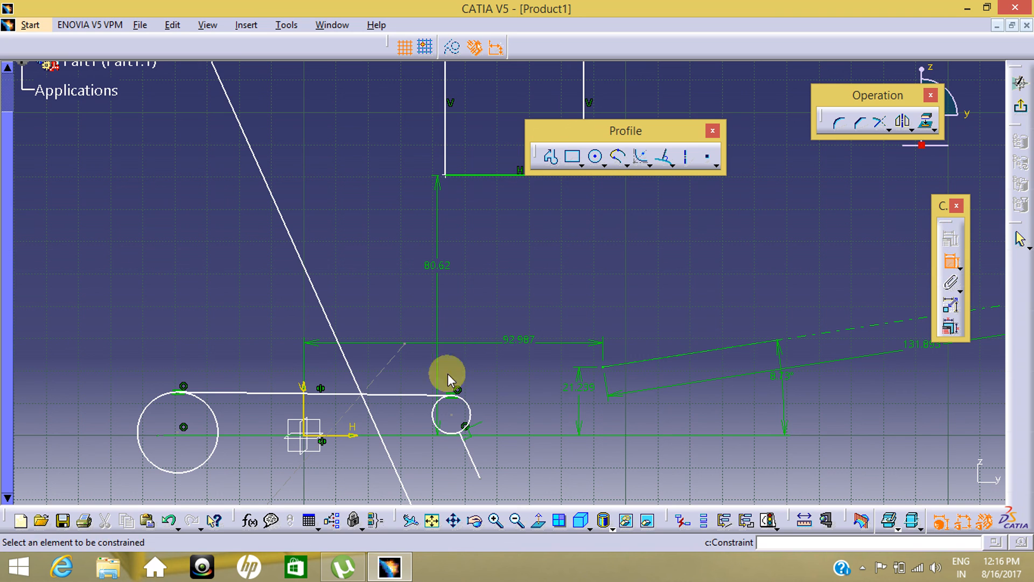
left_click(301, 390)
left_click(445, 174)
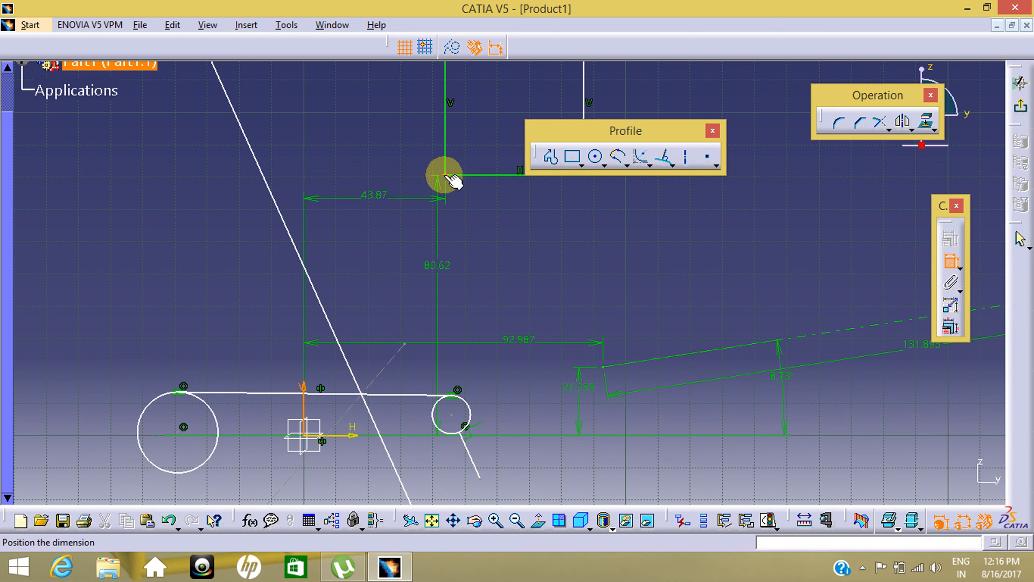
left_click(393, 166)
Delete the long steep line that crosses the sketch near the origin
mouse_move(514, 278)
middle_mouse_down()
mouse_move(418, 333)
mouse_move(430, 346)
mouse_move(400, 259)
middle_mouse_up()
left_click(430, 347)
middle_click_drag(200, 252, 329, 297)
left_click(457, 331)
mouse_move(457, 331)
middle_mouse_down()
mouse_move(470, 422)
mouse_move(492, 474)
middle_mouse_up()
middle_click_drag(515, 393, 542, 460)
left_click(514, 395)
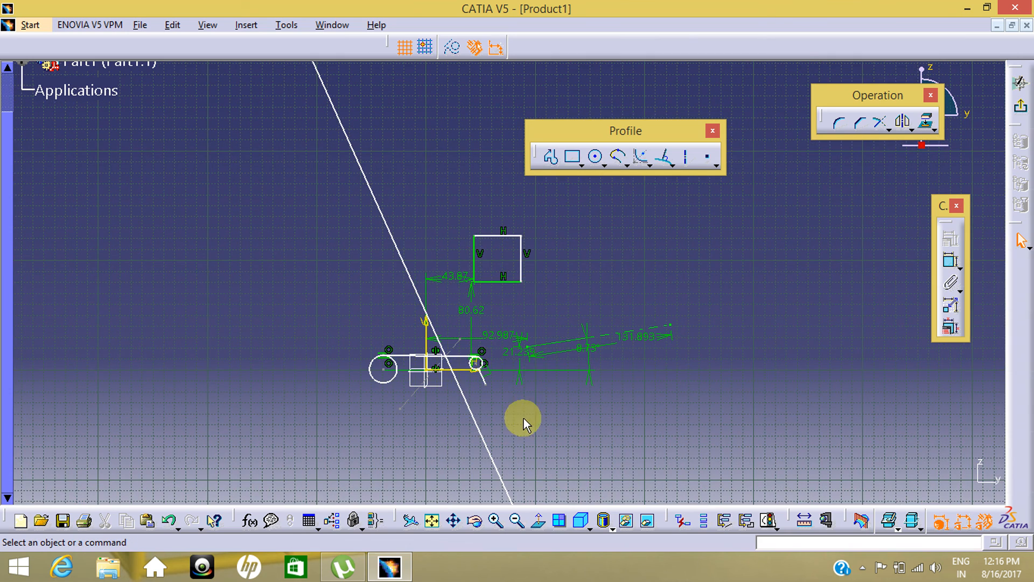
left_click(540, 403)
middle_click_drag(531, 388, 565, 463)
left_click(530, 308)
middle_click_drag(531, 308, 542, 371)
left_click_drag(596, 224, 368, 381)
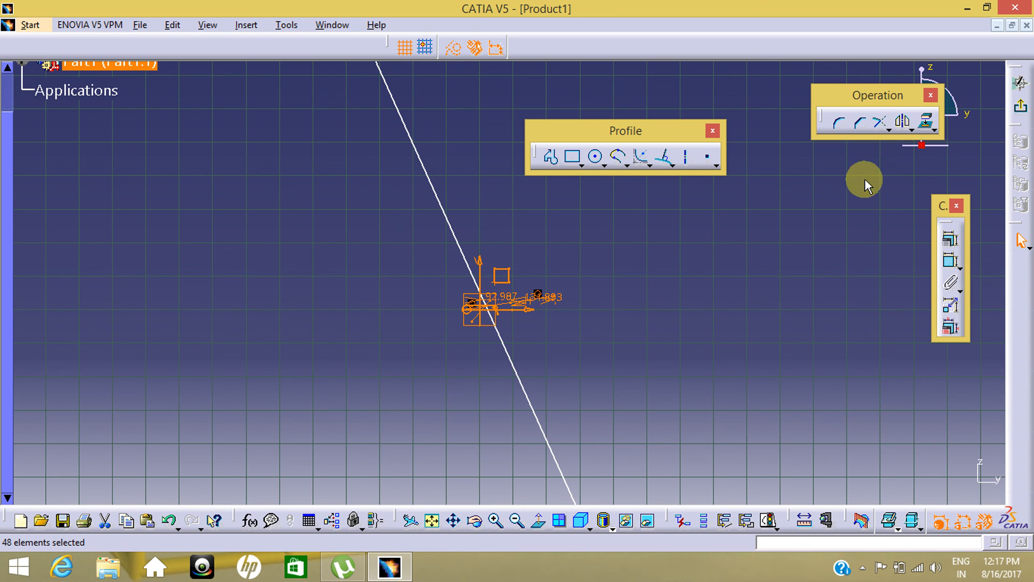
left_click(527, 389)
key("Delete")
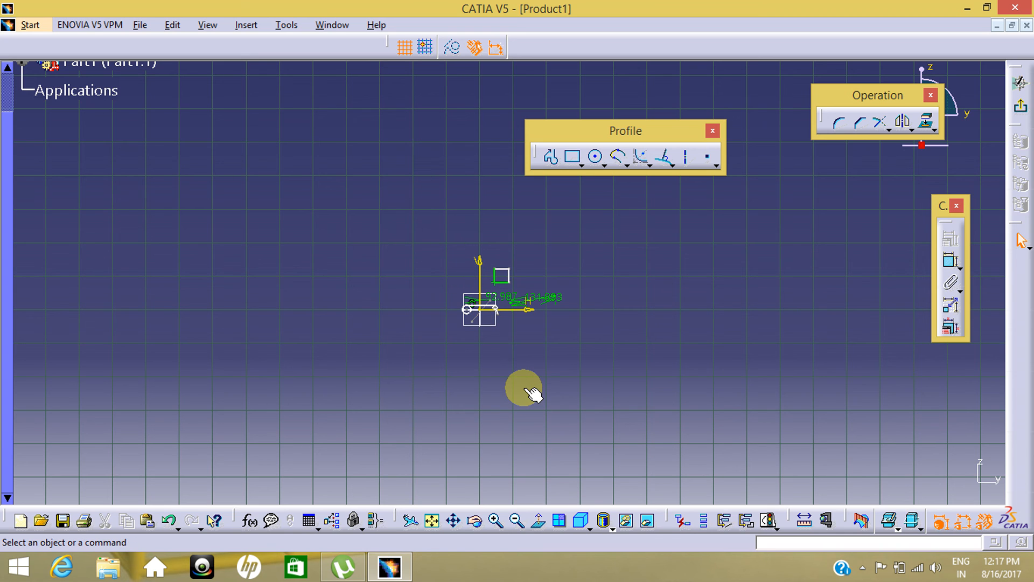
left_click(863, 567)
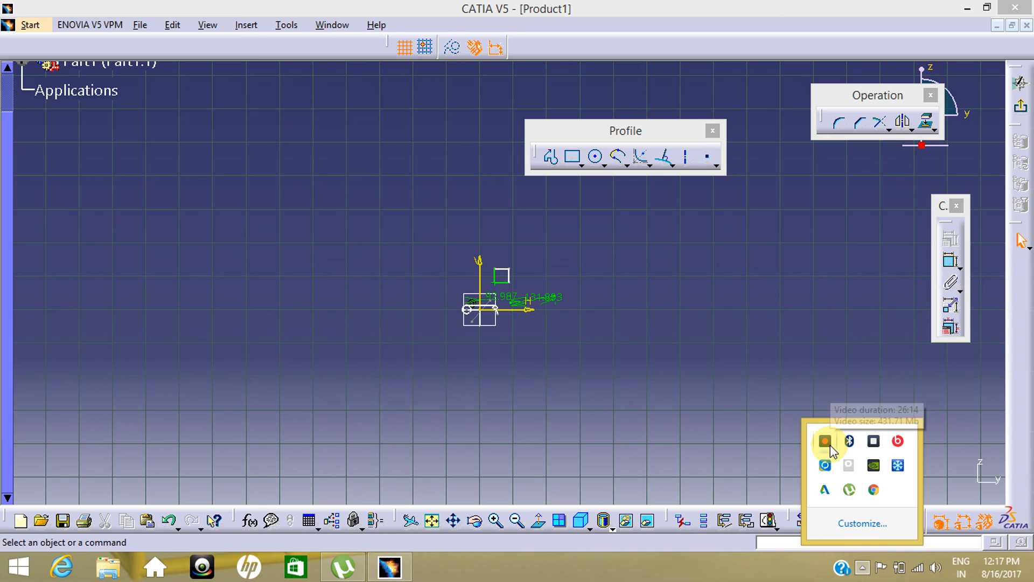